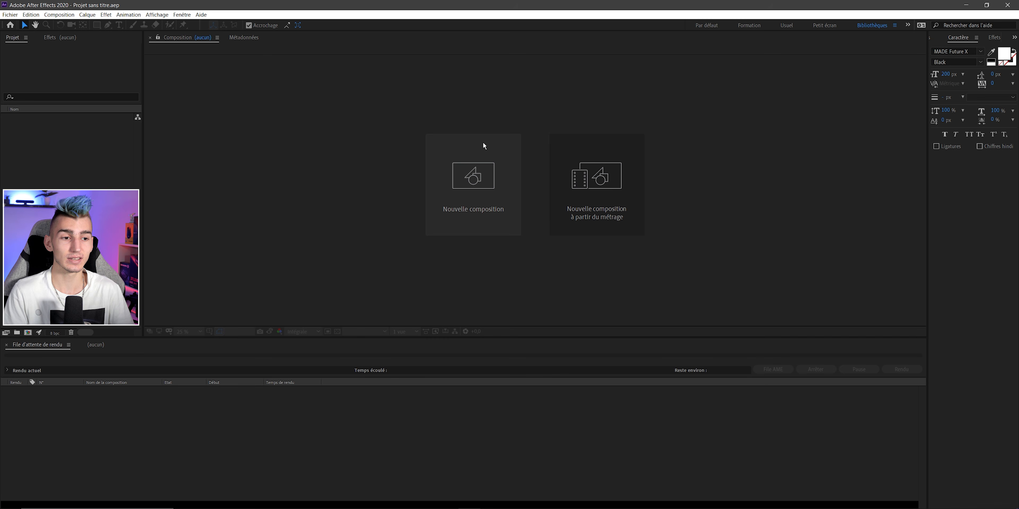
Step: Start a new composition with a width of 1920 px, a height of 1080 px and the Pixels carrés pixel format
left_click(468, 190)
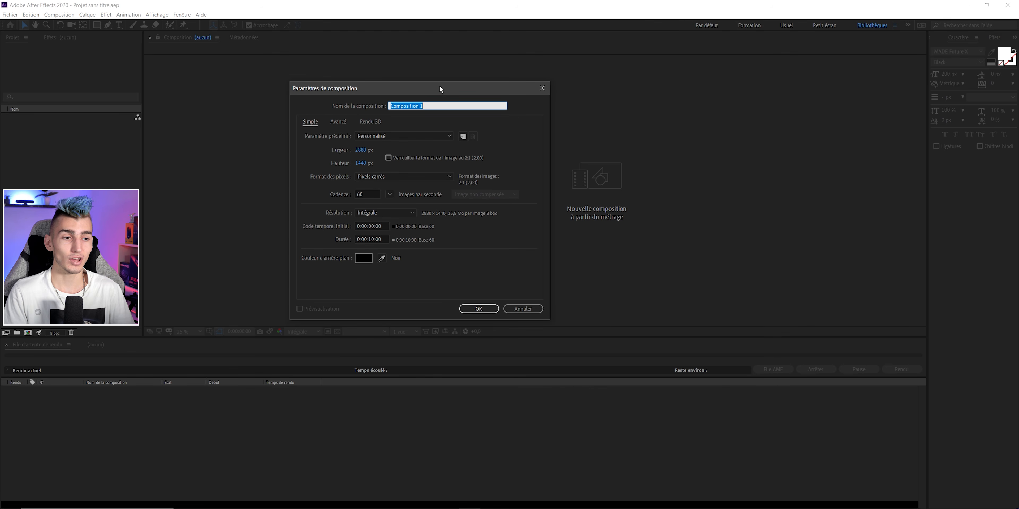
left_click_drag(386, 92, 408, 93)
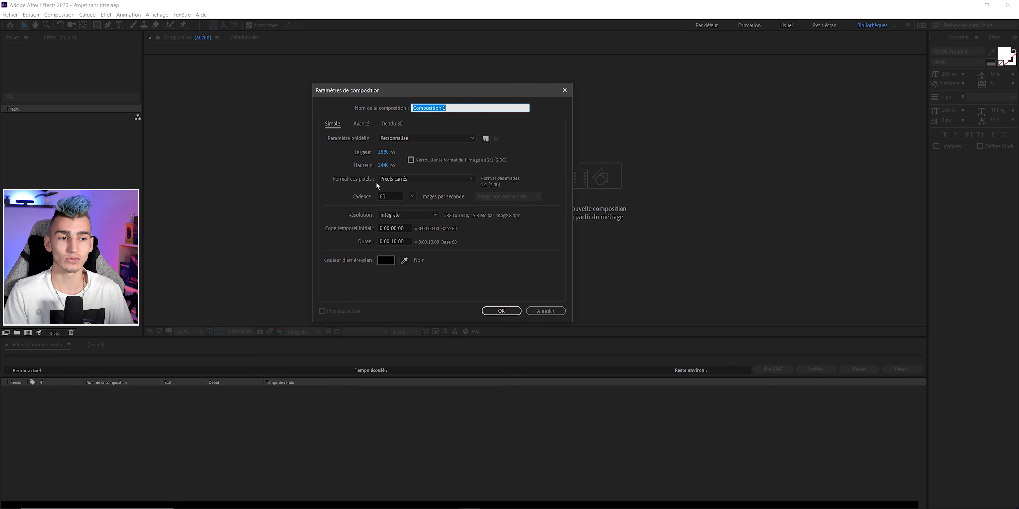
key("Tab")
type("1920")
key("Tab")
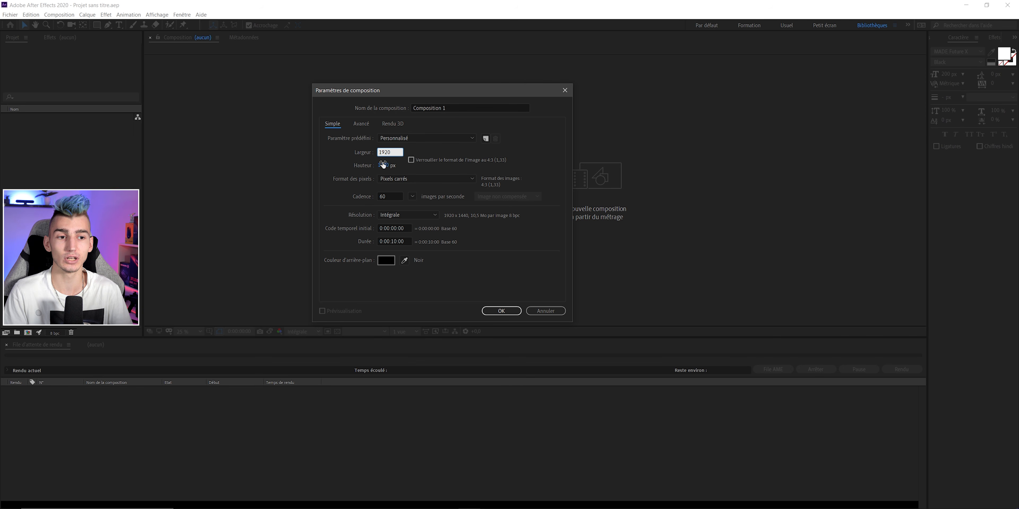
type("1080")
key("Tab")
left_click(394, 180)
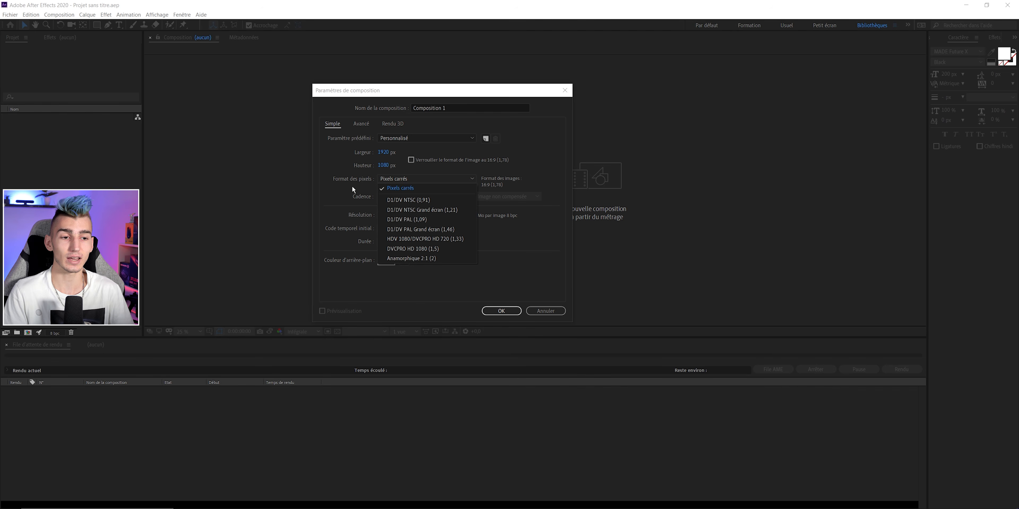
left_click(389, 186)
Step: Examine the frame rate, resolution and duration settings of the new composition
left_click_drag(388, 197, 379, 197)
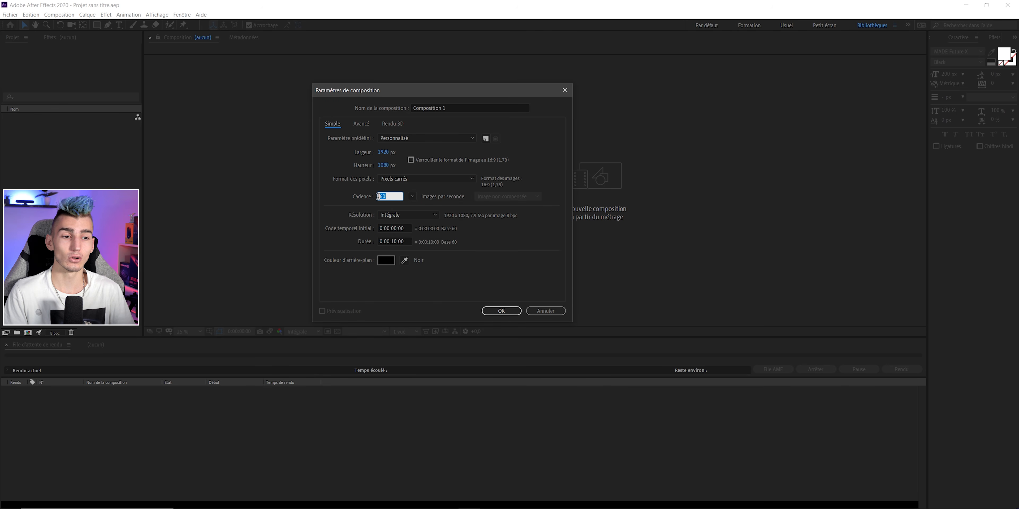
left_click(422, 199)
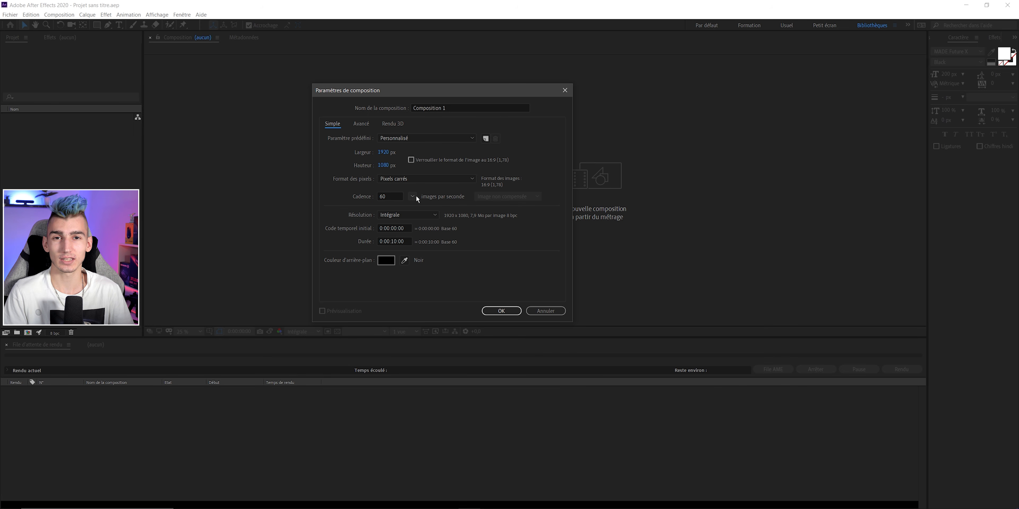
left_click_drag(385, 196, 373, 196)
left_click(401, 197)
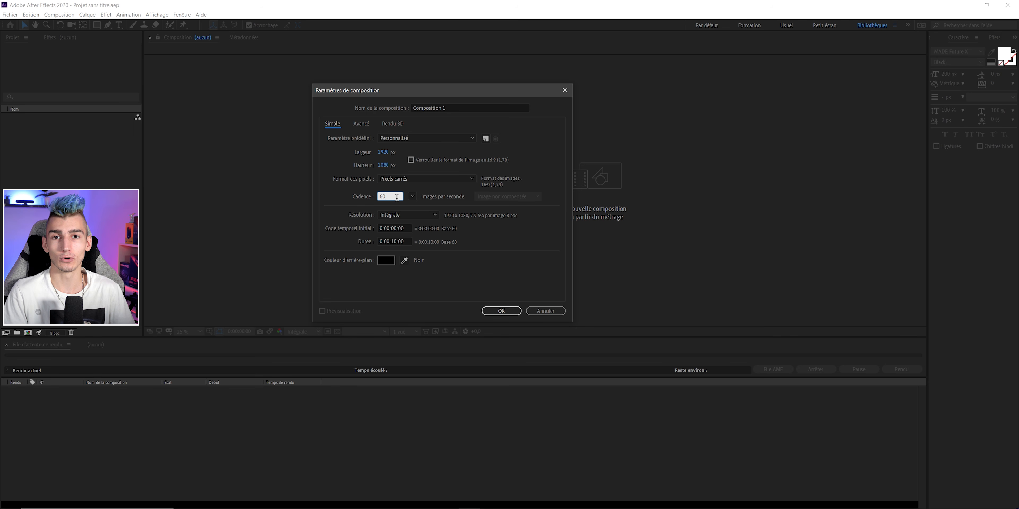
left_click(394, 215)
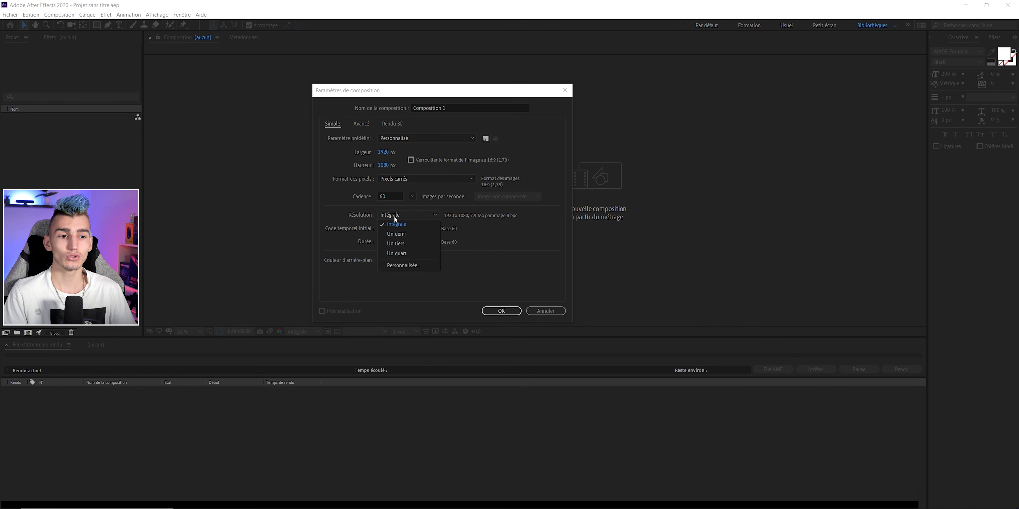
left_click(365, 212)
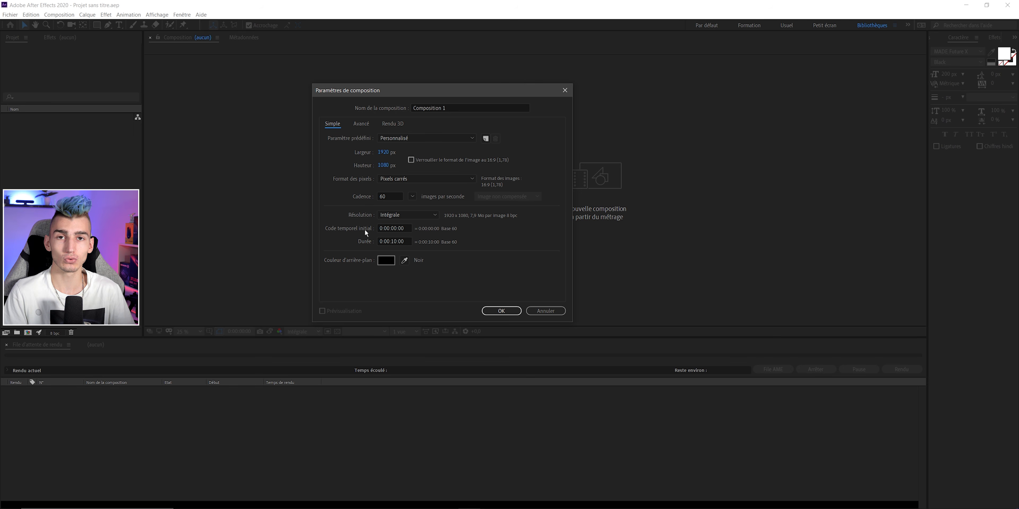
left_click(409, 241)
left_click(408, 241)
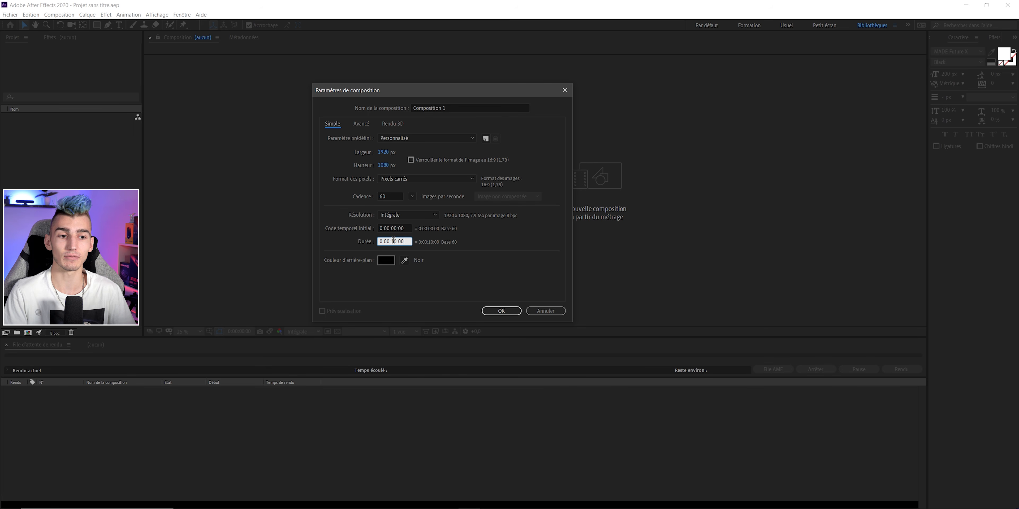
double_click(405, 242)
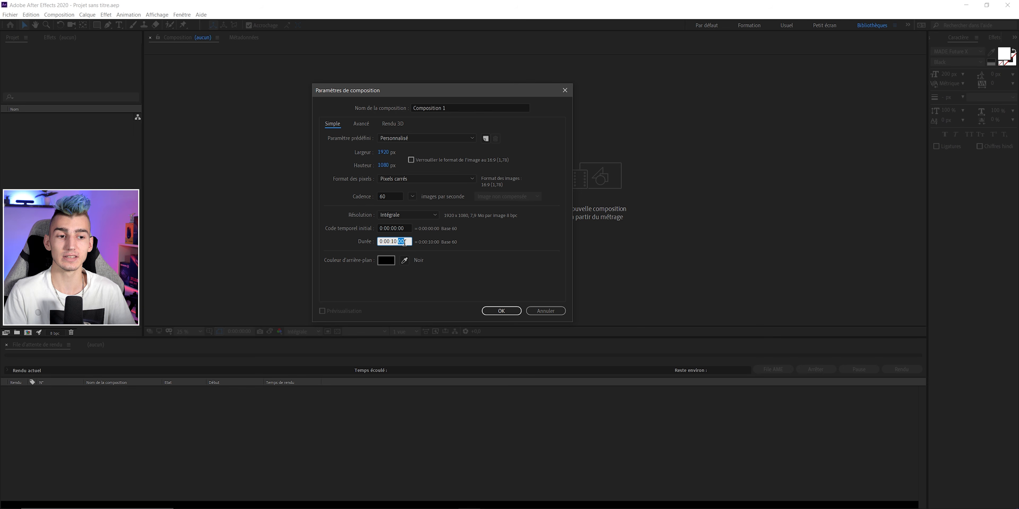
double_click(393, 242)
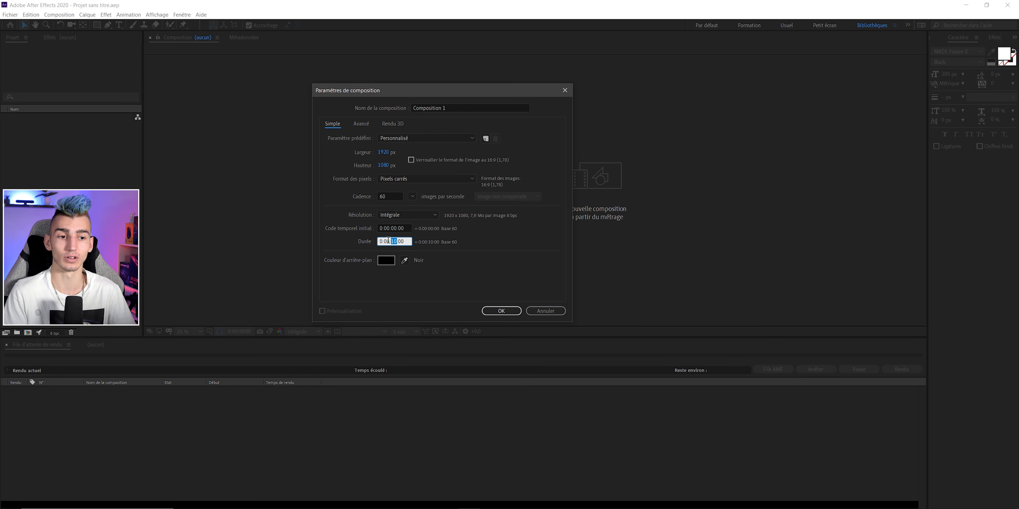
double_click(380, 242)
left_click(367, 243)
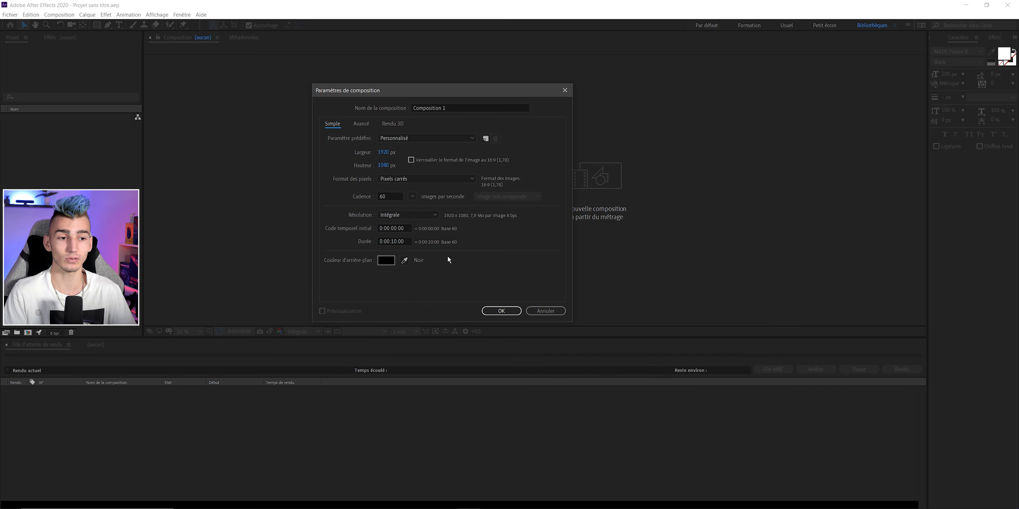
Step: Review the advanced and 3D rendering settings, and create the composition
left_click(361, 124)
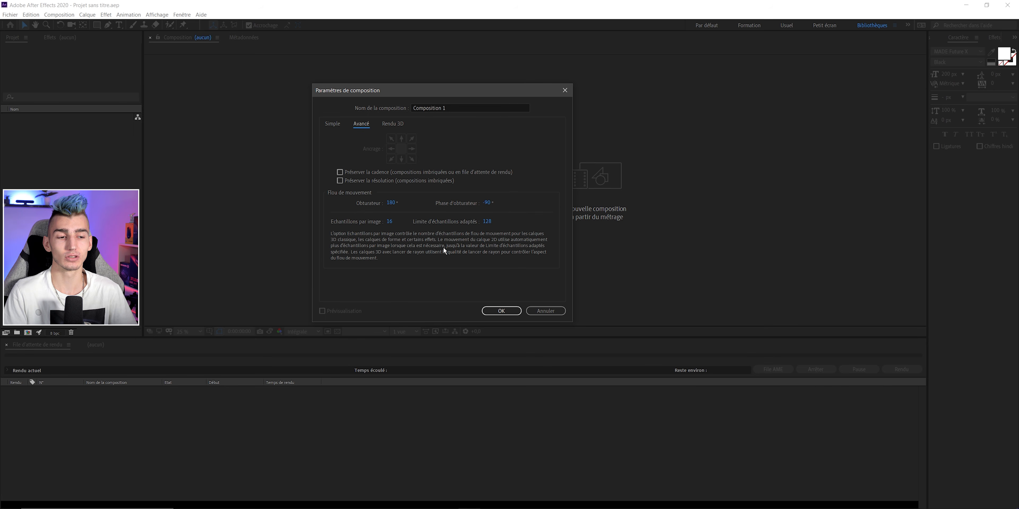
left_click(391, 125)
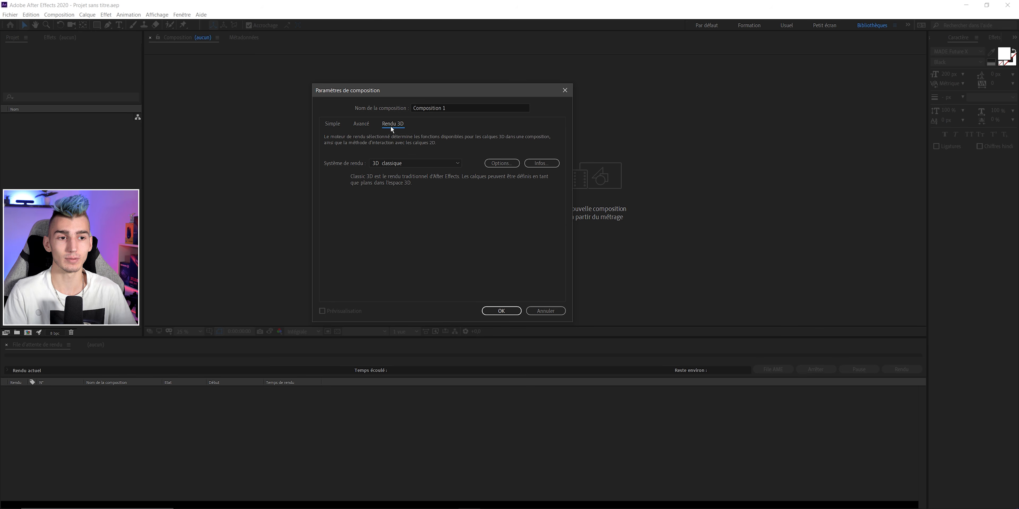
left_click(338, 124)
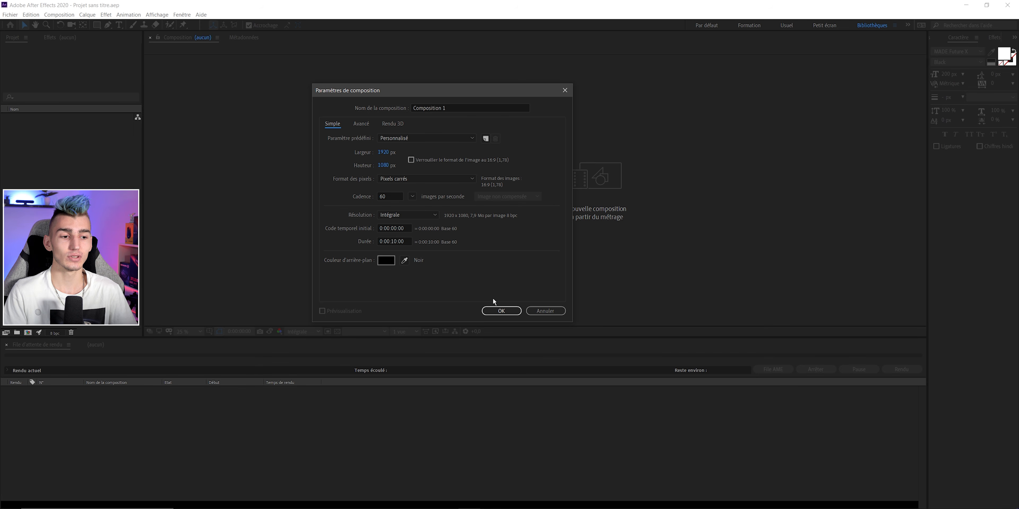
left_click(500, 311)
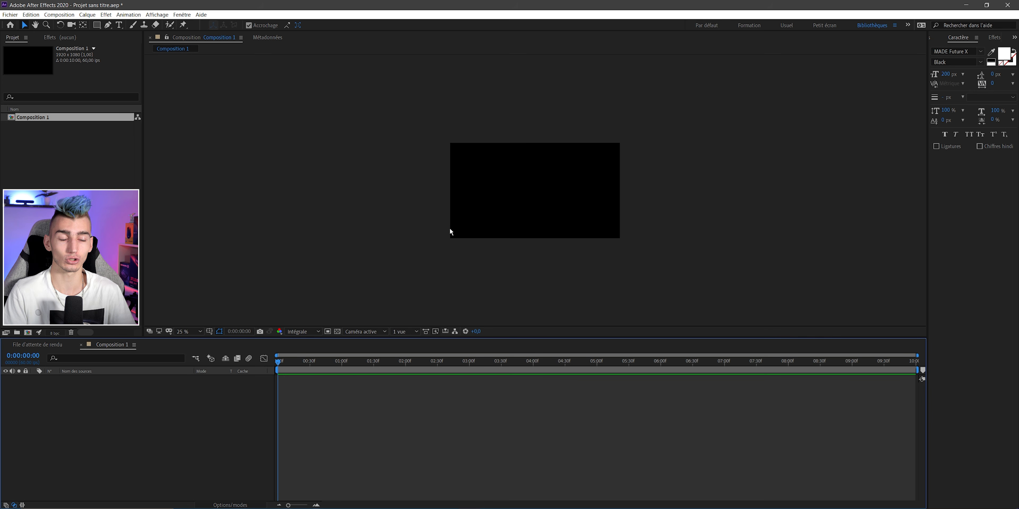
Step: Zoom the composition preview to 50% and reposition the frame in the viewer
key("period")
key("comma")
key("period")
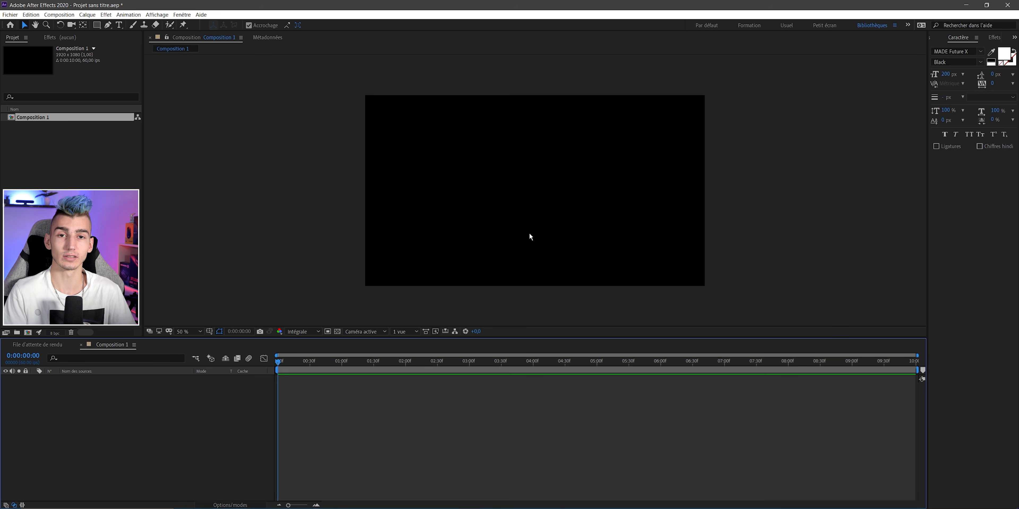
left_click_drag(495, 221, 657, 253)
key("space")
left_click_drag(616, 227, 588, 234)
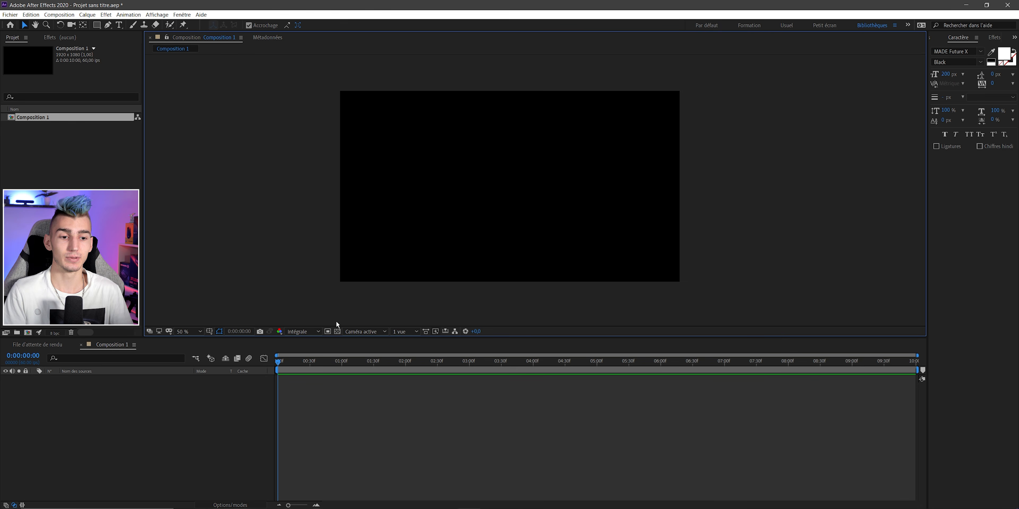
Step: Show the transparency grid in the composition preview and hide it again
left_click(337, 331)
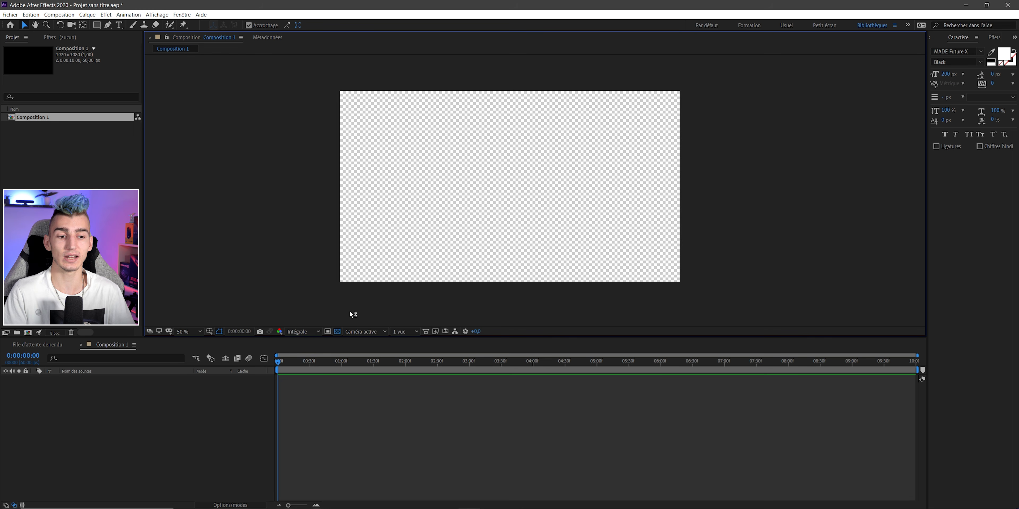
left_click(337, 332)
left_click(337, 332)
left_click(338, 333)
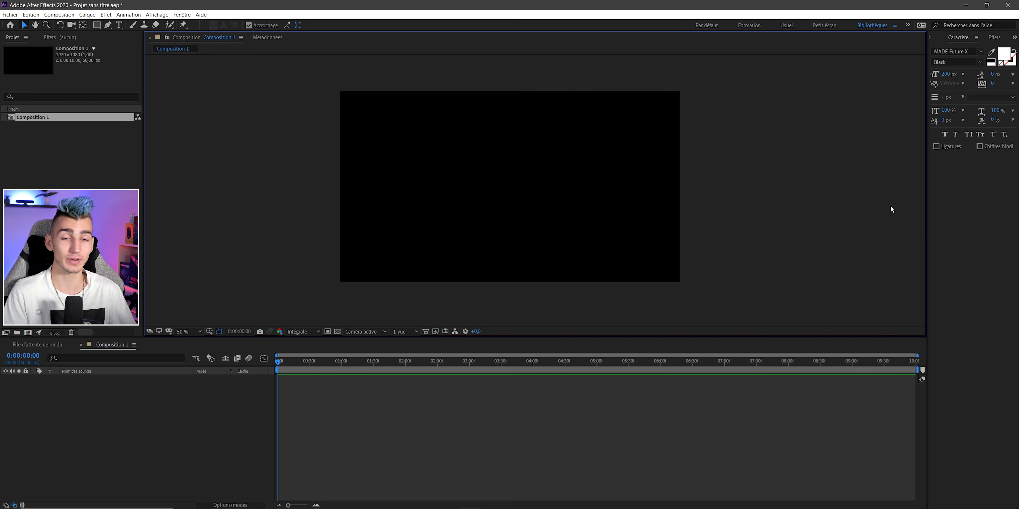
Step: Switch to the Par défaut workspace and reset it to its saved layout
left_click(182, 15)
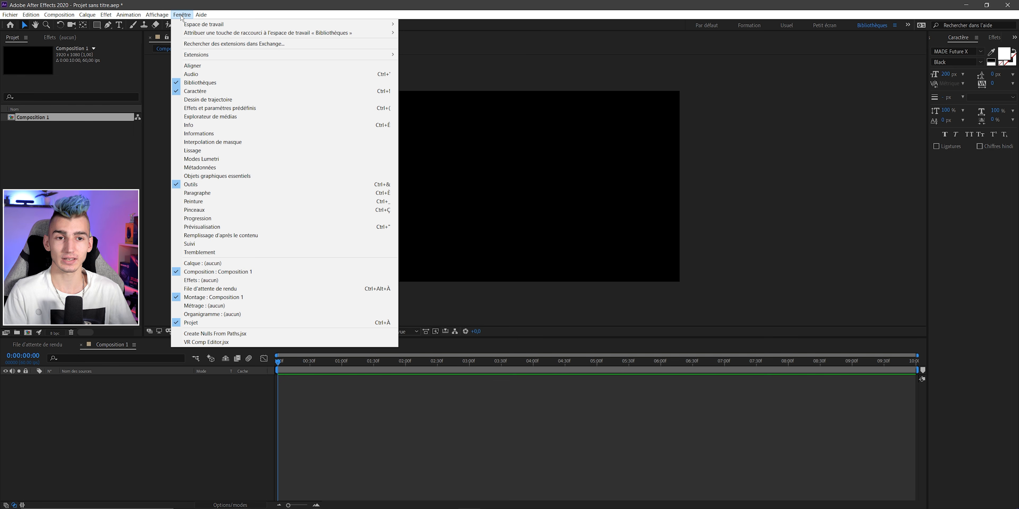
mouse_move(191, 26)
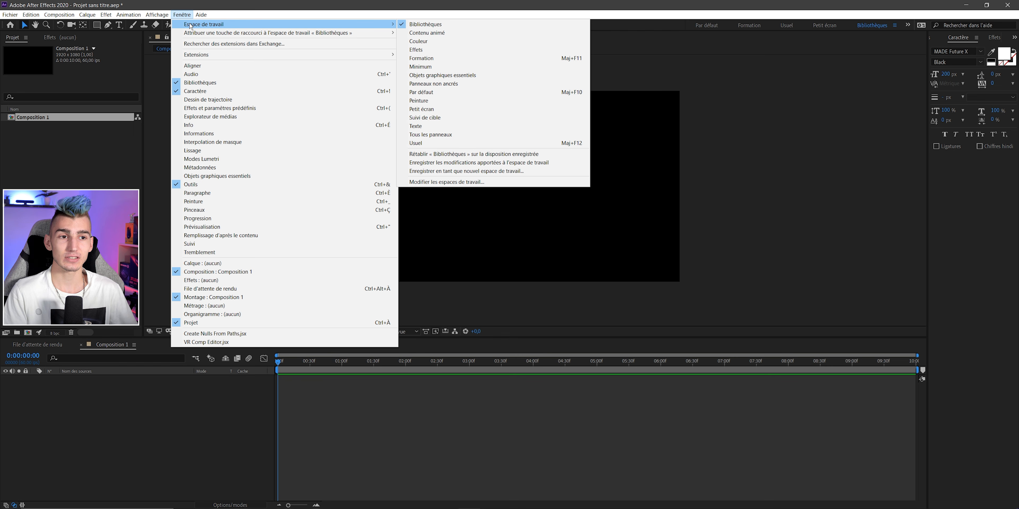
left_click(439, 95)
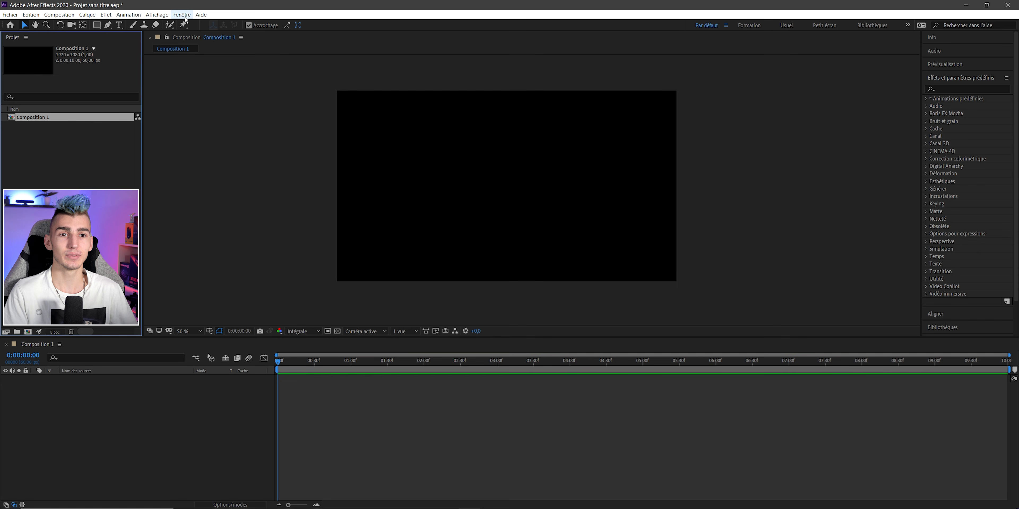
left_click(185, 16)
mouse_move(194, 24)
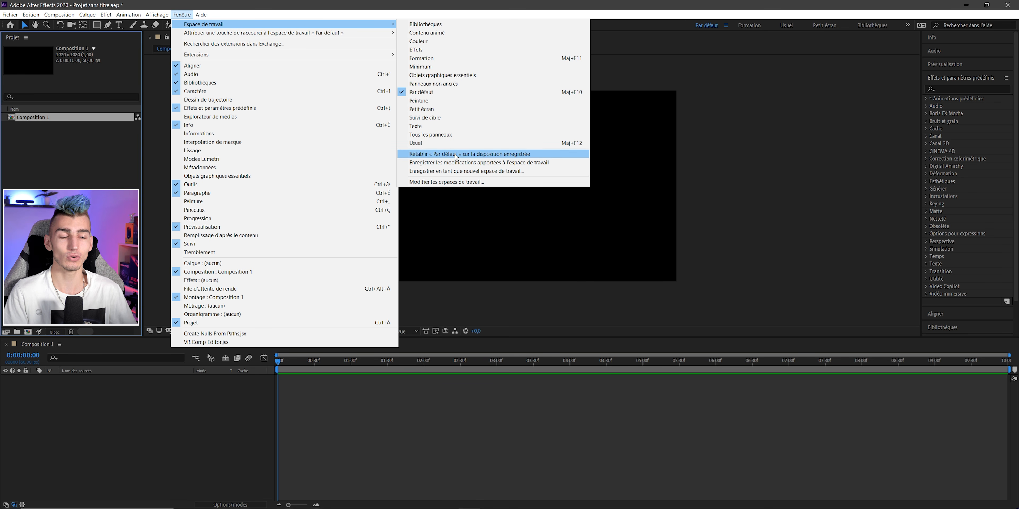
left_click(434, 156)
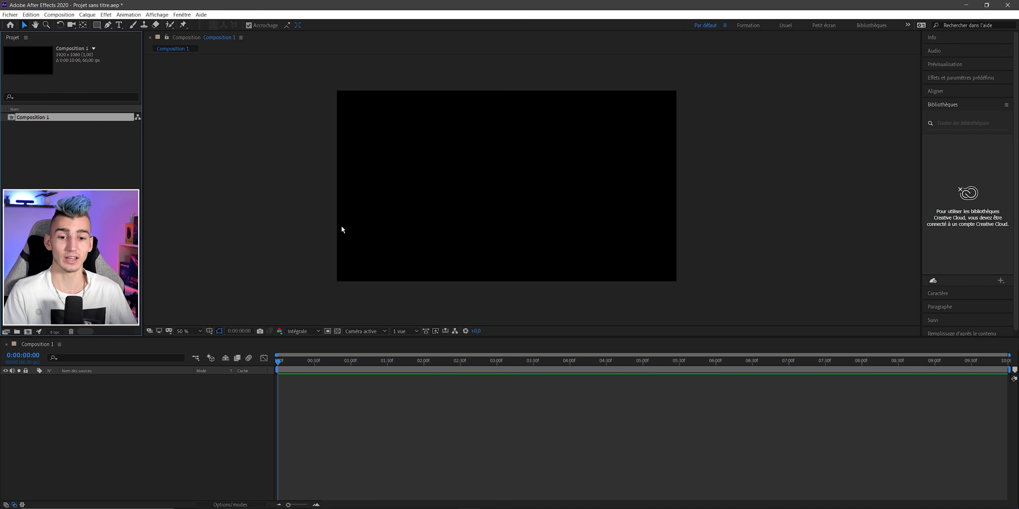
Step: Try docking the timeline beside the composition preview, and restore the saved layout of the Par défaut workspace
left_click_drag(78, 348, 160, 219)
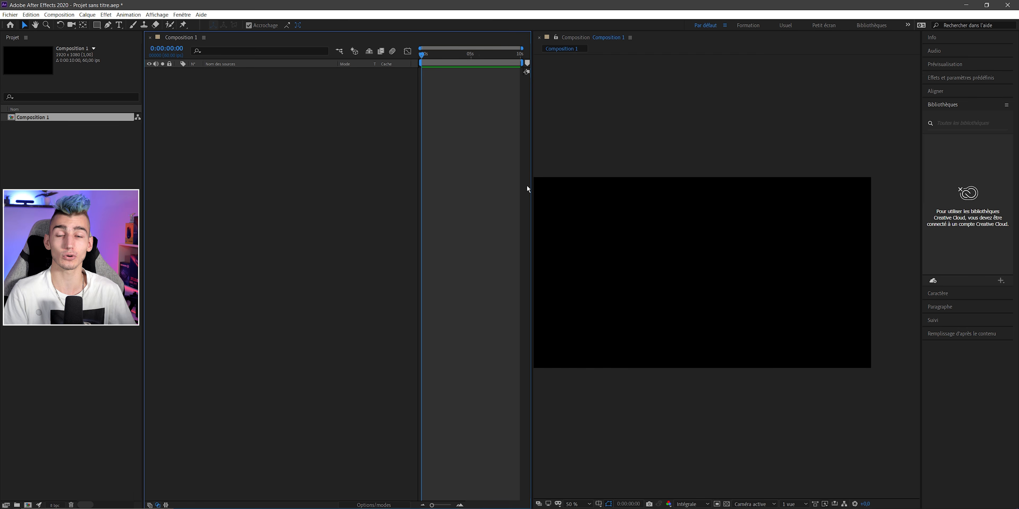
left_click(182, 14)
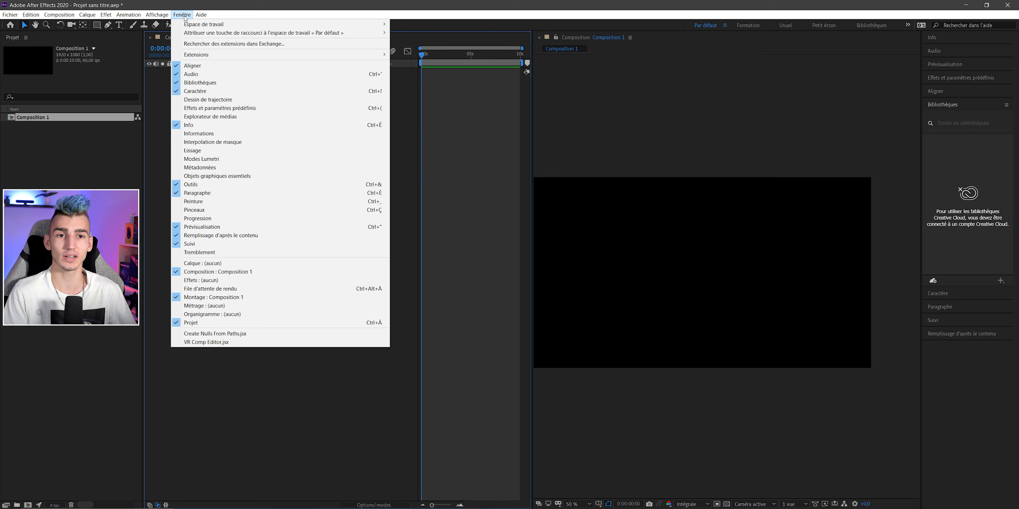
mouse_move(199, 26)
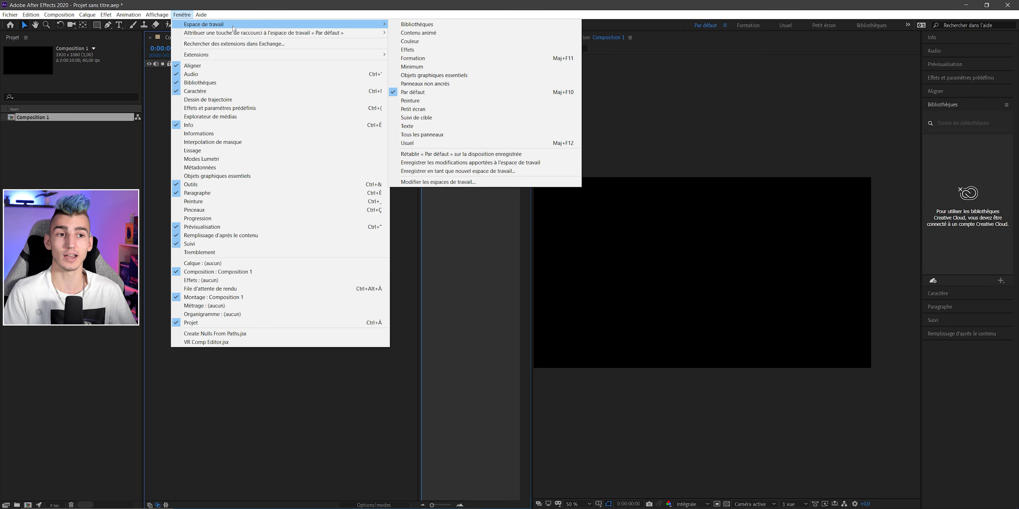
left_click(428, 155)
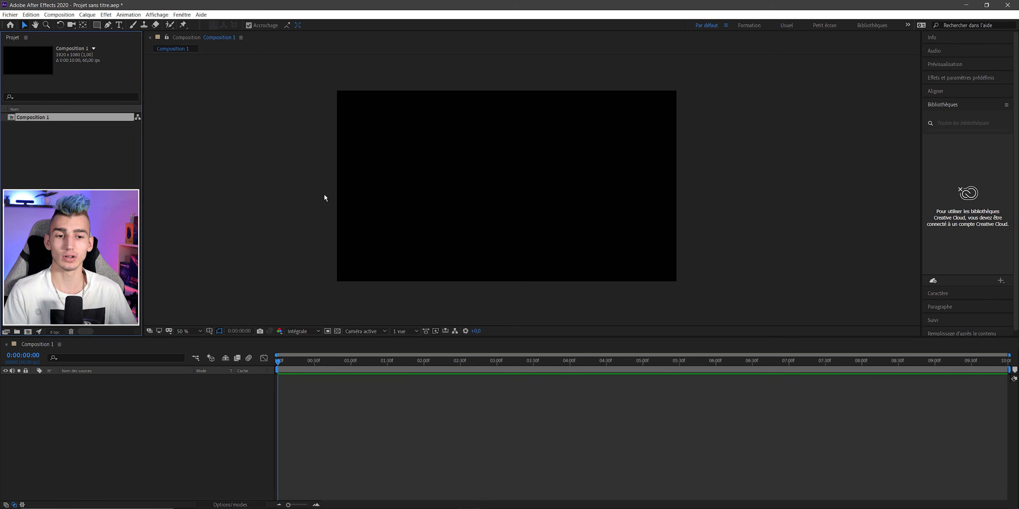
Step: Deselect the composition and examine the Caractère, Audio, Info and Prévisualisation settings one after another
key("ctrl+shift+a")
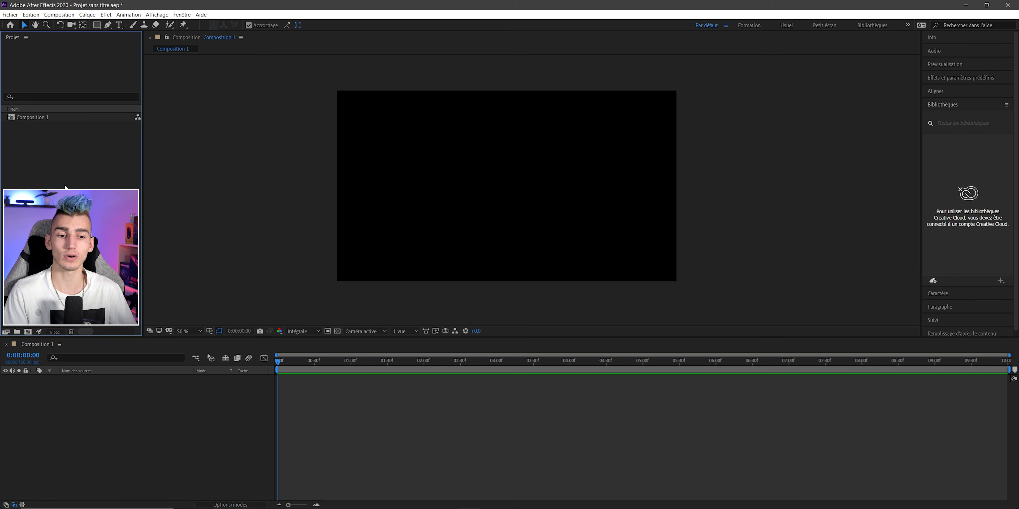
left_click(114, 403)
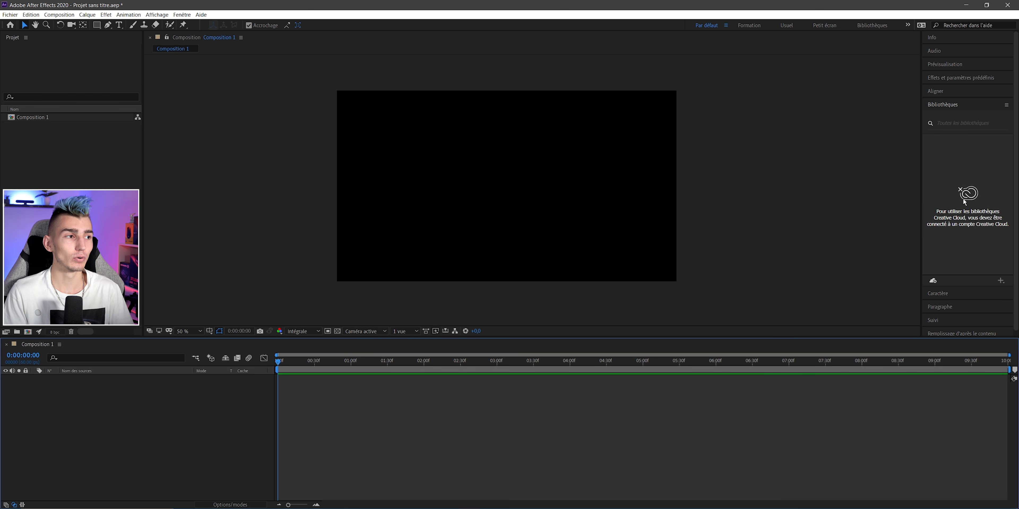
left_click(941, 293)
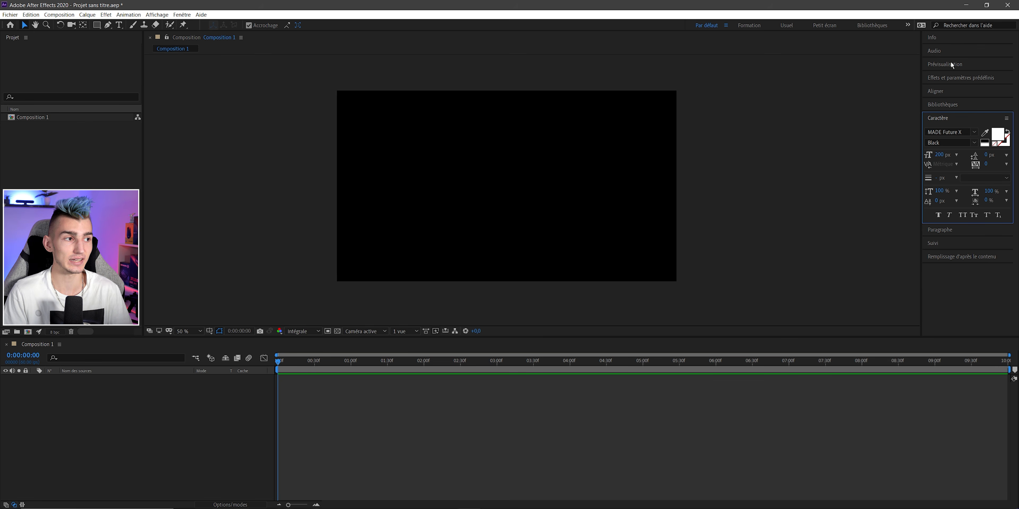
left_click(943, 50)
left_click(941, 38)
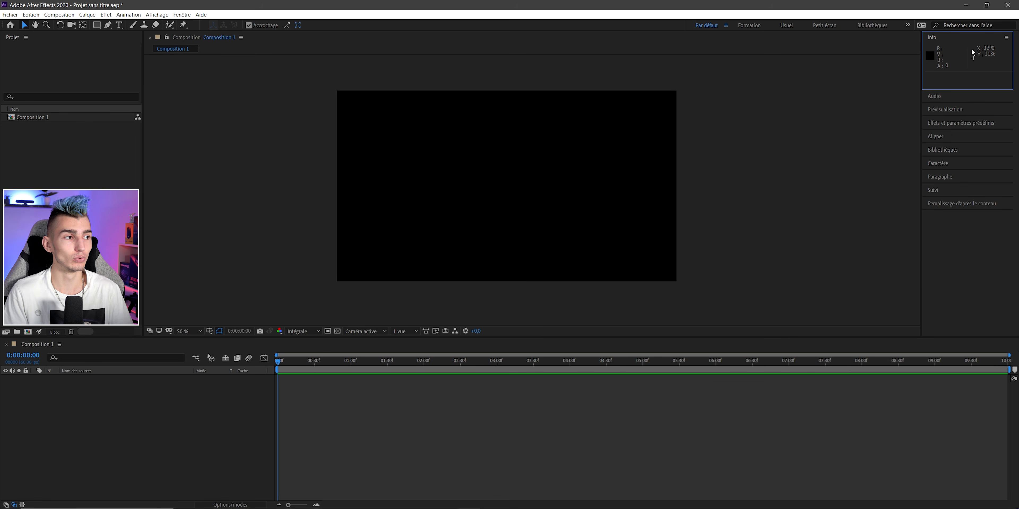
left_click(945, 110)
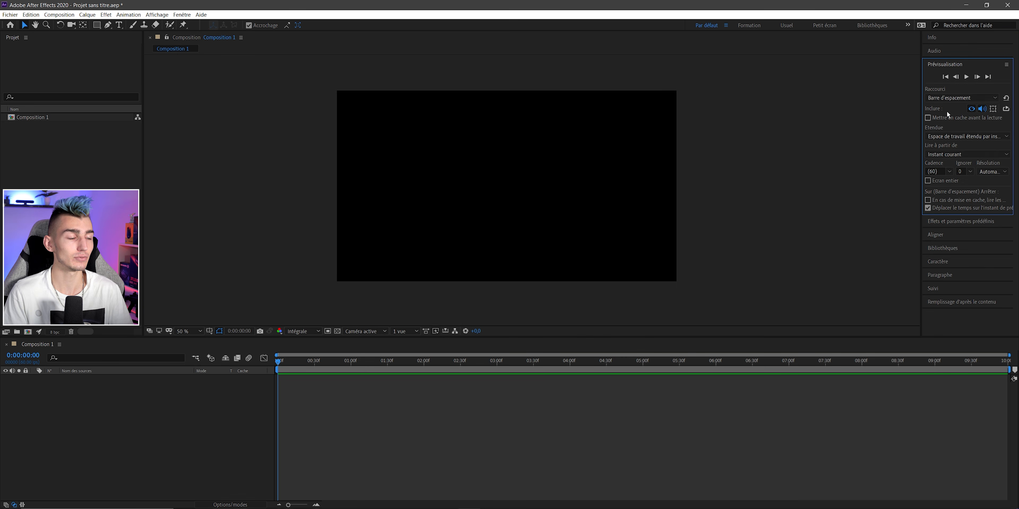
Step: Examine the Aligner settings and the list of available panels, and bring the Projet panel into focus
left_click(939, 237)
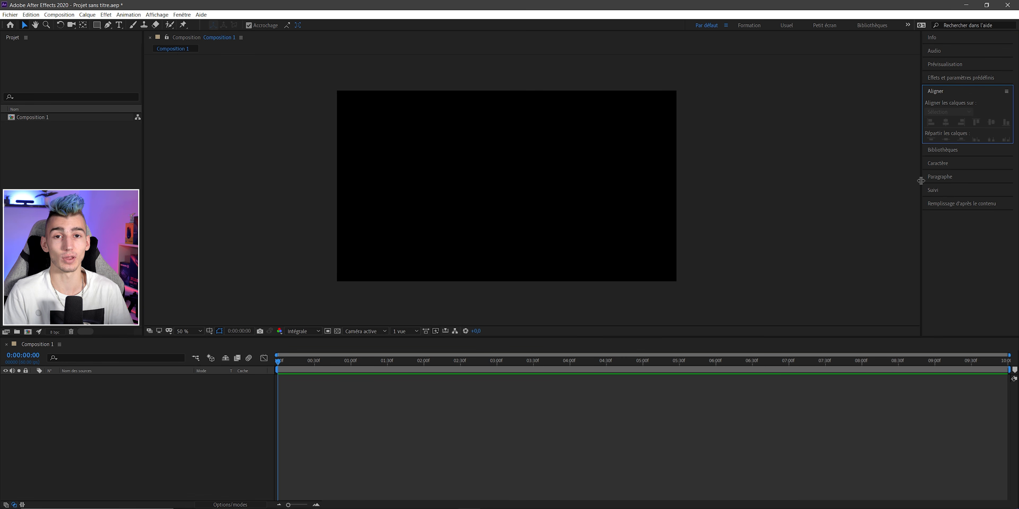
left_click(180, 16)
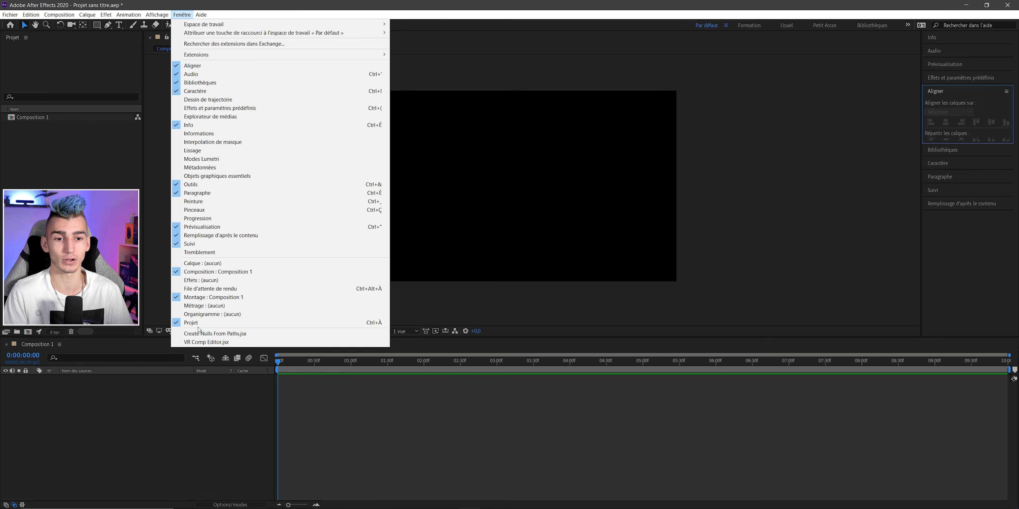
left_click(174, 158)
key("ctrl+0")
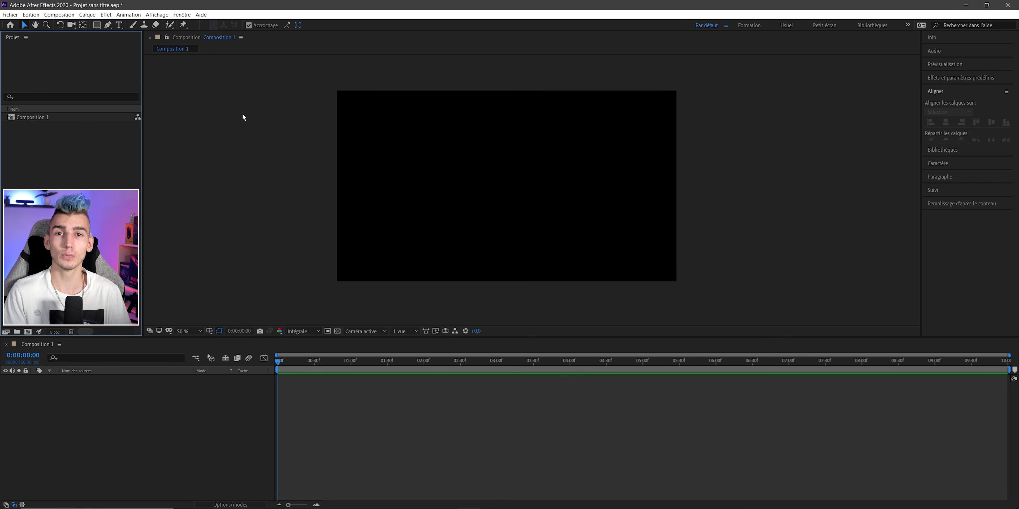
Step: Show the rulers in the composition preview and place a vertical guide at about 730 px and a horizontal guide at about 180 px
left_click(302, 126)
key("ctrl+r")
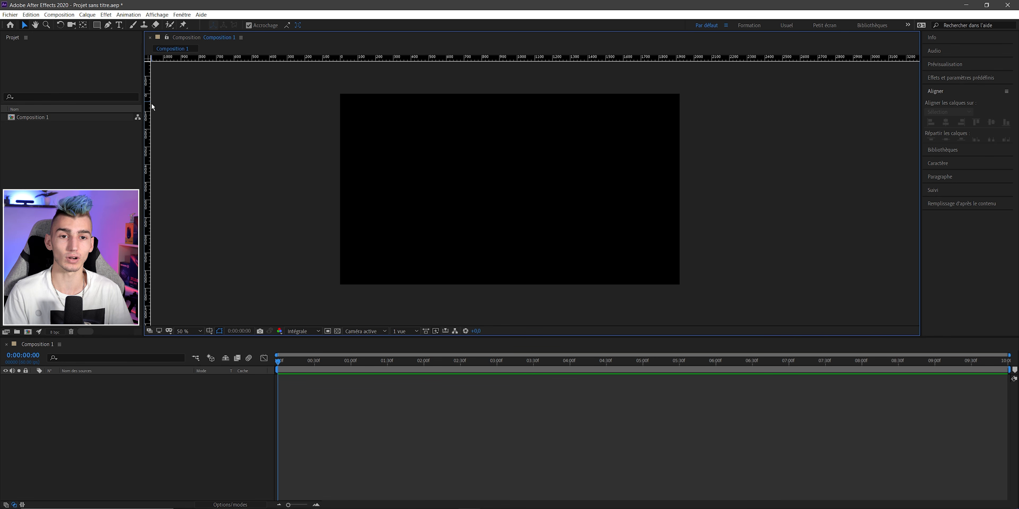
left_click_drag(148, 125, 470, 126)
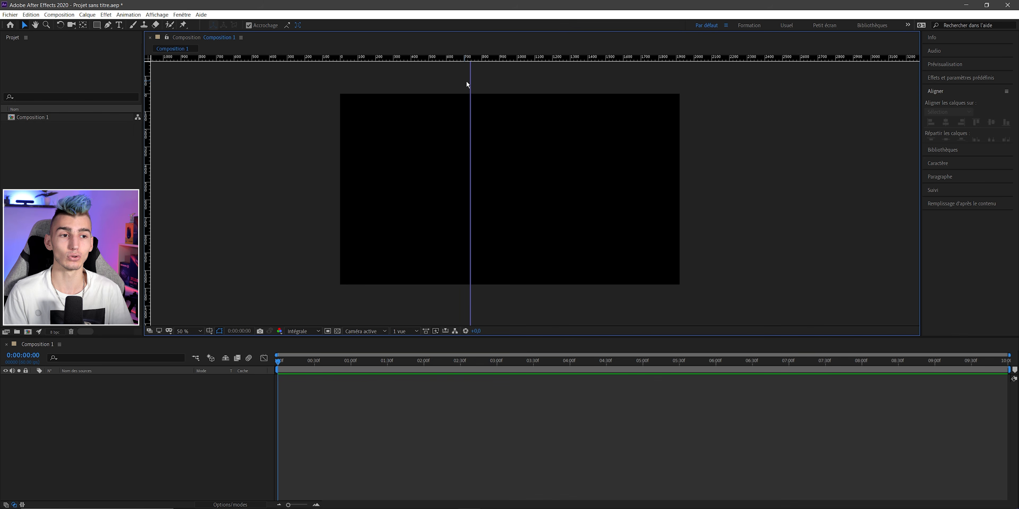
left_click_drag(451, 58, 452, 127)
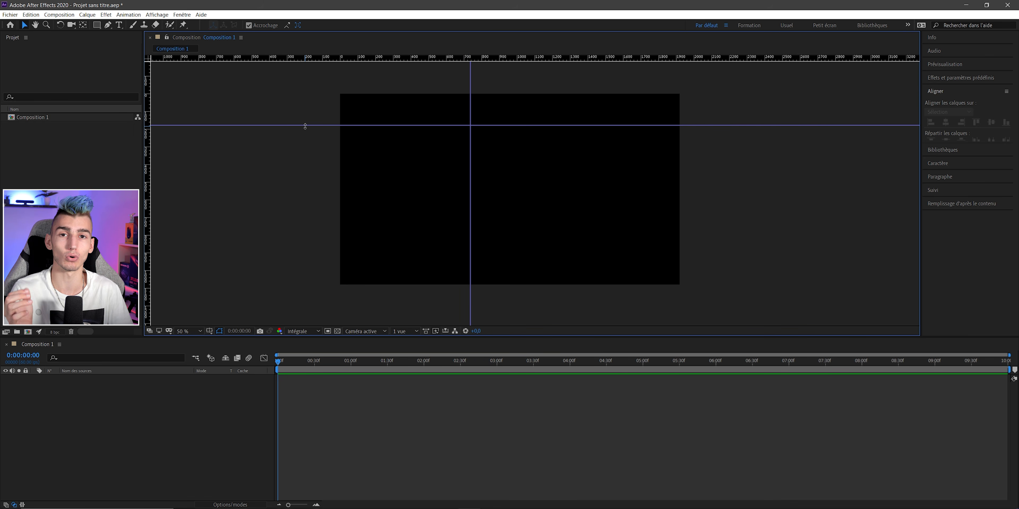
left_click_drag(305, 127, 305, 126)
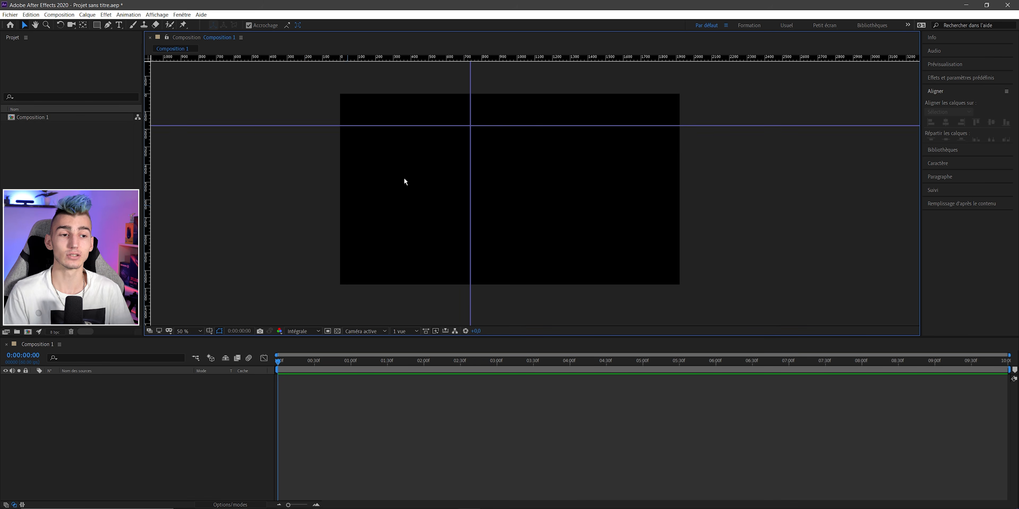
Step: Clear all guides from the composition preview and hide the rulers
left_click(166, 16)
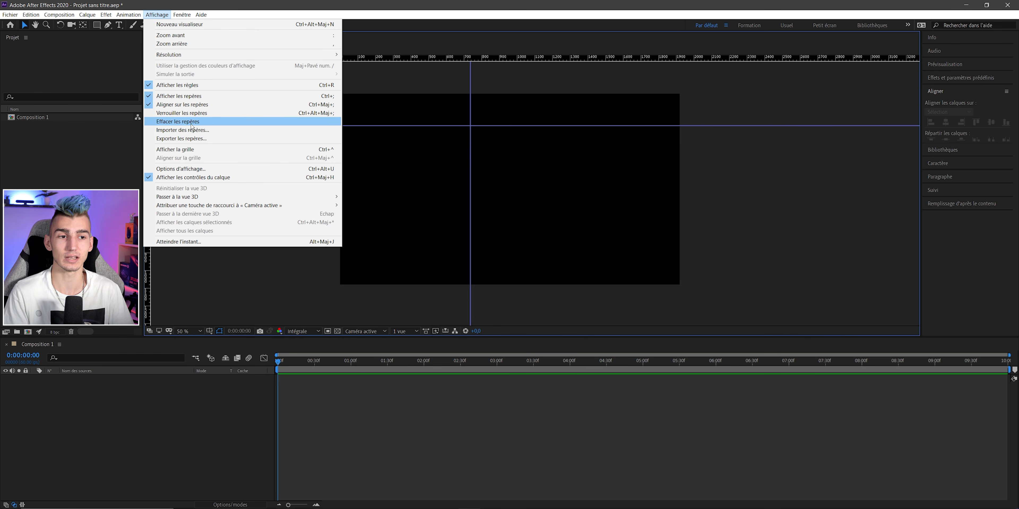
left_click(183, 122)
key("ctrl+r")
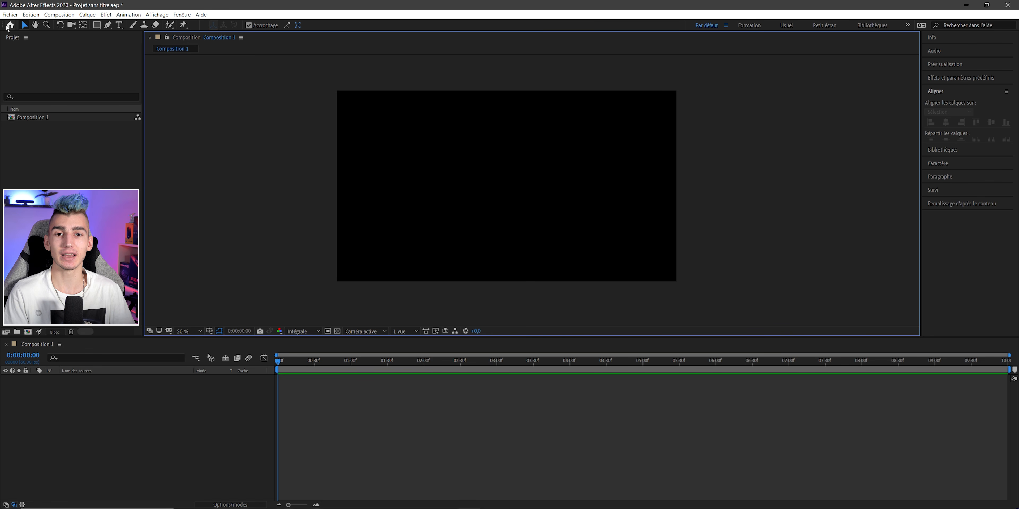
Step: Draw a small rectangle shape near the middle of the composition and delete it
left_click(97, 25)
left_click_drag(446, 143, 544, 200)
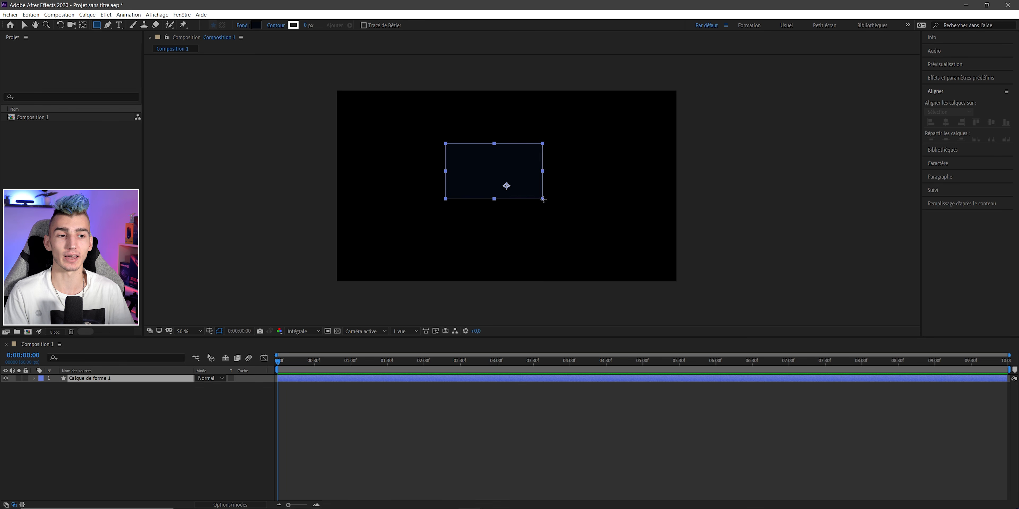
key("Delete")
Step: Look through the Brush, Clone Stamp, Eraser and camera tools one after another, and return to the Selection tool
left_click(132, 25)
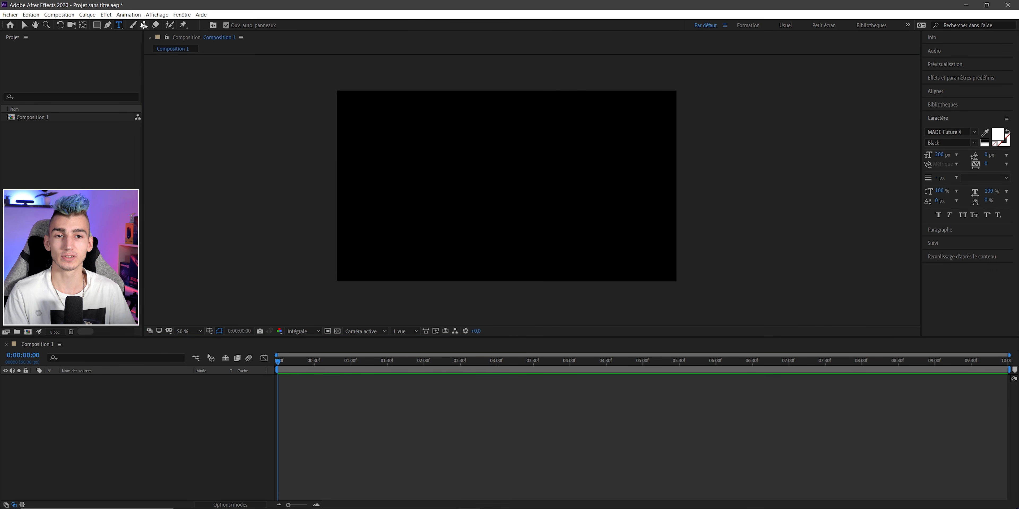
left_click(144, 25)
left_click(155, 25)
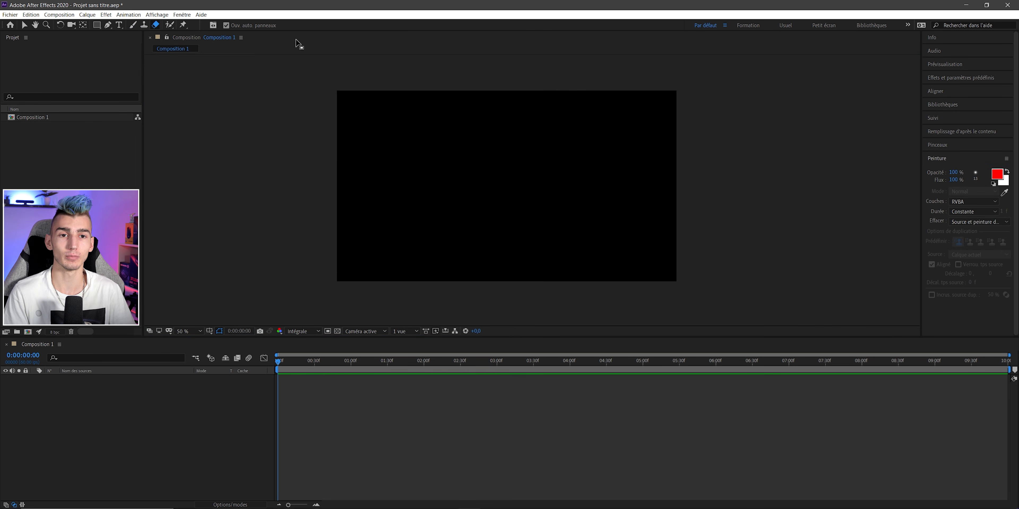
left_click(71, 25)
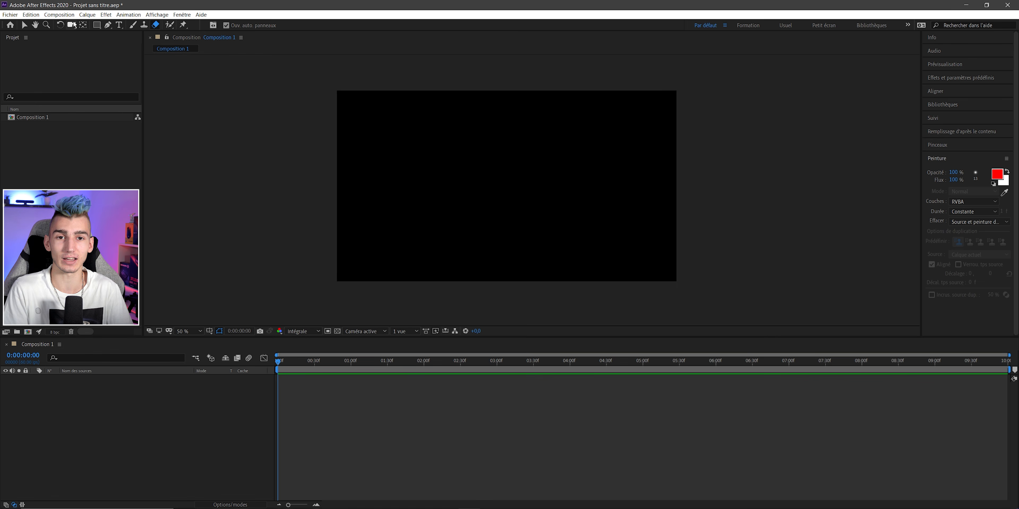
left_click(25, 25)
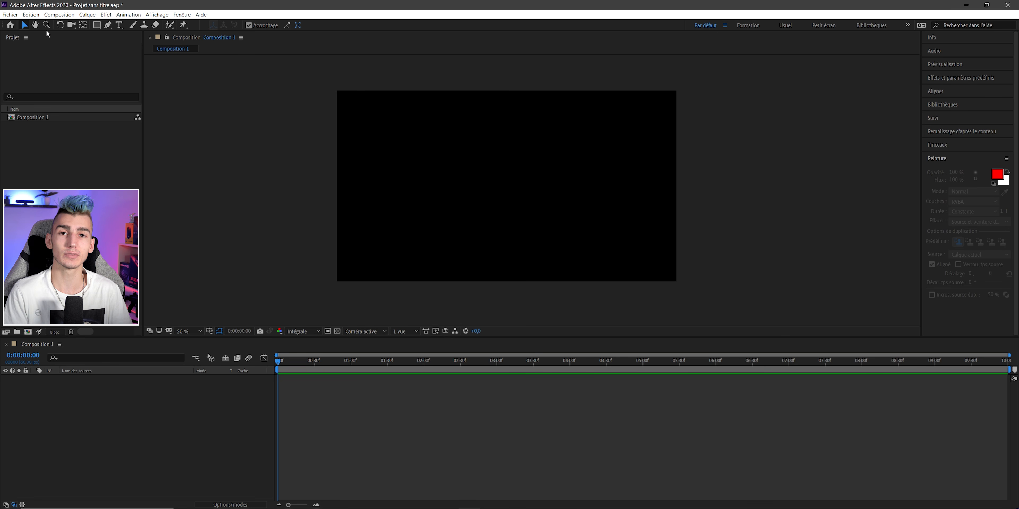
Step: Import After Effect.png into the project and add it to the Composition 1 timeline as a layer
left_click(79, 176)
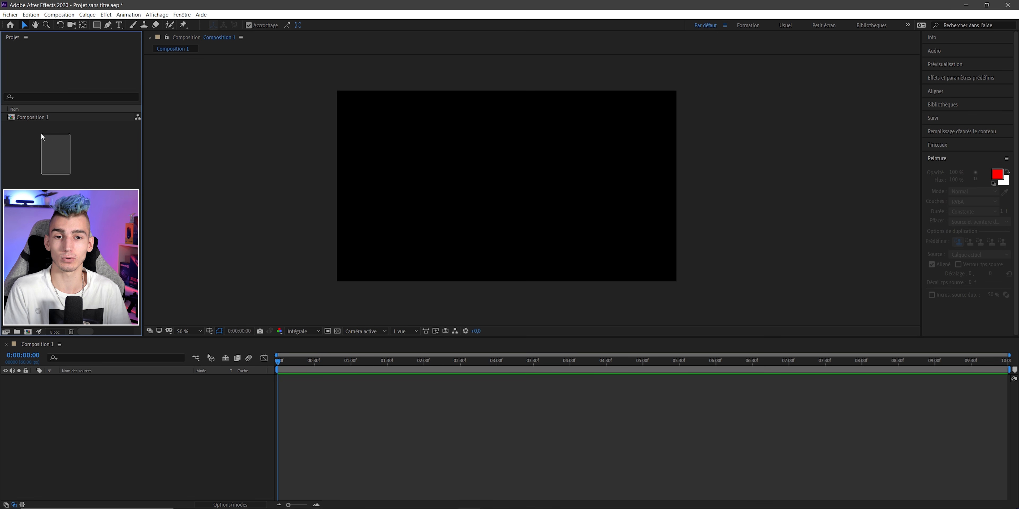
key("backslash")
left_click(10, 15)
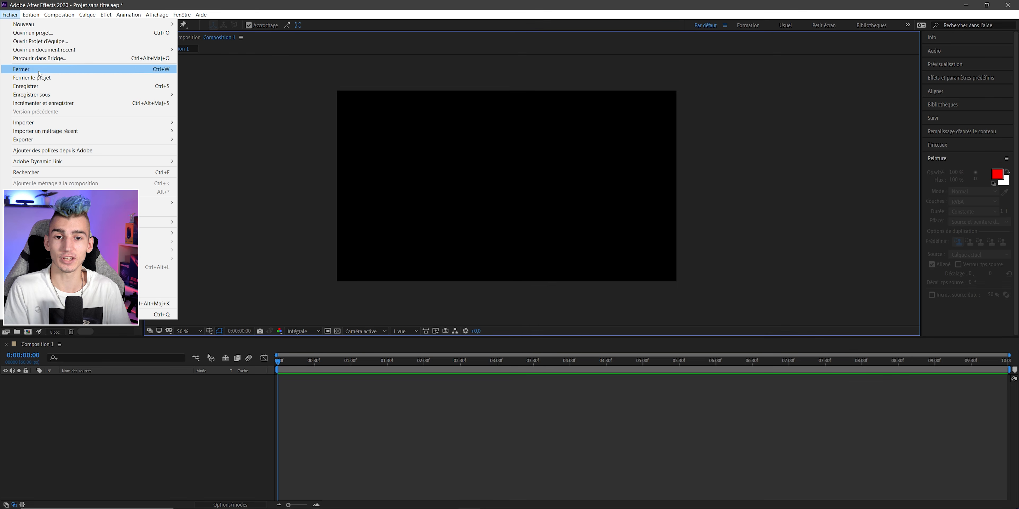
mouse_move(119, 123)
left_click(201, 124)
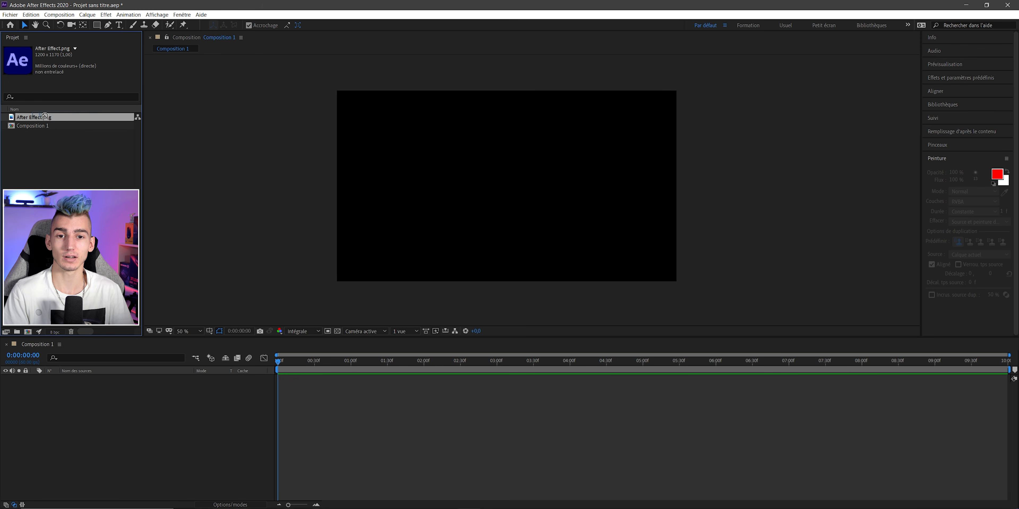
left_click_drag(34, 117, 82, 410)
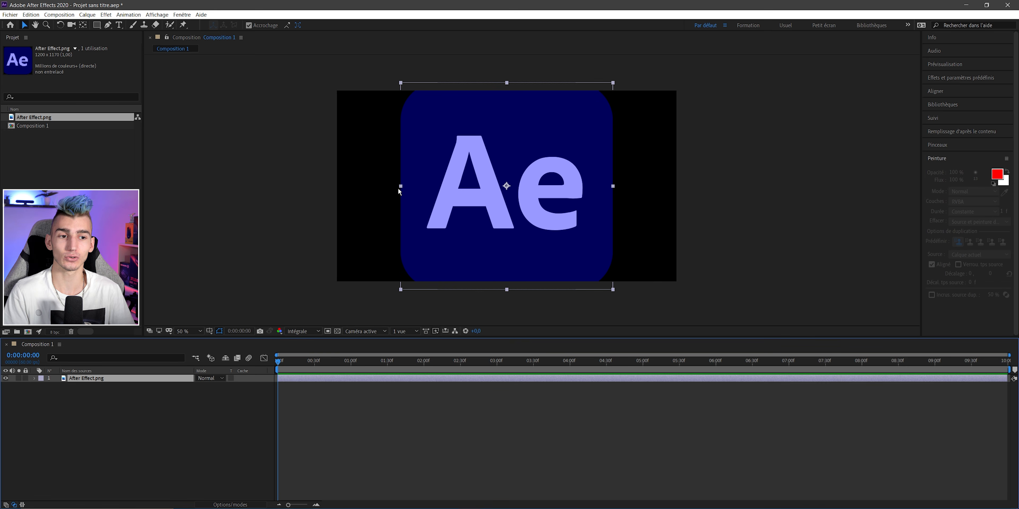
Step: Try narrowing the Ae logo horizontally in the composition preview, and undo the change
left_click_drag(401, 189, 443, 190)
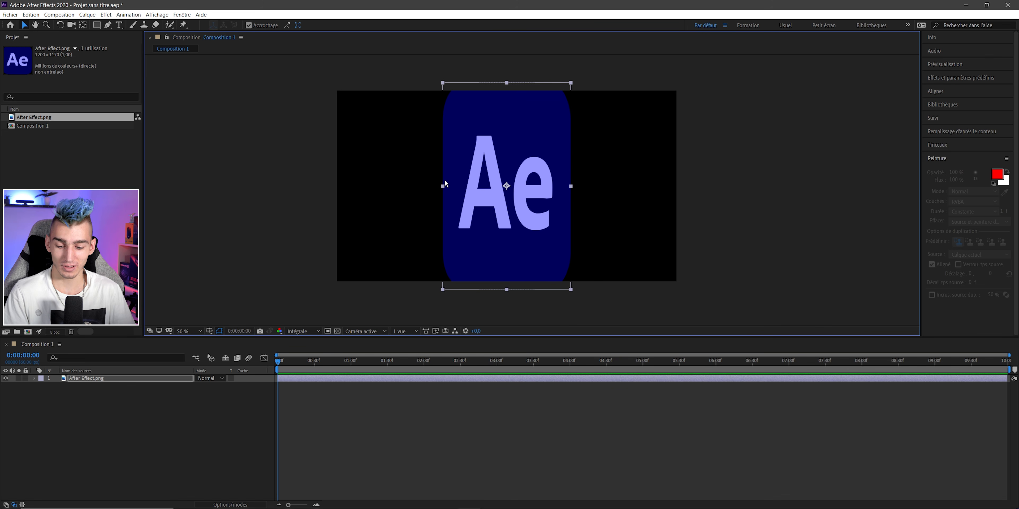
key("ctrl+z")
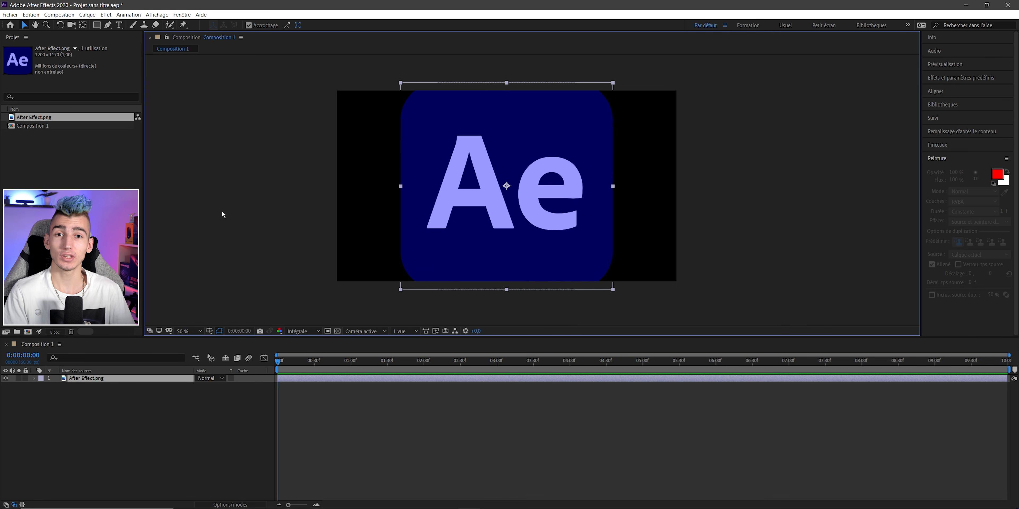
Step: Expand the Transformer properties of the After Effect.png layer and select its Point d'ancrage property
left_click(79, 385)
left_click(81, 378)
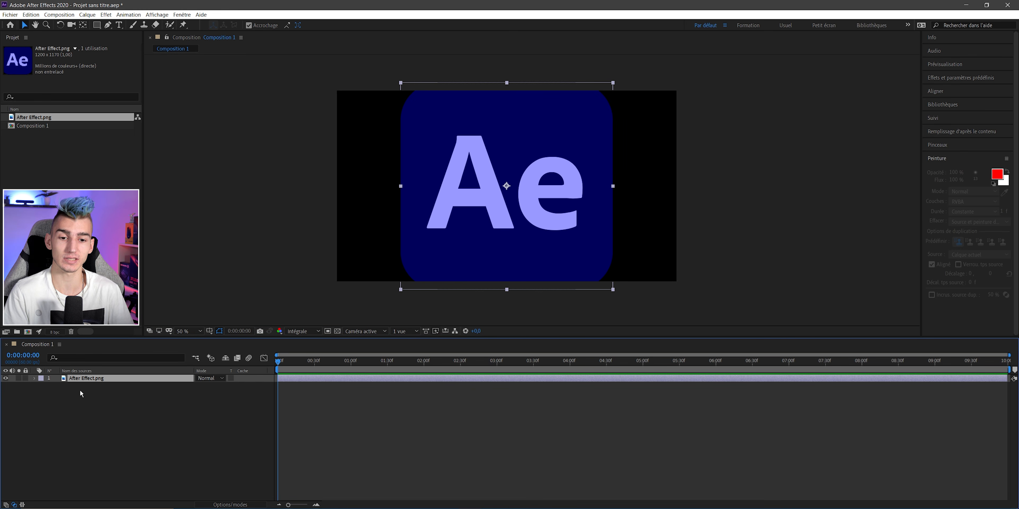
left_click(90, 387)
left_click(52, 379)
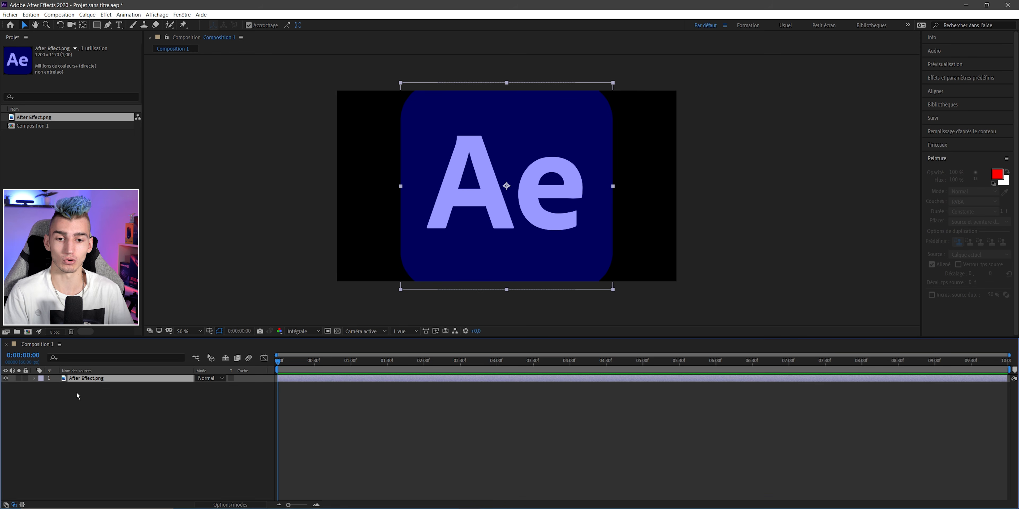
left_click(35, 379)
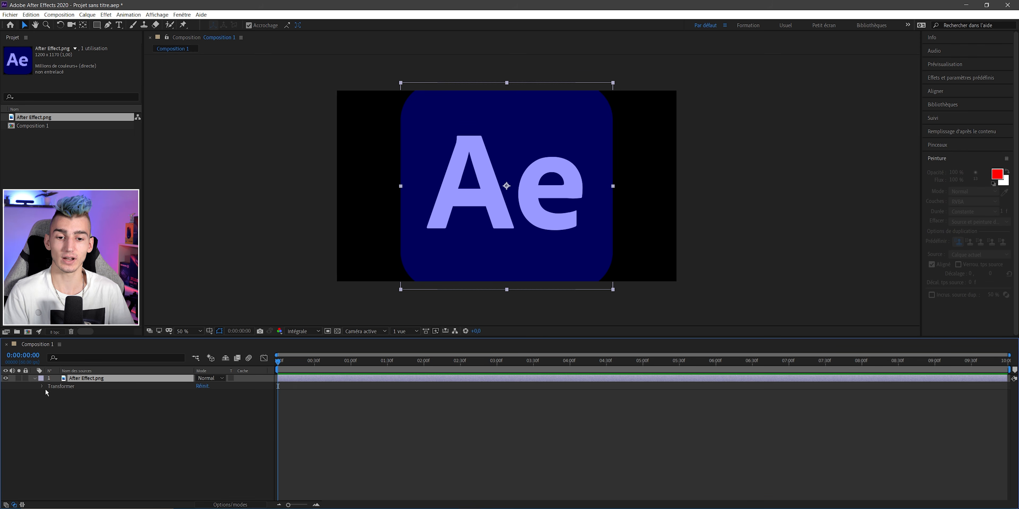
left_click(41, 386)
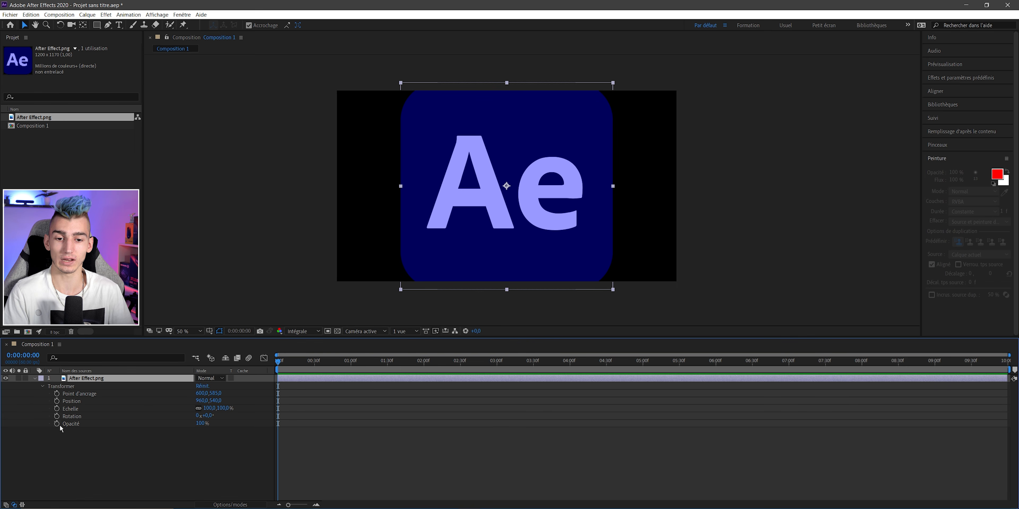
left_click_drag(70, 437, 58, 393)
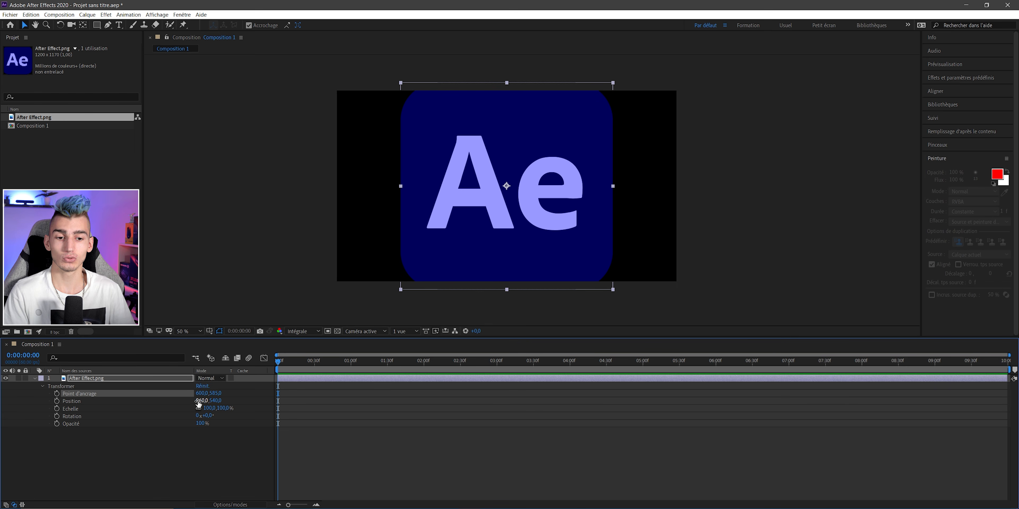
Step: Try moving the Ae logo sideways in the composition preview, and undo the move
left_click(473, 240)
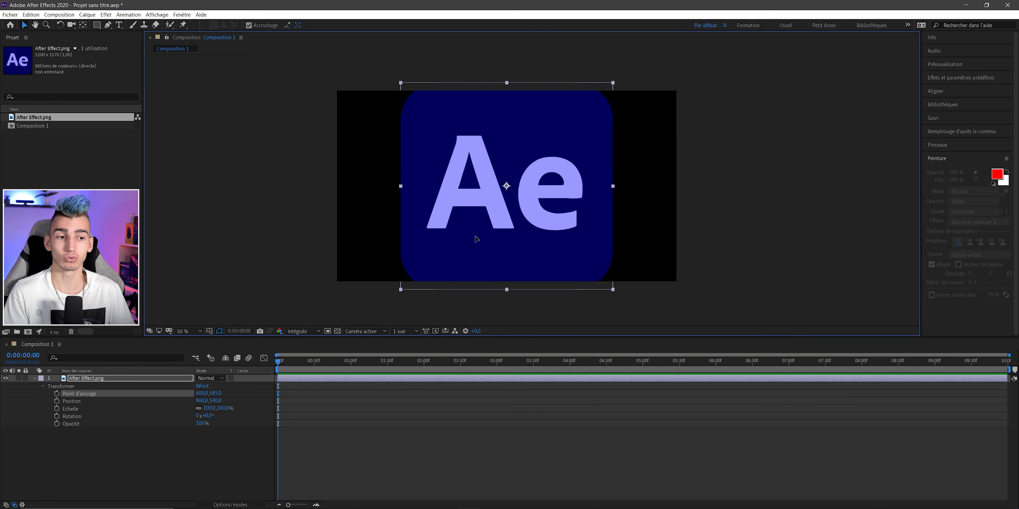
left_click_drag(473, 240, 580, 234)
key("ctrl+z")
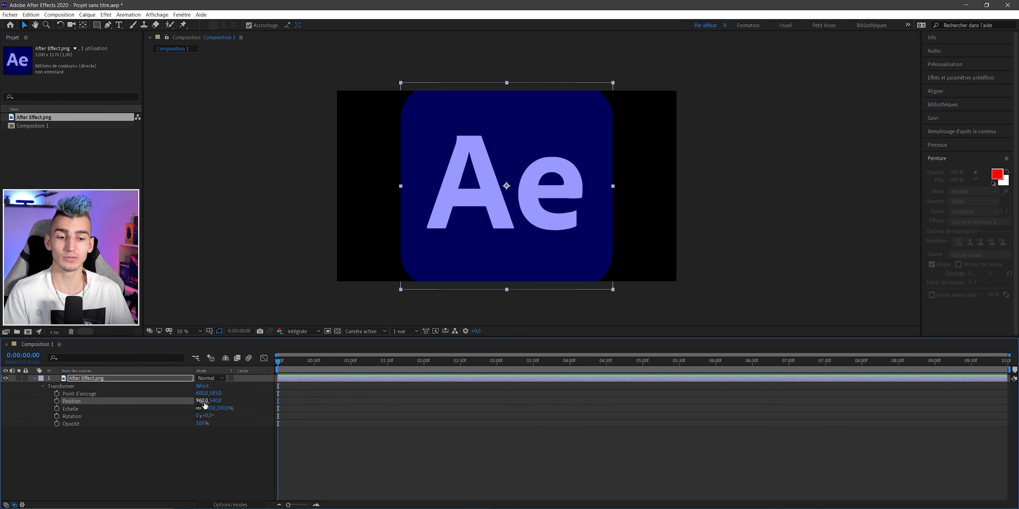
Step: Try editing the horizontal Position value of the After Effect.png layer, and leave it without entering a new value
left_click(201, 401)
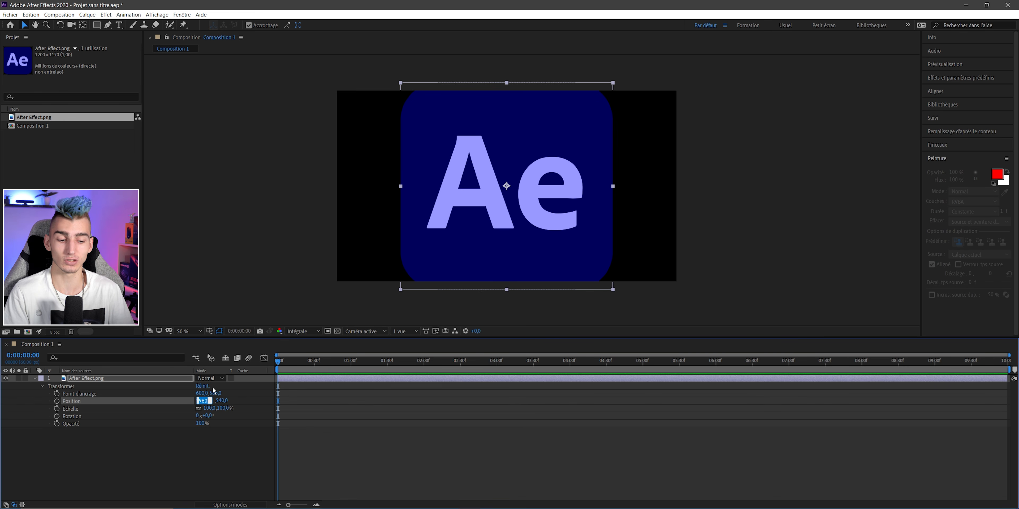
left_click(198, 435)
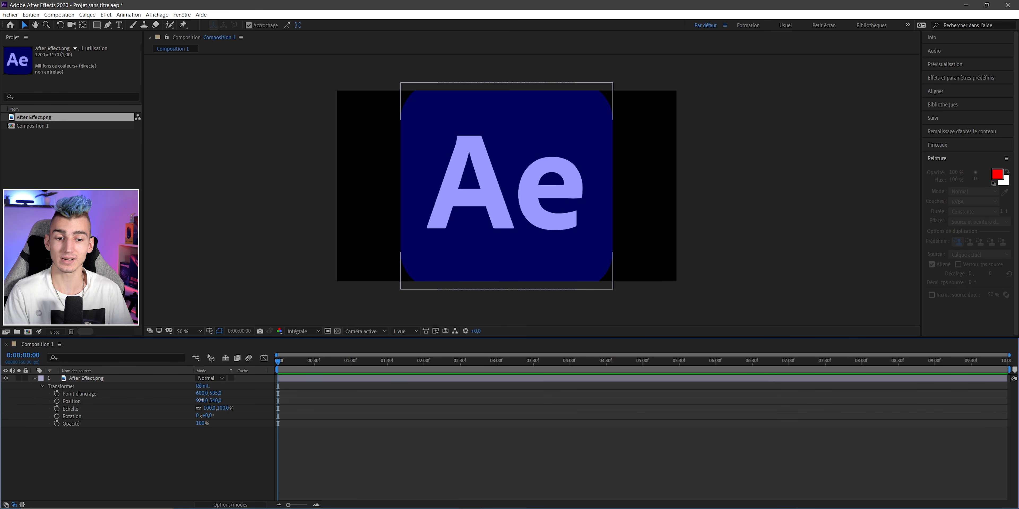
mouse_move(201, 400)
left_mouse_down()
mouse_move(259, 402)
mouse_move(123, 403)
mouse_move(297, 404)
mouse_move(143, 403)
mouse_move(201, 402)
left_mouse_up()
left_click(197, 455)
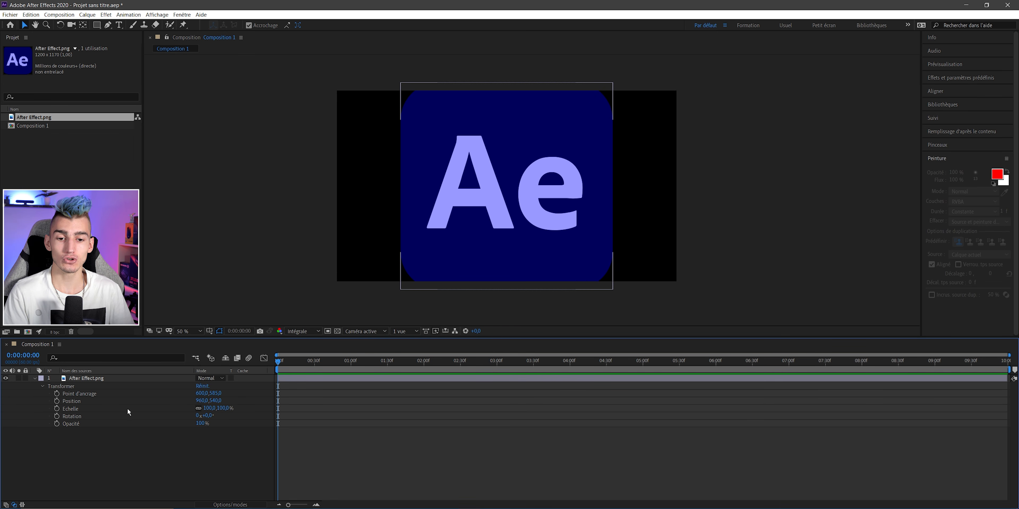
Step: Scale the After Effect.png layer proportionally to 62% and deselect it
left_click_drag(212, 411, 197, 412)
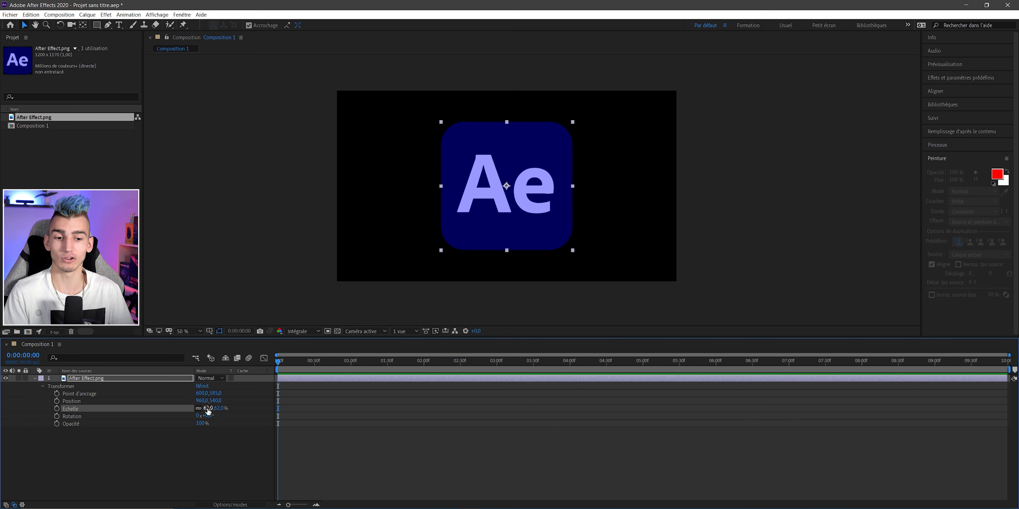
left_click(208, 425)
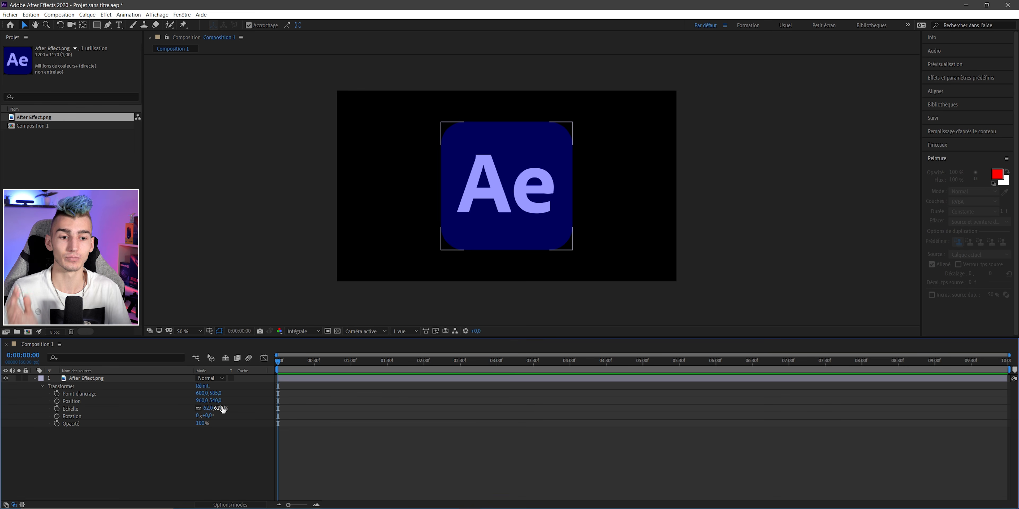
Step: Try changing only the horizontal Echelle value with the proportions unlinked, undo both changes, and deselect the layer
left_click(198, 408)
left_click_drag(207, 408, 190, 410)
key("ctrl+z")
key("ctrl+z")
left_click(419, 317)
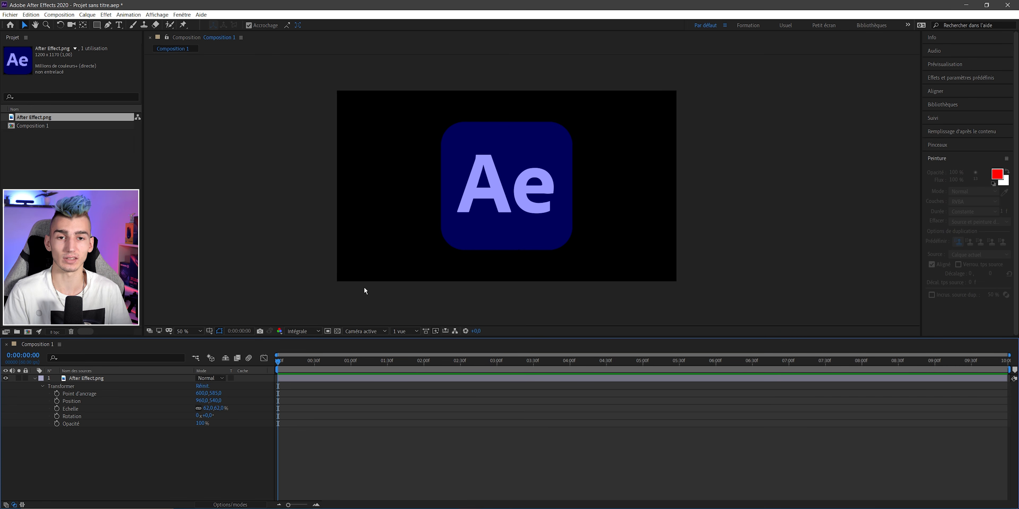
left_click(193, 405)
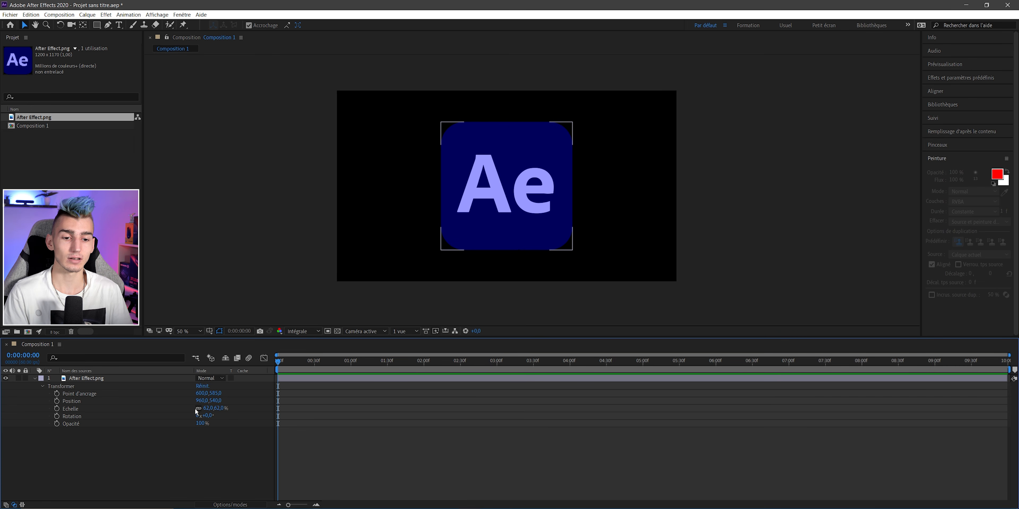
left_click(84, 437)
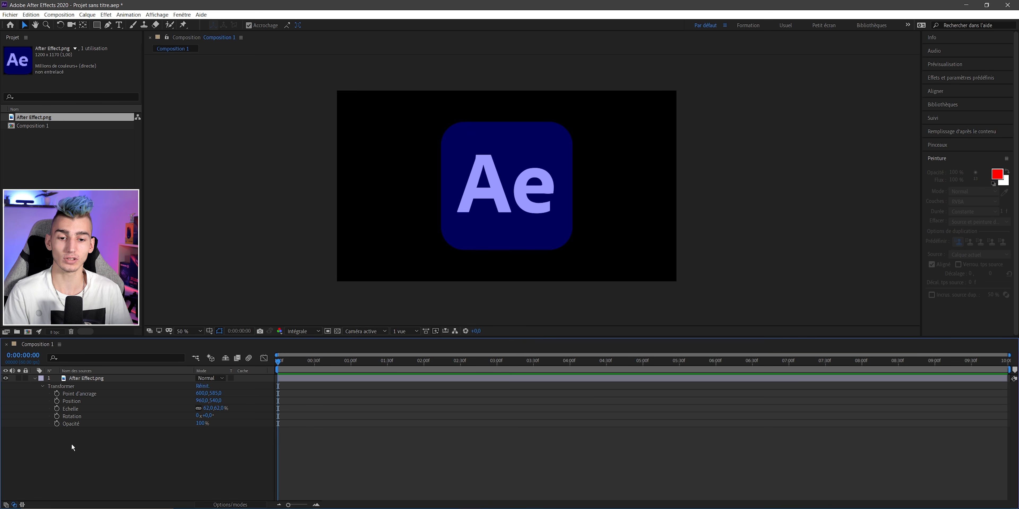
left_click(71, 394)
left_click(60, 444)
left_click(56, 421)
left_click(56, 449)
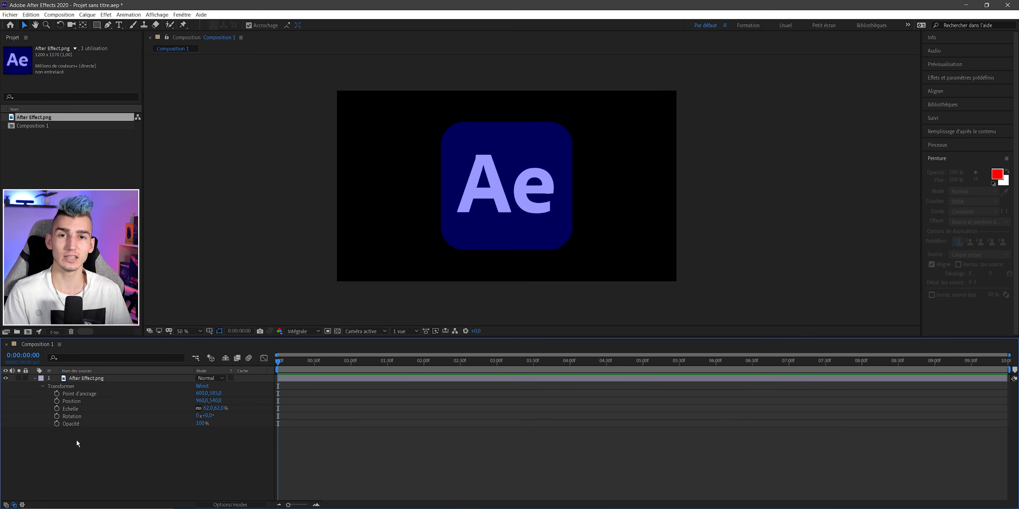
left_click(291, 396)
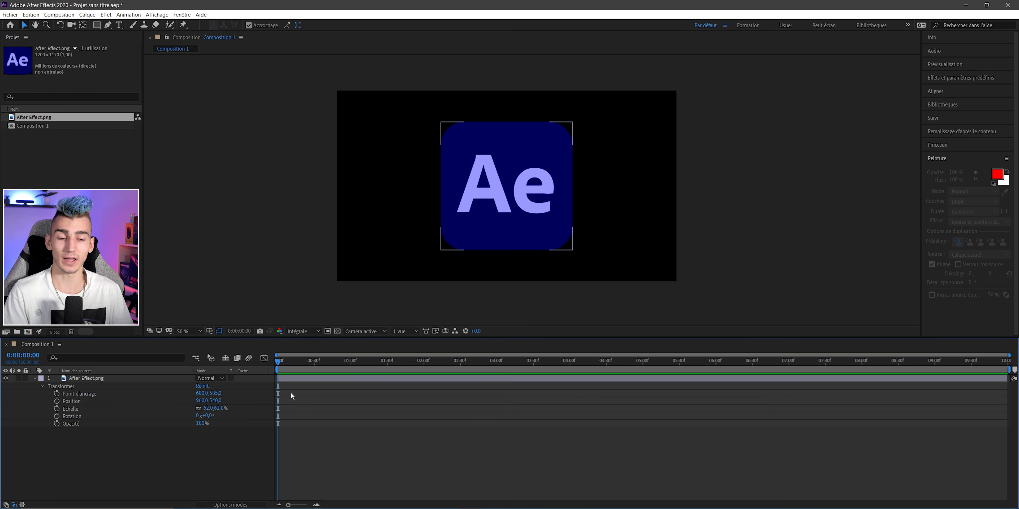
Step: Start keyframing the After Effect.png layer's Echelle at 0:00, scrub a little along the timeline, and return to the start
left_click(69, 408)
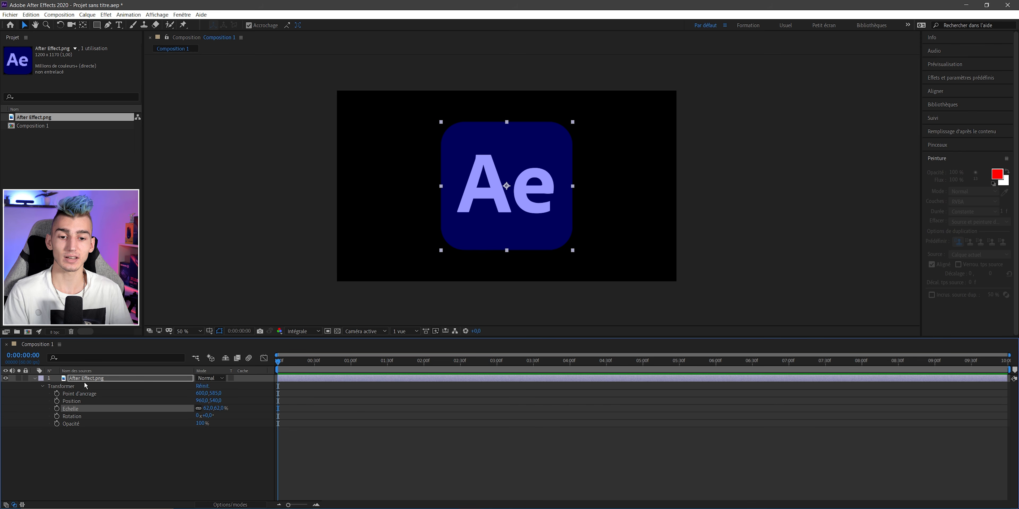
left_click(56, 409)
left_click_drag(283, 368, 290, 366)
left_click_drag(284, 403, 280, 415)
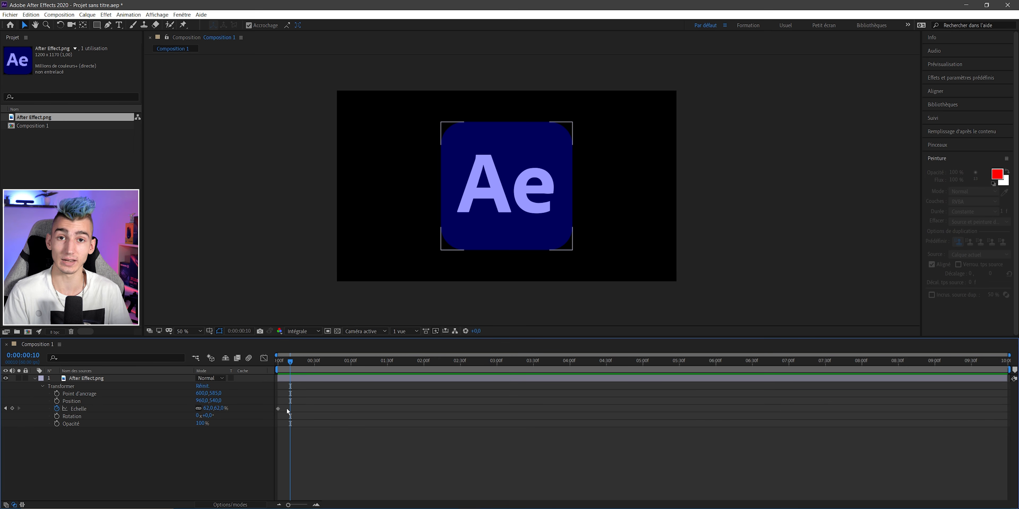
left_click(292, 399)
mouse_move(304, 361)
left_mouse_down()
mouse_move(291, 360)
mouse_move(305, 361)
left_mouse_up()
left_click(304, 426)
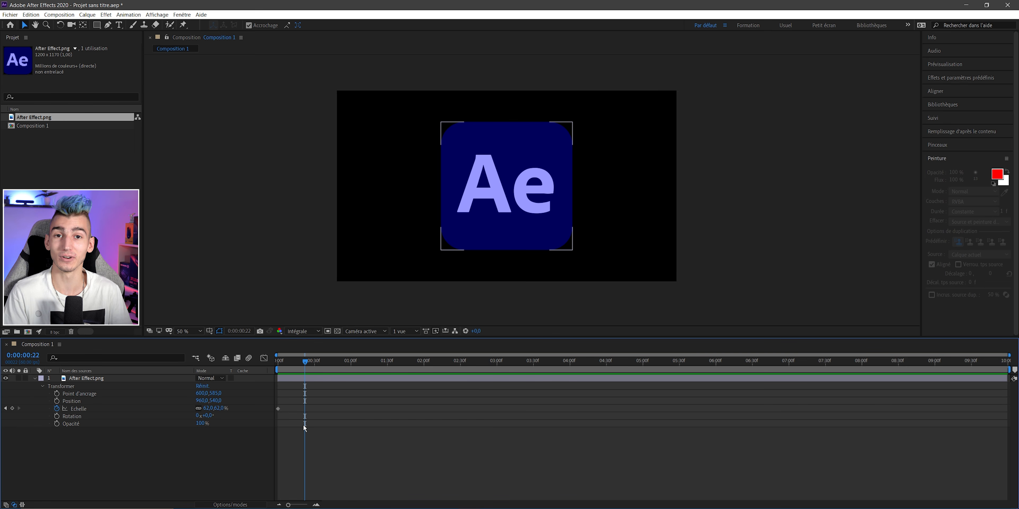
left_click(295, 396)
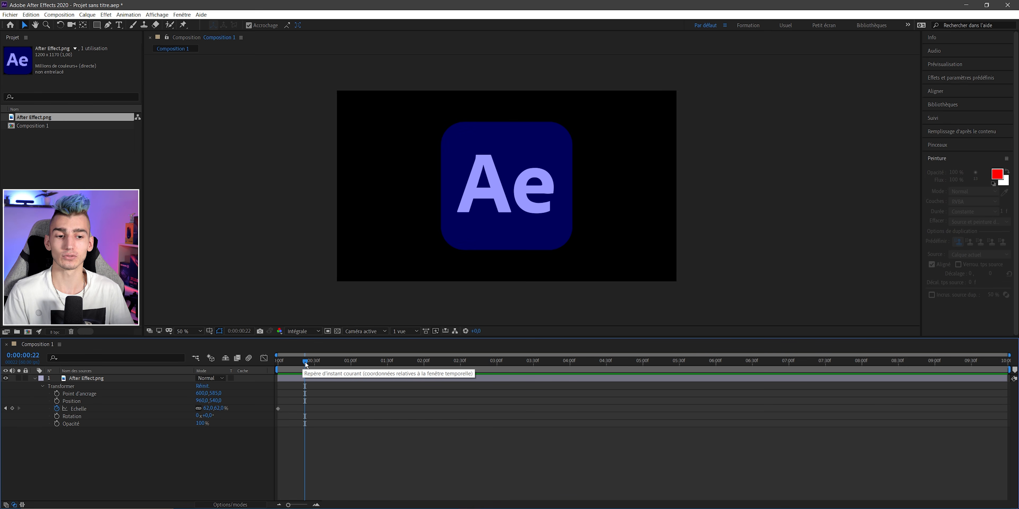
left_click_drag(305, 363, 265, 381)
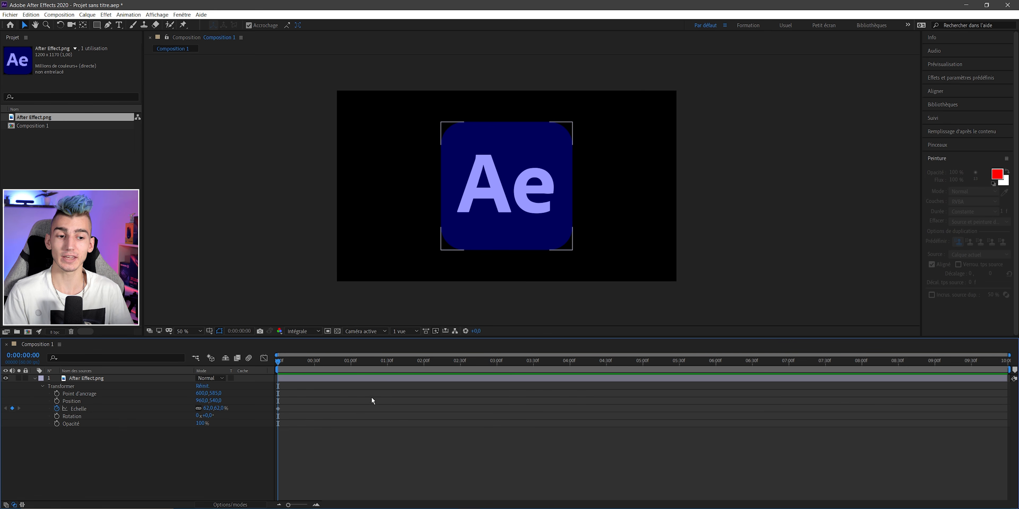
Step: Add a second Echelle keyframe at 2 seconds by raising the After Effect.png layer's scale to 84%
left_click(390, 384)
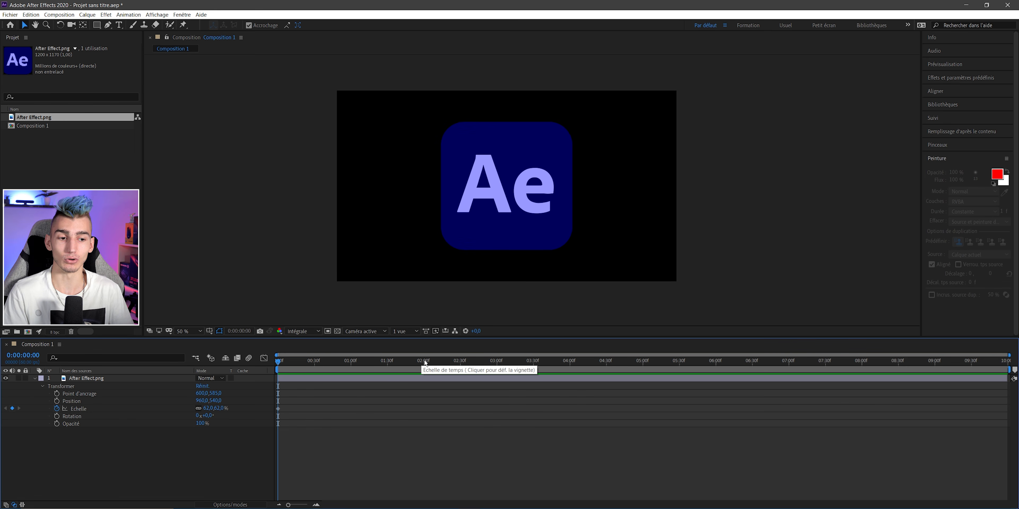
mouse_move(424, 361)
left_mouse_down()
mouse_move(433, 368)
mouse_move(424, 361)
left_mouse_up()
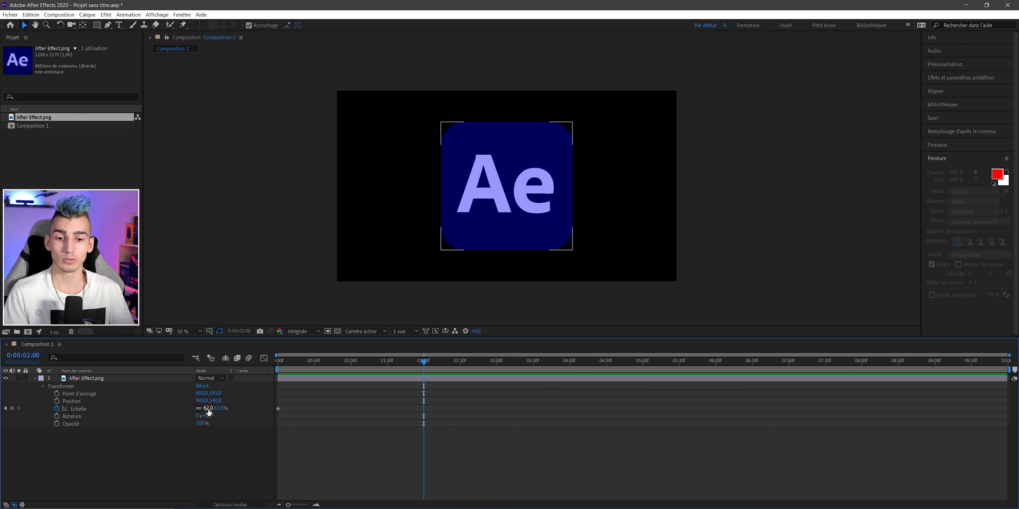
left_click_drag(208, 409, 219, 413)
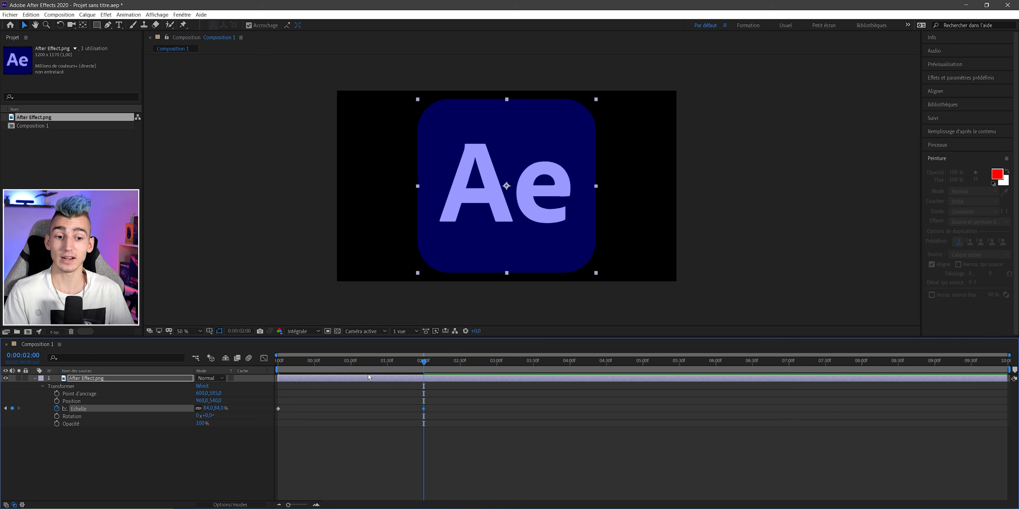
Step: Play the scale animation of the Ae logo from the start, past the keyframe at 2 seconds
key("Home")
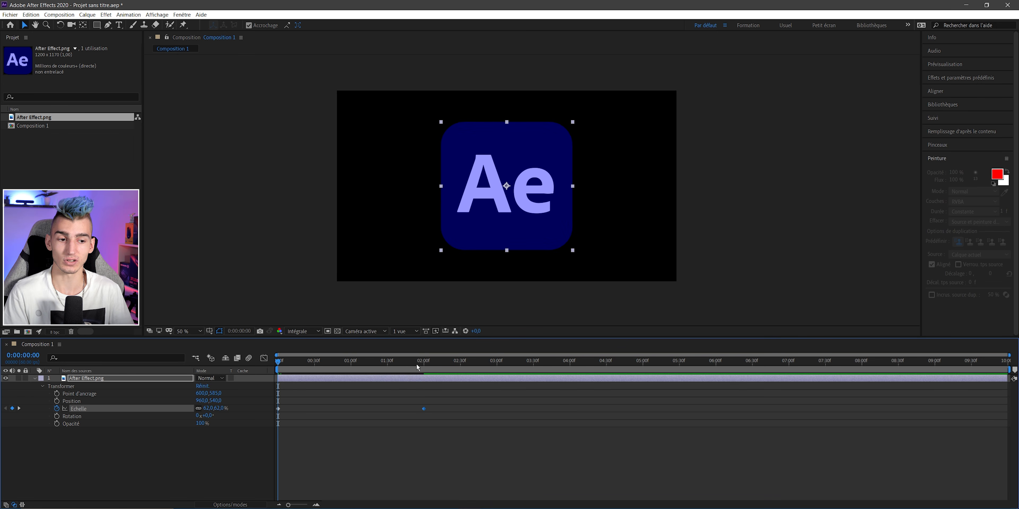
left_click(425, 364)
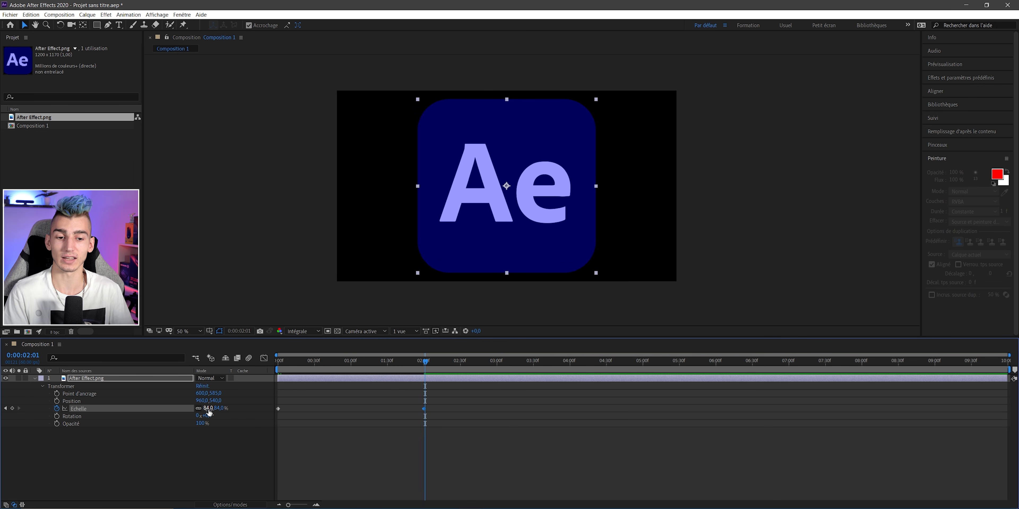
key("Home")
key("space")
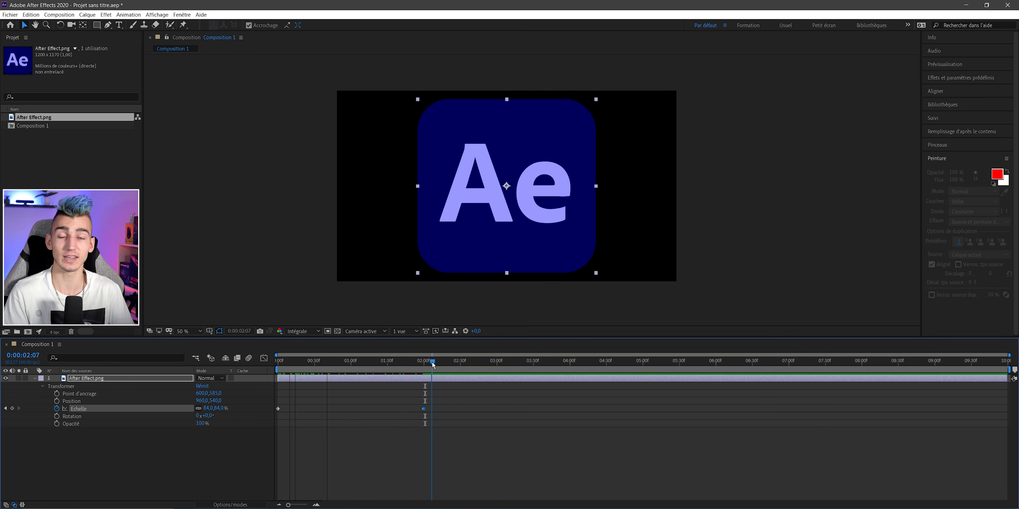
key("space")
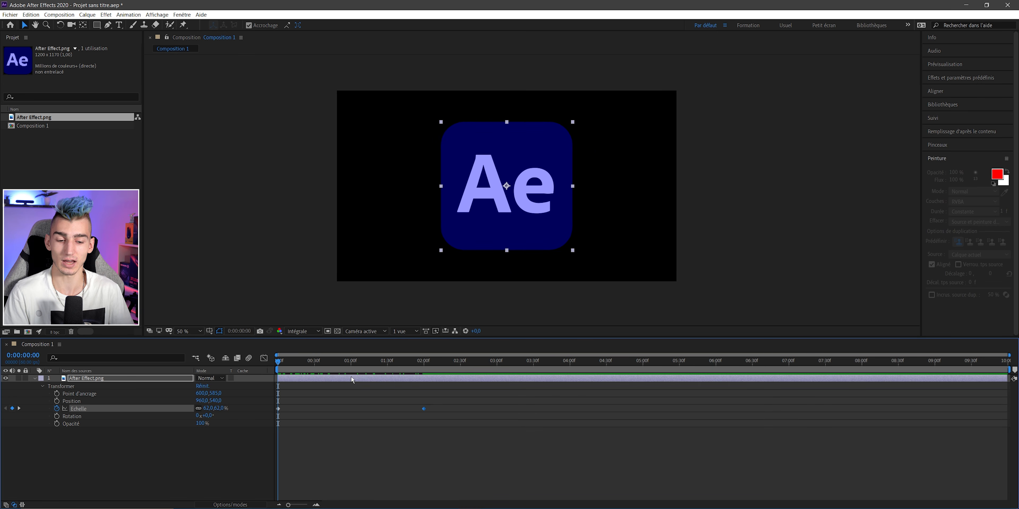
Step: Move the second Echelle keyframe to 1 second and preview the shortened scale animation
left_click_drag(421, 408, 349, 408)
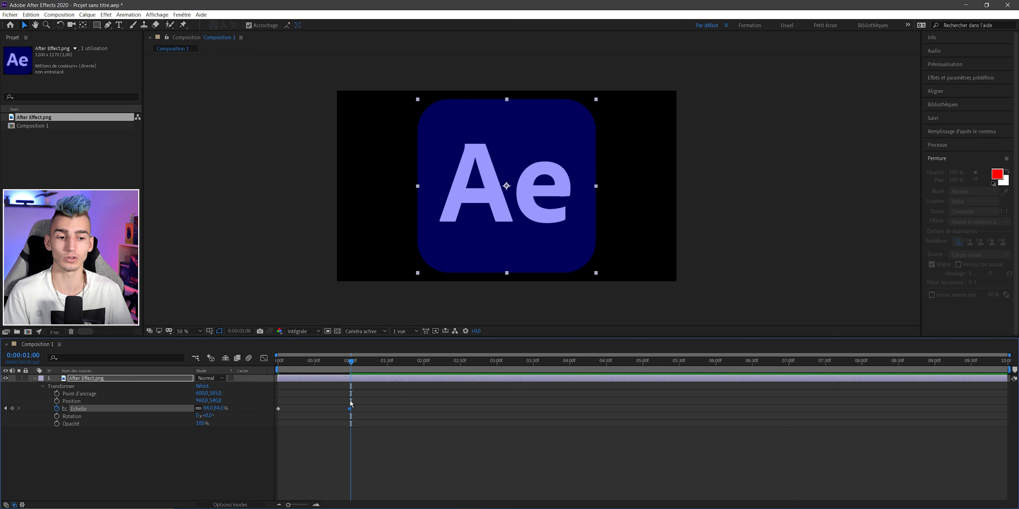
key("Home")
key("space")
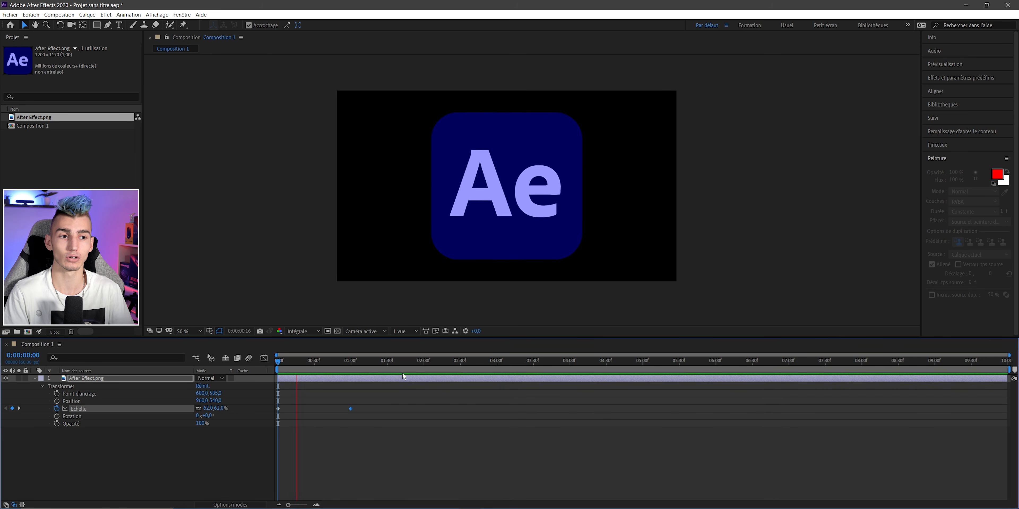
left_click(313, 361)
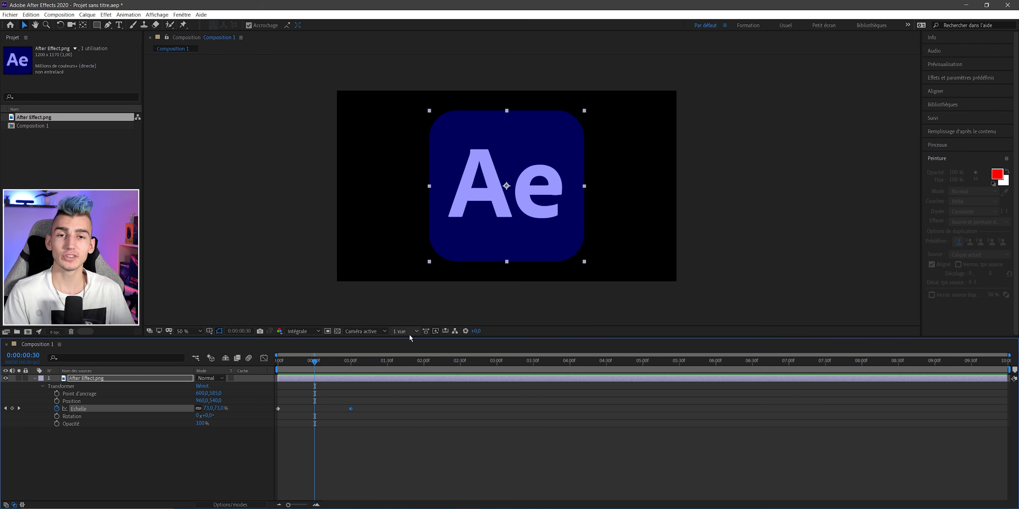
Step: Move the second Echelle keyframe to frame 30 and preview the animation from the start
left_click_drag(350, 409, 316, 415)
left_click(333, 361)
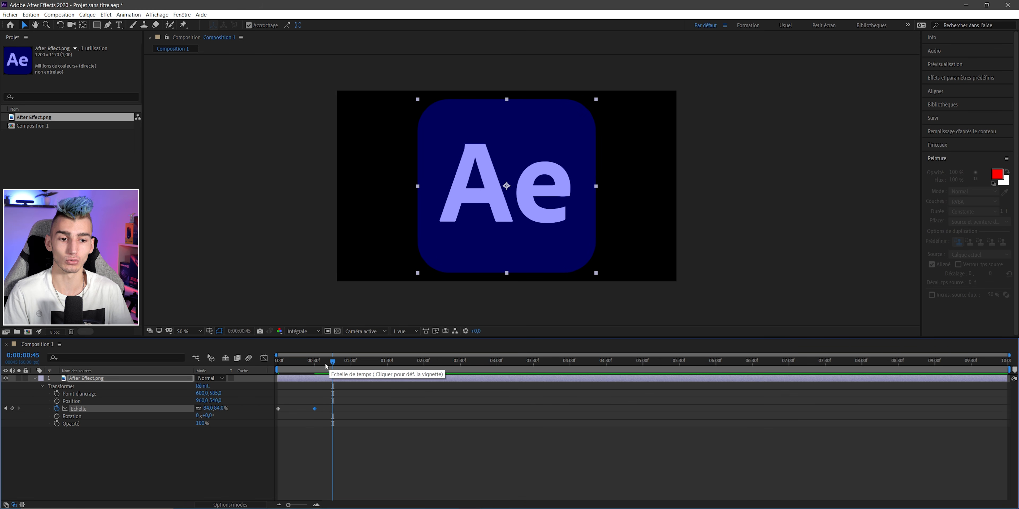
left_click_drag(326, 363, 278, 361)
key("space")
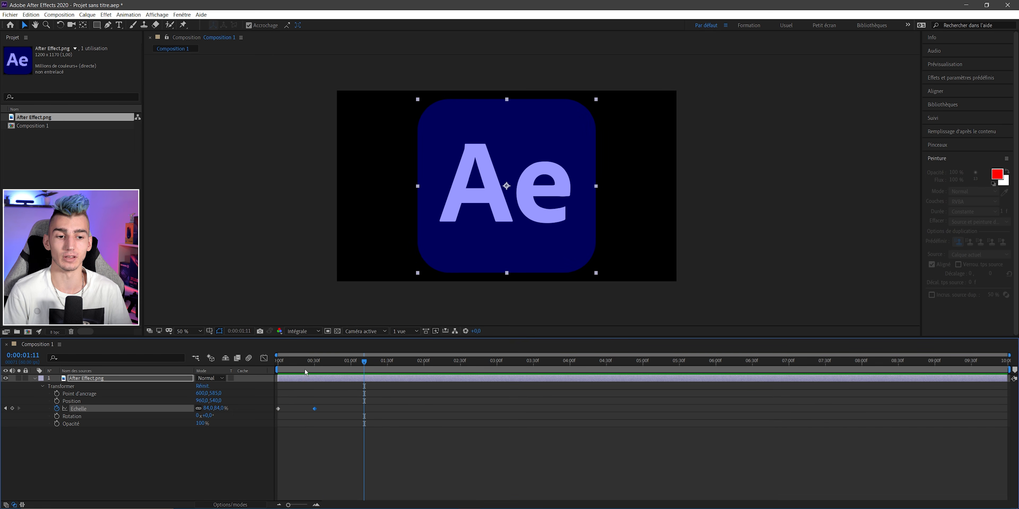
Step: Select the Position, Rotation and Opacité properties of the After Effect.png layer in turn
left_click(71, 402)
left_click(71, 416)
left_click(71, 424)
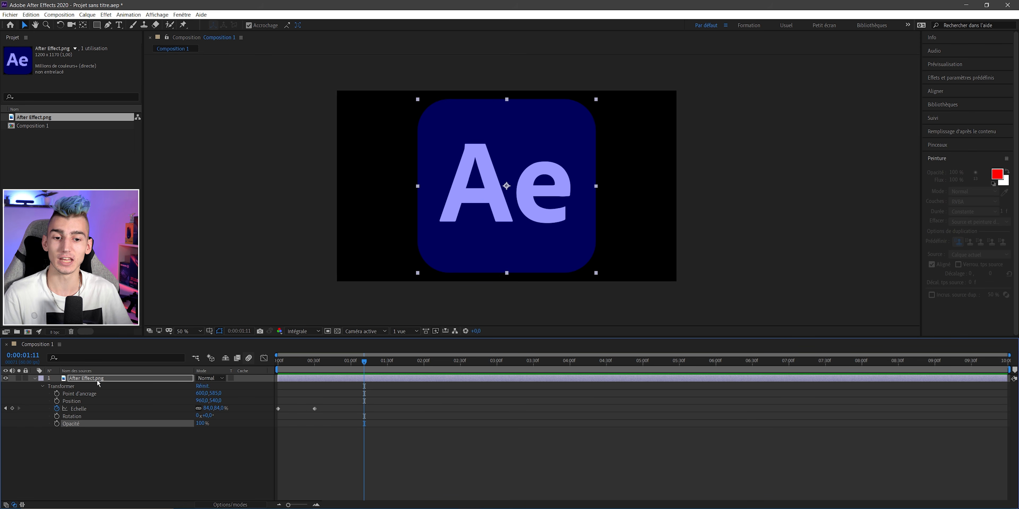
Step: Browse the effect categories available for the After Effect.png layer, and leave without applying an effect
right_click(466, 239)
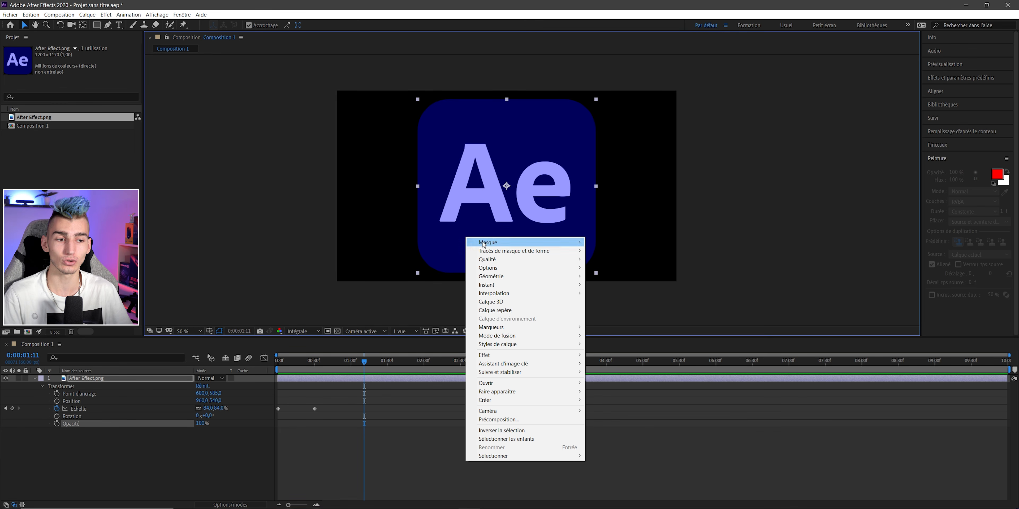
mouse_move(494, 356)
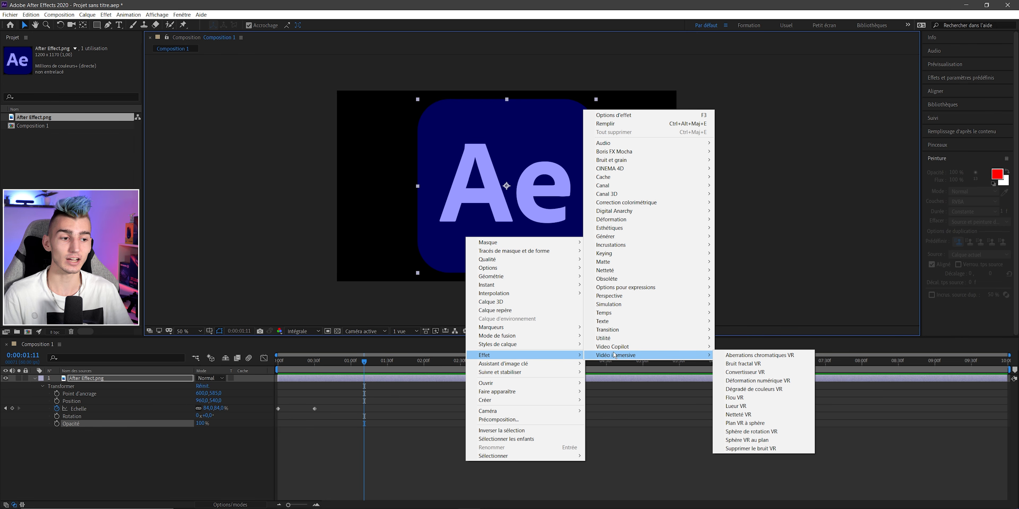
mouse_move(608, 237)
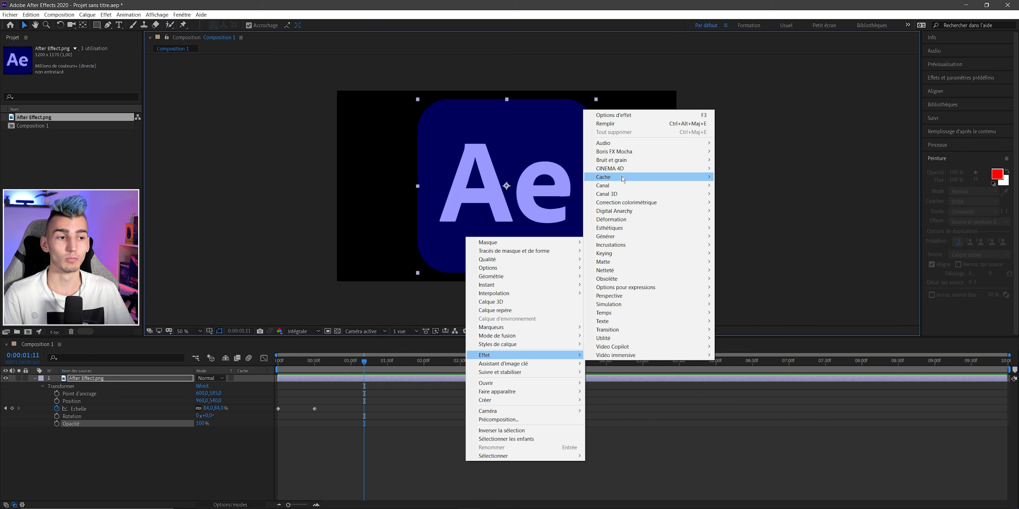
mouse_move(633, 146)
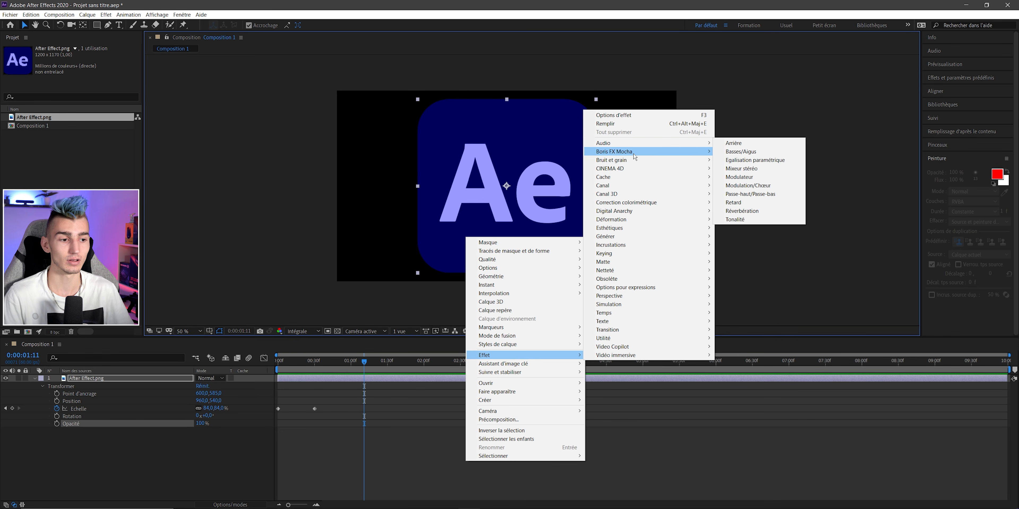
mouse_move(640, 302)
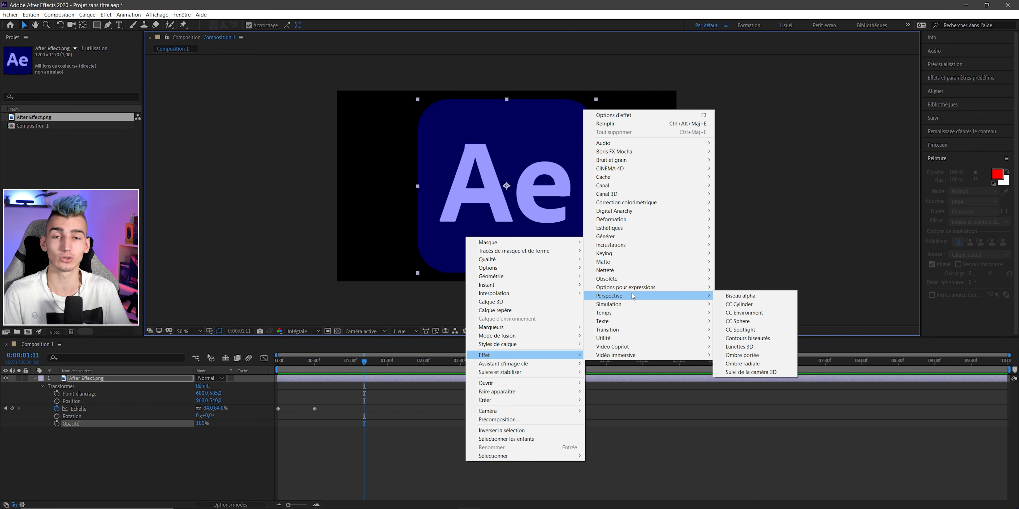
left_click(748, 266)
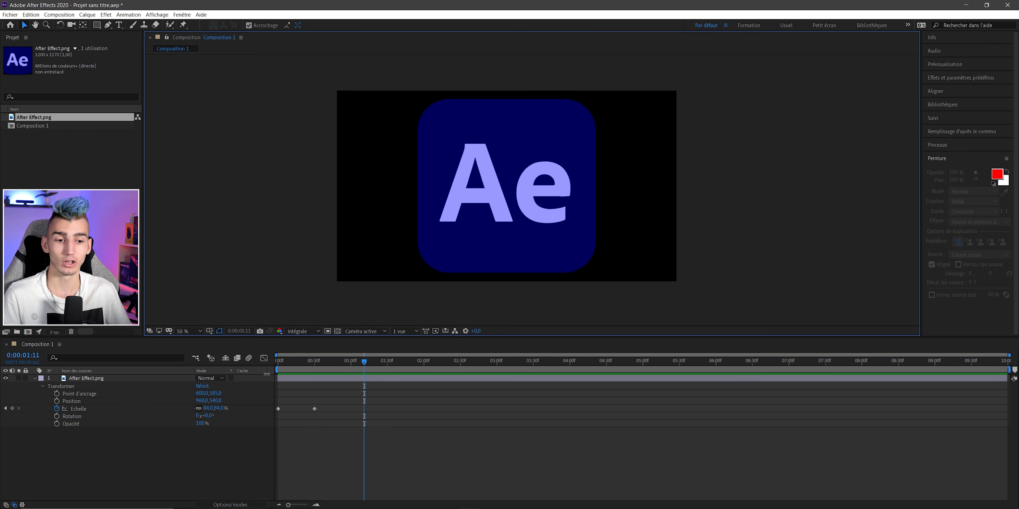
Step: Apply Easy Ease to both Echelle keyframes of the After Effect.png layer
left_click_drag(300, 360, 338, 367)
left_click_drag(326, 400, 271, 421)
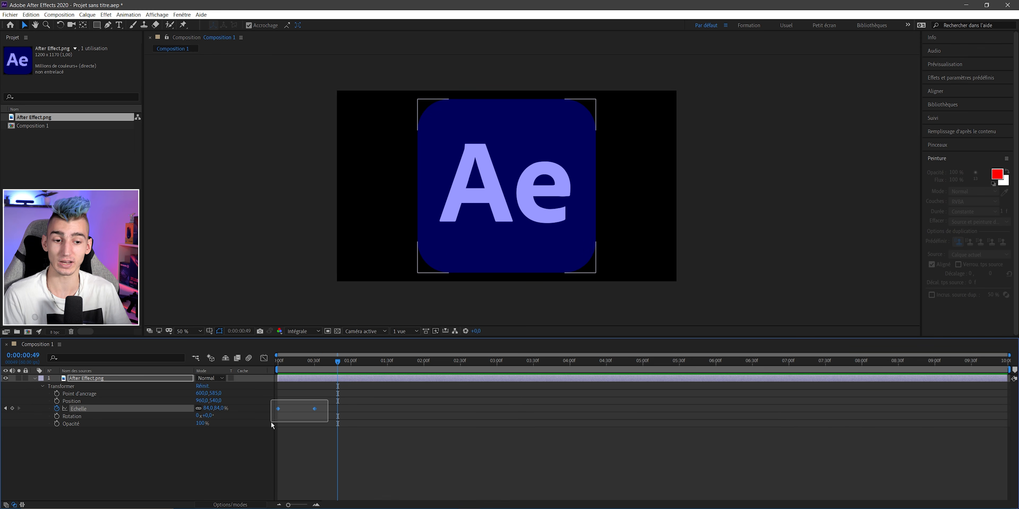
key("F9")
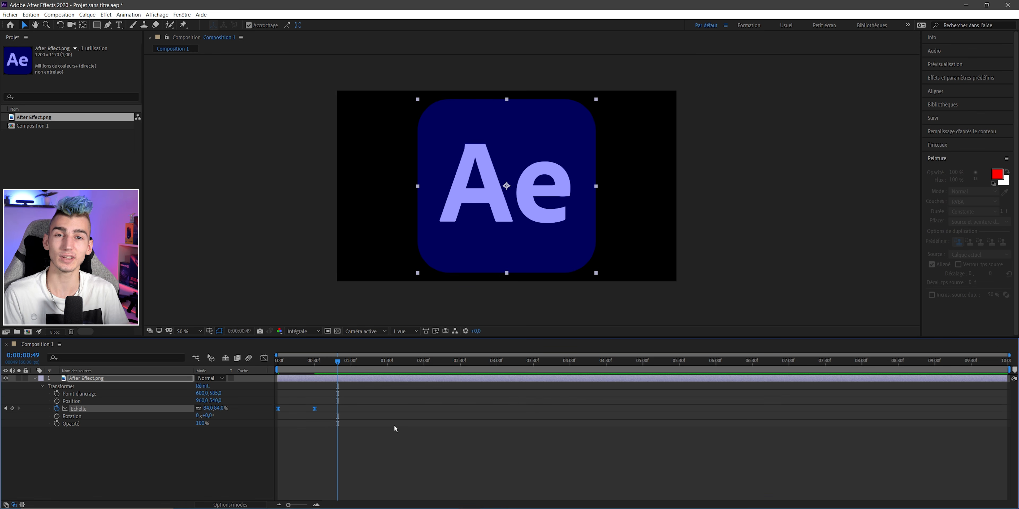
Step: Play the scale animation several times from the start to examine the effect of the easing
key("Home")
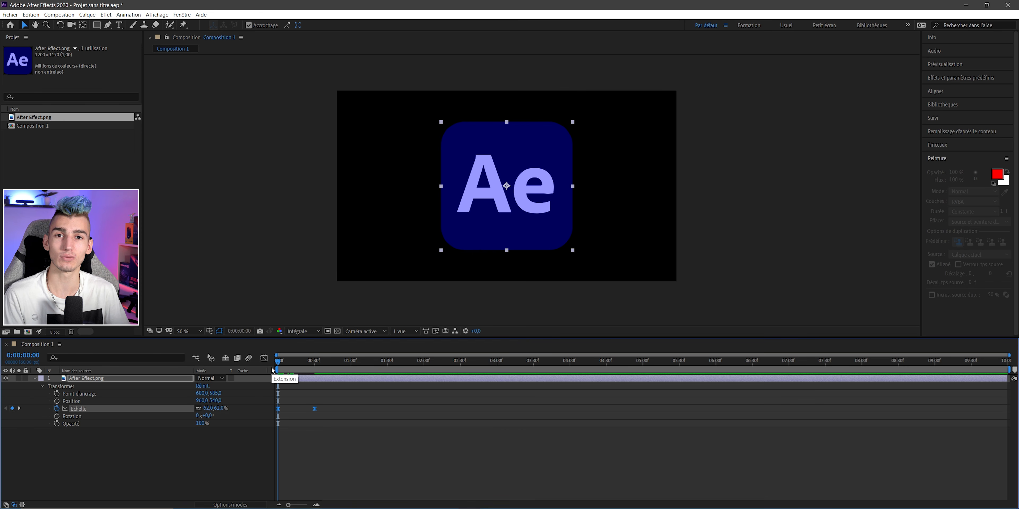
key("space")
key("space")
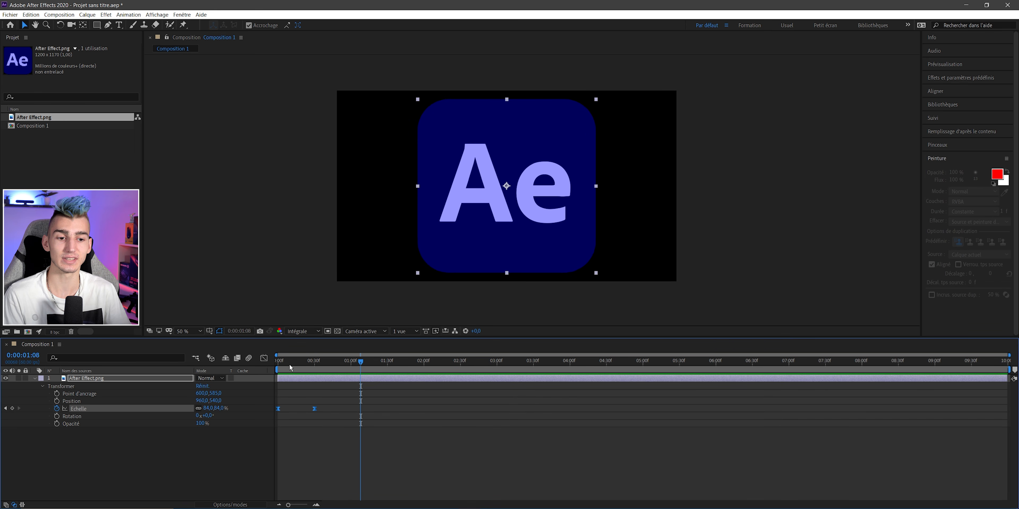
key("space")
key("space")
key("ctrl+z")
key("space")
key("space")
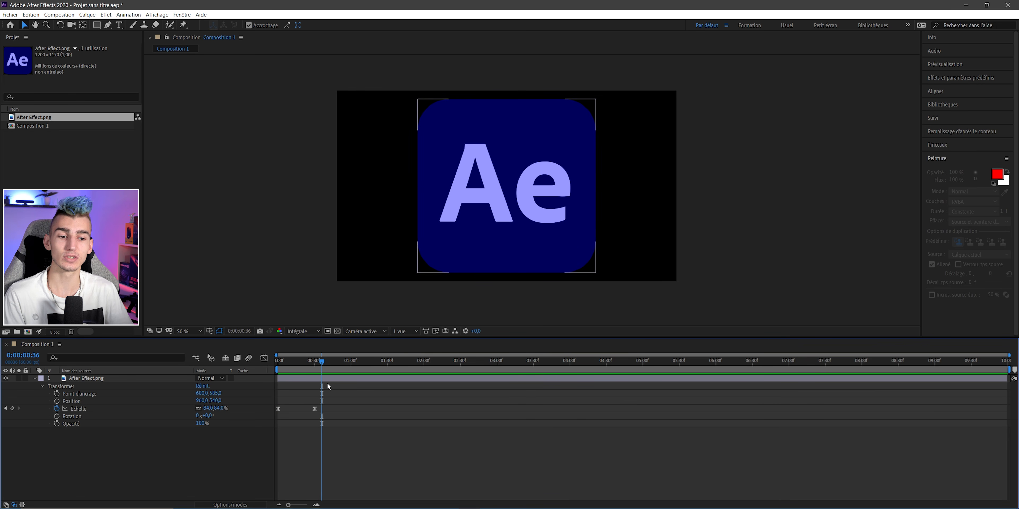
Step: Select both Echelle keyframes and show their speed curve in the graph editor, leaving the graph display options unchanged
left_click_drag(341, 391, 275, 424)
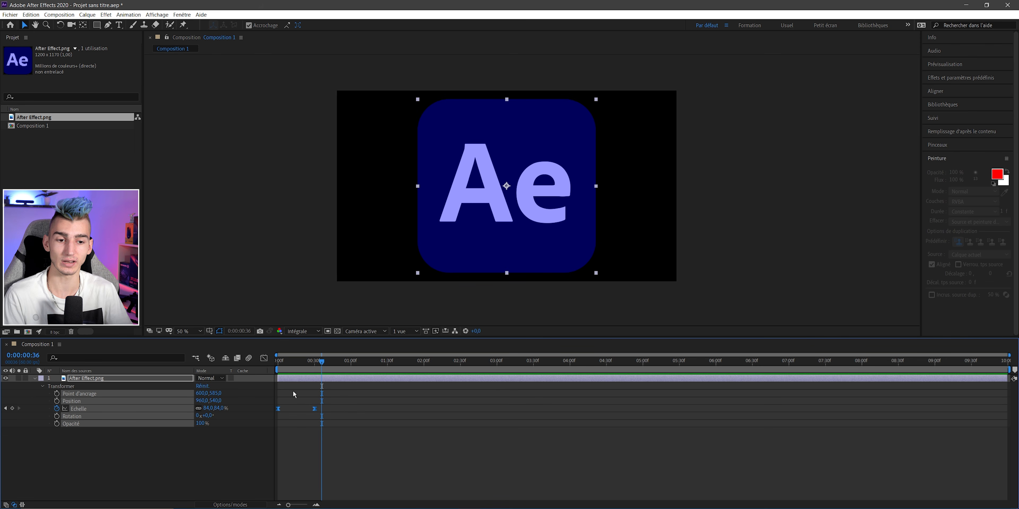
left_click(265, 359)
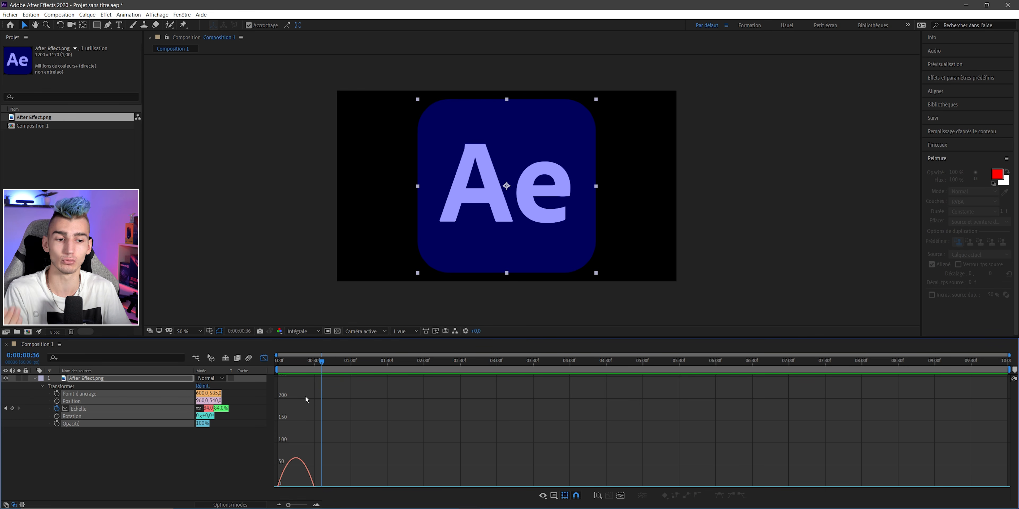
right_click(371, 414)
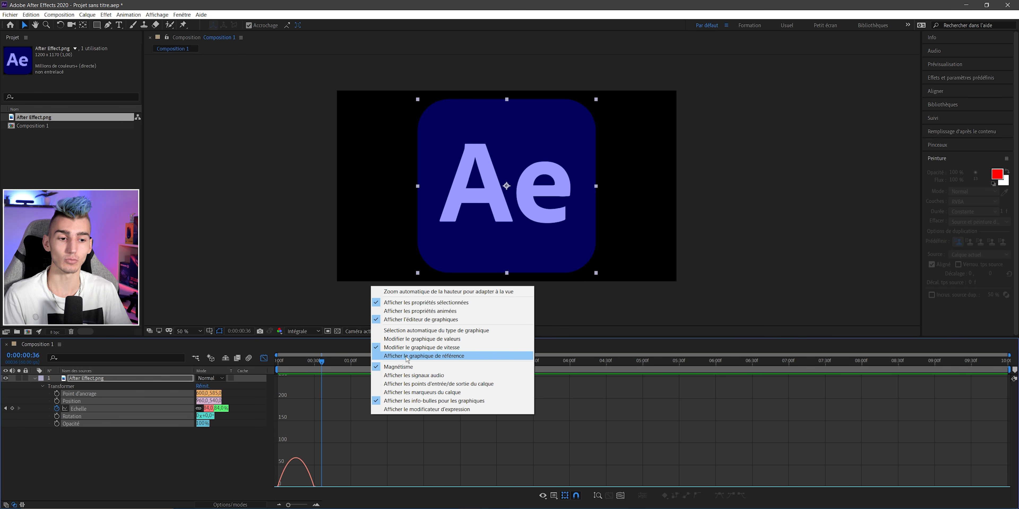
left_click(367, 398)
scroll(366, 402, "up", 3)
scroll(367, 398, "down", 5)
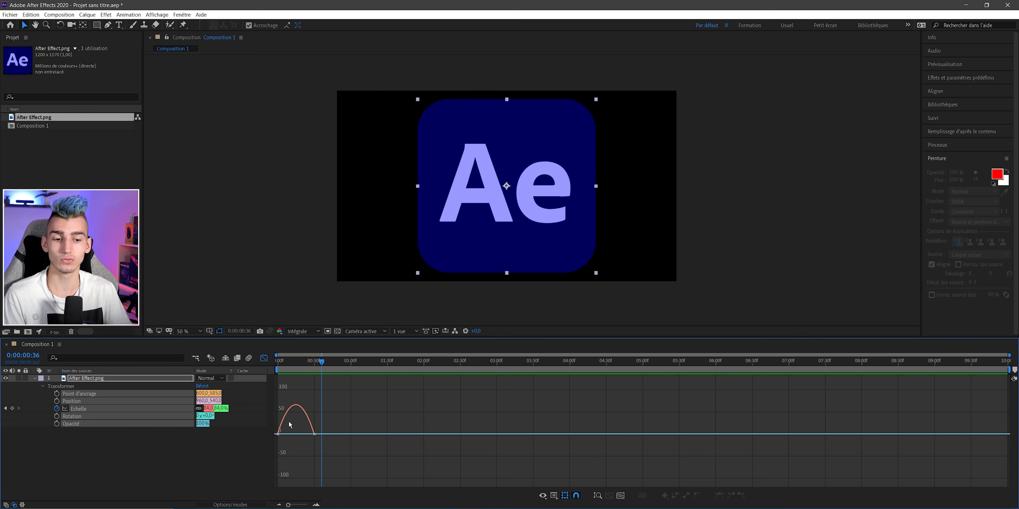
Step: Enlarge the Echelle speed curve in time, examine it between its two keyframes, and return the playhead to the start
scroll(304, 443, "up", 3)
scroll(304, 442, "up", 2)
scroll(305, 442, "up", 2)
left_click_drag(383, 506, 361, 506)
left_click_drag(588, 404, 277, 476)
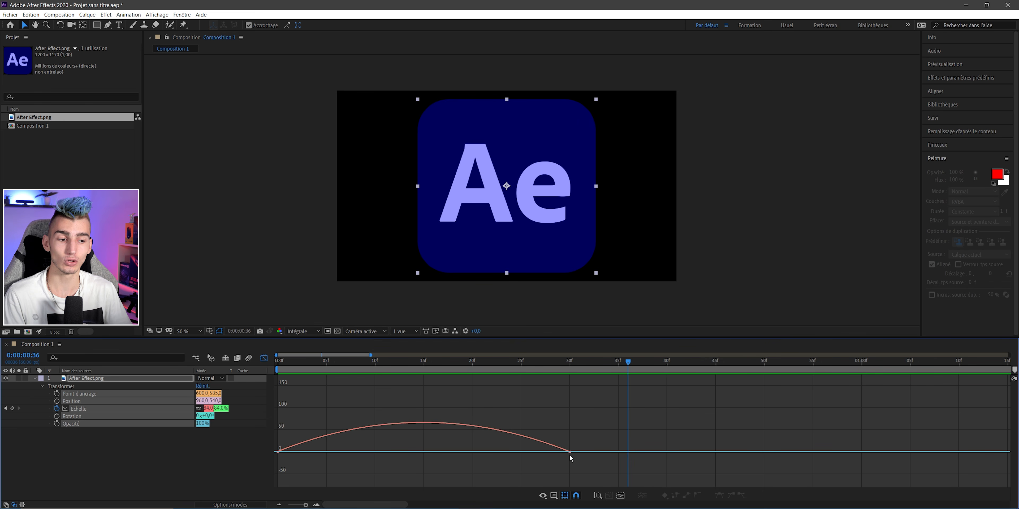
left_click(569, 360)
left_click_drag(569, 361, 273, 366)
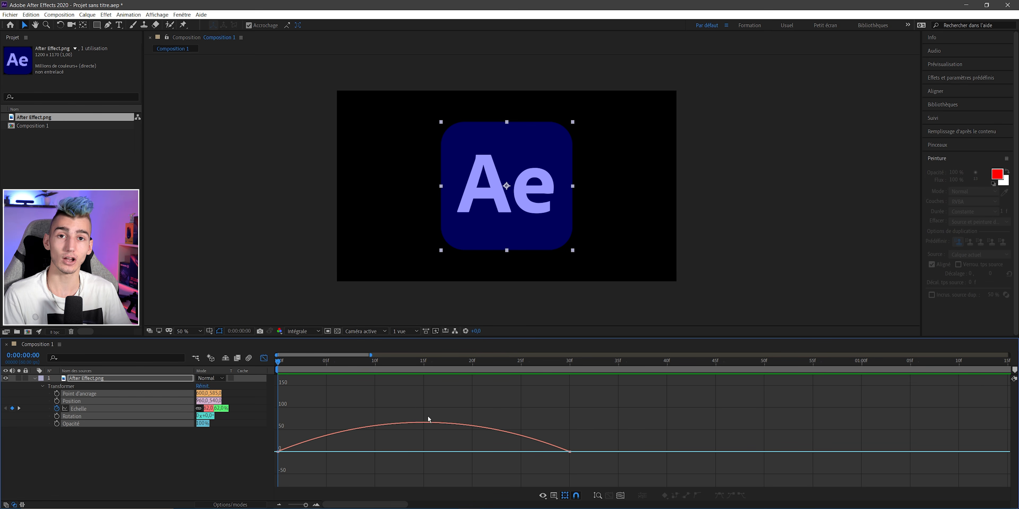
Step: Lengthen the first Echelle keyframe's ease handle to about frame 11 and scrub through the reshaped speed curve
left_click_drag(590, 396, 276, 476)
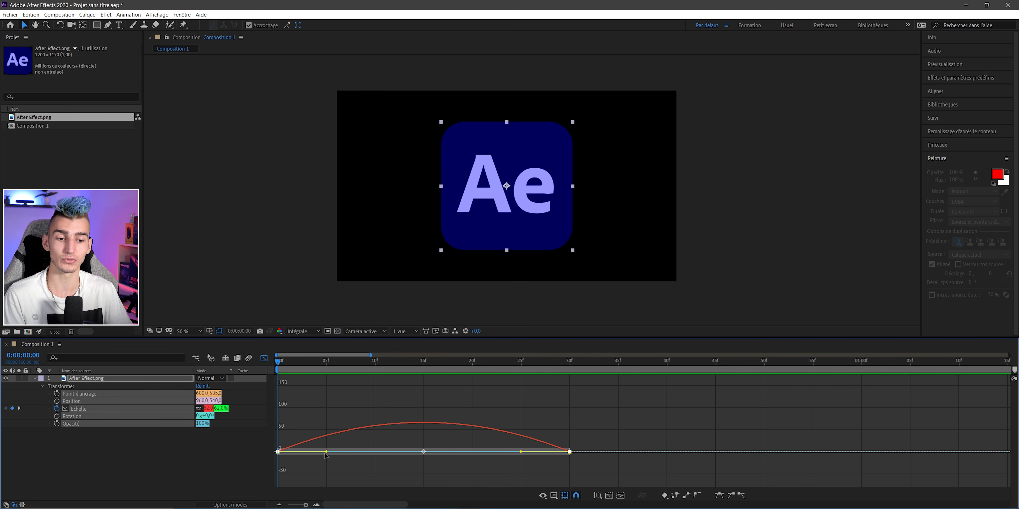
left_click_drag(327, 452, 386, 452)
left_click(439, 405)
left_click_drag(437, 360, 462, 364)
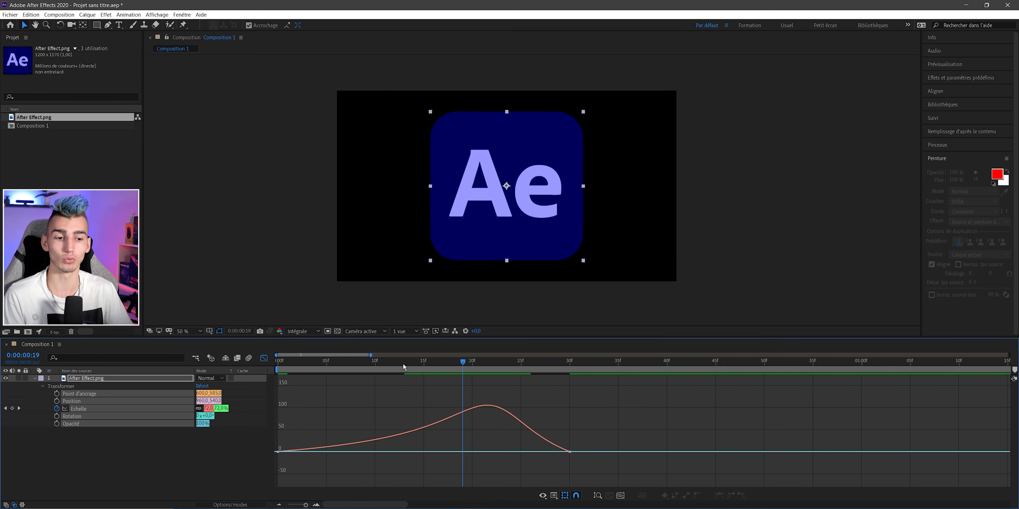
Step: Play the slow-starting scale animation from the beginning and undo the change to the first keyframe's ease handle
left_click_drag(391, 366, 408, 377)
key("space")
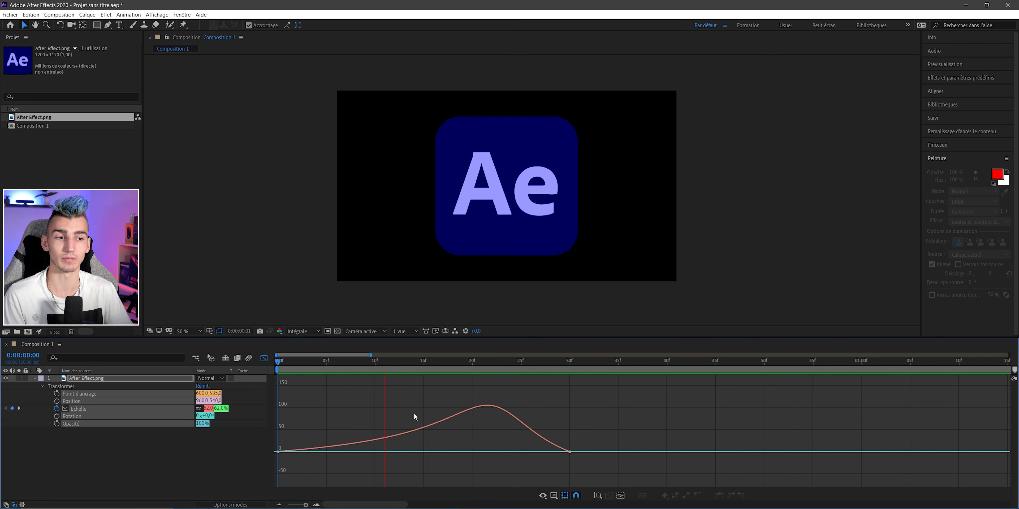
key("space")
key("space")
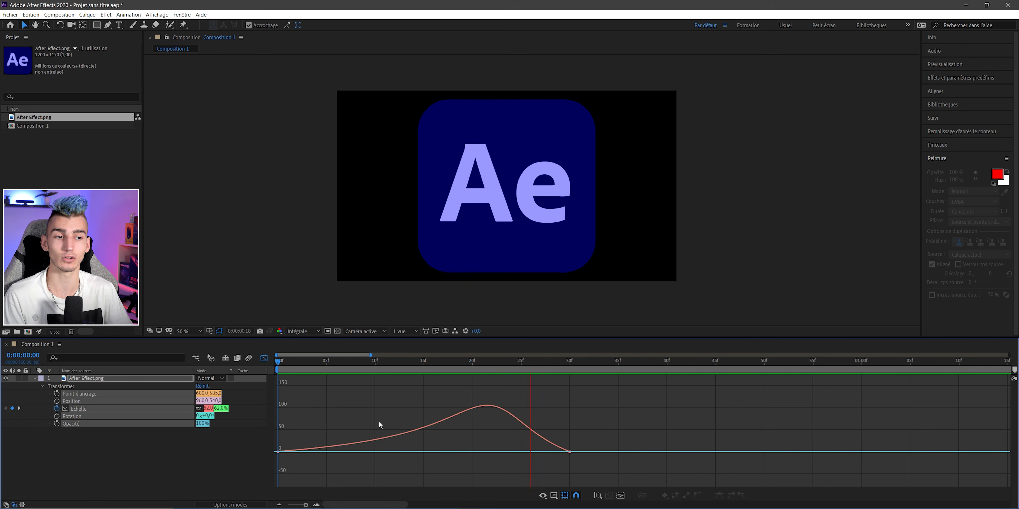
key("space")
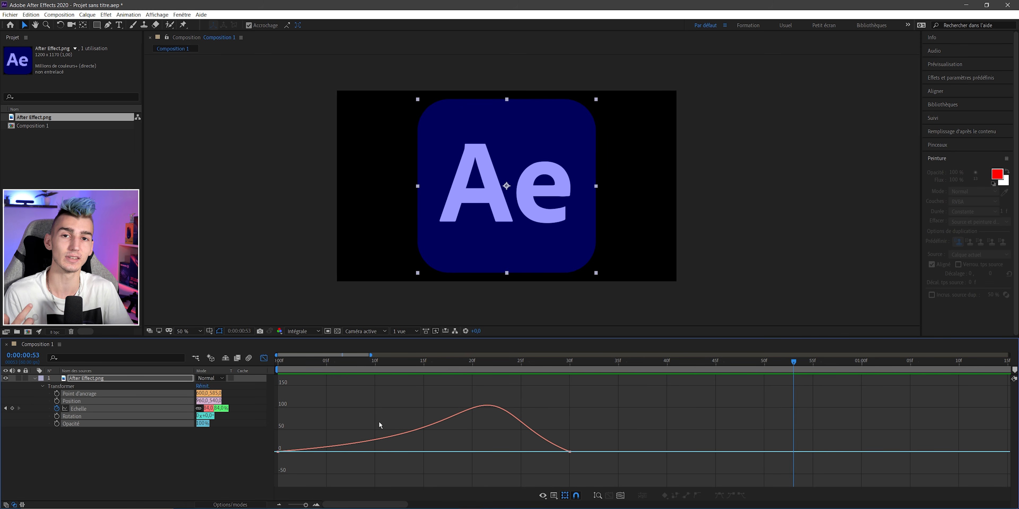
key("ctrl+z")
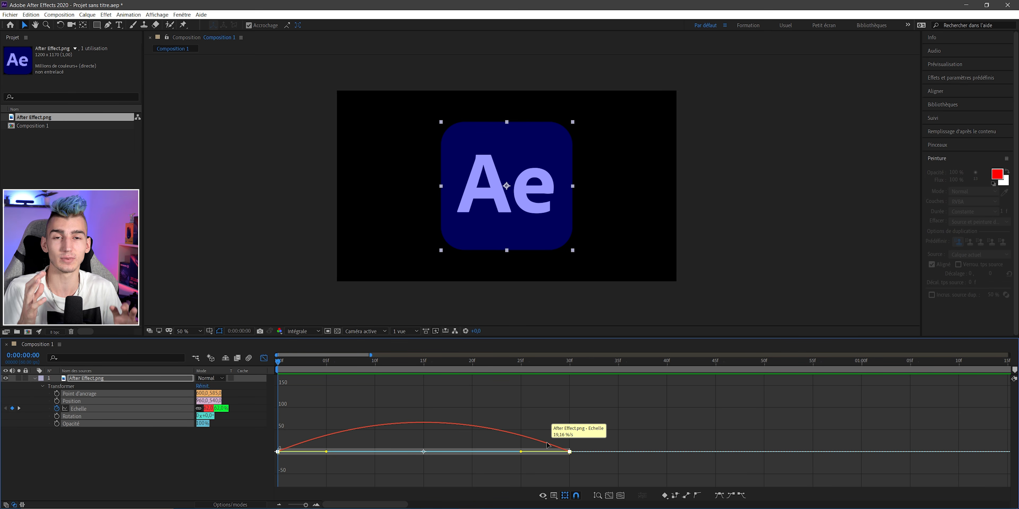
Step: Extend the last Echelle keyframe's ease handle back to frame 15 for a fast start, playing the animation to compare
left_click_drag(520, 453, 469, 453)
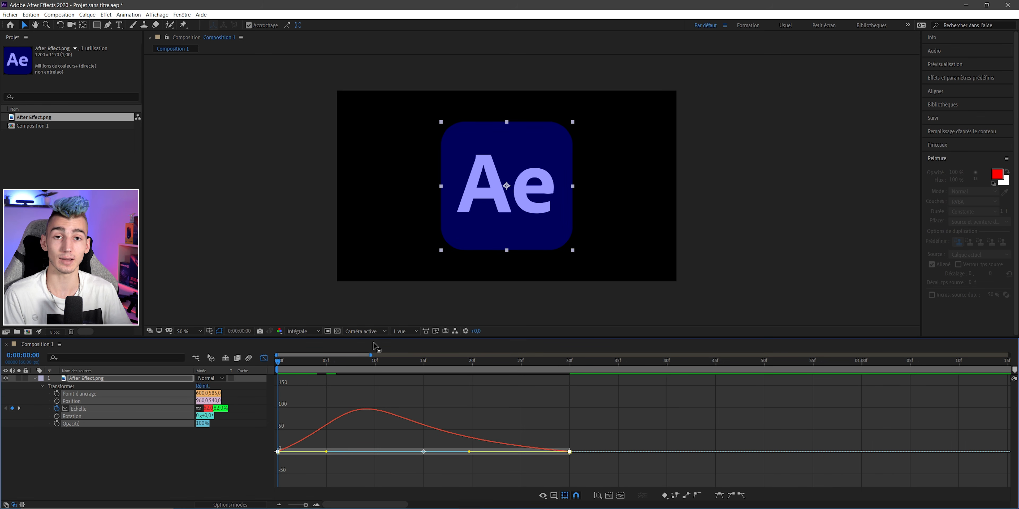
key("space")
left_click_drag(469, 451, 422, 455)
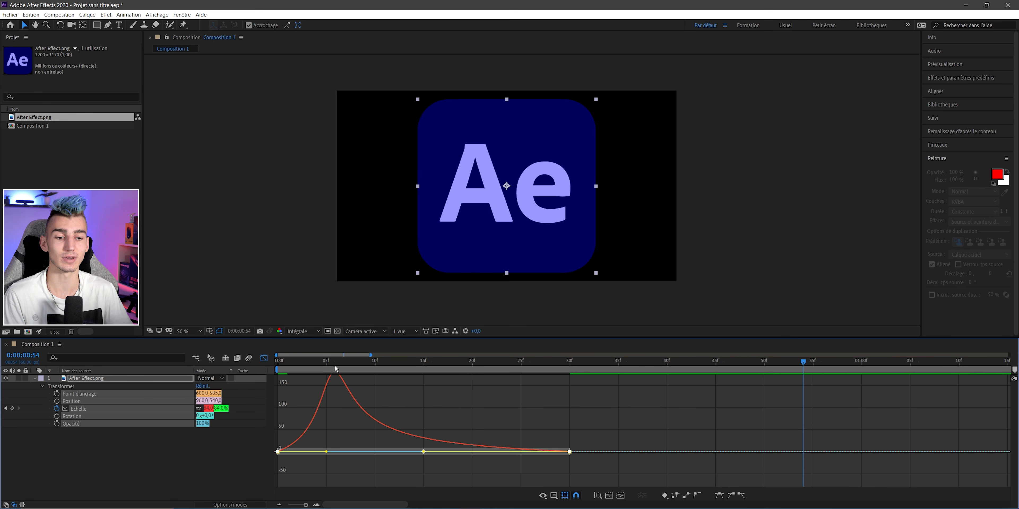
key("space")
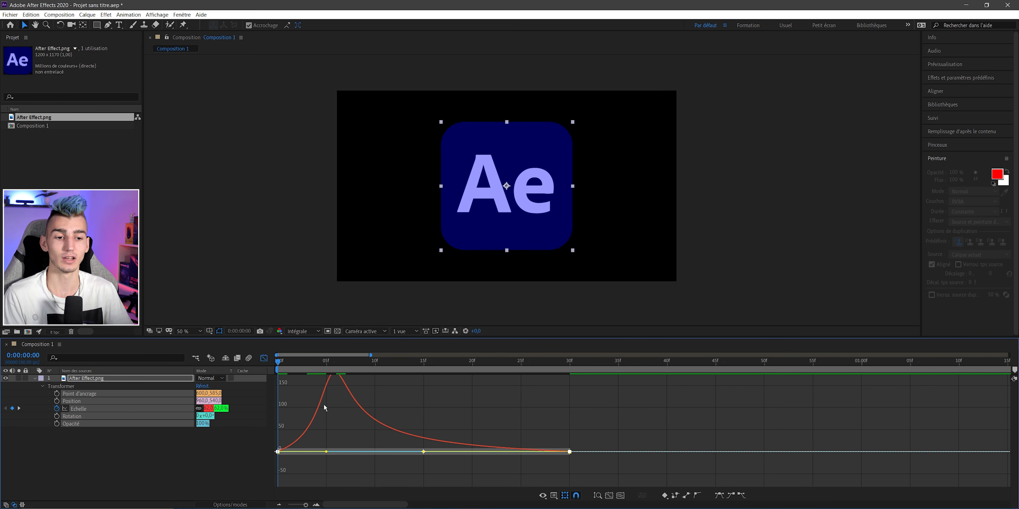
mouse_move(335, 390)
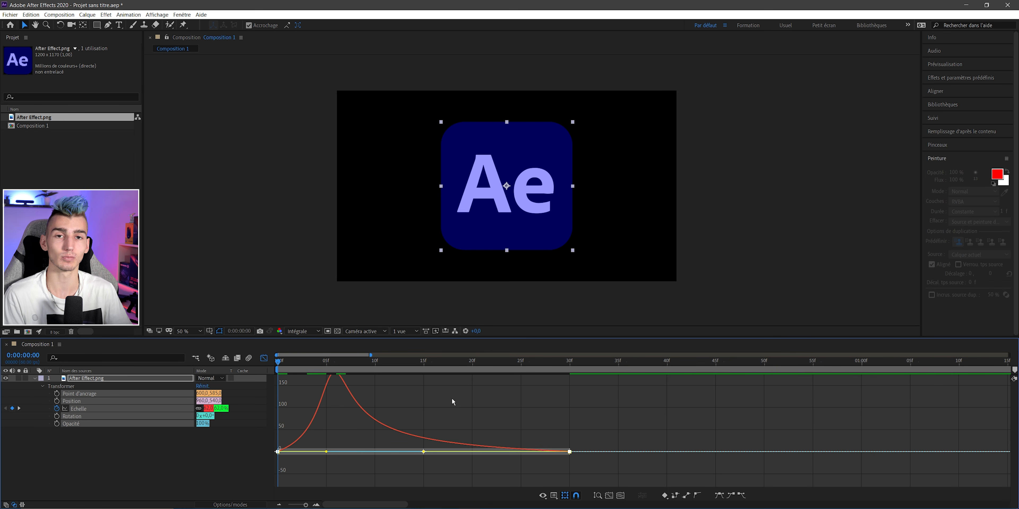
key("space")
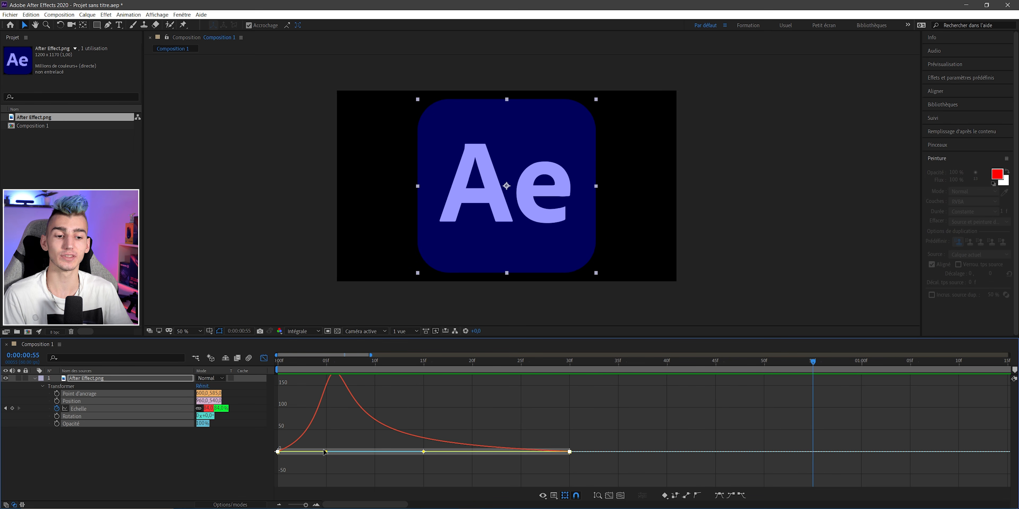
Step: Extend the first Echelle keyframe's ease handle to frame 15, play the animation, and leave the graph editor
left_click_drag(327, 454, 426, 455)
left_click_drag(376, 366, 277, 367)
key("space")
key("space")
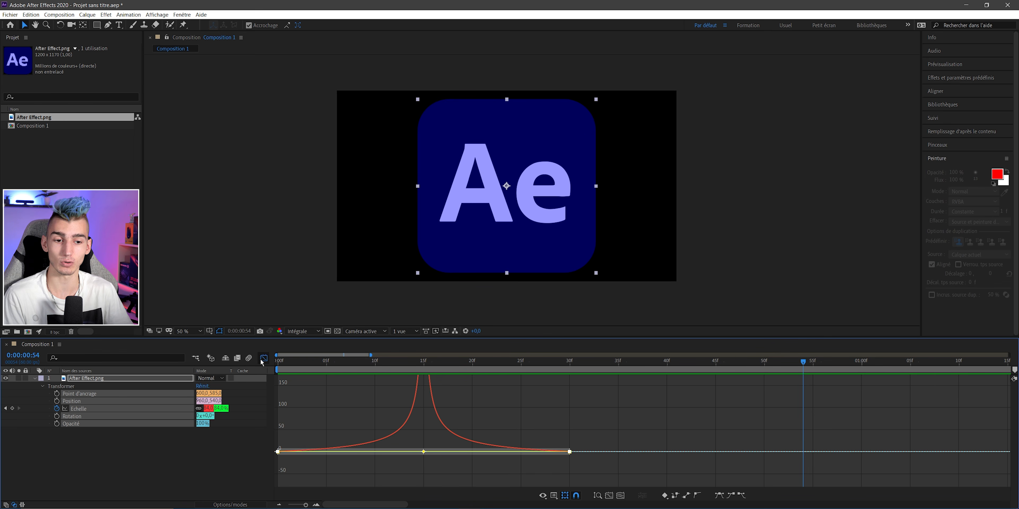
left_click(263, 358)
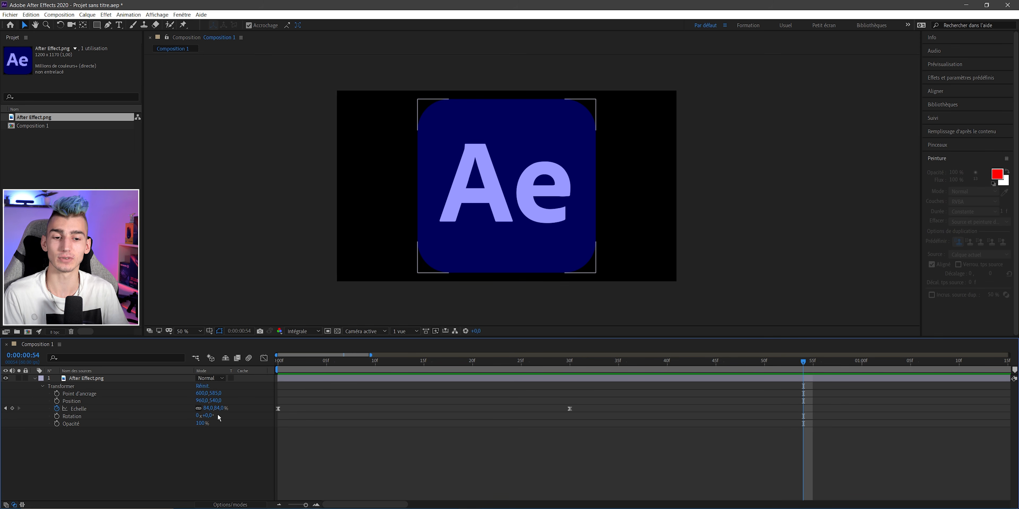
left_click(243, 454)
mouse_move(243, 455)
left_mouse_down()
mouse_move(234, 409)
mouse_move(234, 448)
left_mouse_up()
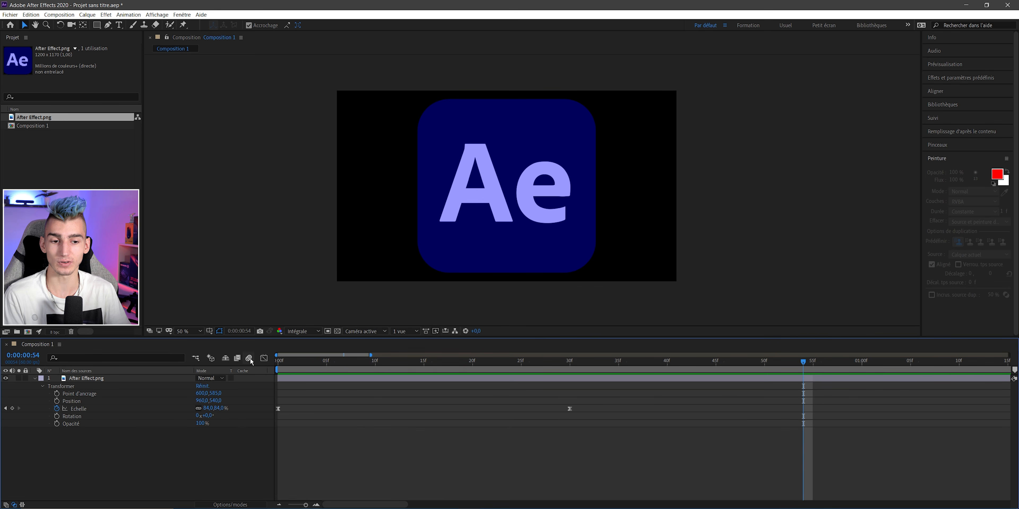
left_click(225, 427)
left_click(206, 458)
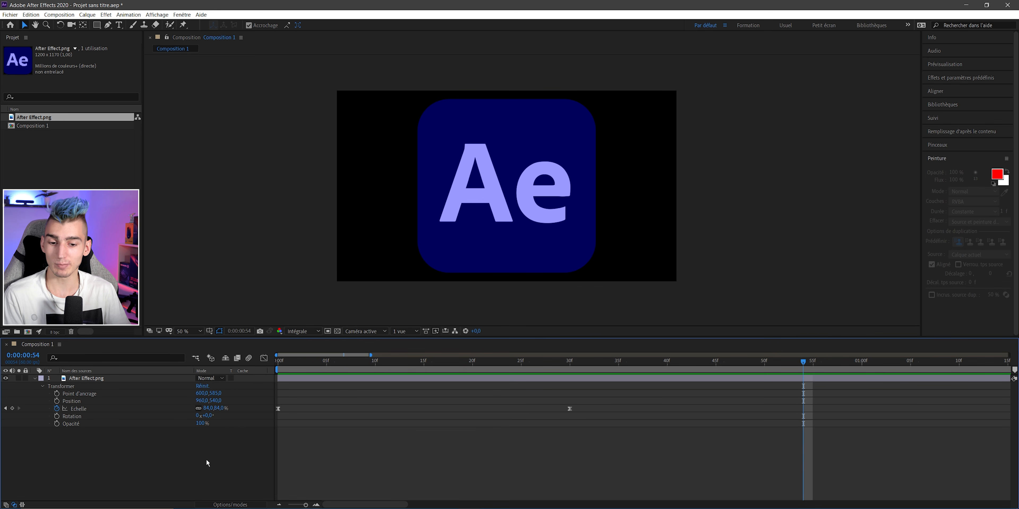
Step: Show the layer switches in the timeline in place of the blending mode column
key("F4")
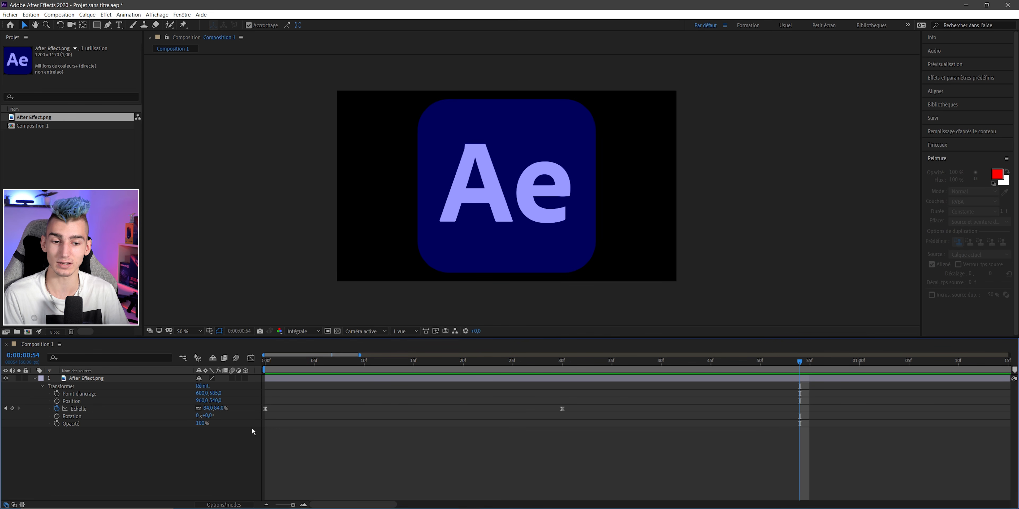
left_click(225, 505)
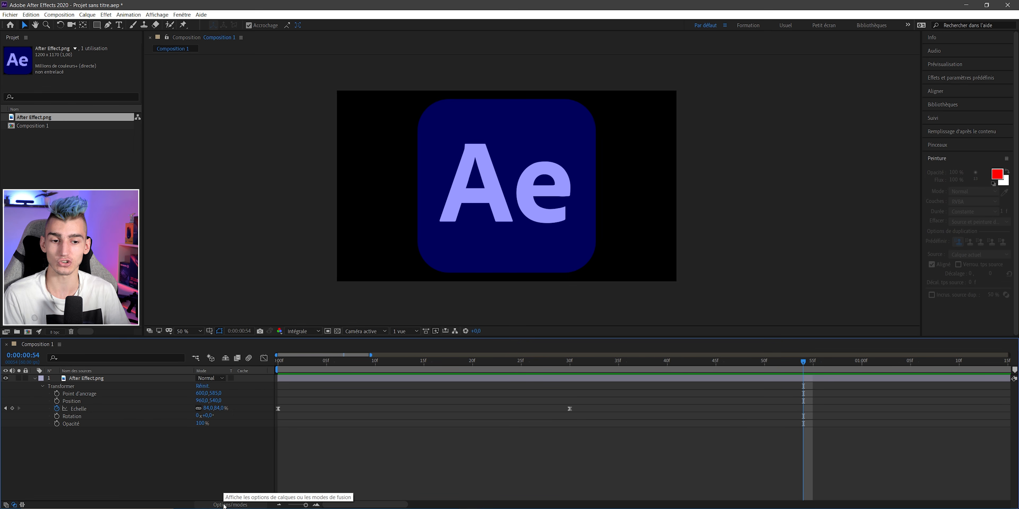
left_click(225, 505)
left_click(185, 389)
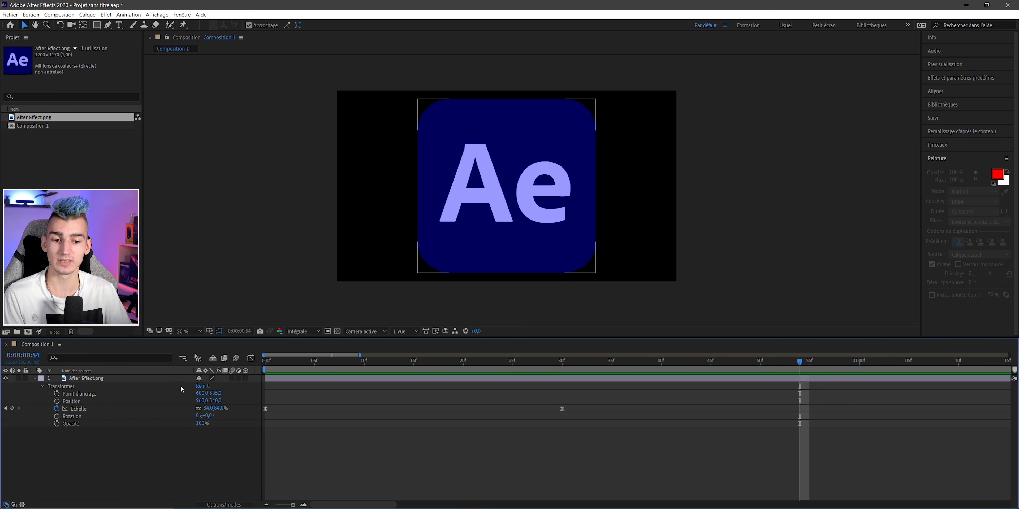
Step: Enable motion blur for the After Effect.png layer and the composition, and play the scale animation from the start
left_click(232, 378)
left_click_drag(311, 370, 413, 371)
scroll(360, 258, "up", 2)
scroll(309, 277, "up", 1)
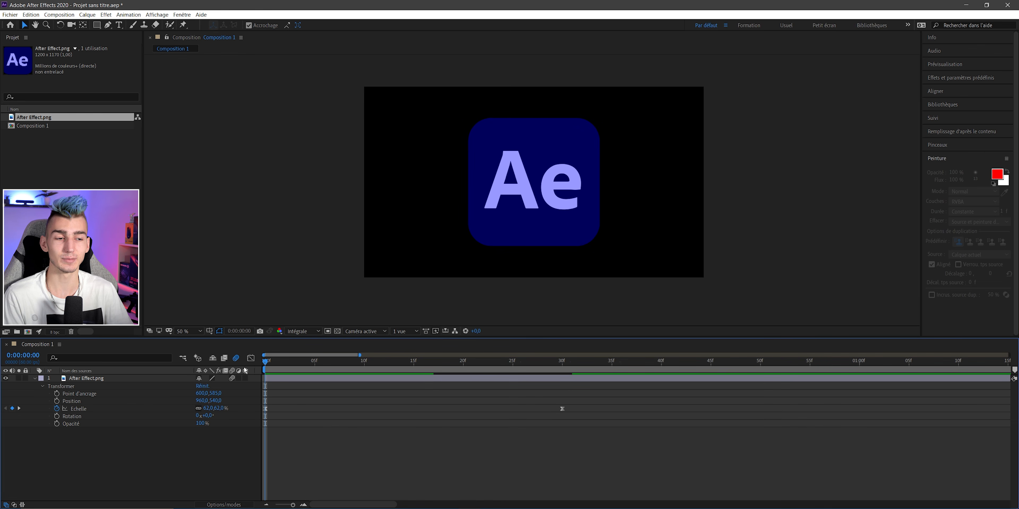
key("space")
key("space")
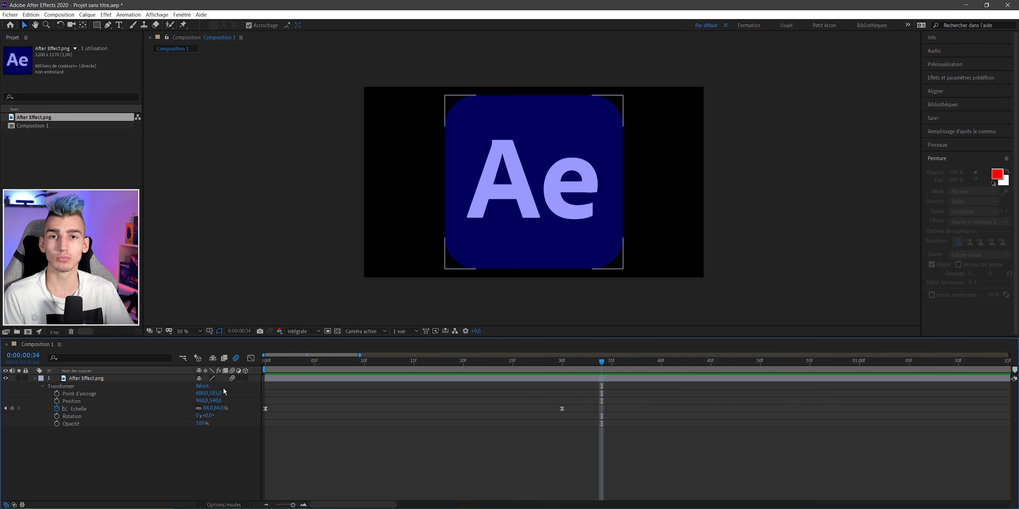
key("space")
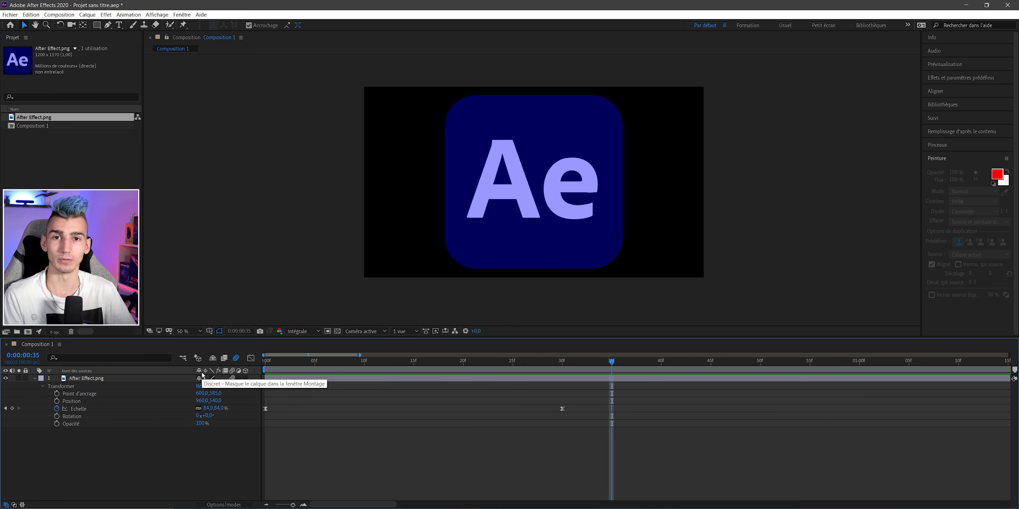
Step: Delete both Echelle keyframes of the After Effect.png layer and scale the logo down to 44%
left_click_drag(577, 396, 257, 431)
key("Delete")
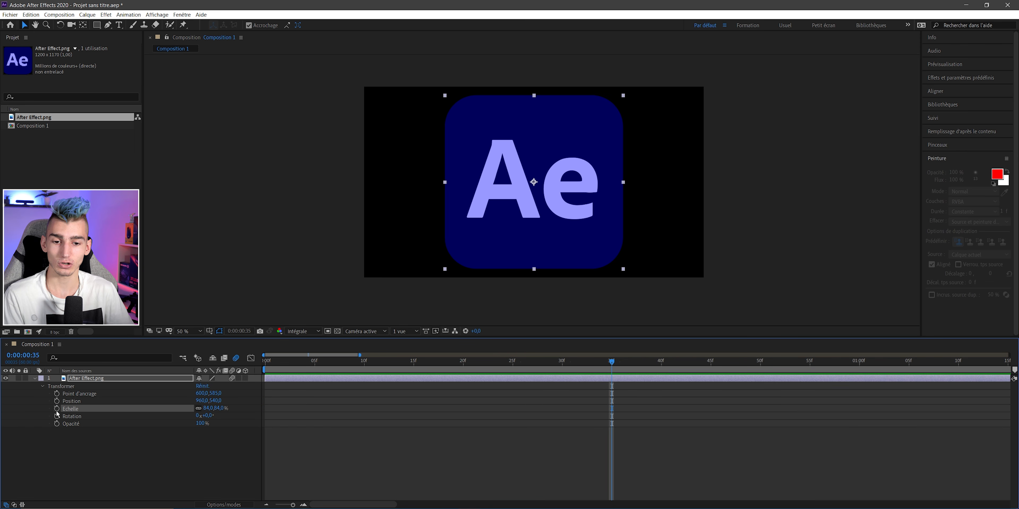
left_click_drag(210, 408, 196, 408)
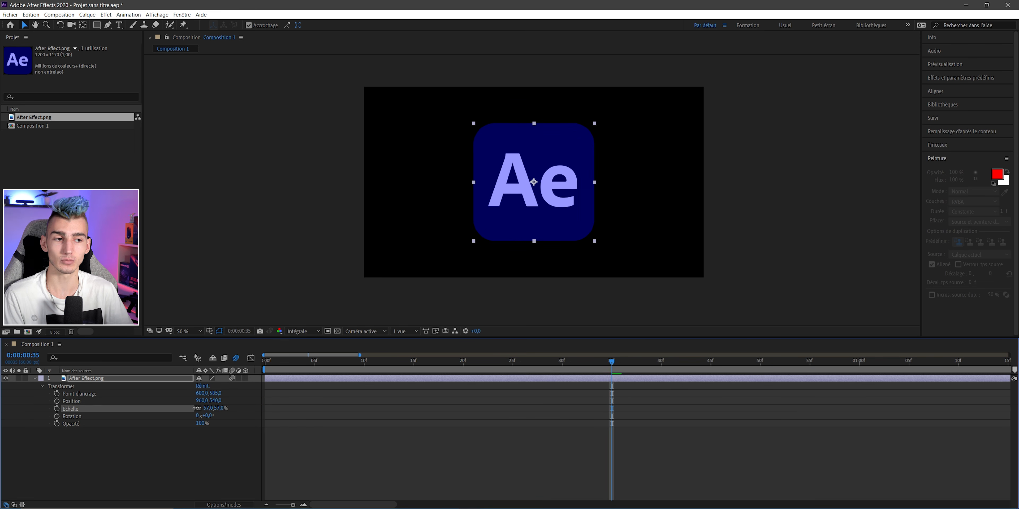
left_click(514, 296)
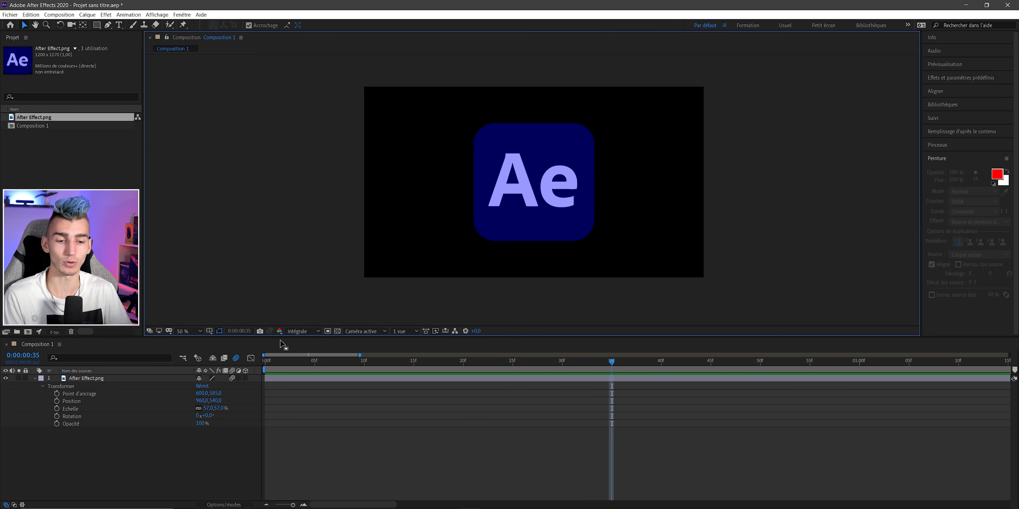
left_click_drag(474, 124, 488, 137)
left_click(292, 217)
left_click(229, 389)
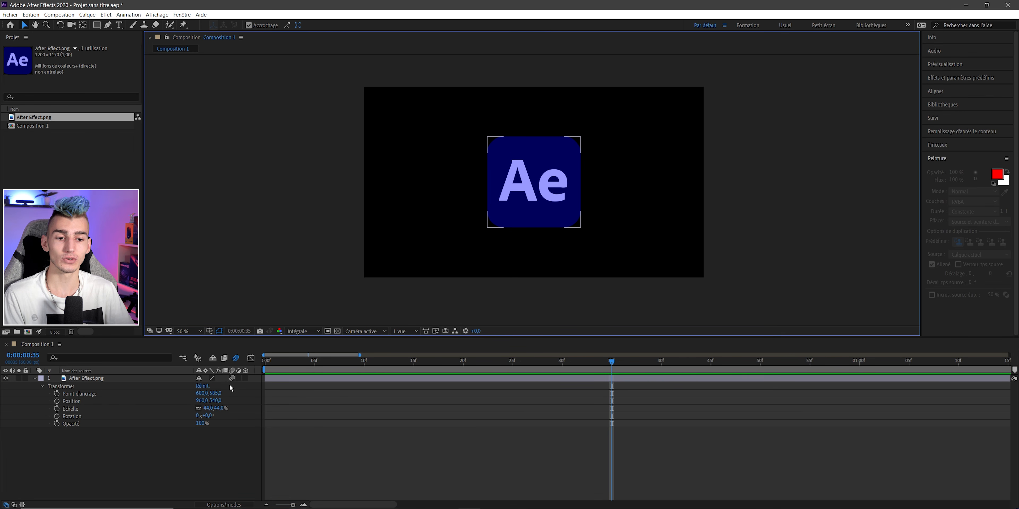
Step: Turn off motion blur for the After Effect.png layer and the composition
left_click(232, 379)
left_click(221, 448)
left_click_drag(595, 262, 459, 224)
left_click(550, 264)
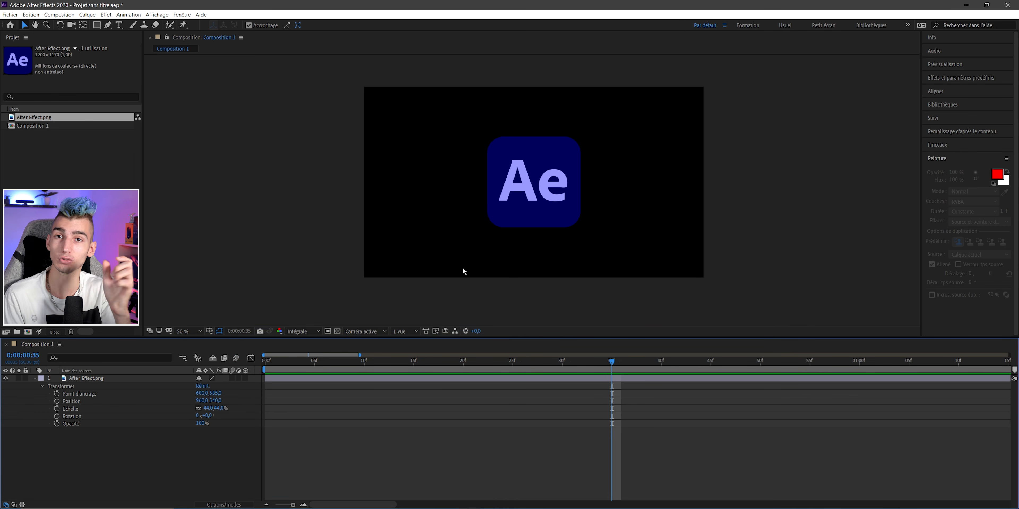
Step: Turn After Effect.png into a 3D layer and go through its Orientation, Rotation X, Rotation Y and Rotation Z properties
left_click(242, 380)
left_click(245, 379)
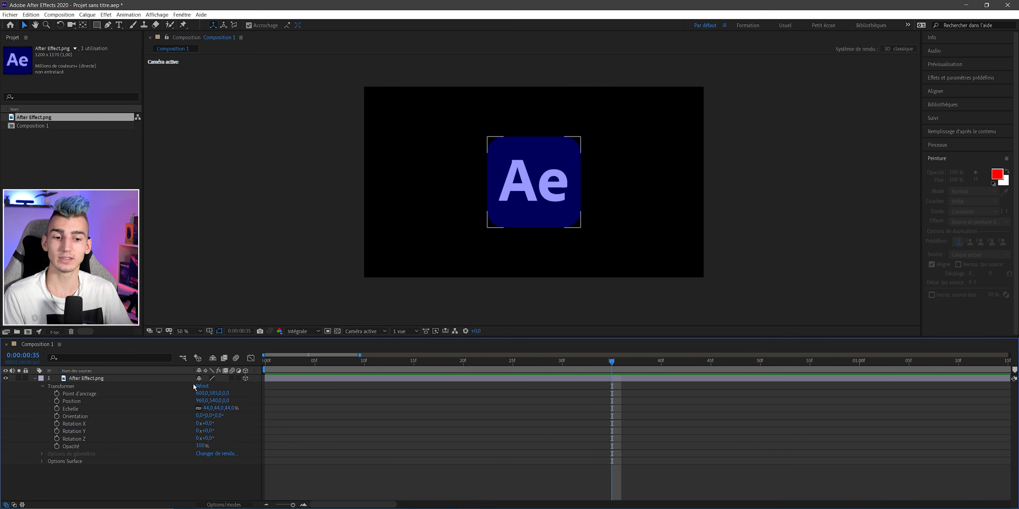
left_click(79, 417)
left_click(82, 424)
left_click(82, 432)
left_click(83, 440)
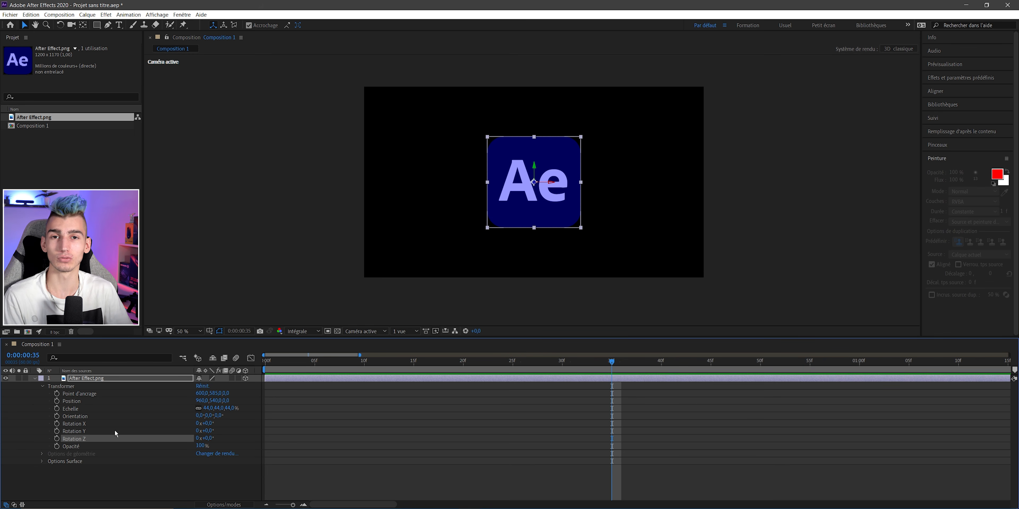
Step: Compare the combined Orientation values with the separate Rotation X, Y and Z properties, leaving them all unchanged
left_click(119, 417)
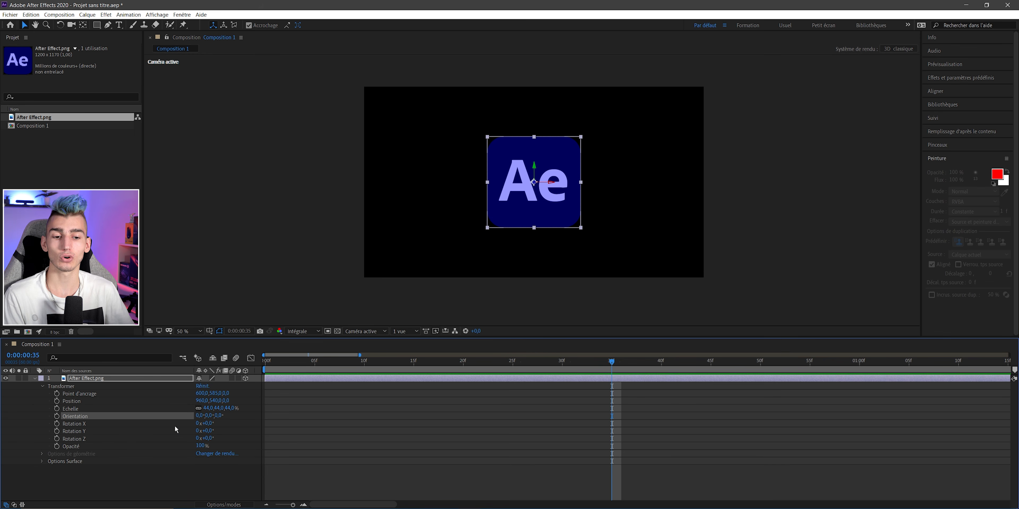
left_click(201, 416)
key("Tab")
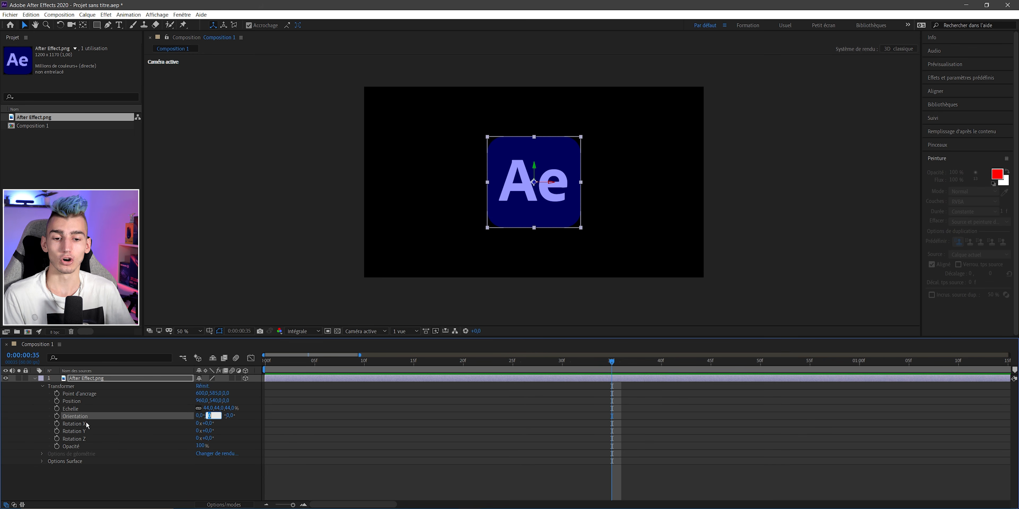
left_click(86, 424)
left_click(83, 431)
left_click(85, 439)
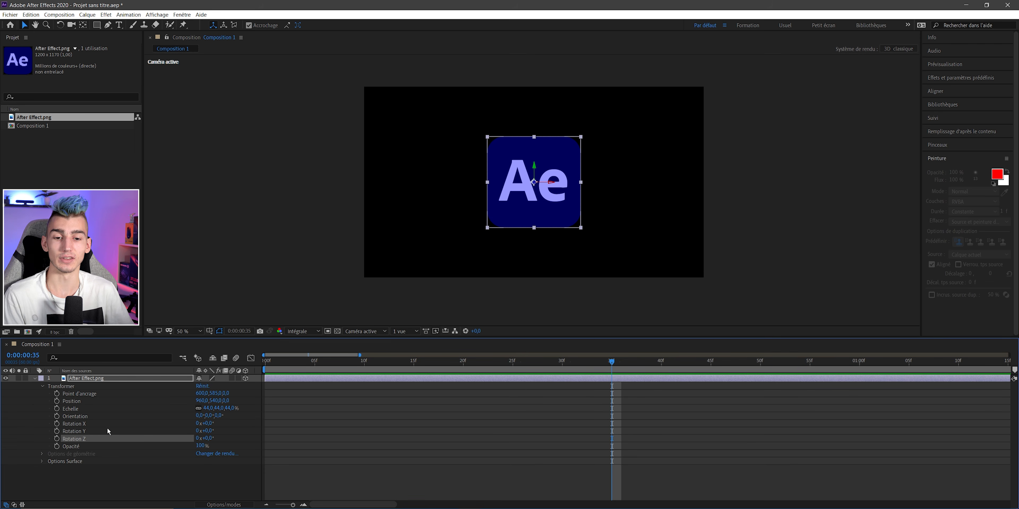
left_click(84, 418)
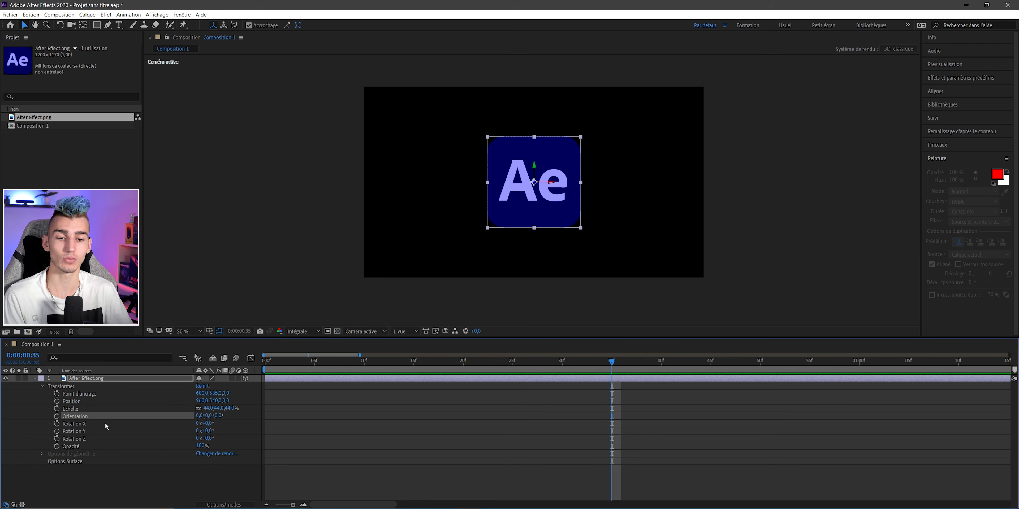
left_click(81, 424)
left_click(73, 433)
left_click(78, 439)
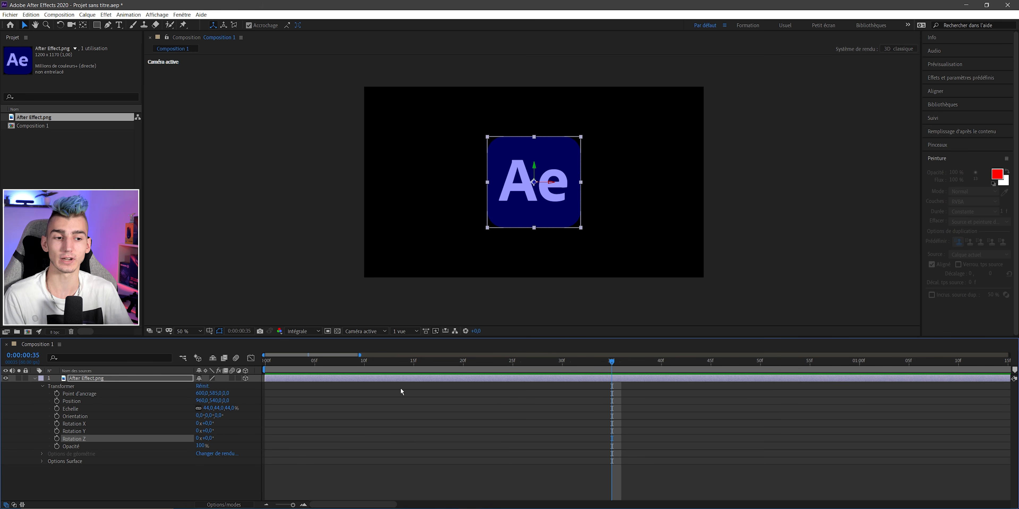
Step: Add a Rotation Y keyframe at the start of the composition for the After Effect.png layer
key("Home")
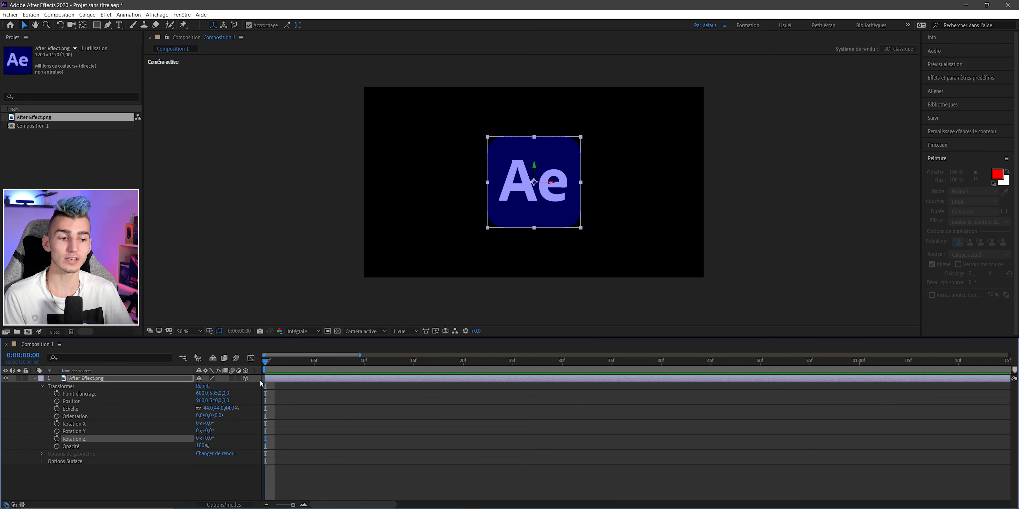
left_click(84, 432)
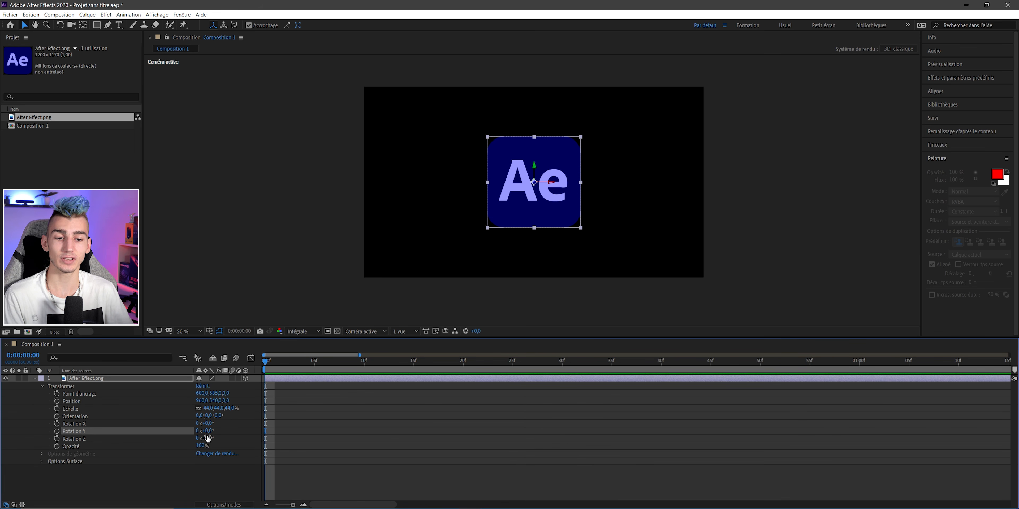
mouse_move(205, 430)
left_mouse_down()
mouse_move(289, 435)
mouse_move(205, 439)
left_mouse_up()
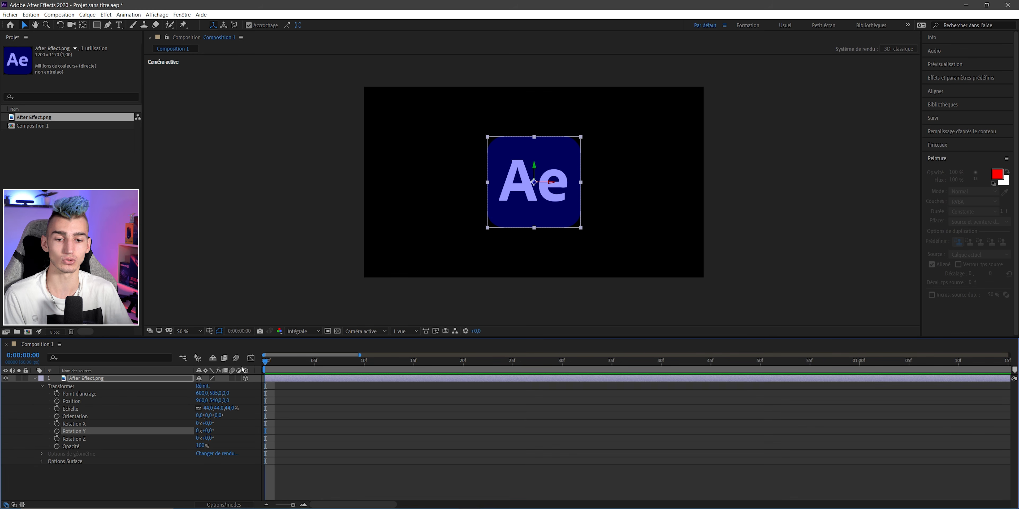
left_click(57, 431)
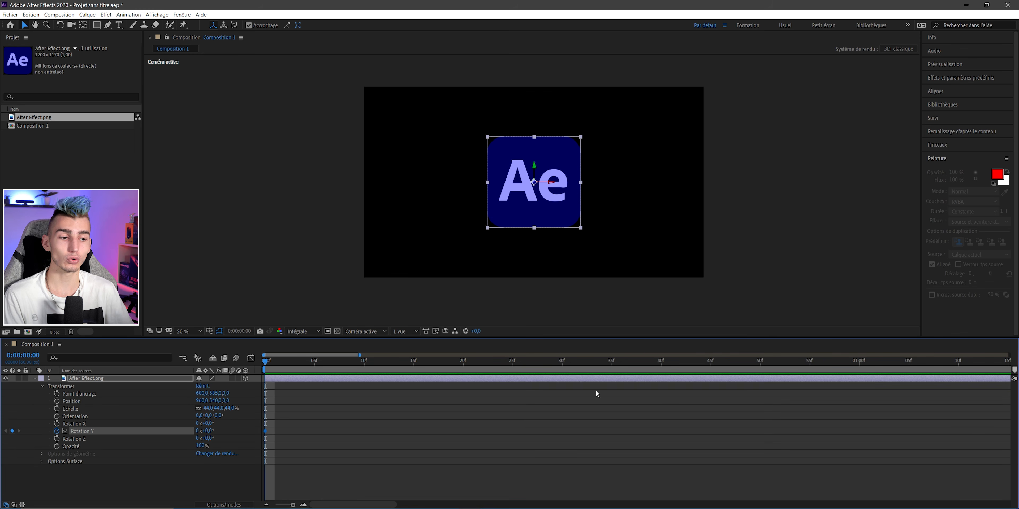
Step: Set Rotation Y to one full turn (1x+0,0°) at 0:00:00:30, creating the second keyframe
left_click(563, 362)
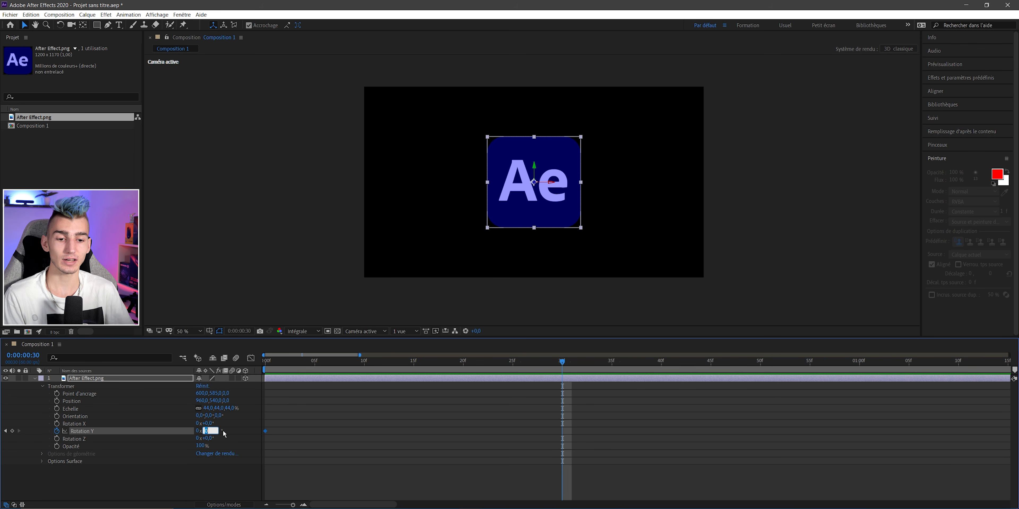
left_click(225, 431)
left_click_drag(208, 430, 228, 431)
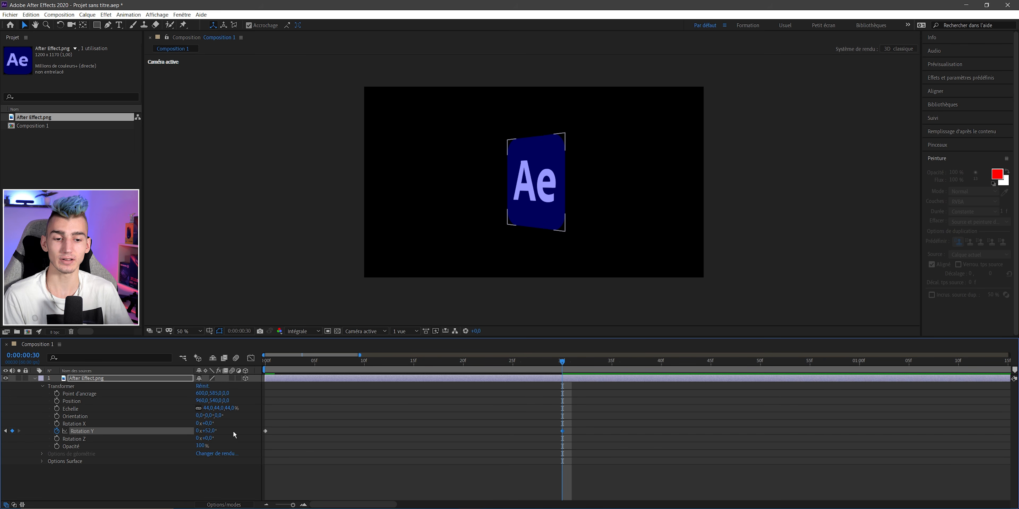
left_click(207, 430)
type("0")
key("shift+Tab")
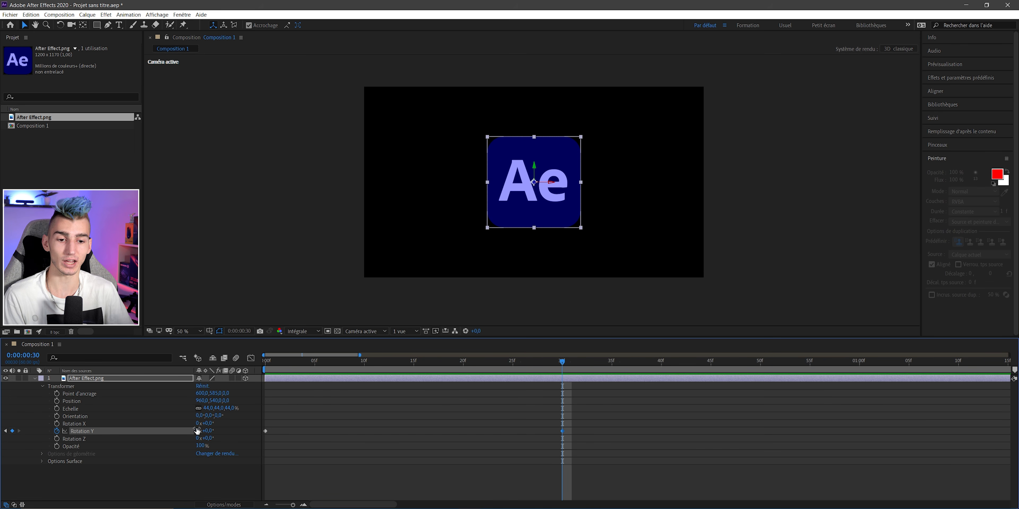
type("1")
key("Return")
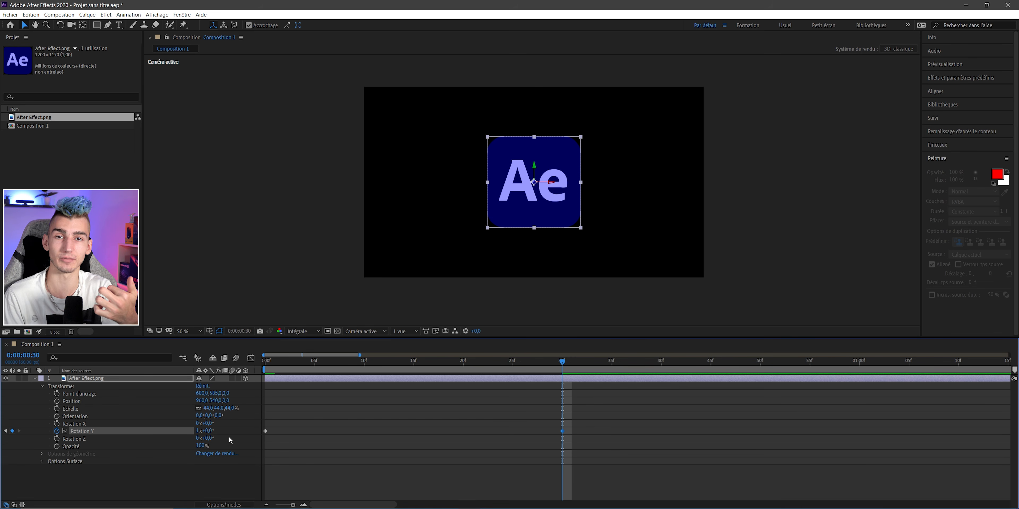
Step: Preview the spin and move the second Rotation Y keyframe to 0:00:01:00
key("Home")
key("space")
key("space")
scroll(489, 440, "down", 3)
left_click(388, 361)
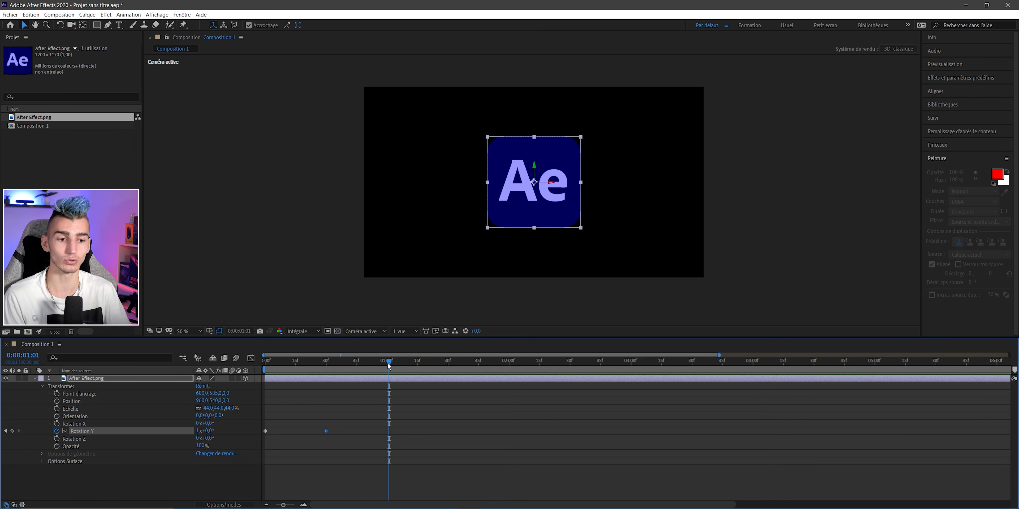
left_click_drag(325, 432, 387, 431)
Step: Play the Rotation Y animation and scrub through its first second to examine how the logo turns
key("Home")
key("space")
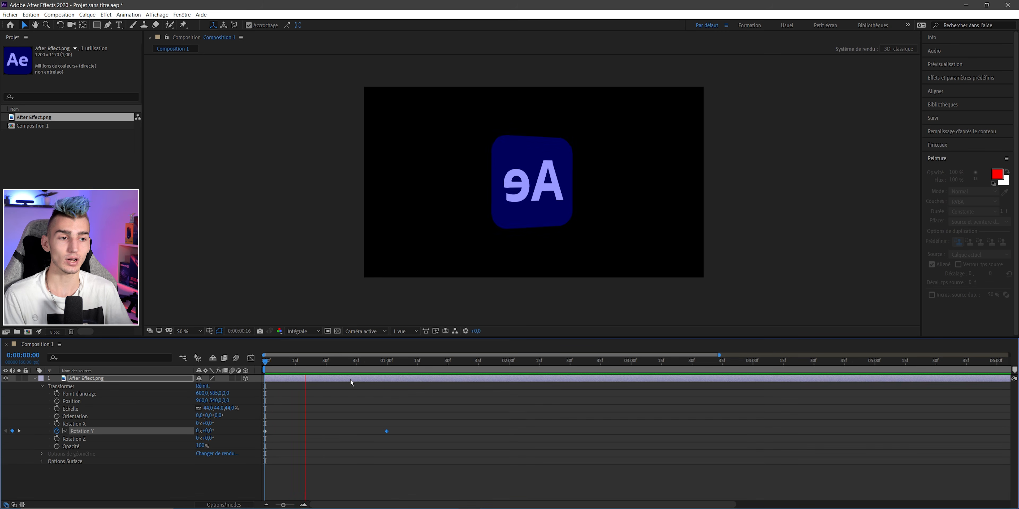
key("space")
mouse_move(294, 363)
left_mouse_down()
mouse_move(315, 366)
mouse_move(296, 373)
left_mouse_up()
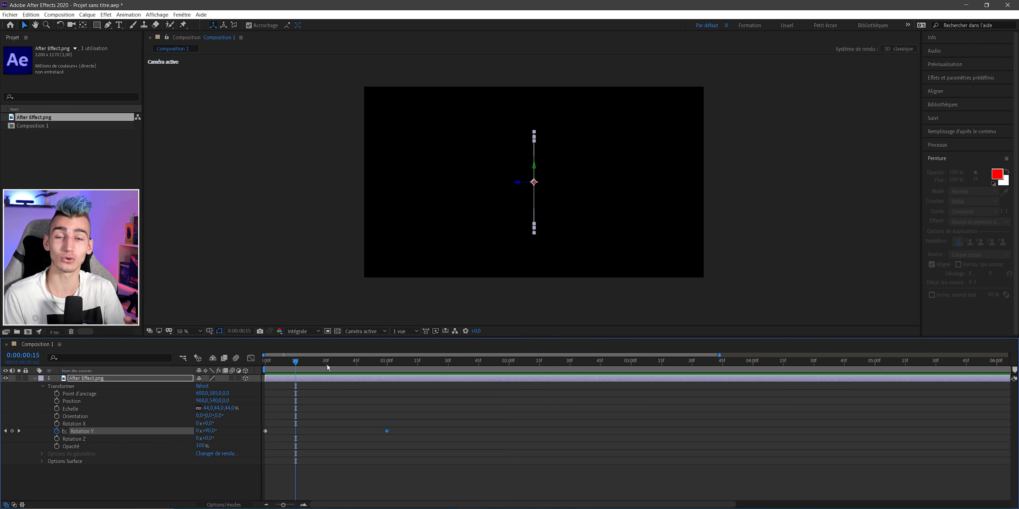
left_click_drag(327, 368, 385, 378)
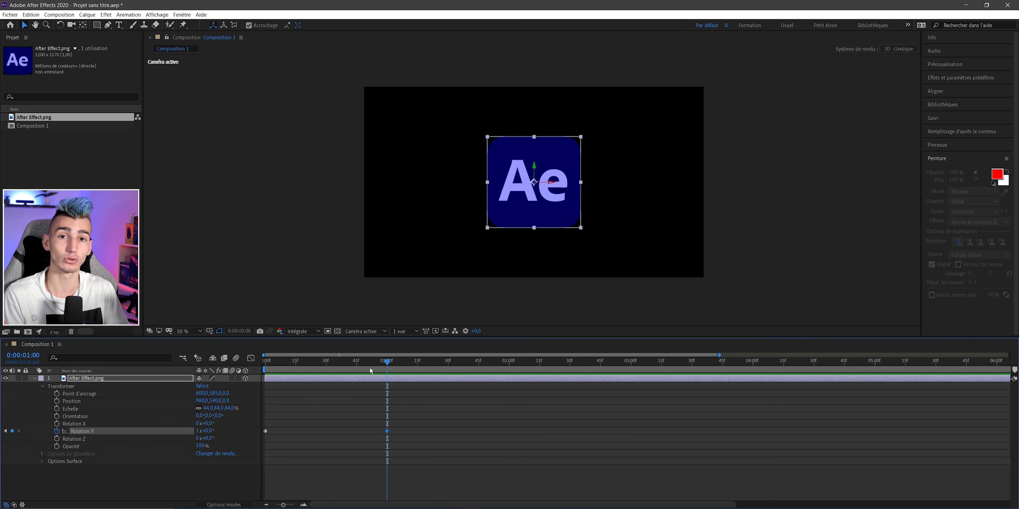
left_click_drag(371, 371, 260, 364)
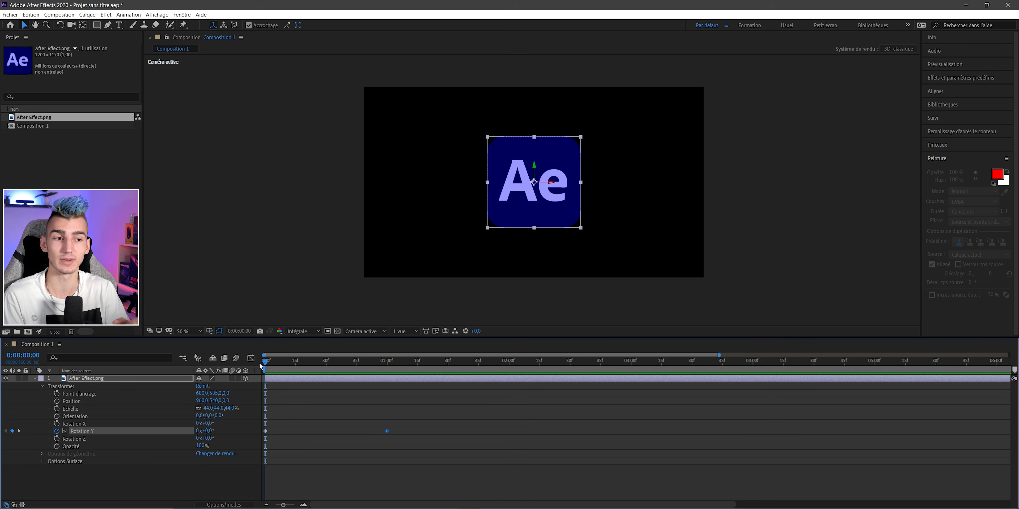
left_click_drag(291, 372, 334, 366)
left_click_drag(432, 406, 340, 423)
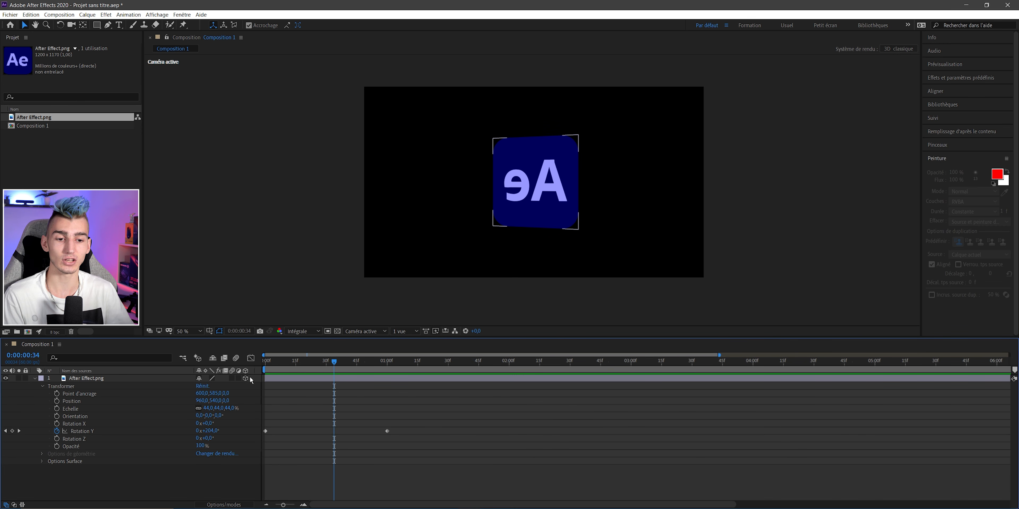
Step: Turn on motion blur for the After Effect.png layer and the composition, and return to the first frame
left_click(231, 378)
left_click(237, 358)
key("Home")
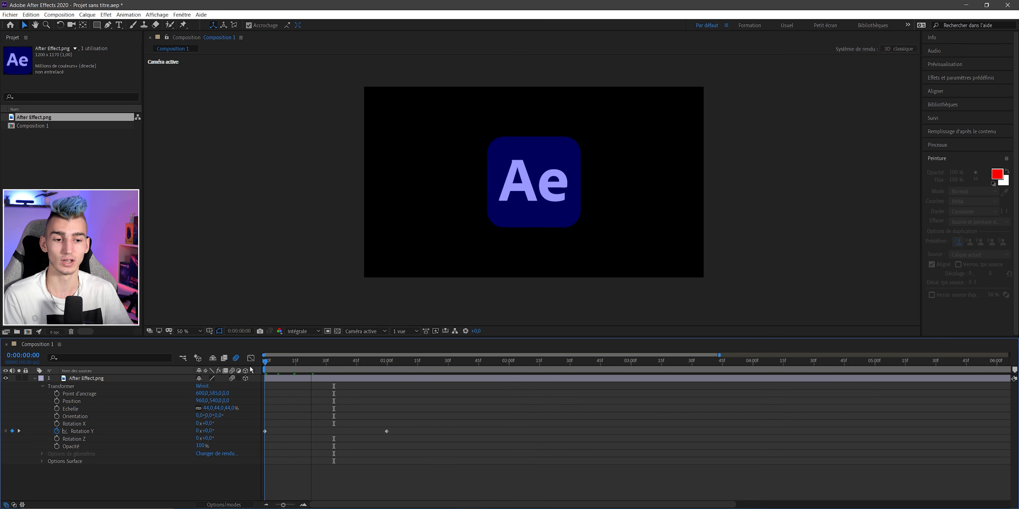
Step: Apply Easy Ease to both Rotation Y keyframes and extend their speed handles toward the middle in the graph editor
left_click_drag(424, 409, 288, 448)
key("F9")
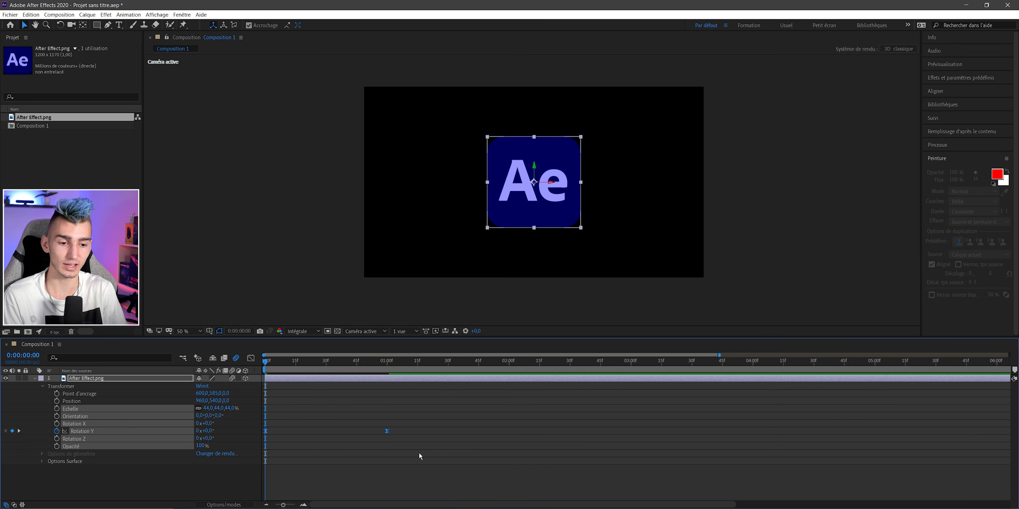
left_click(251, 359)
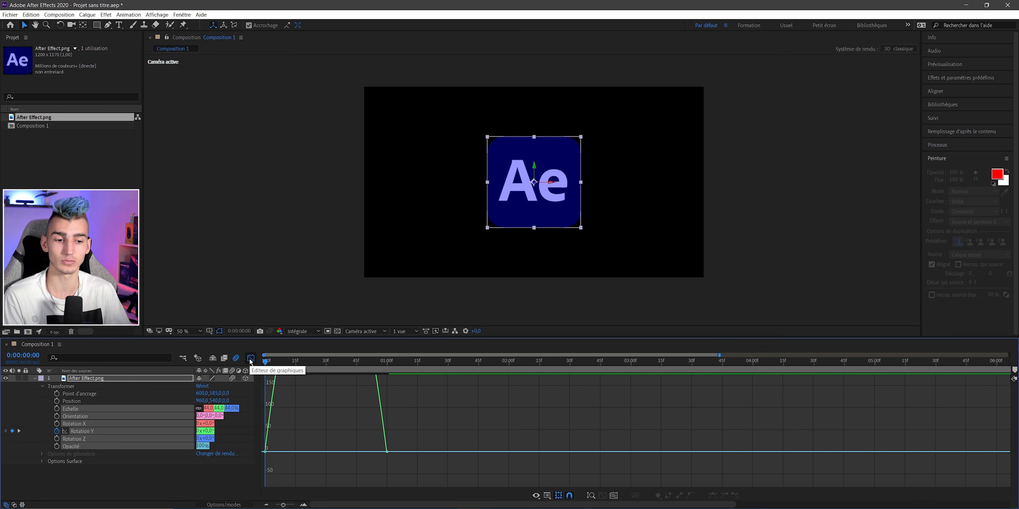
key("equal")
key("equal")
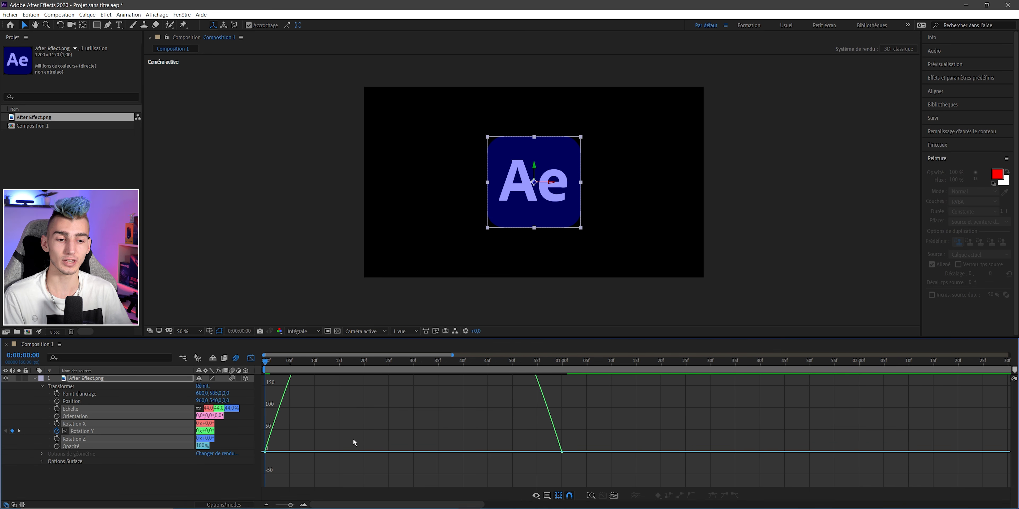
left_click_drag(551, 416, 252, 460)
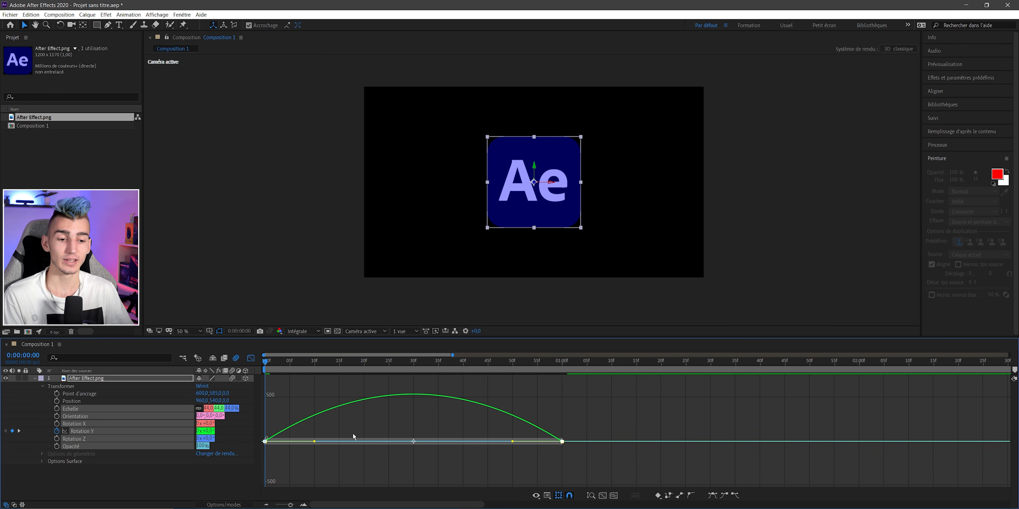
left_click_drag(314, 442, 387, 446)
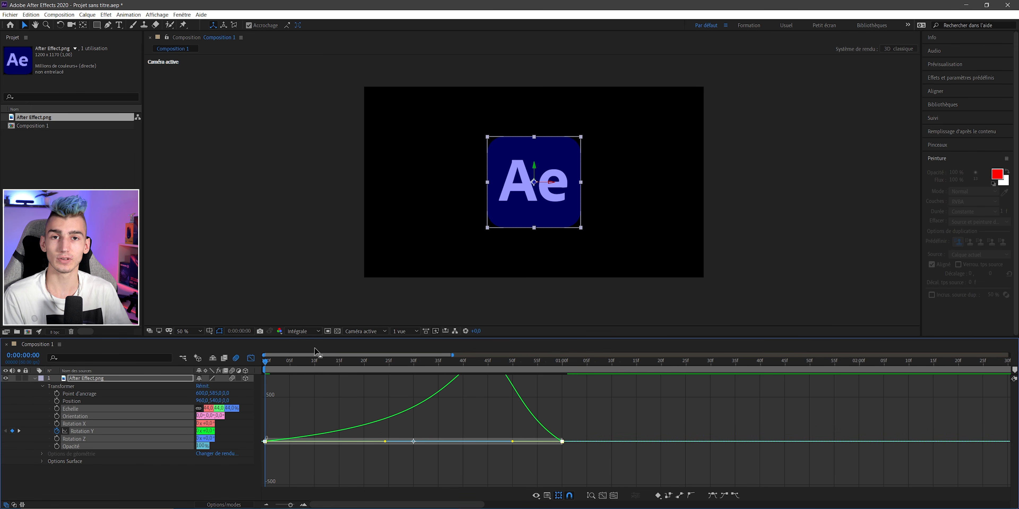
left_click_drag(512, 441, 431, 448)
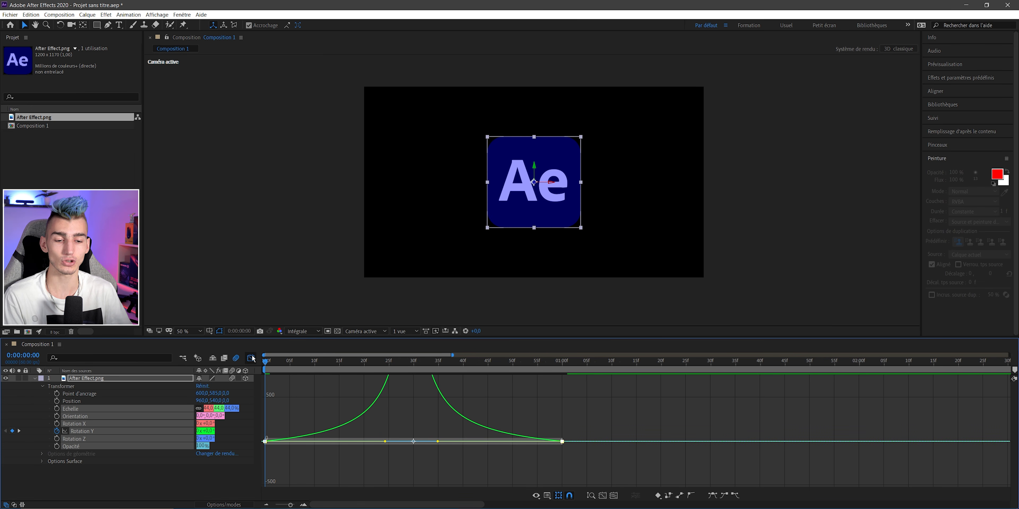
left_click(251, 358)
Step: Play back the eased, motion-blurred logo rotation
key("space")
key("space")
key("space")
key("space")
left_click(321, 302)
scroll(320, 302, "down", 1)
scroll(320, 302, "up", 1)
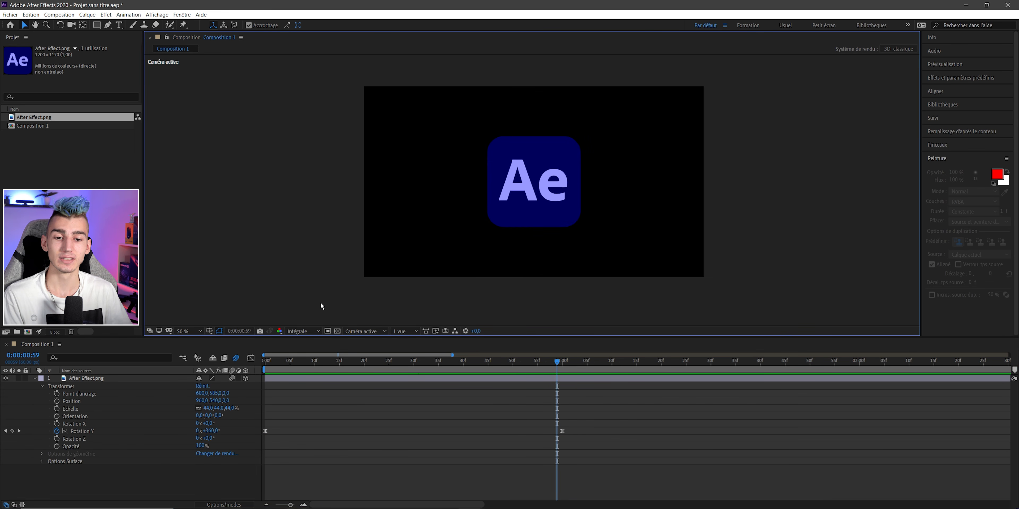
Step: Show how the After Effect.png layer's properties expand and collapse, and leave the layer collapsed
left_click(44, 386)
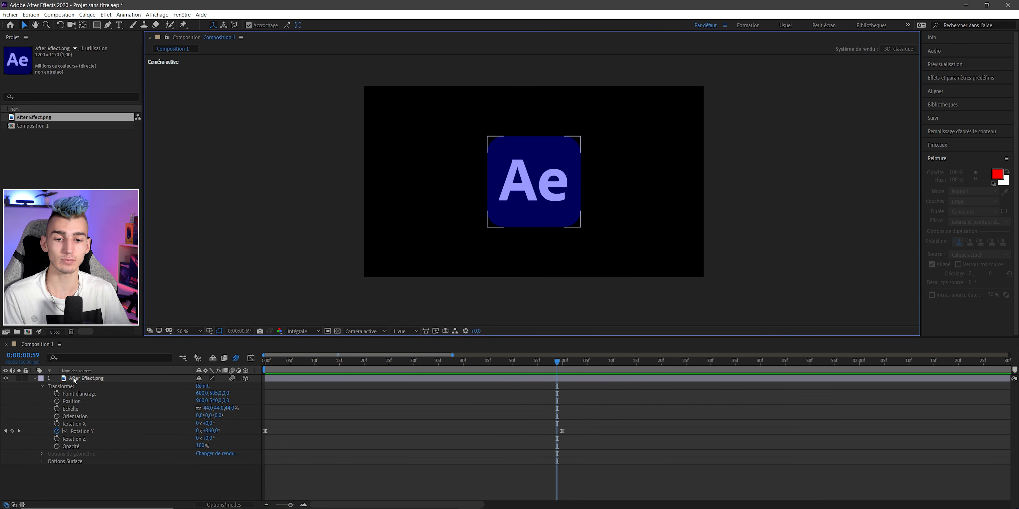
left_click(35, 378)
left_click(89, 386)
left_click(34, 378)
left_click(34, 378)
left_click(34, 378)
left_click(34, 379)
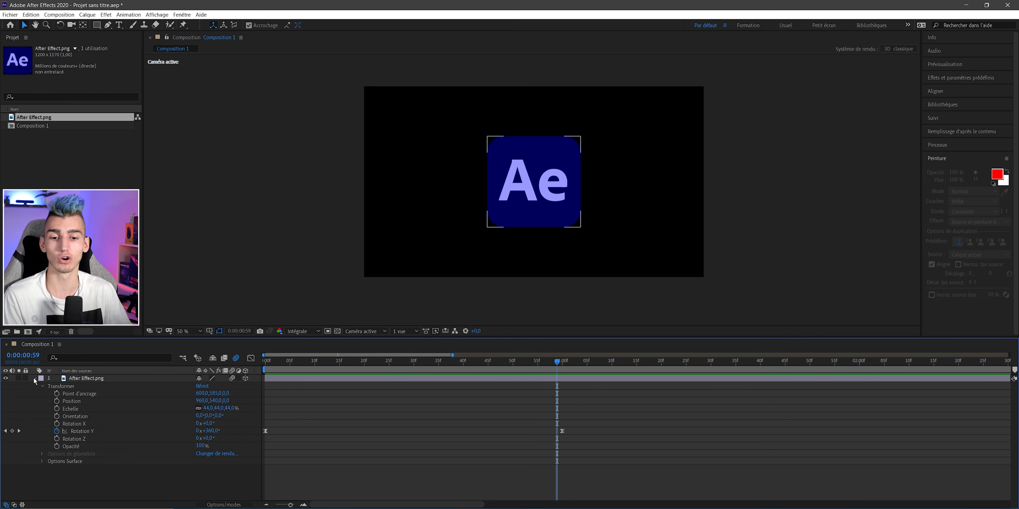
left_click(34, 379)
left_click(74, 380)
mouse_move(80, 435)
left_mouse_down()
mouse_move(73, 394)
mouse_move(79, 440)
left_mouse_up()
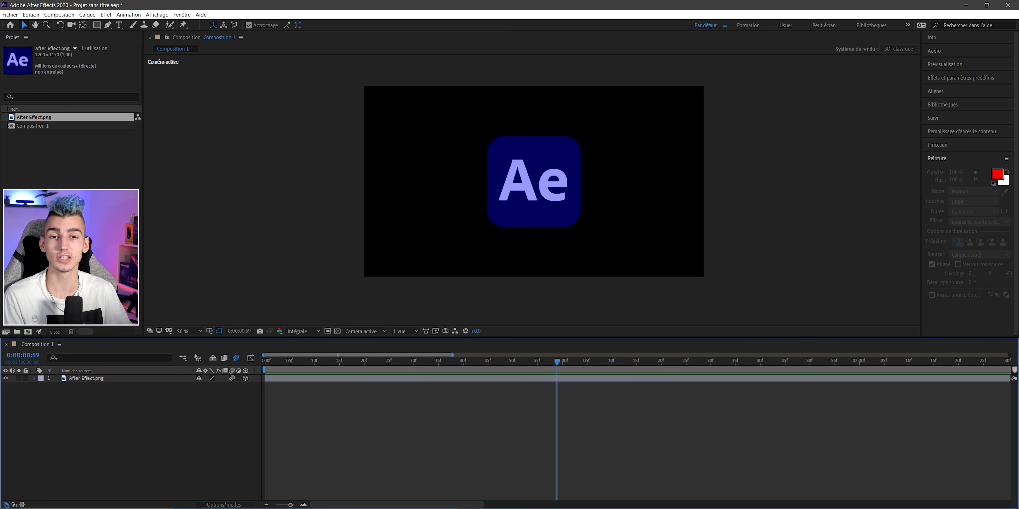
Step: With no layer selected, draw a rectangle shape to the left of the logo with the Rectangle tool
left_click(86, 378)
left_click(184, 228)
left_click(96, 25)
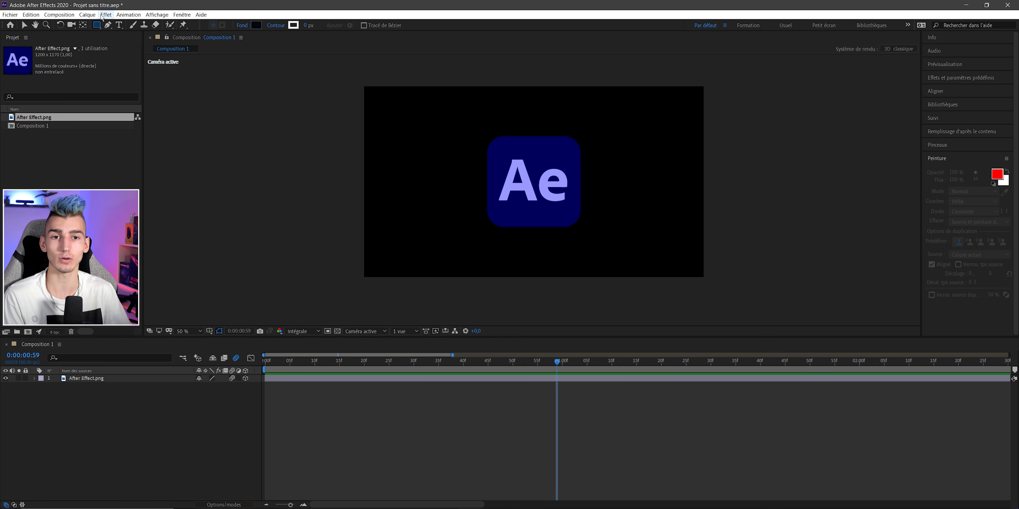
left_click_drag(385, 120, 464, 213)
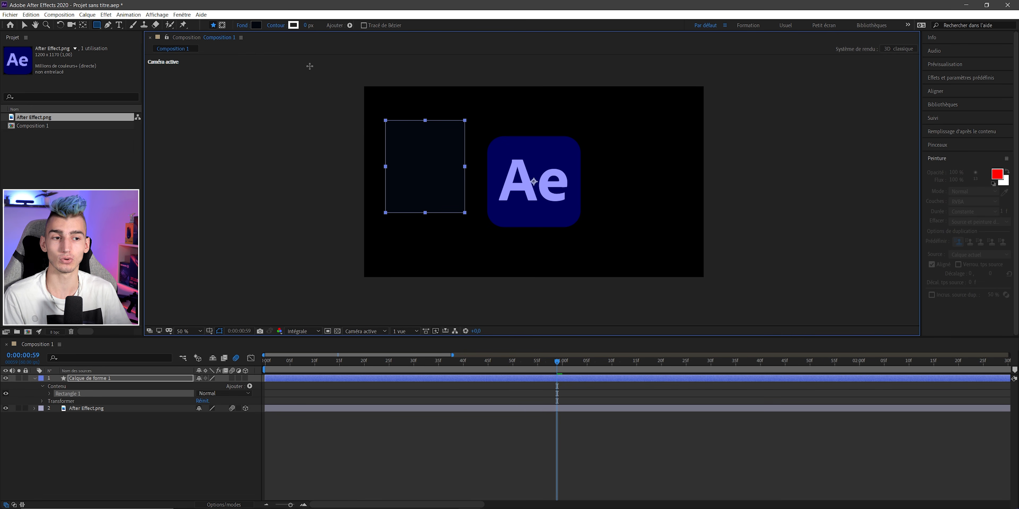
Step: Set the rectangle's fill colour to white (FFFFFF)
left_click(257, 25)
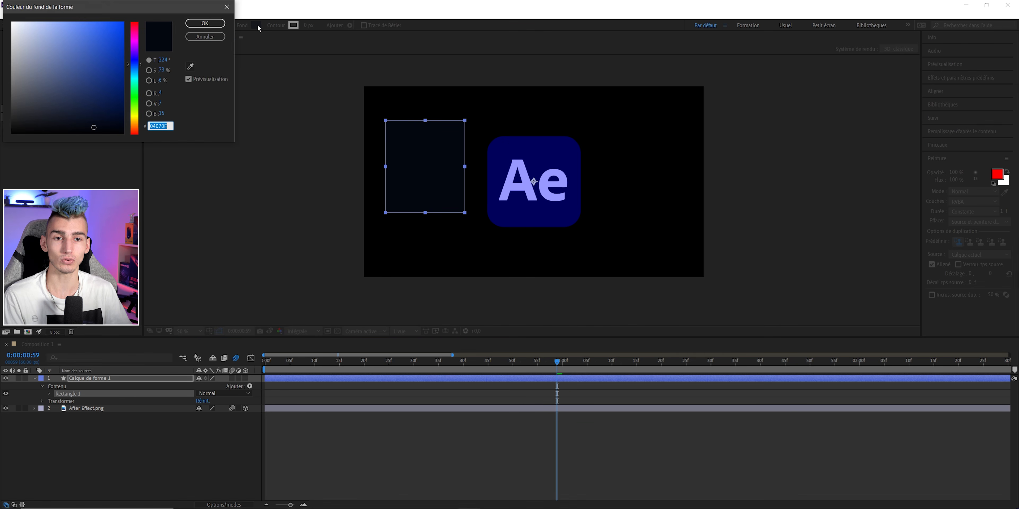
type("FFFFFF")
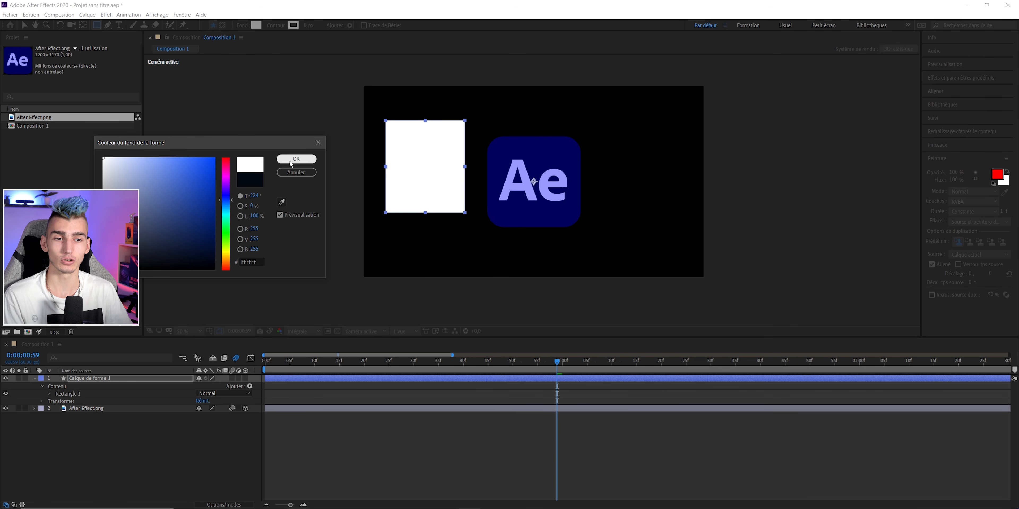
left_click(296, 159)
Step: Set the rectangle's stroke type to Aucun and confirm Couleur unie as its fill type
left_click(293, 25)
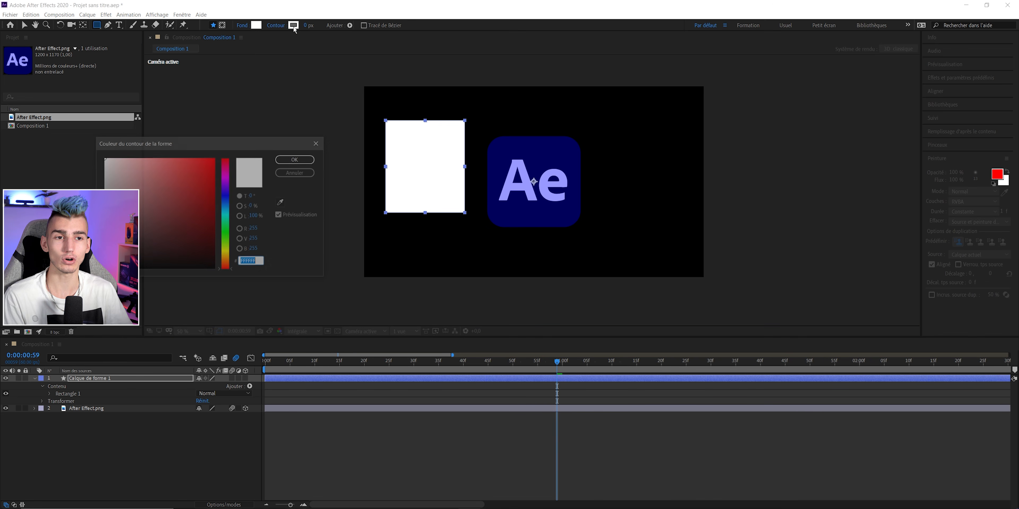
left_click(296, 159)
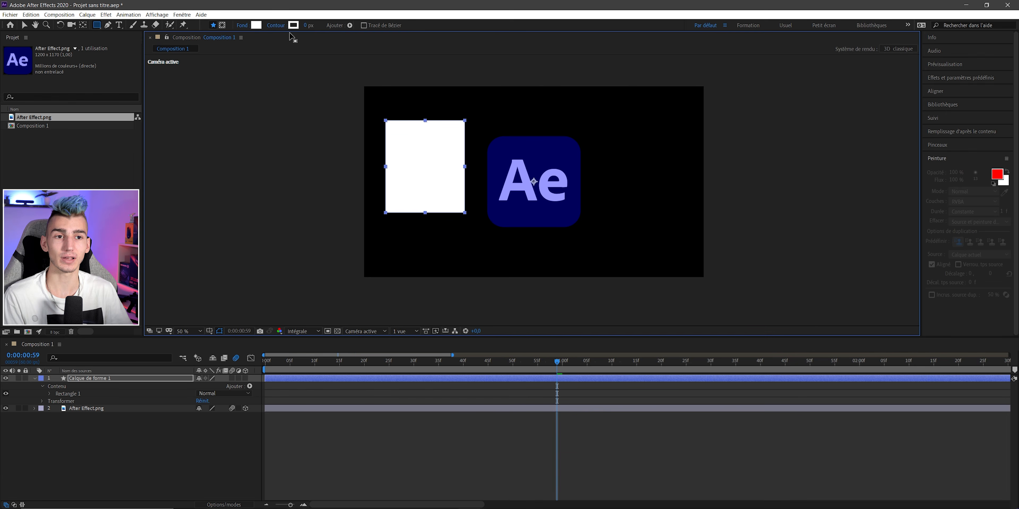
left_click(274, 26)
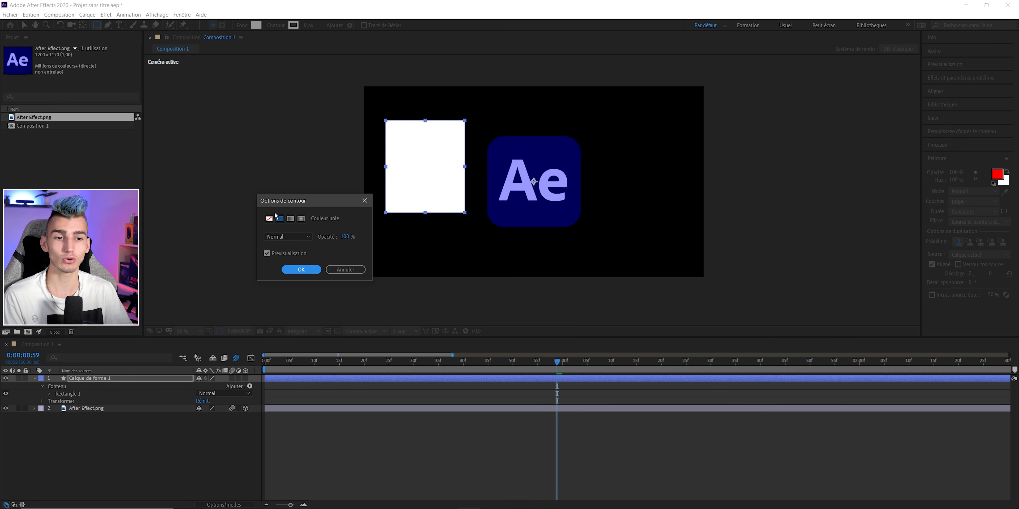
left_click(272, 219)
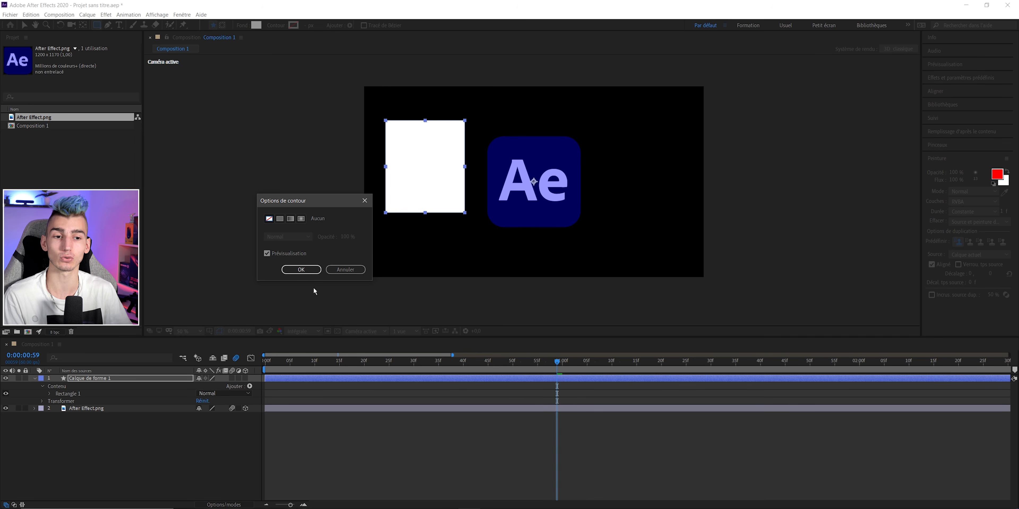
left_click(301, 269)
left_click(248, 25)
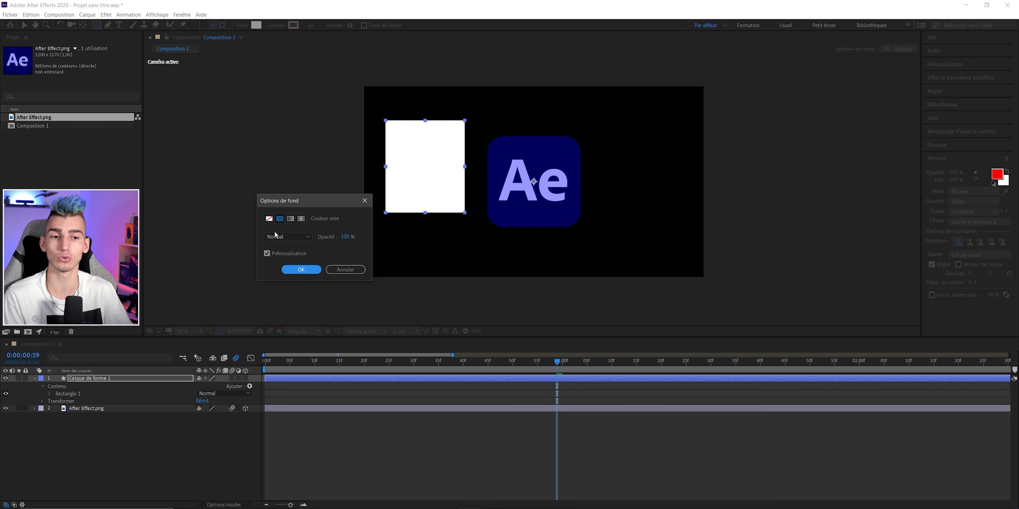
key("Return")
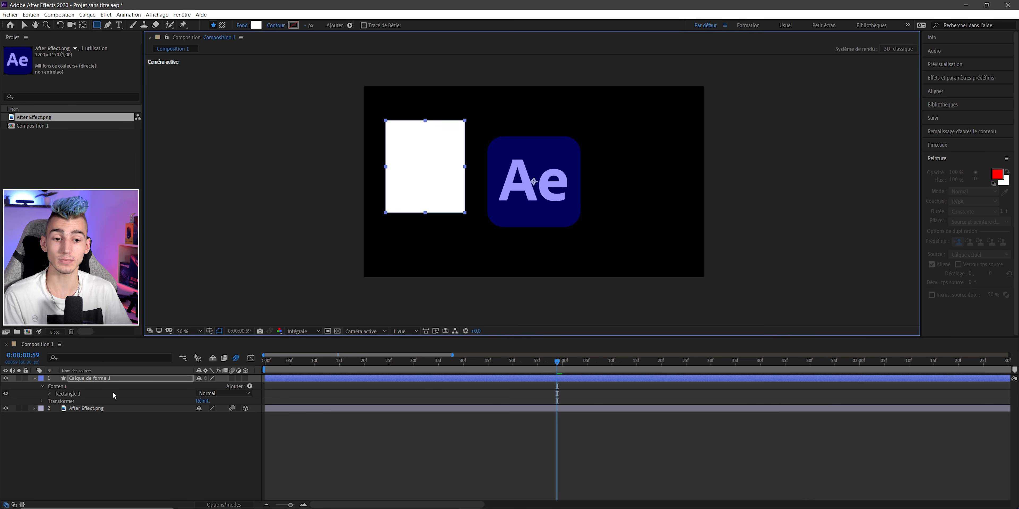
Step: Show how the shape layer's properties expand and collapse, and leave the layer collapsed
left_click(35, 378)
left_click(34, 378)
left_click(35, 379)
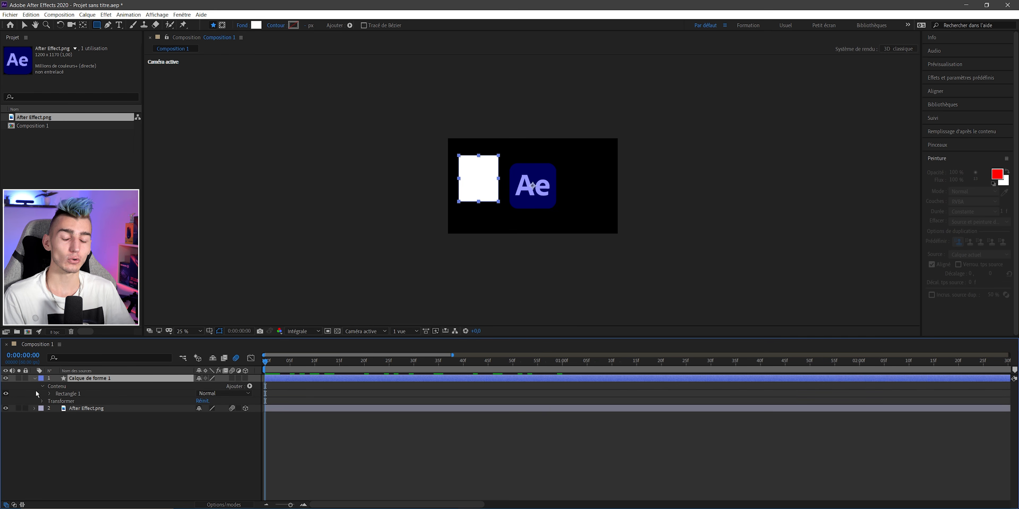
left_click(34, 379)
Step: Show the keyframed Rotation Y property of the After Effect.png layer and hide it again
left_click(35, 386)
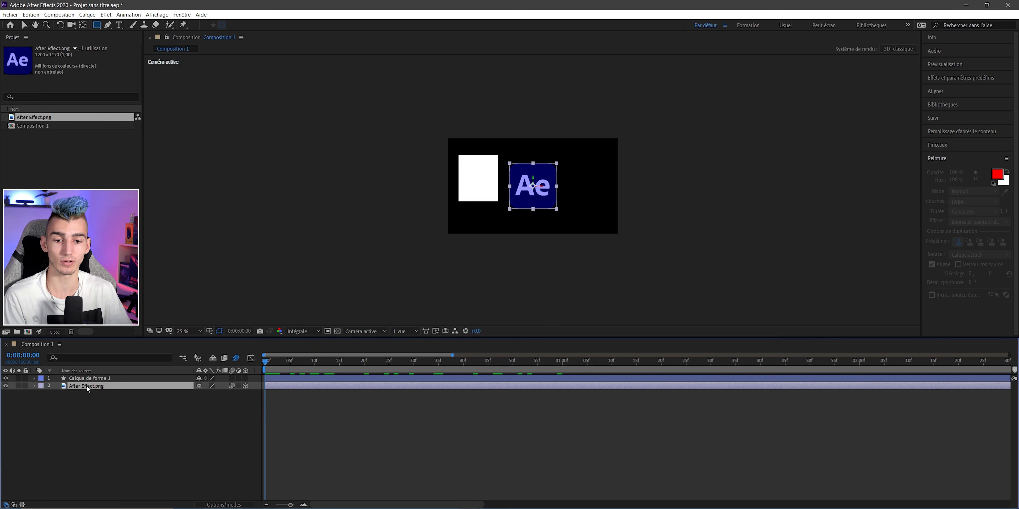
key("u")
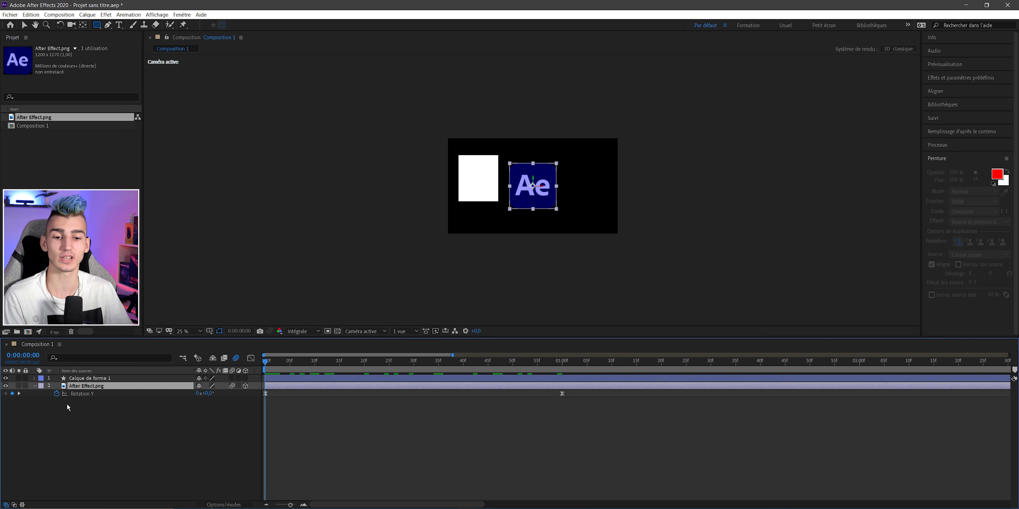
left_click_drag(583, 411, 242, 393)
left_click(99, 418)
key("u")
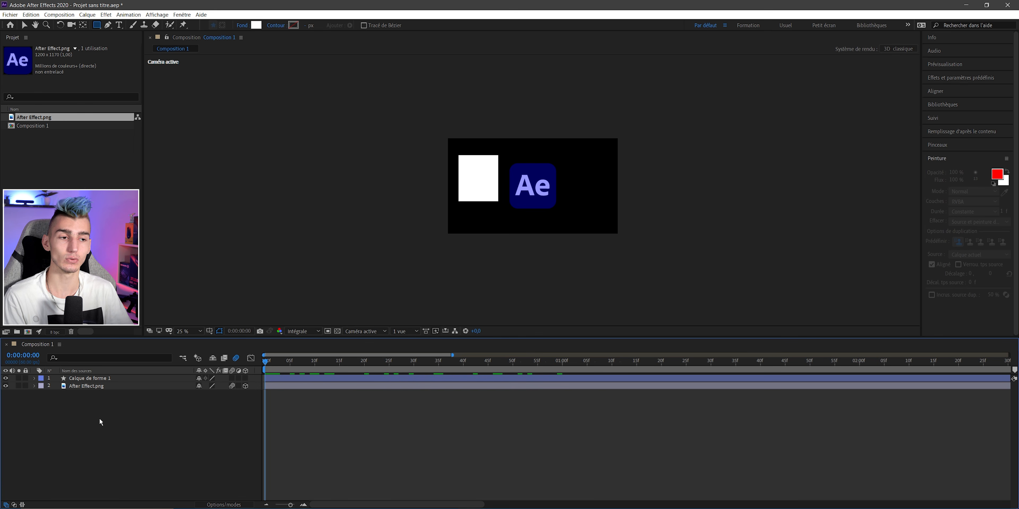
key("period")
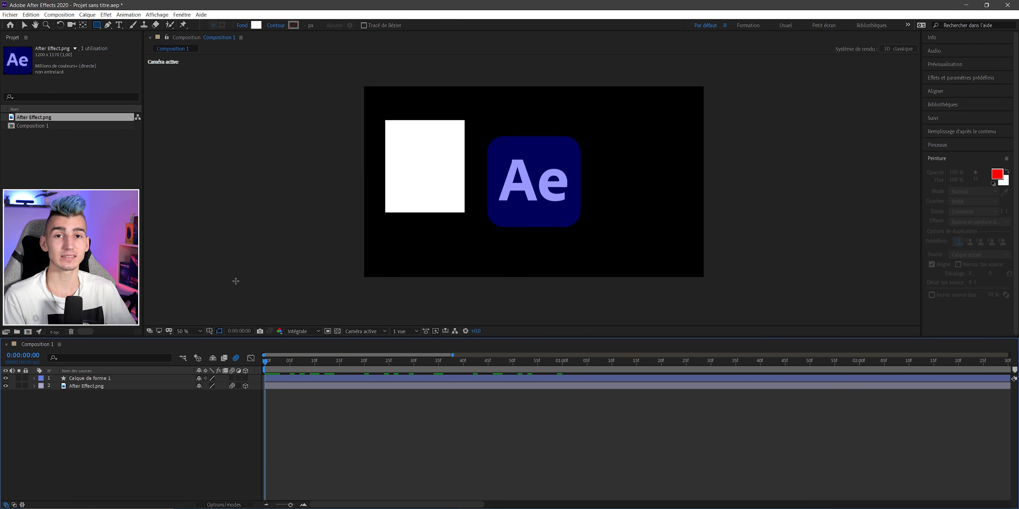
left_click(388, 185)
left_click_drag(414, 184, 454, 203)
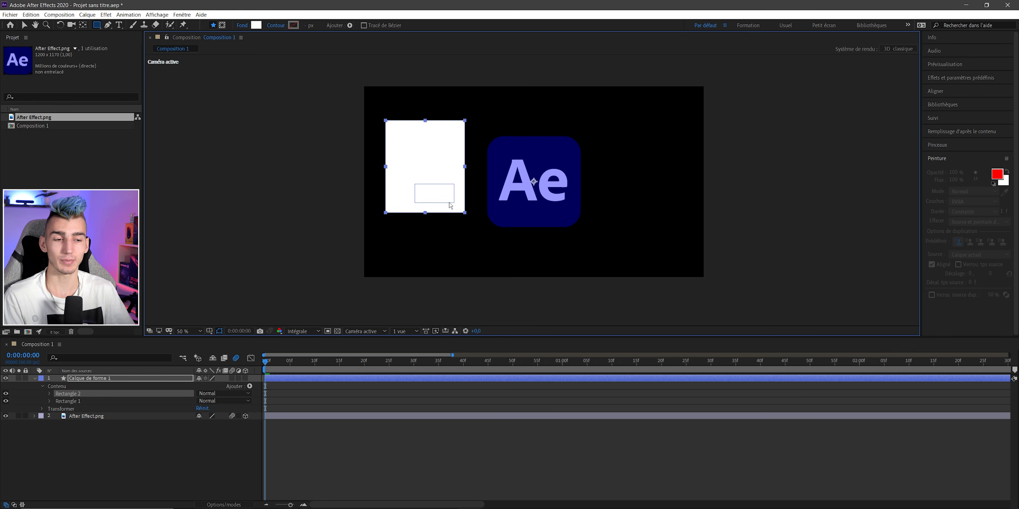
key("ctrl+z")
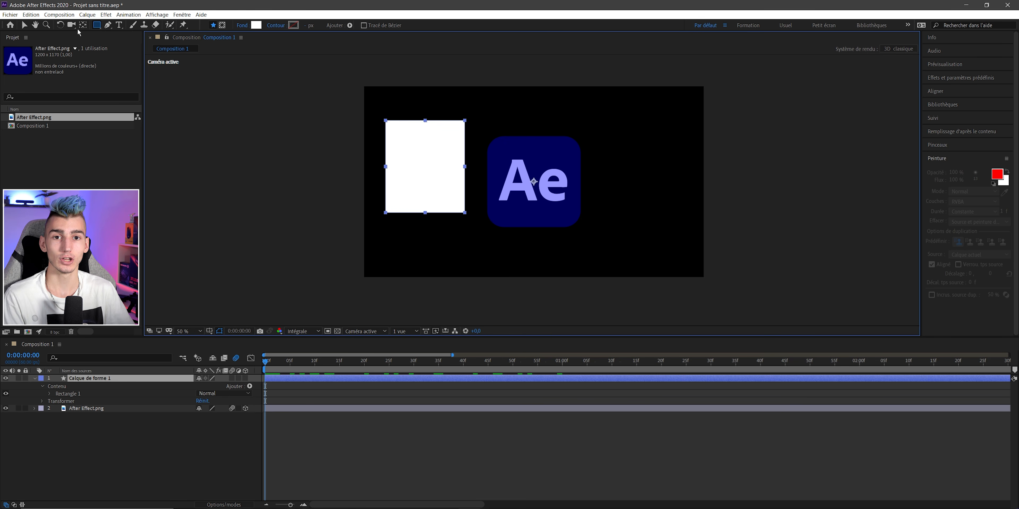
Step: Move the white rectangle over the logo and enlarge it until it covers the logo completely
left_click(24, 25)
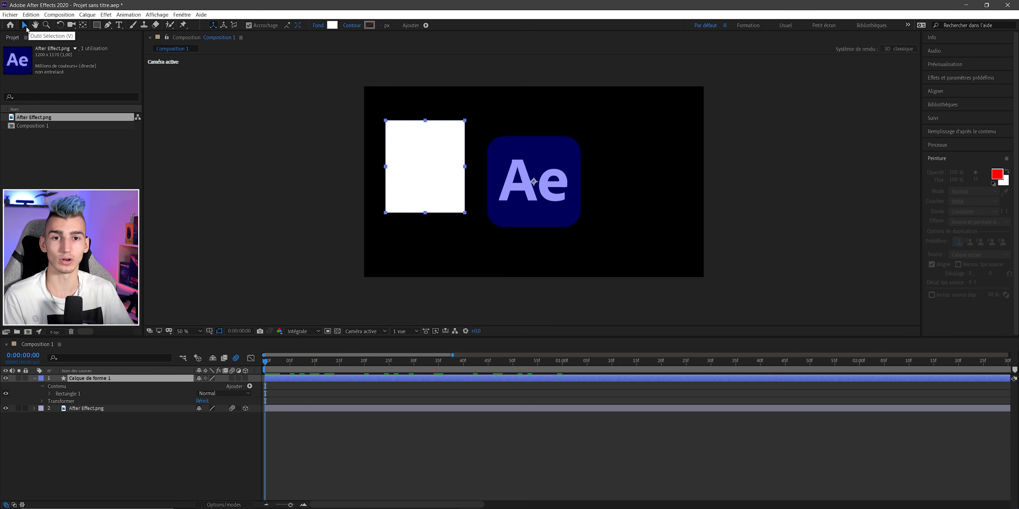
left_click_drag(420, 186, 478, 180)
left_click(87, 409)
left_click(87, 409)
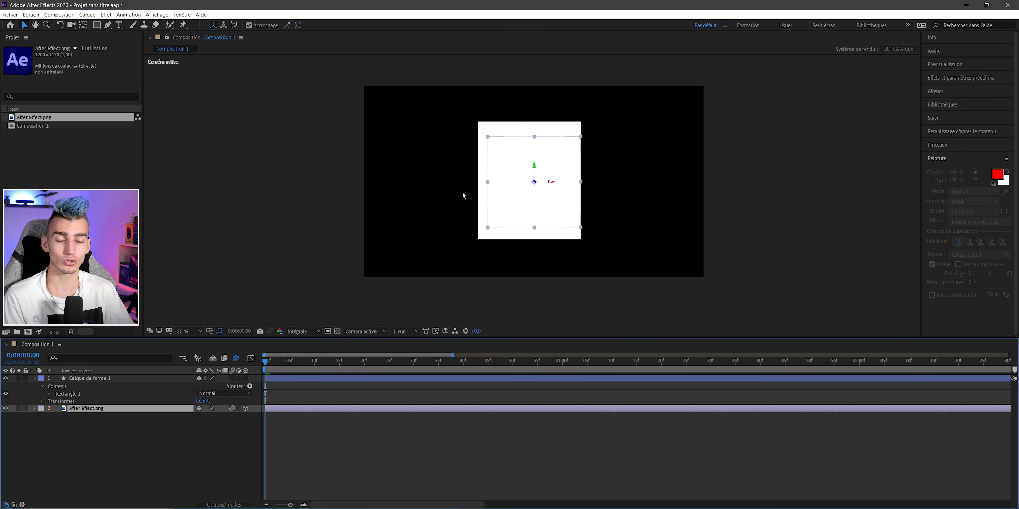
left_click(319, 179)
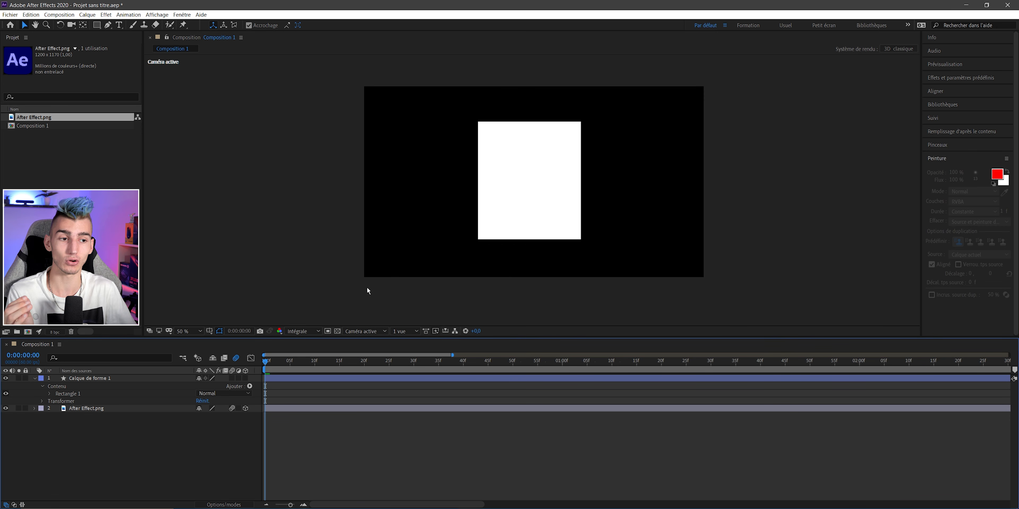
left_click(479, 283)
Step: Move the logo slightly to the right so its edge sticks out from behind the white rectangle
left_click_drag(554, 201, 569, 202)
key("Return")
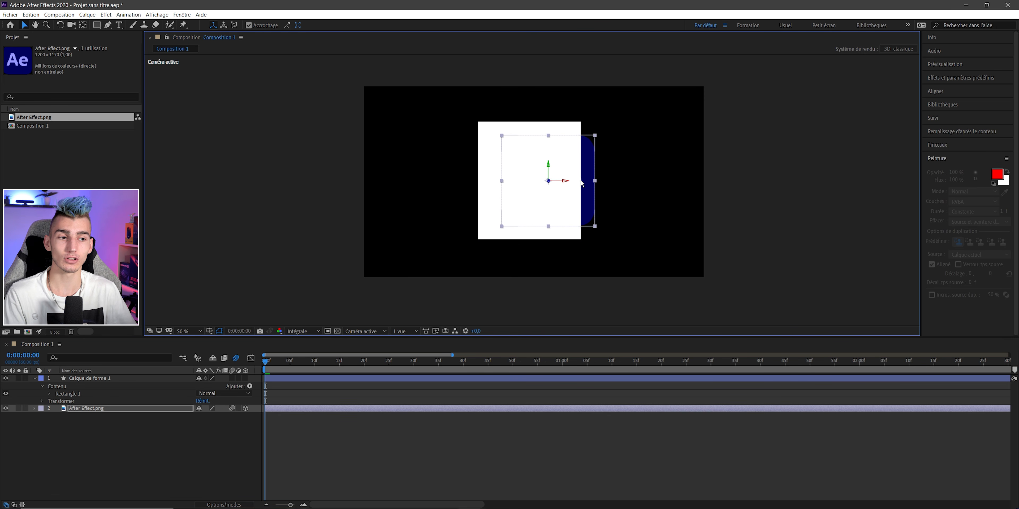
left_click(340, 398)
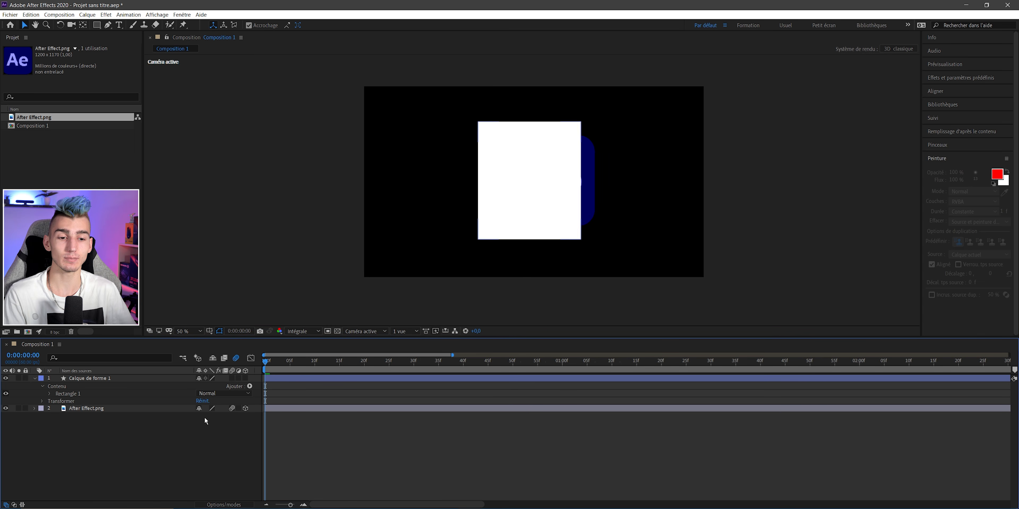
Step: Switch the timeline columns to blending mode and track matte (Mode and Cache), and collapse the shape layer
left_click(224, 504)
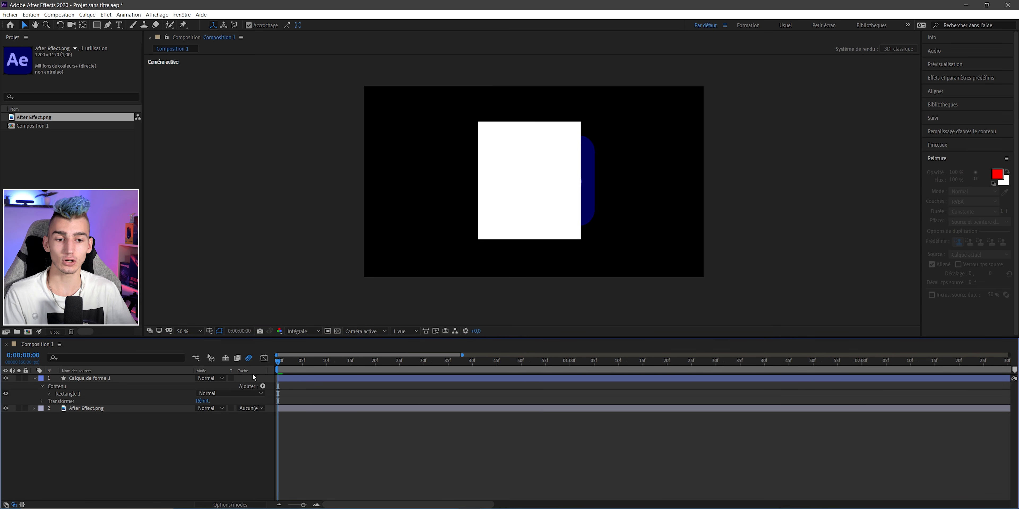
left_click(35, 378)
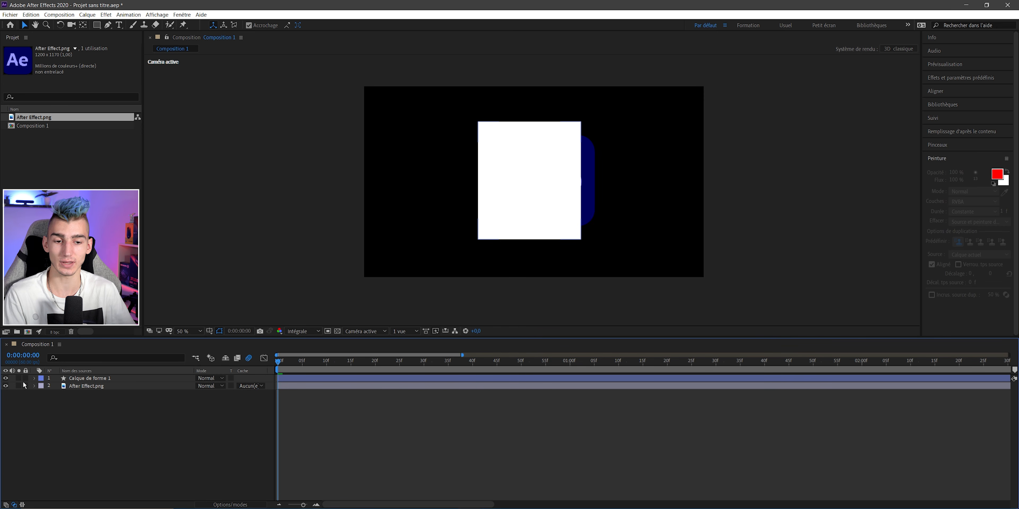
left_click(79, 380)
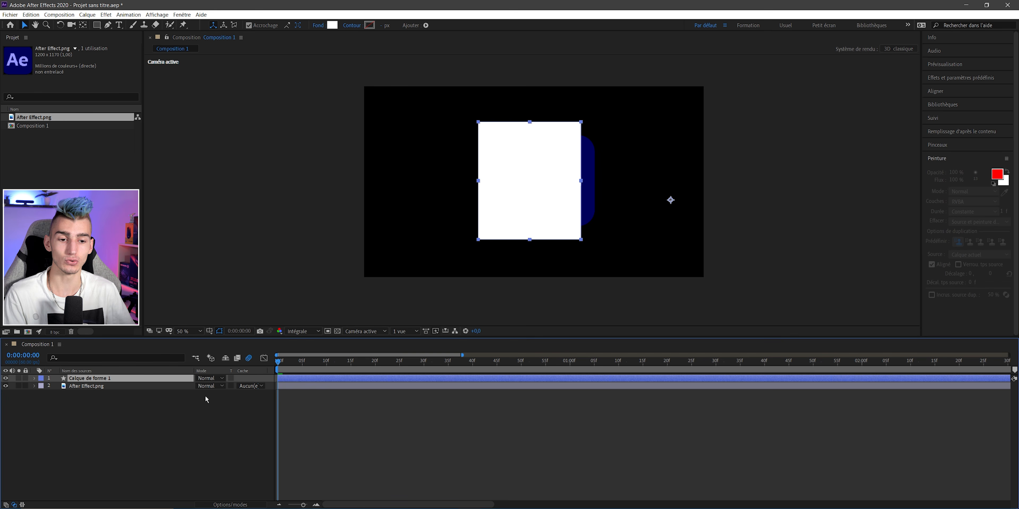
left_click(239, 400)
Step: Set the After Effect.png layer's track matte to Alpha Calque de forme 1 and move the logo within the matte
left_click(101, 387)
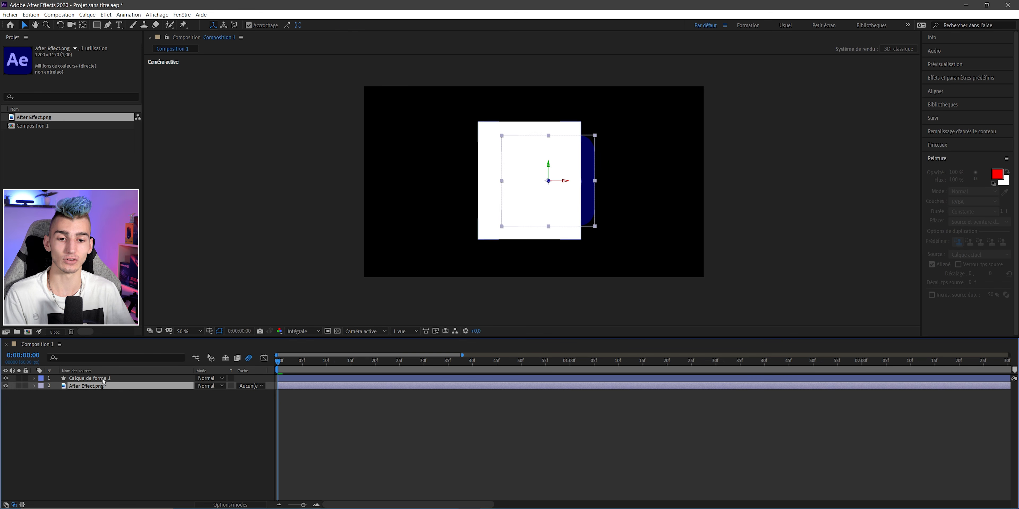
left_click(251, 387)
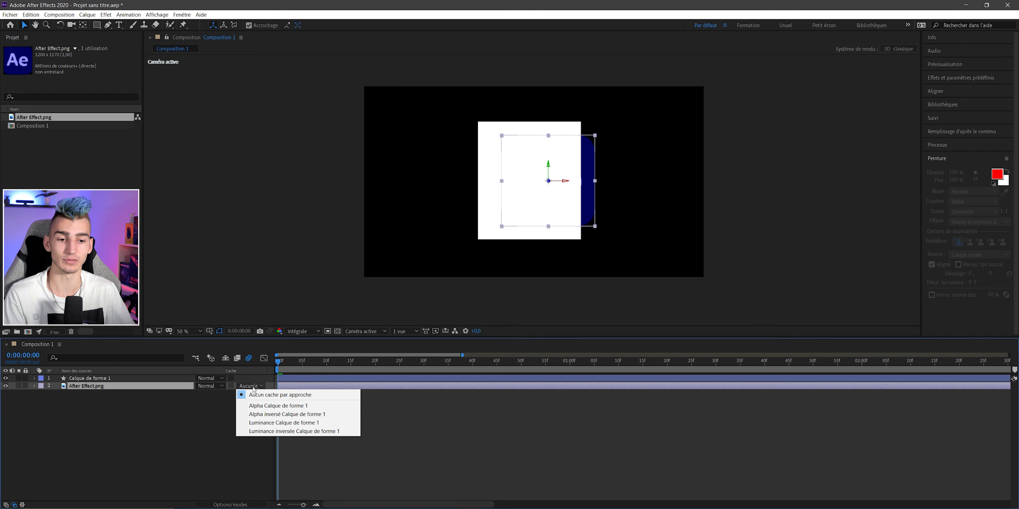
left_click(273, 406)
left_click(85, 379)
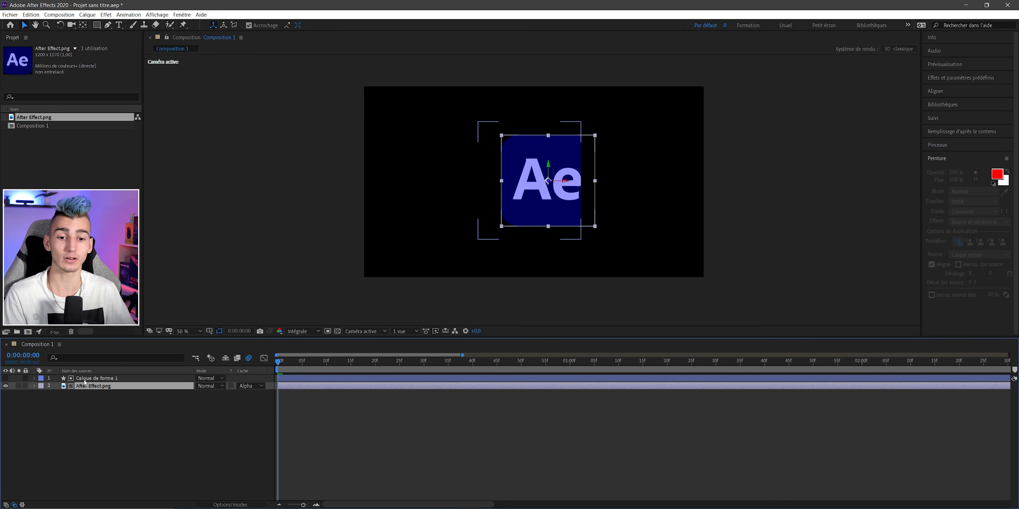
left_click(99, 386)
mouse_move(565, 203)
left_mouse_down()
mouse_move(568, 249)
mouse_move(502, 251)
mouse_move(492, 231)
mouse_move(496, 171)
mouse_move(561, 154)
mouse_move(594, 193)
mouse_move(500, 206)
mouse_move(558, 162)
mouse_move(579, 220)
mouse_move(574, 261)
mouse_move(508, 259)
mouse_move(502, 180)
mouse_move(602, 169)
mouse_move(597, 247)
mouse_move(548, 200)
left_mouse_up()
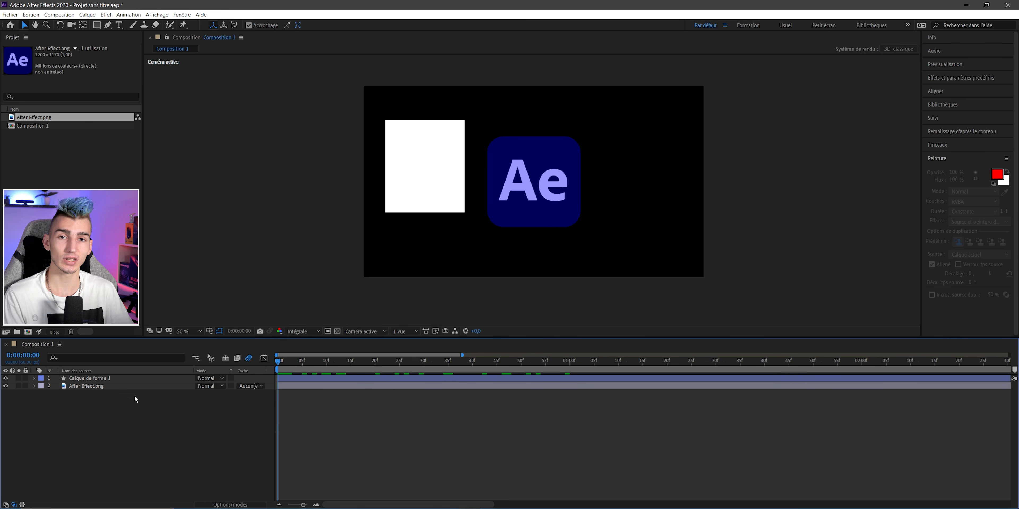
Step: Delete both the shape layer and the After Effect.png layer from the composition, and clear the project selection
left_click_drag(91, 391, 78, 370)
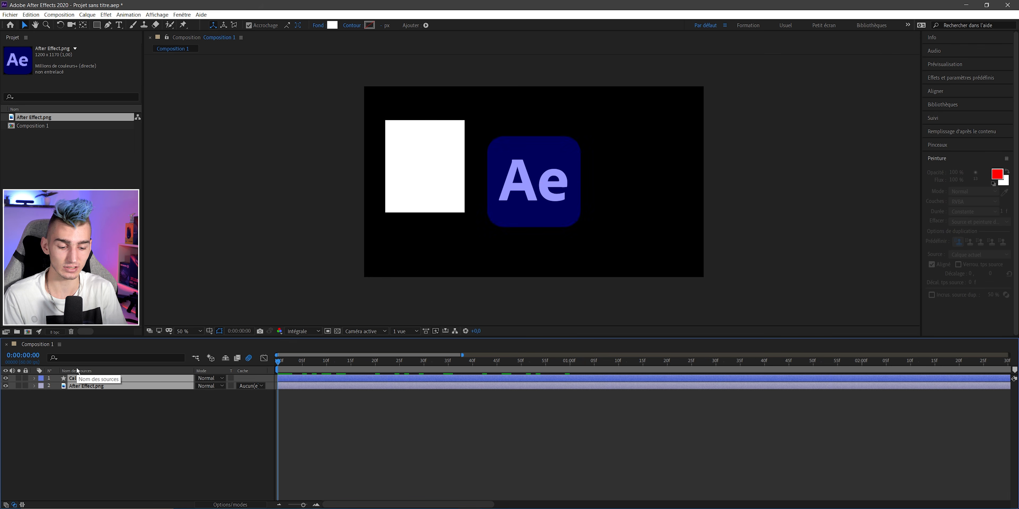
key("Delete")
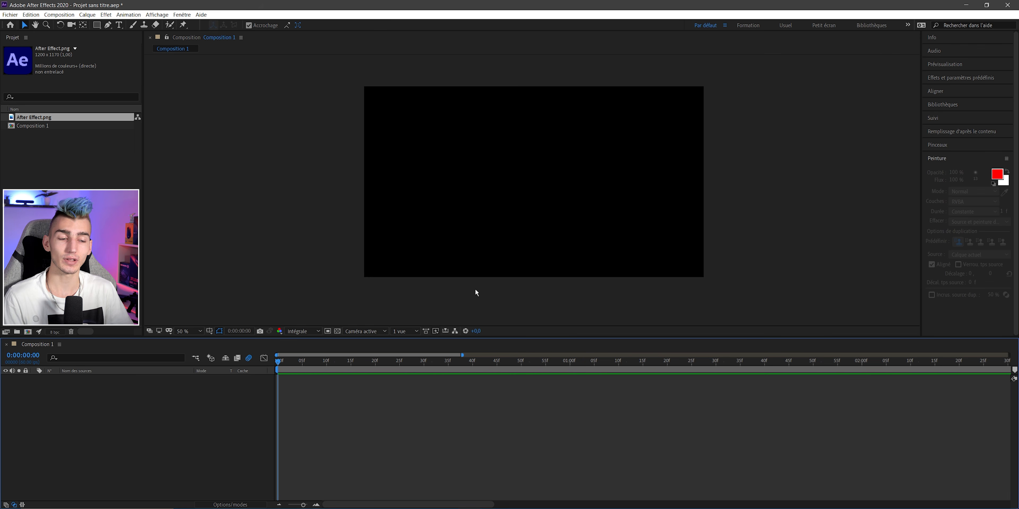
left_click(71, 158)
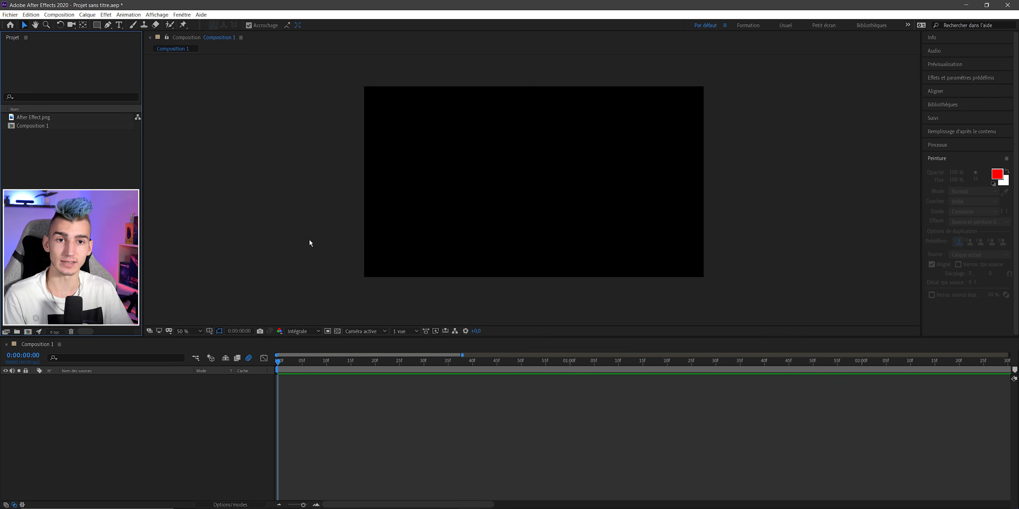
Step: Draw an open four-point path across the empty composition with the Pen tool, starting straight and ending in a wavy curve
left_click(108, 25)
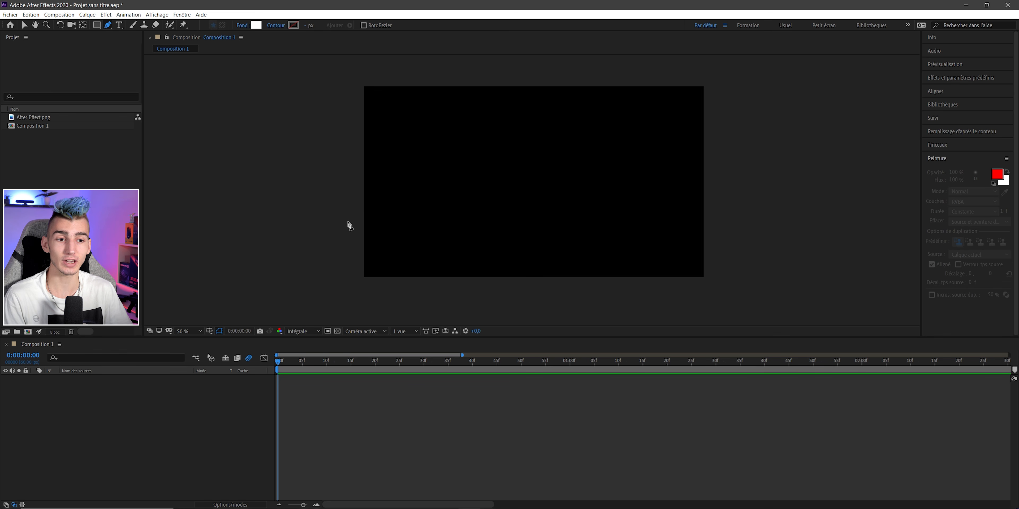
left_click(408, 237)
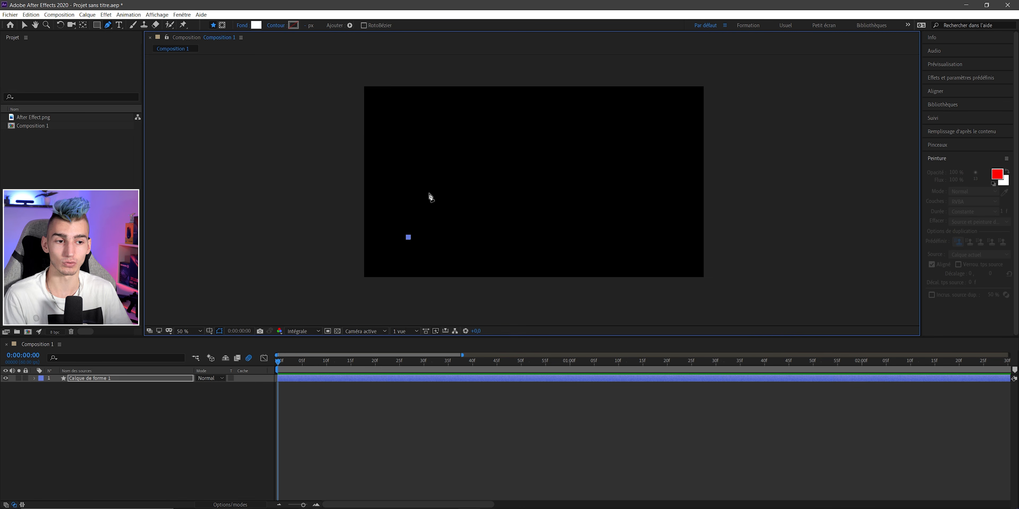
left_click(432, 179)
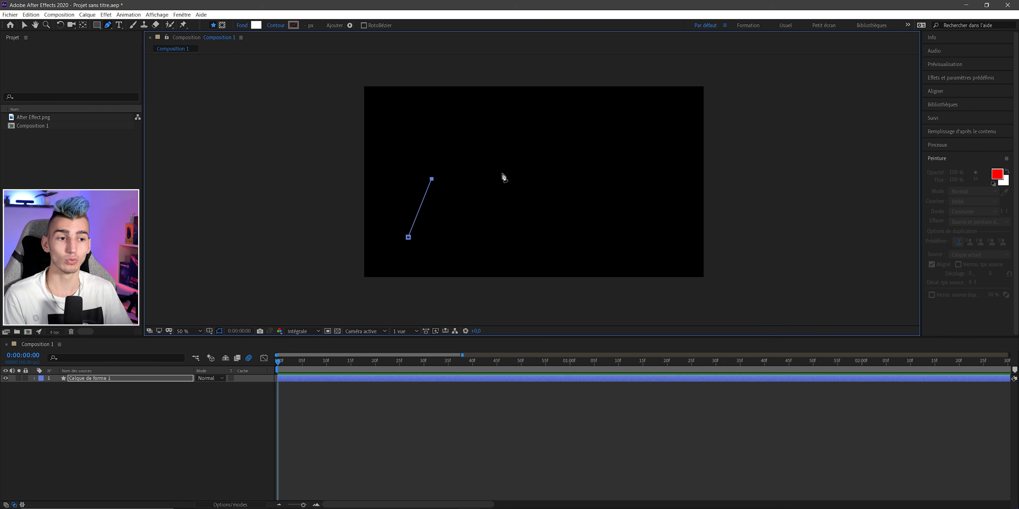
left_click_drag(510, 165, 552, 191)
left_click_drag(642, 156, 651, 131)
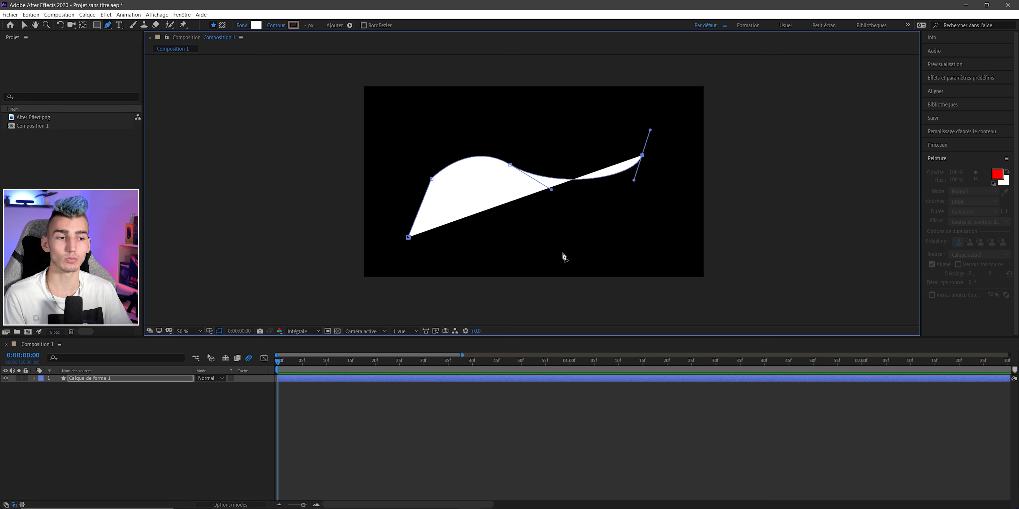
Step: Remove the fill of the pen-drawn shape by setting its fill type to none
left_click(242, 26)
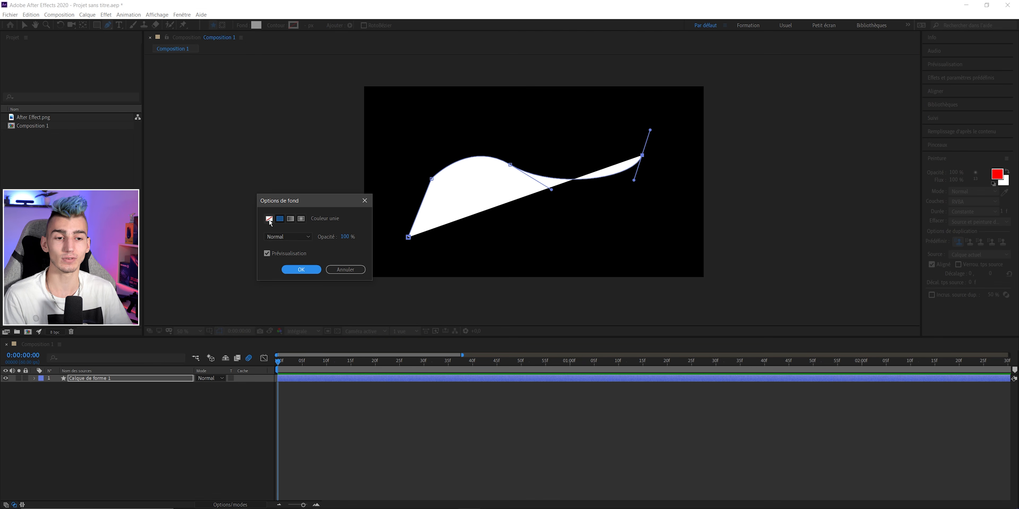
left_click(269, 218)
left_click(301, 269)
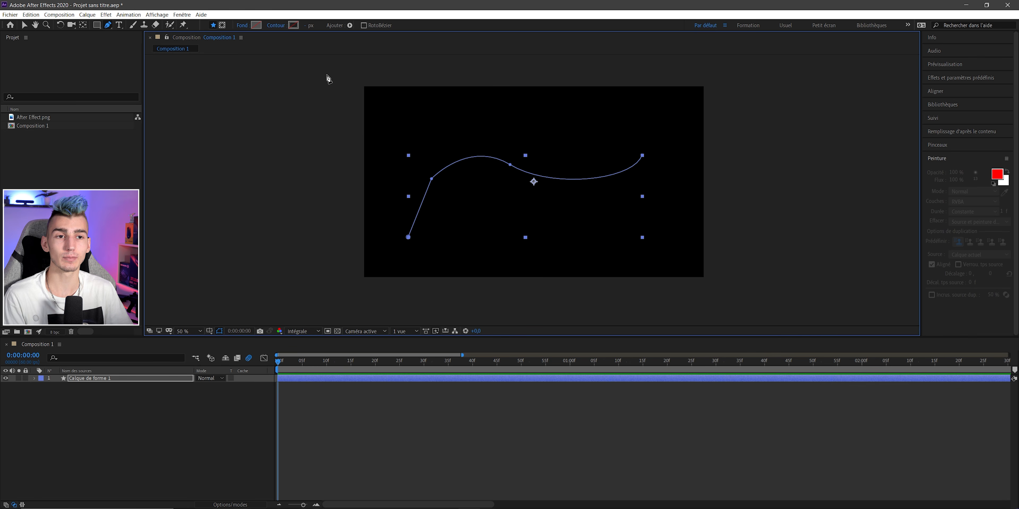
Step: Give the curved path a solid white stroke (Couleur unie) 10 px wide, and deselect the shape
left_click(275, 26)
left_click(280, 218)
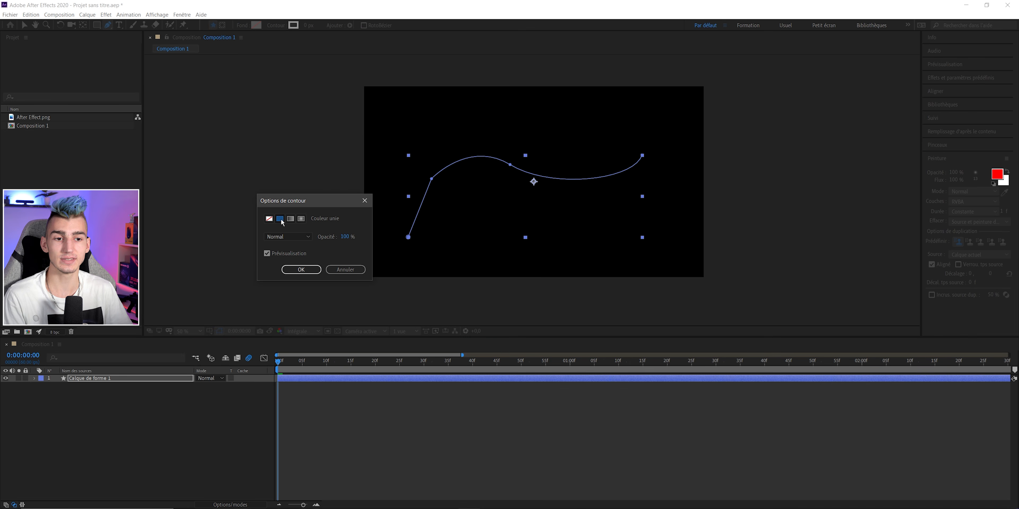
left_click(301, 270)
left_click_drag(306, 25, 317, 26)
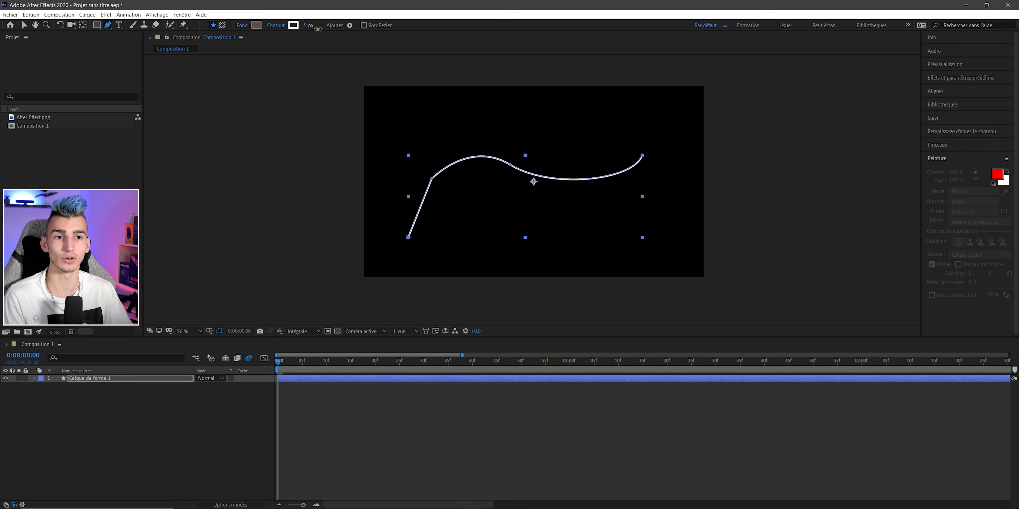
left_click(24, 25)
left_click(560, 247)
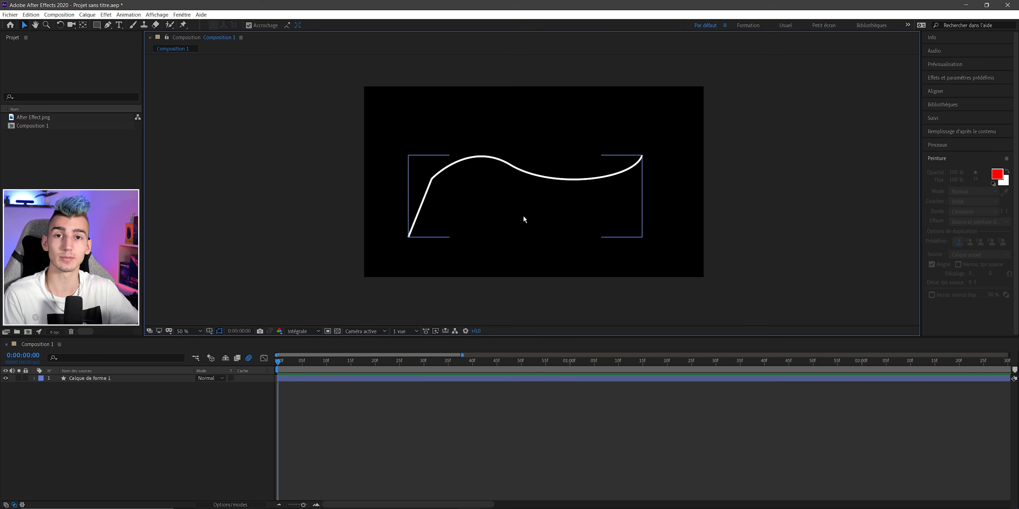
Step: Expand the curved path's shape layer and add the Réduire les tracés operator to its contents
left_click(35, 377)
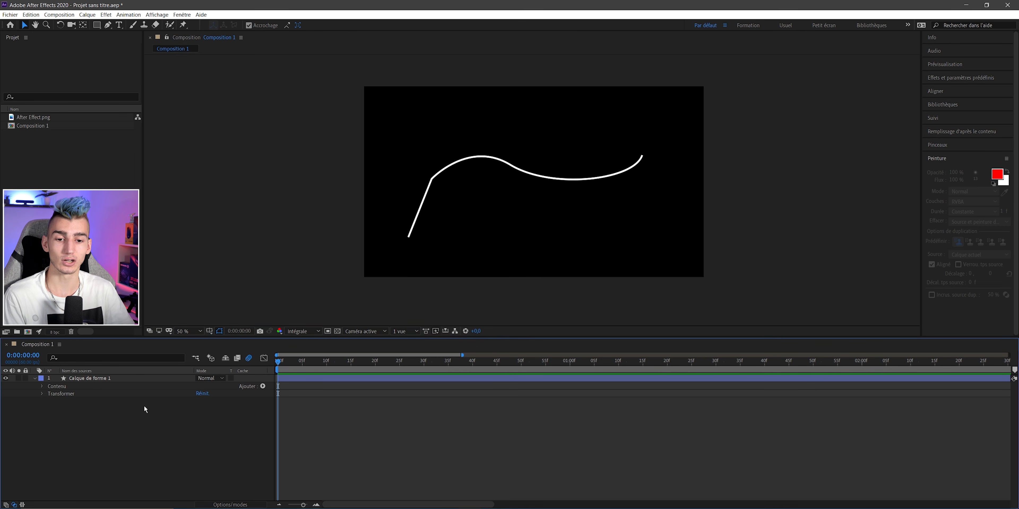
left_click(77, 379)
left_click(91, 414)
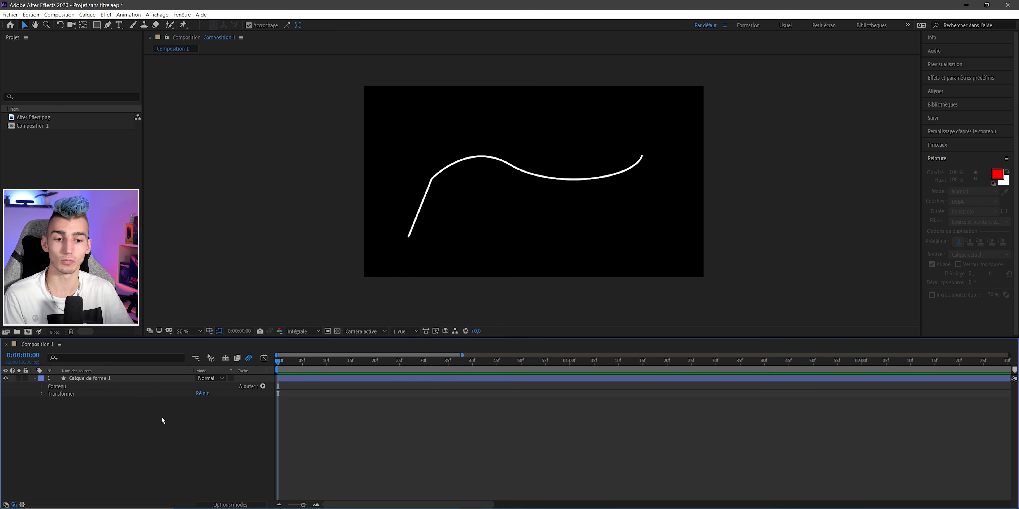
left_click(262, 386)
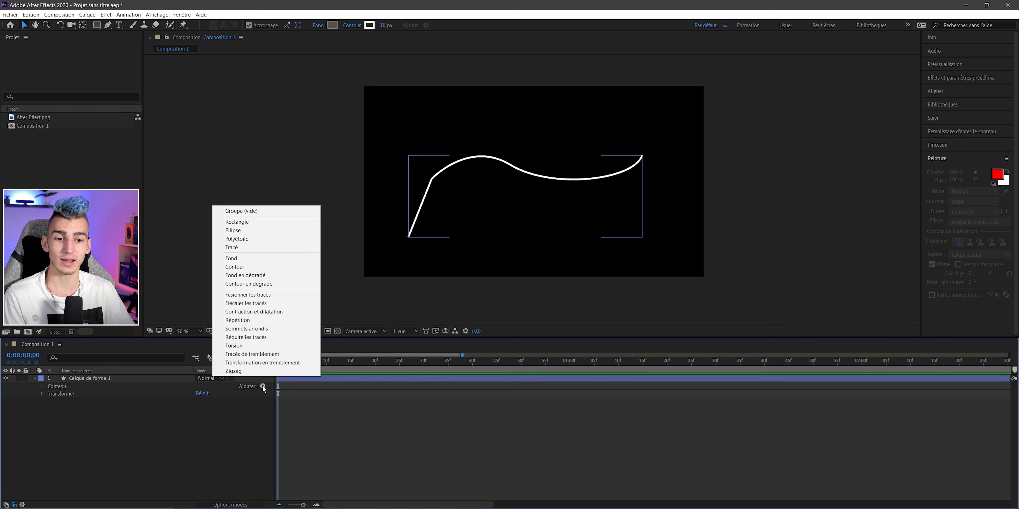
left_click(241, 339)
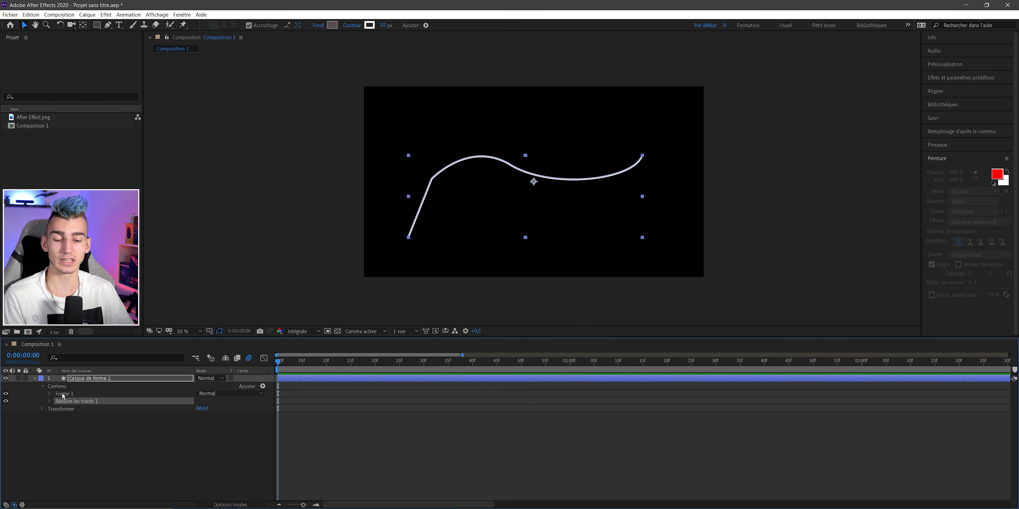
Step: Expand the Réduire les tracés operator of the curved path to reveal its trim properties, and select Début
left_click(50, 402)
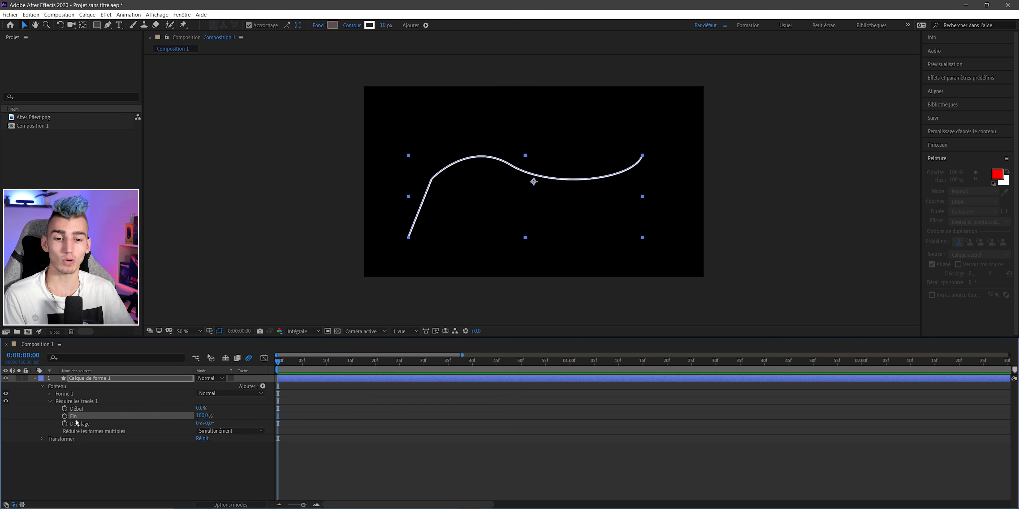
left_click(107, 432)
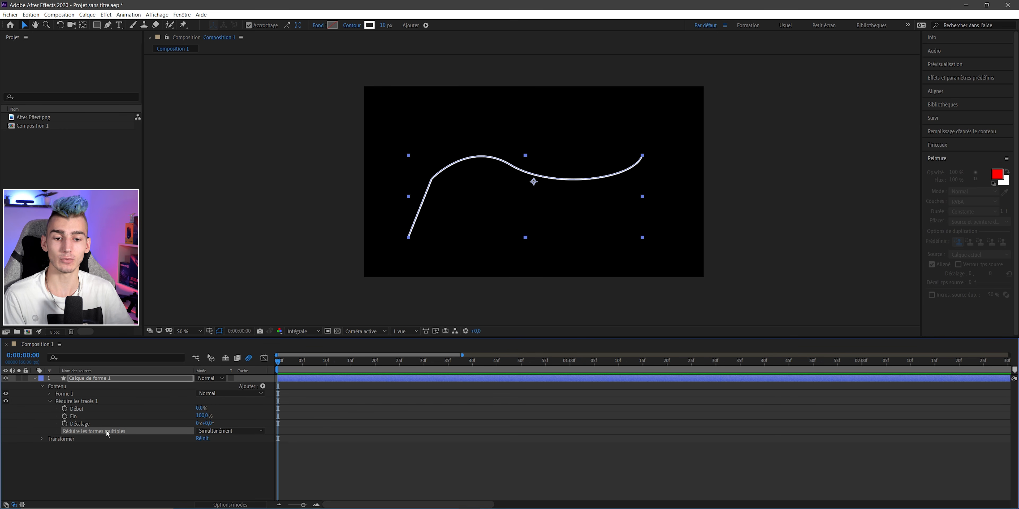
left_click(92, 409)
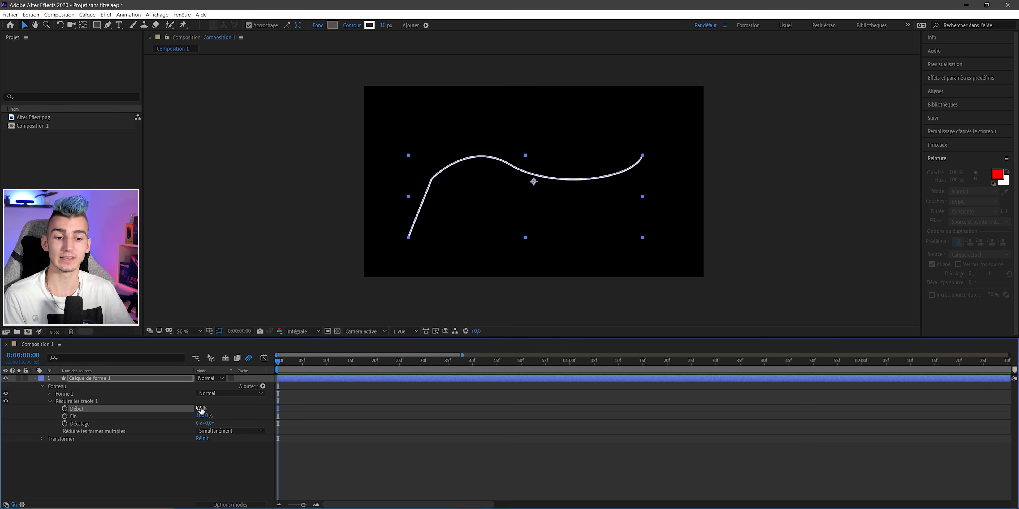
Step: Test the trim's Début value on the curved path by raising it to 47 % and returning it to 0 %
left_click_drag(200, 411, 227, 409)
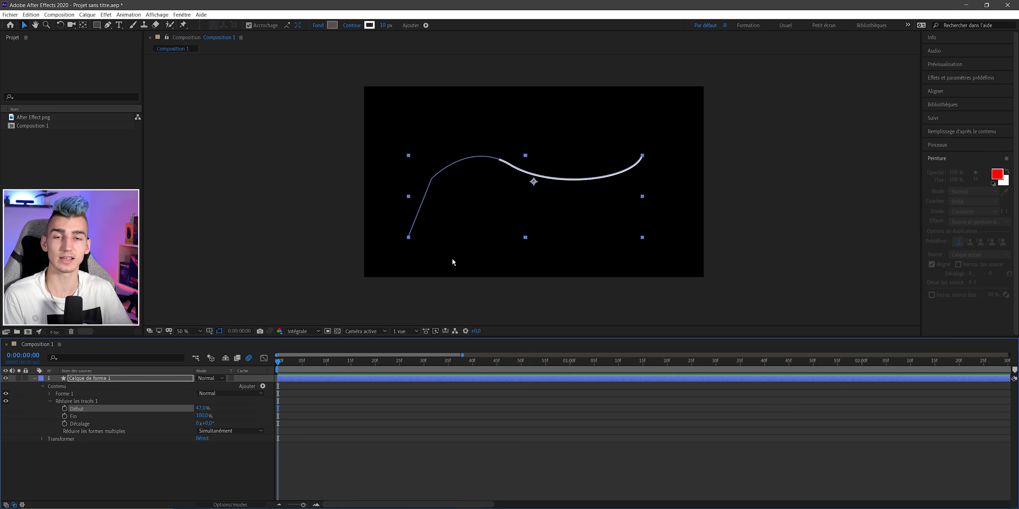
left_click(287, 210)
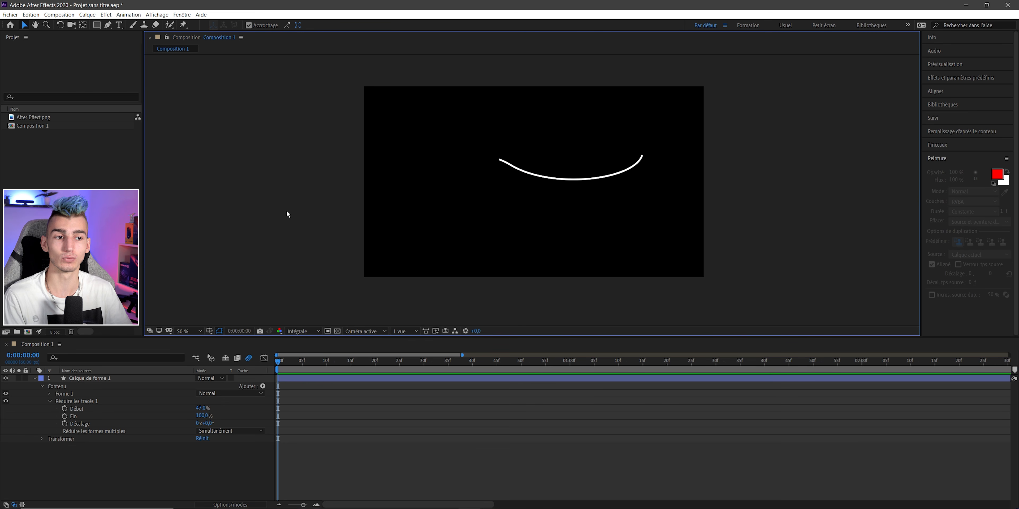
left_click_drag(202, 408, 178, 412)
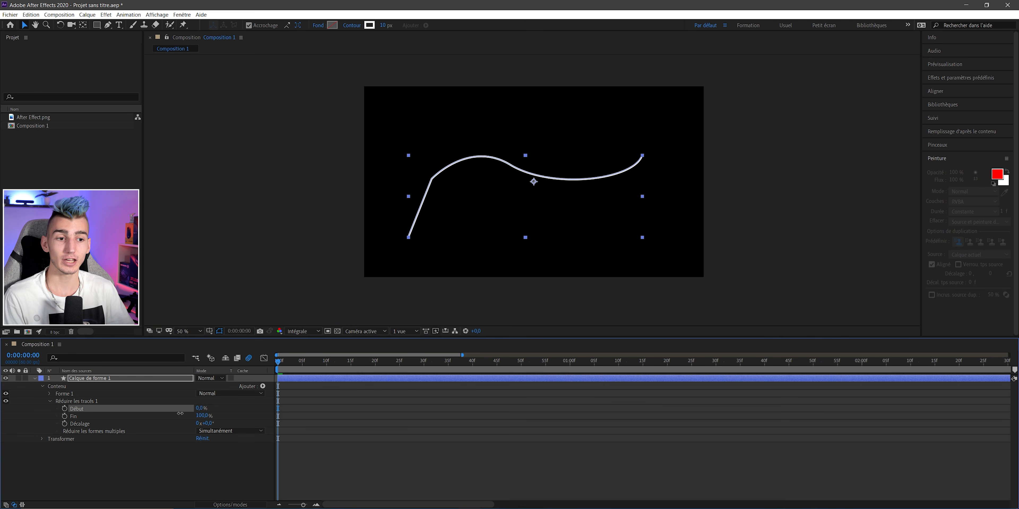
left_click(222, 297)
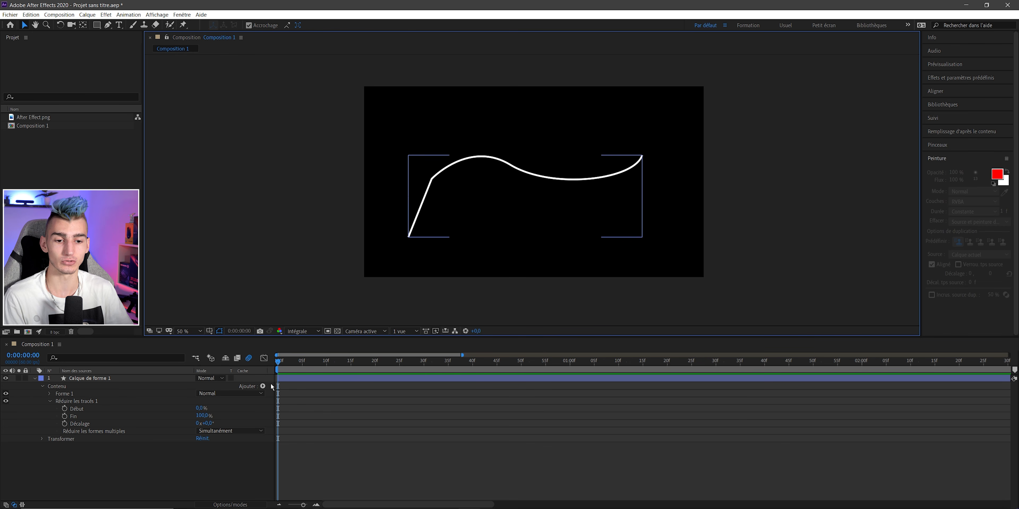
Step: Test the trim's Fin value on the curved path by lowering it to 0 % and restoring it to 100 %
left_click(212, 415)
left_click_drag(202, 415, 167, 427)
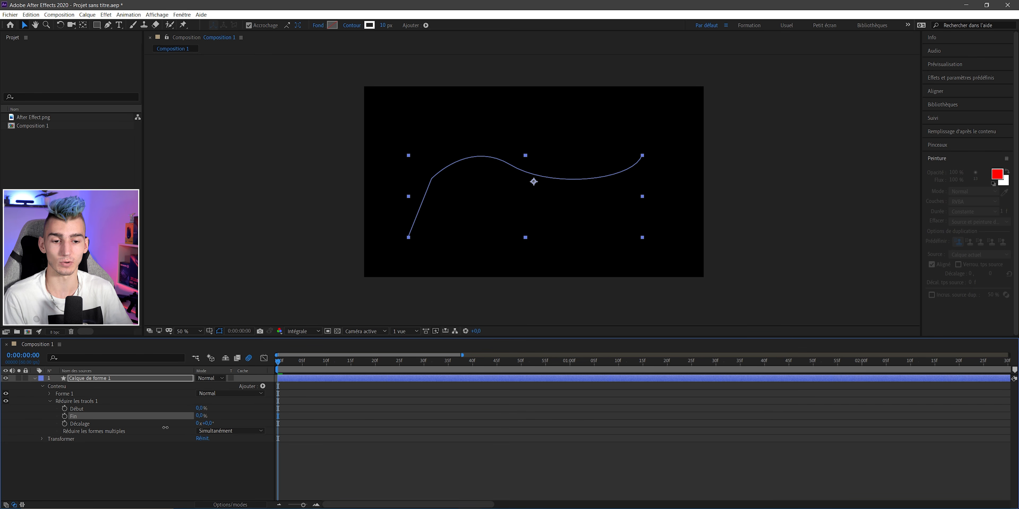
left_click_drag(167, 429, 200, 427)
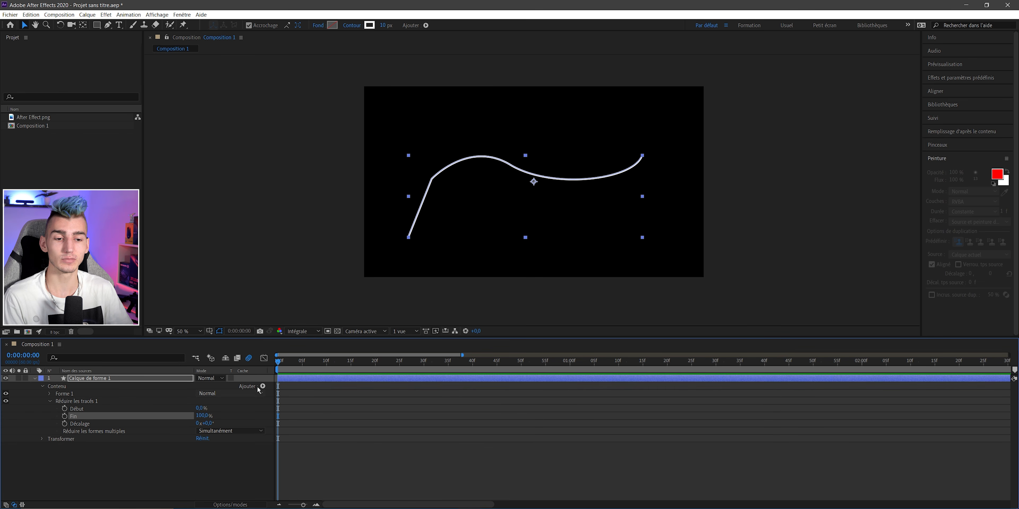
Step: Keyframe the trim's Fin property at 100 % on the first frame and at 0:00:01:00
left_click(64, 416)
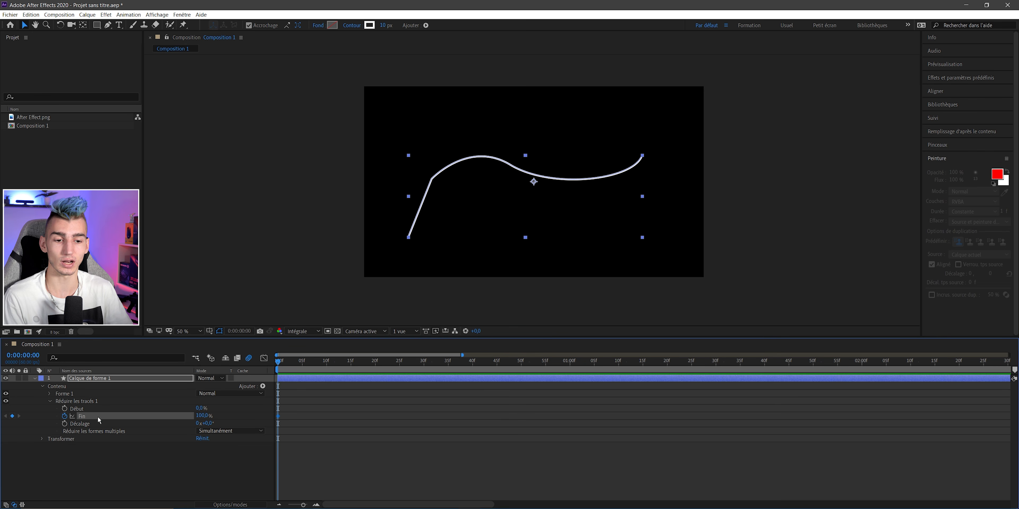
left_click(570, 361)
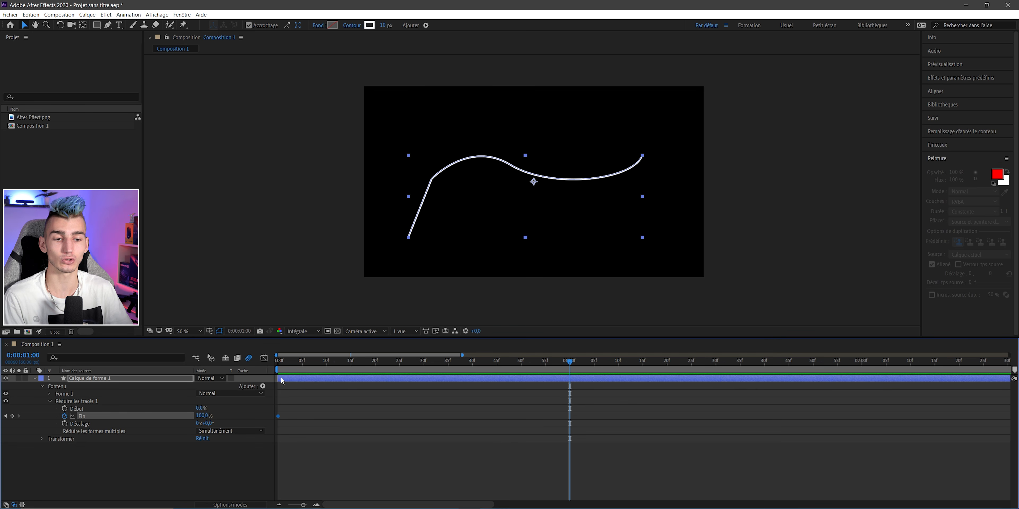
left_click(13, 416)
left_click(5, 416)
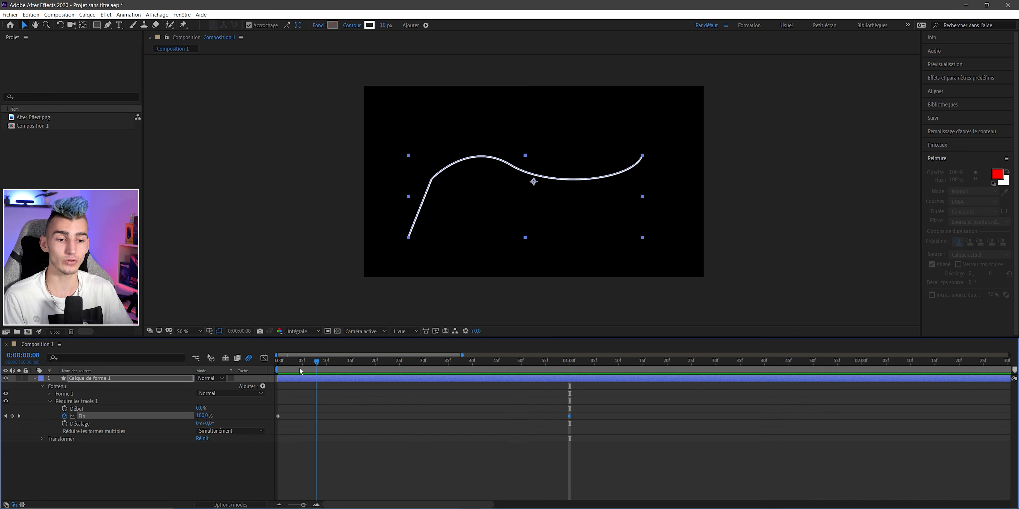
Step: Set Fin to 0 % at its first-frame keyframe and deselect the layer
left_click(202, 415)
type("0")
key("Return")
left_click(257, 277)
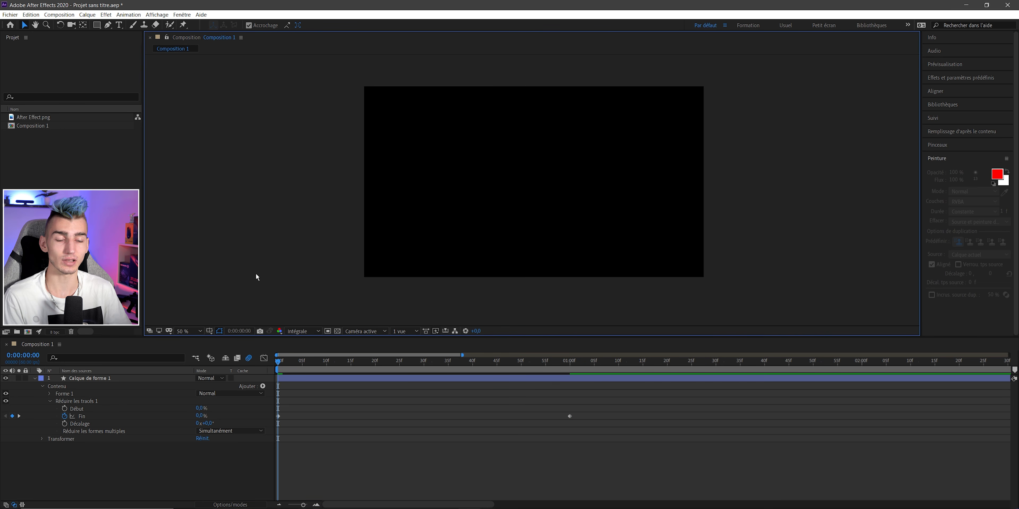
Step: Play back and scrub the line-drawing animation to examine how the path draws itself
key("space")
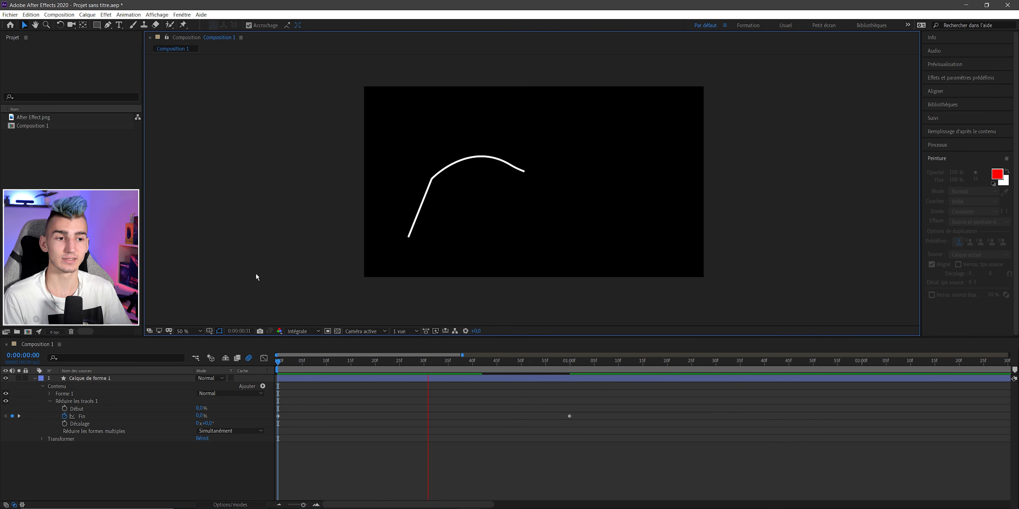
key("space")
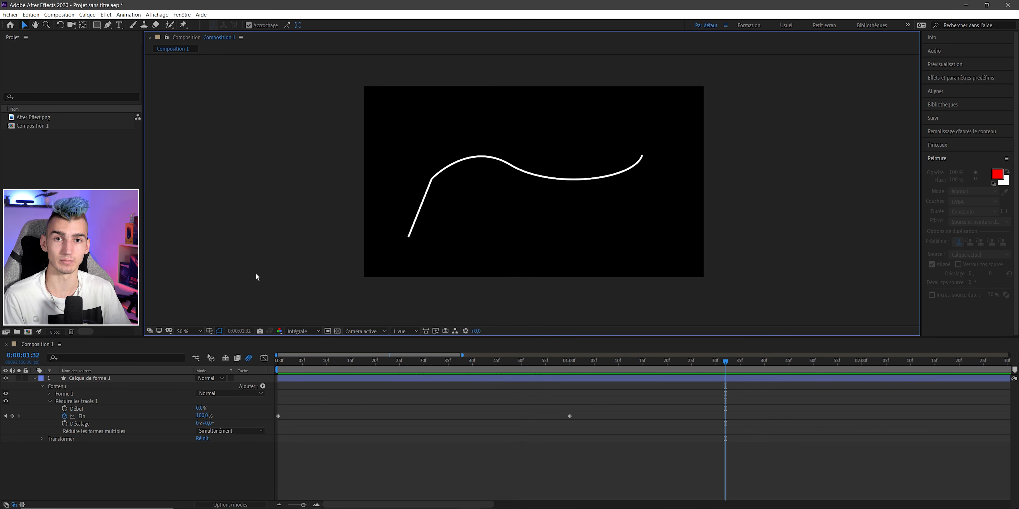
mouse_move(349, 372)
left_mouse_down()
mouse_move(317, 364)
mouse_move(443, 370)
left_mouse_up()
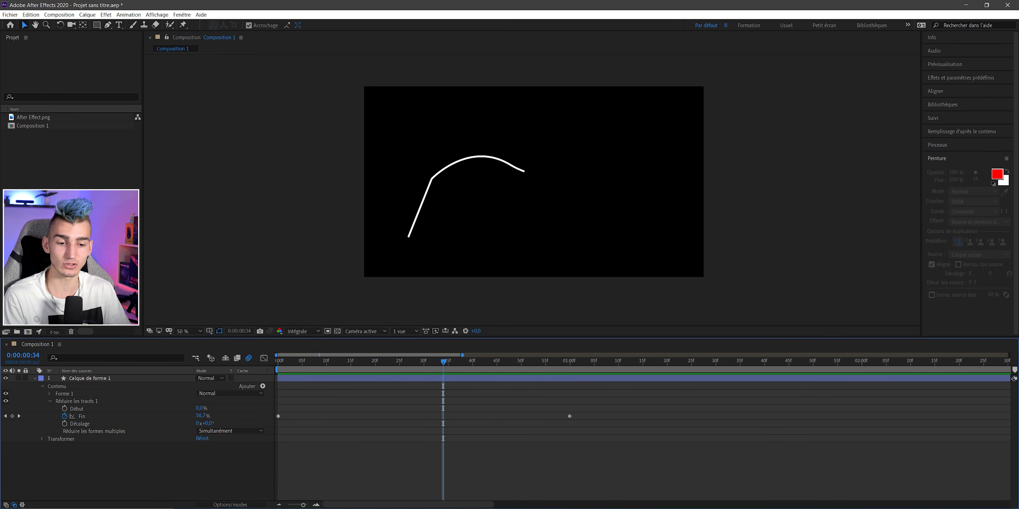
Step: Show the layer switches and enable motion blur for the curved path's shape layer
left_click(234, 506)
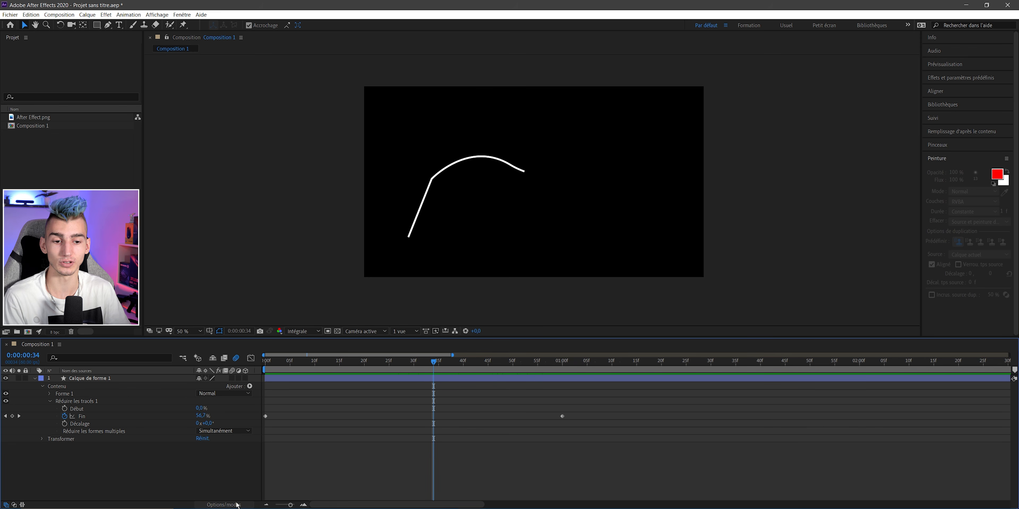
left_click(228, 385)
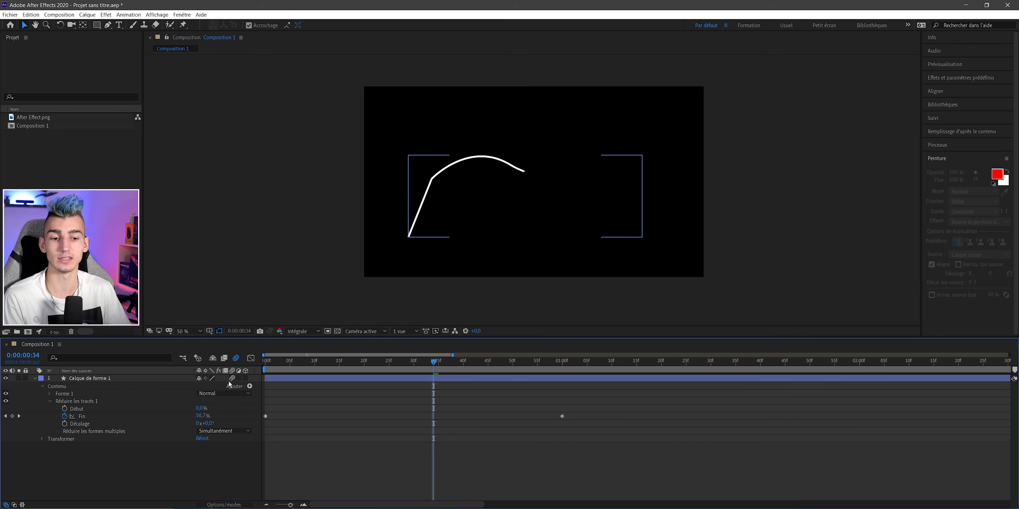
Step: Compare the growing line's tip with and without motion blur, frame by frame and up to frame 59
left_click_drag(279, 366, 296, 367)
key("period")
key("period")
key("period")
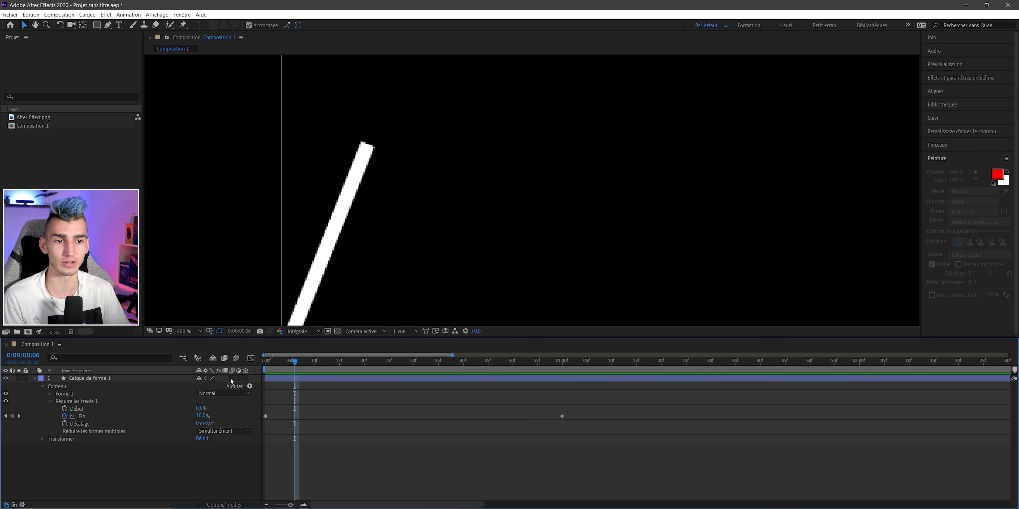
key("comma")
key("comma")
key("comma")
left_click(278, 373)
mouse_move(279, 371)
left_mouse_down()
mouse_move(270, 374)
mouse_move(557, 385)
left_mouse_up()
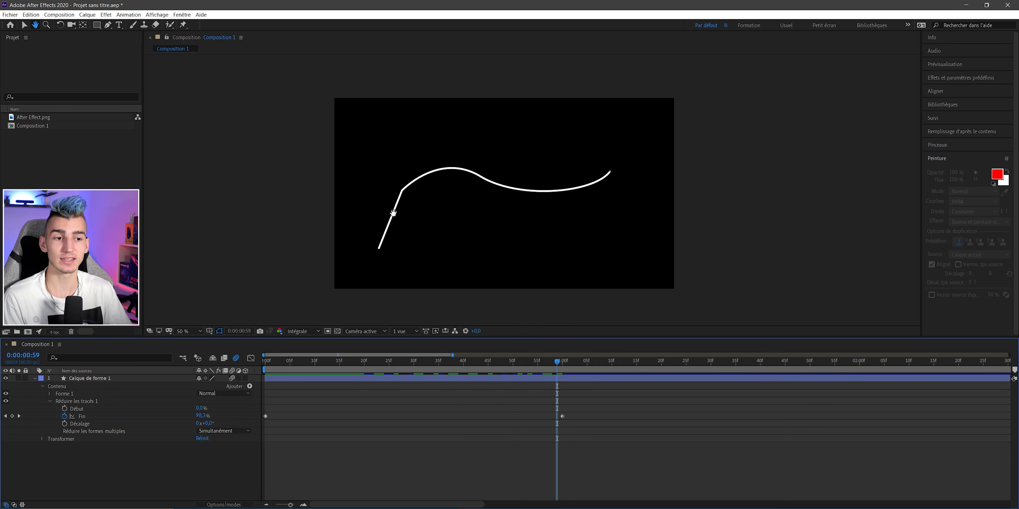
Step: Keyframe the trim's Début property at 0 % on the first frame and at 100 % at 0:00:01:00
mouse_move(279, 361)
left_mouse_down()
mouse_move(256, 362)
mouse_move(311, 363)
mouse_move(264, 369)
left_mouse_up()
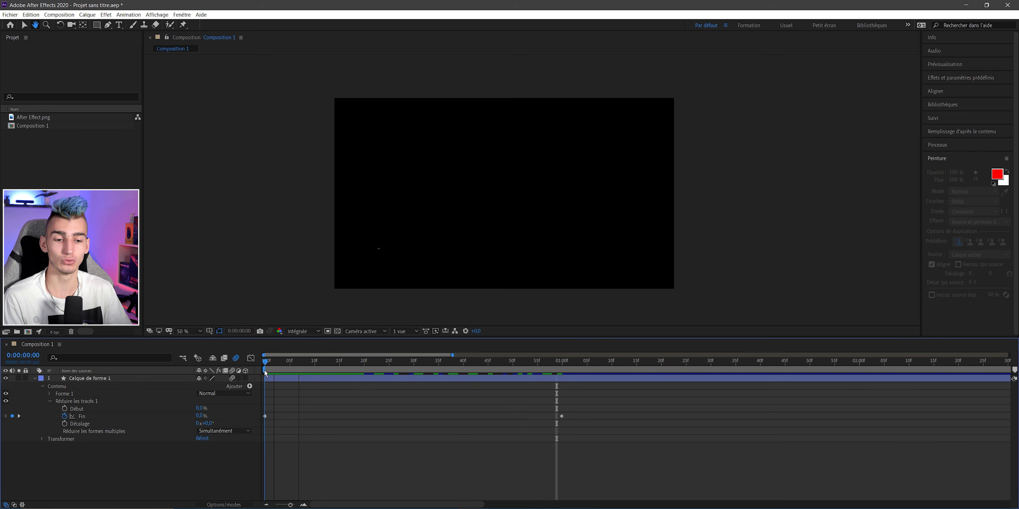
key("v")
left_click(64, 410)
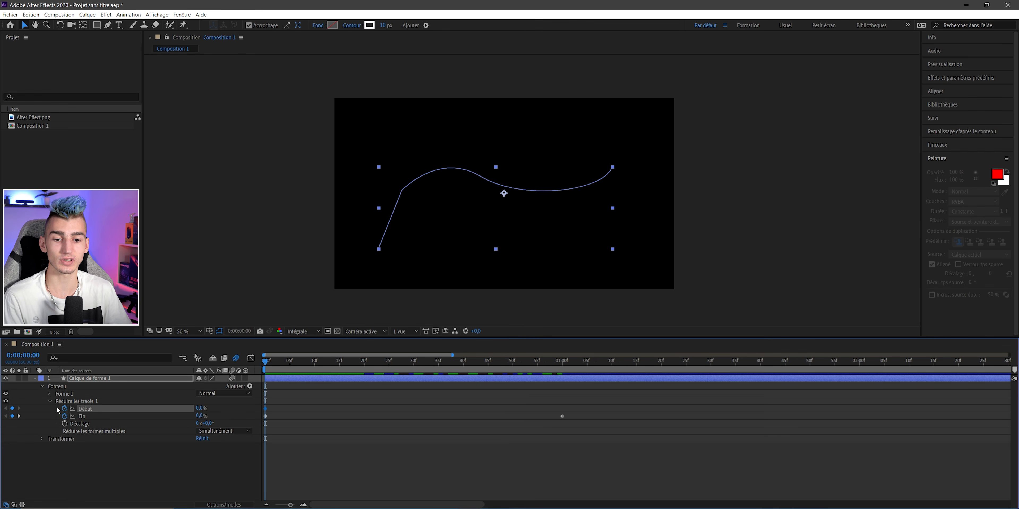
left_click(563, 362)
left_click(209, 408)
type("100")
key("Return")
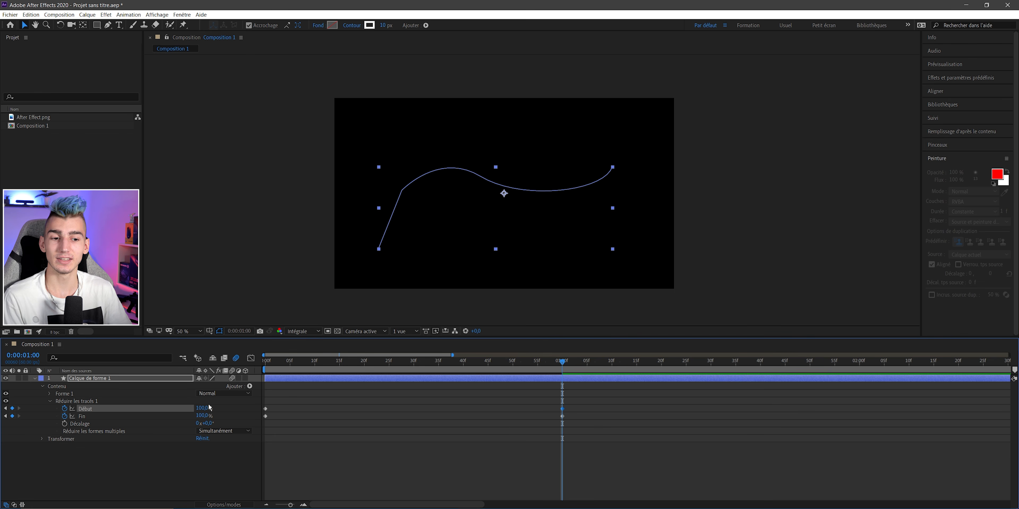
Step: Shift both Début keyframes 10 frames later, so that the first one sits at frame 10, and deselect them
left_click_drag(279, 364, 295, 390)
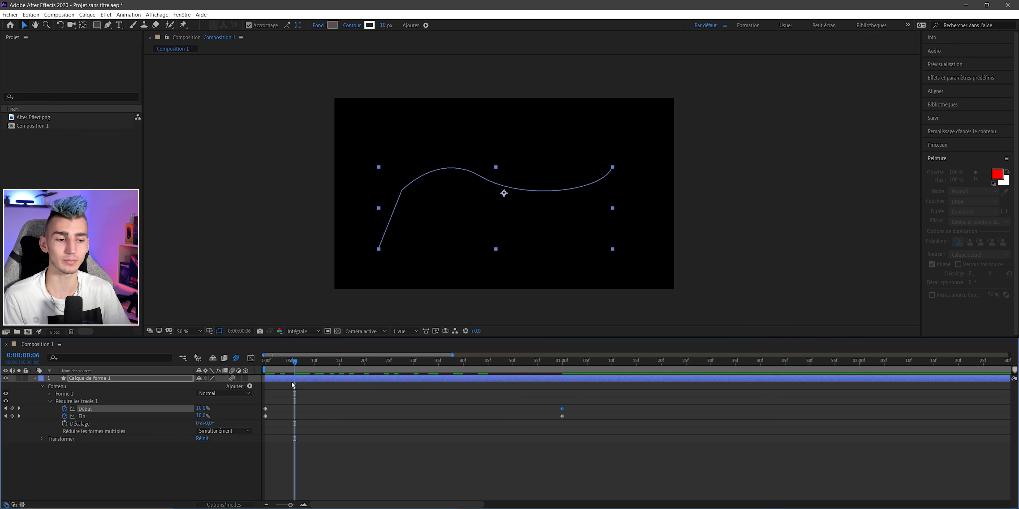
left_click_drag(578, 399, 314, 410)
key("F2")
Step: Play the offset trim animation from the first frame to examine the travelling line
key("Home")
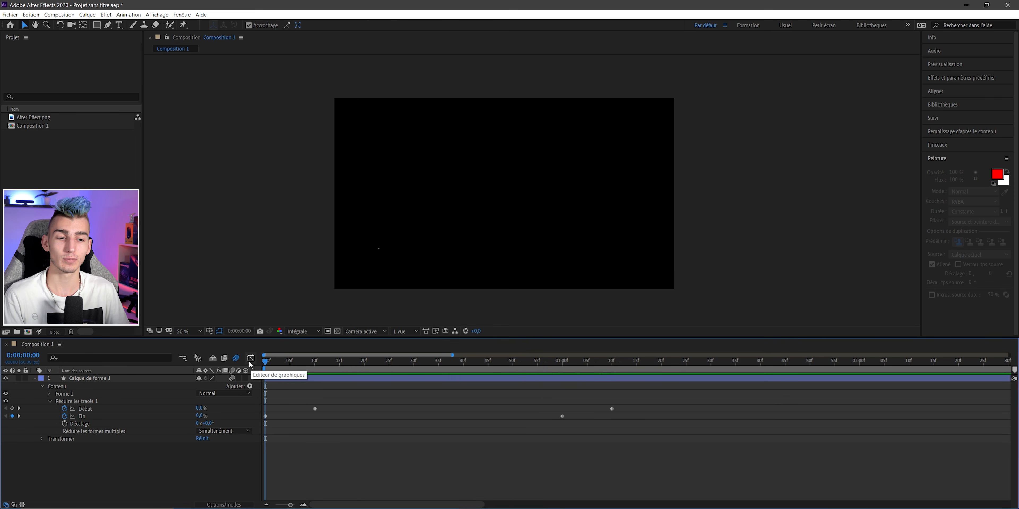
key("space")
key("space")
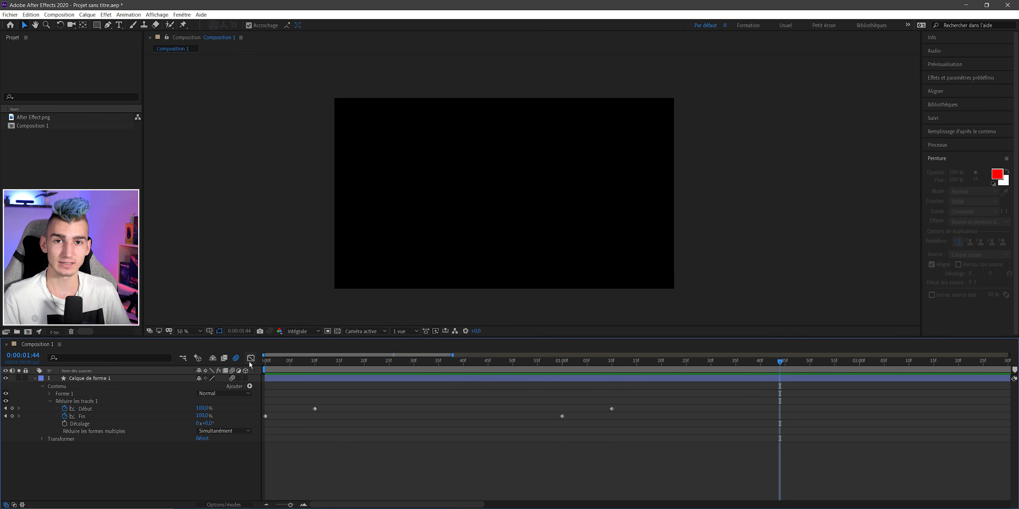
Step: Delete the curved path's shape layer from the composition
left_click(119, 379)
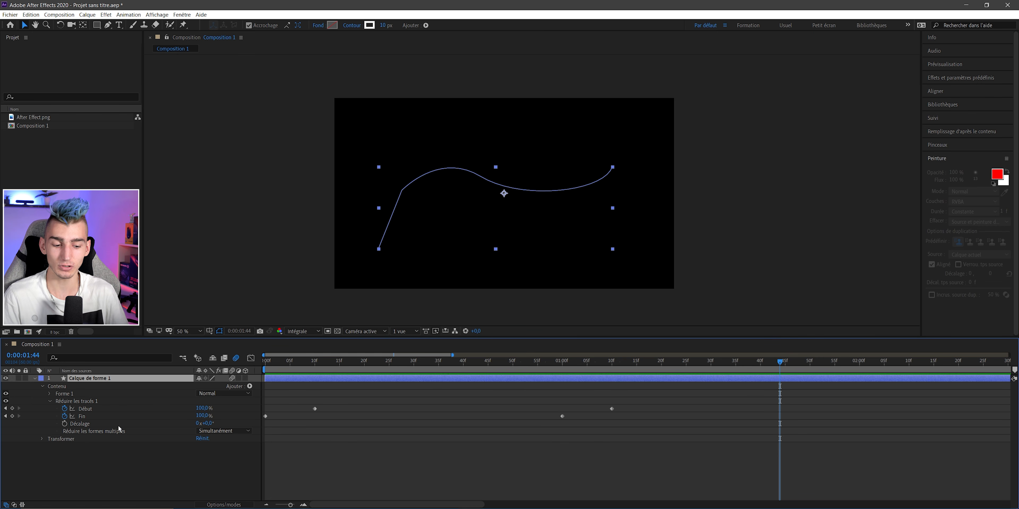
key("Delete")
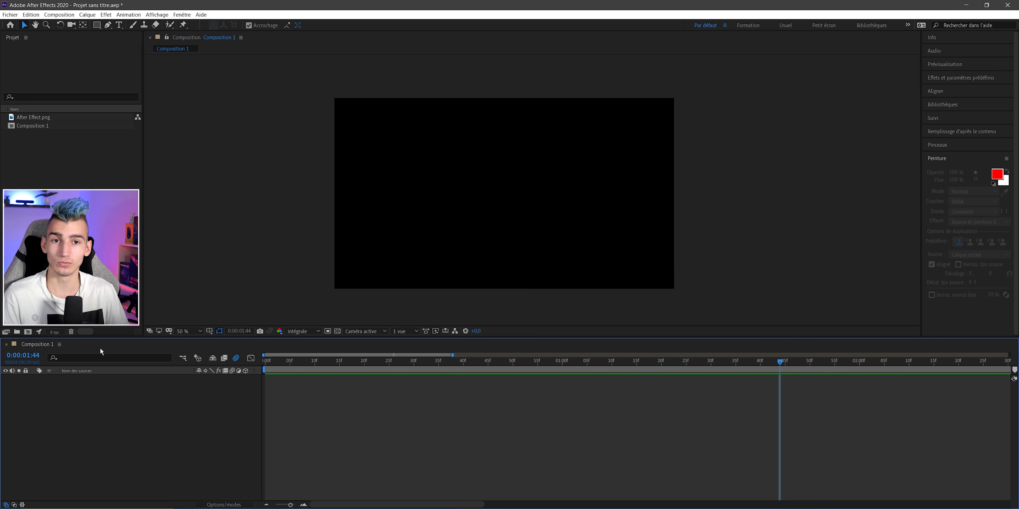
Step: Create a text layer reading "TEST" near the centre of the composition with the Text tool
left_click(119, 25)
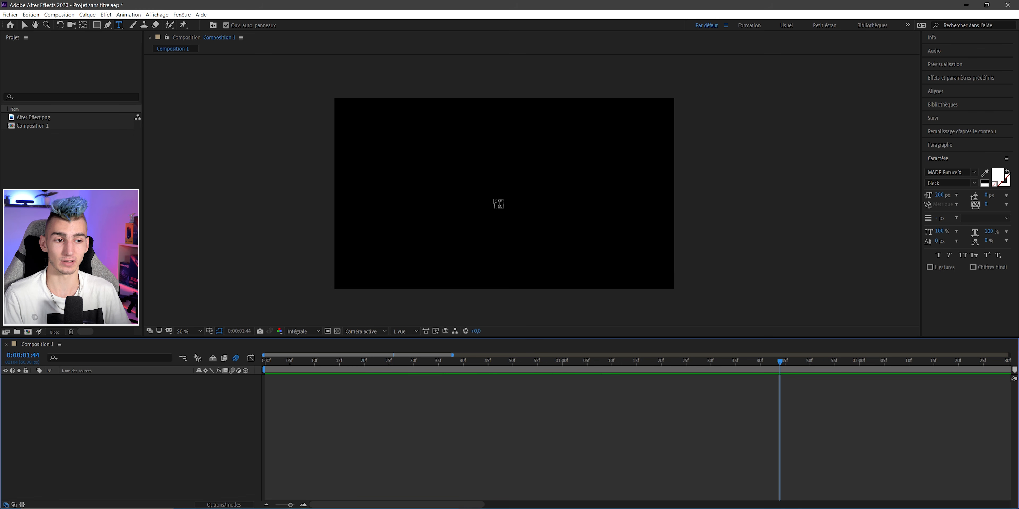
left_click(499, 203)
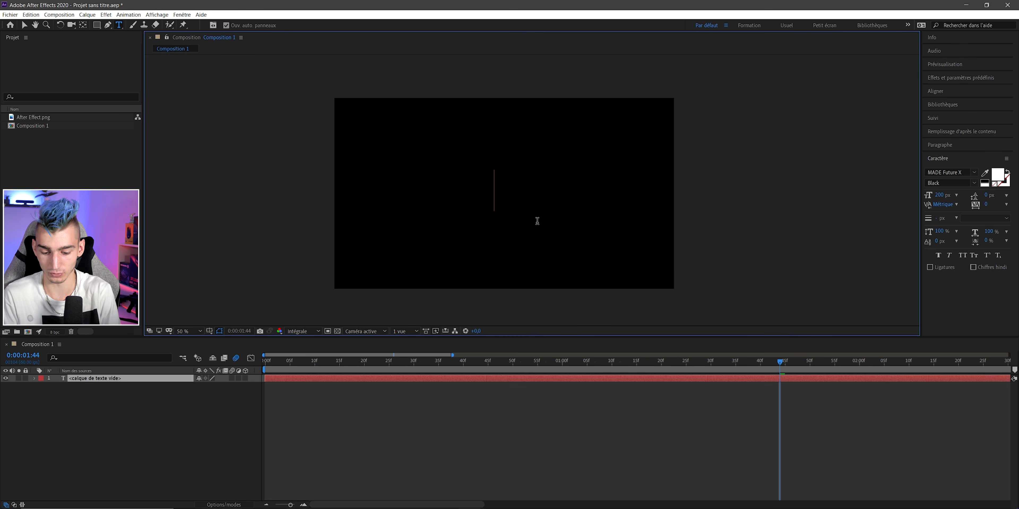
type("TEST")
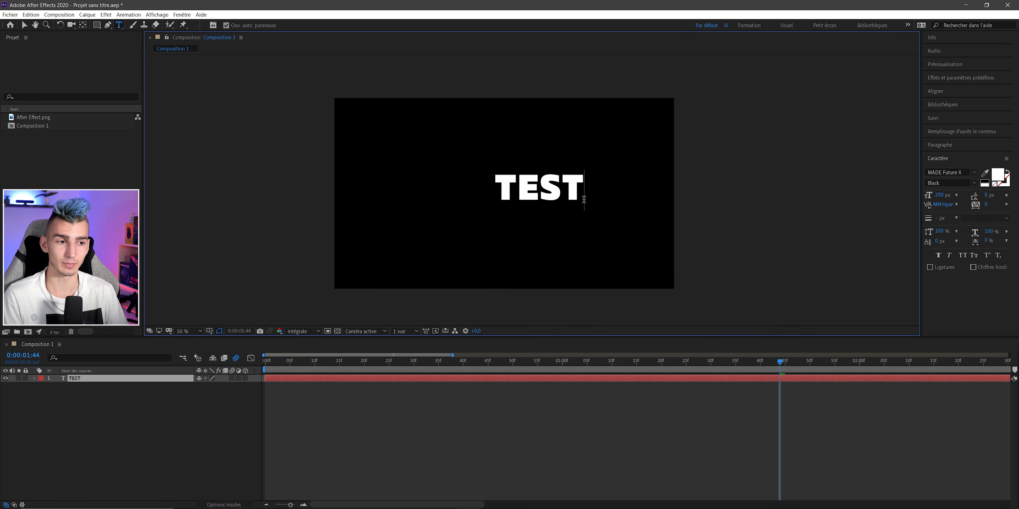
Step: Select all the letters of TEST and browse the available fonts without changing the current one
key("shift+Left")
key("shift+Left")
key("shift+Left")
key("shift+Left")
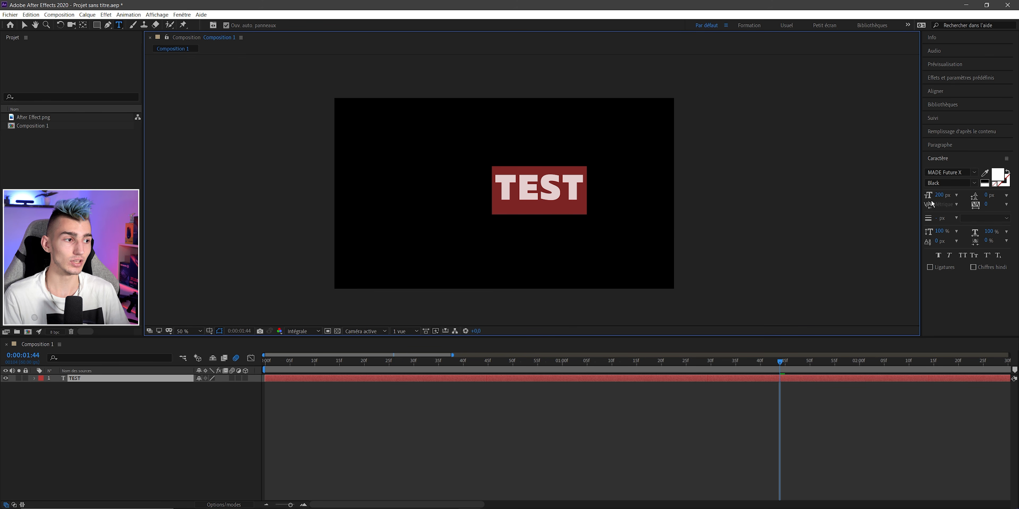
left_click(975, 174)
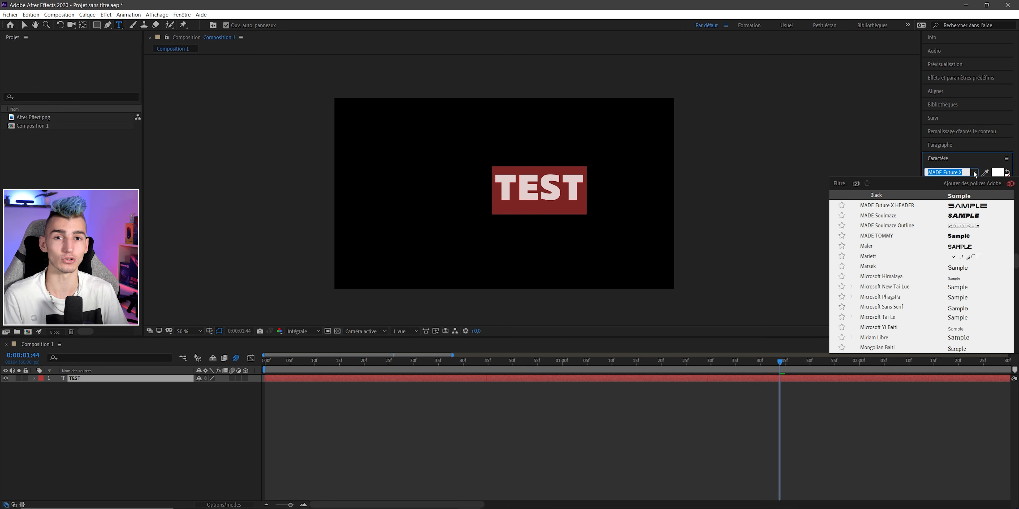
scroll(902, 257, "up", 15)
scroll(878, 218, "up", 2)
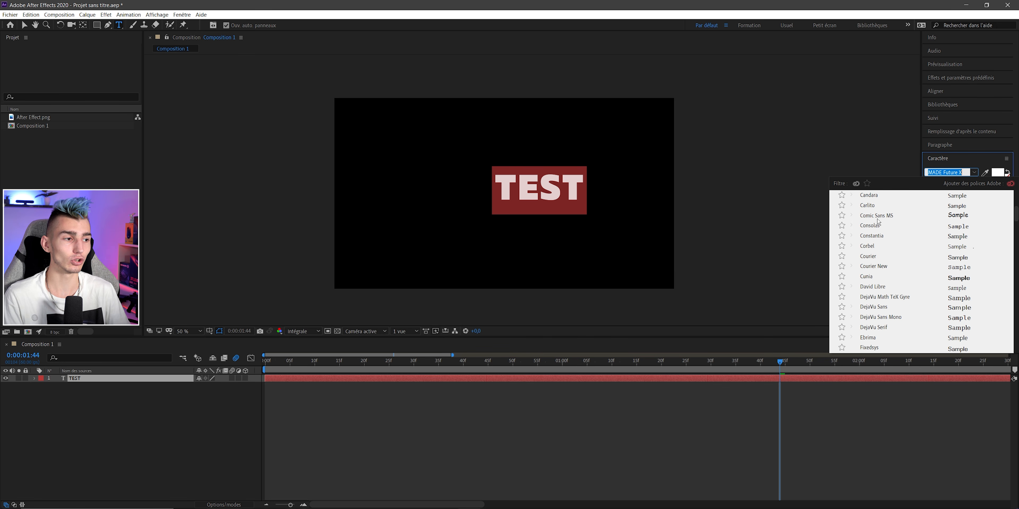
key("Escape")
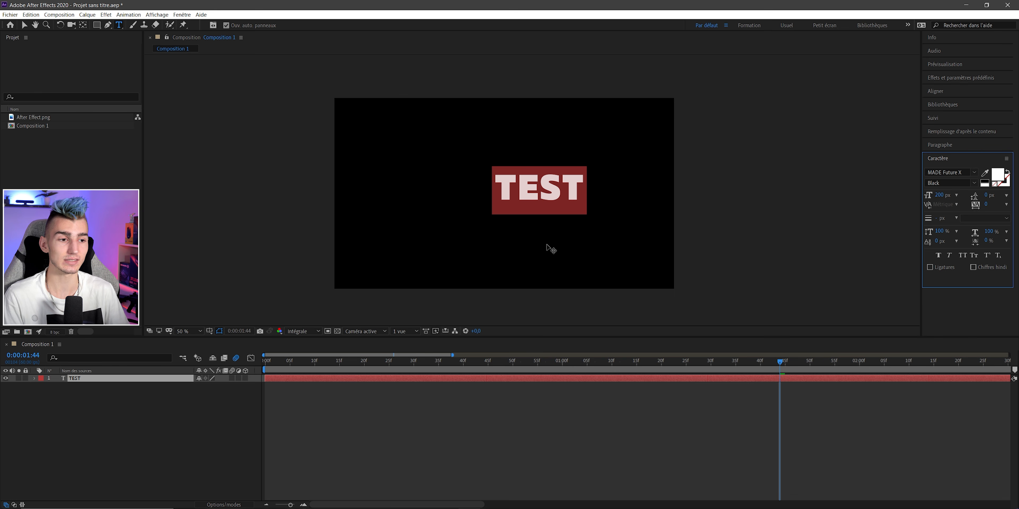
Step: Move the TEST text to the middle of the composition and set its font size to 254 px
left_click_drag(532, 250, 503, 253)
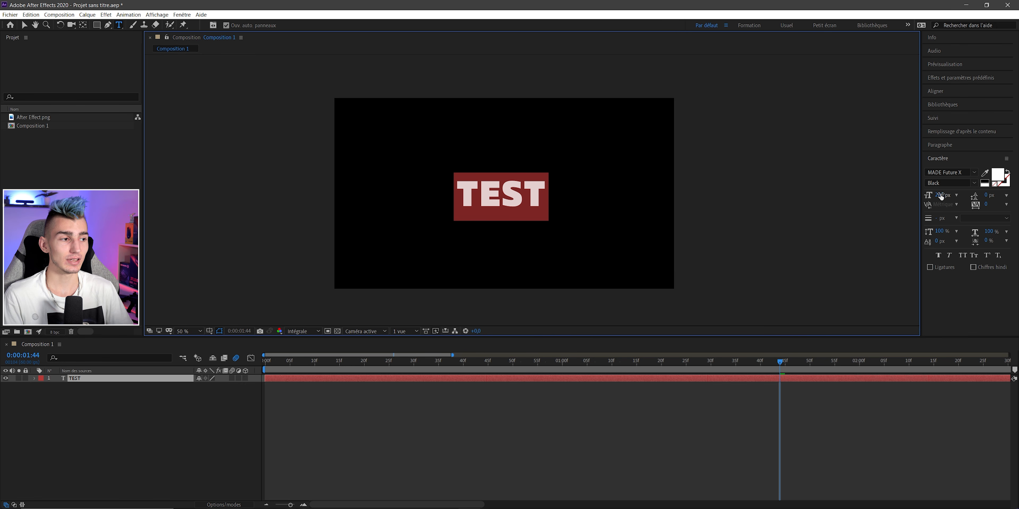
left_click_drag(941, 197, 965, 196)
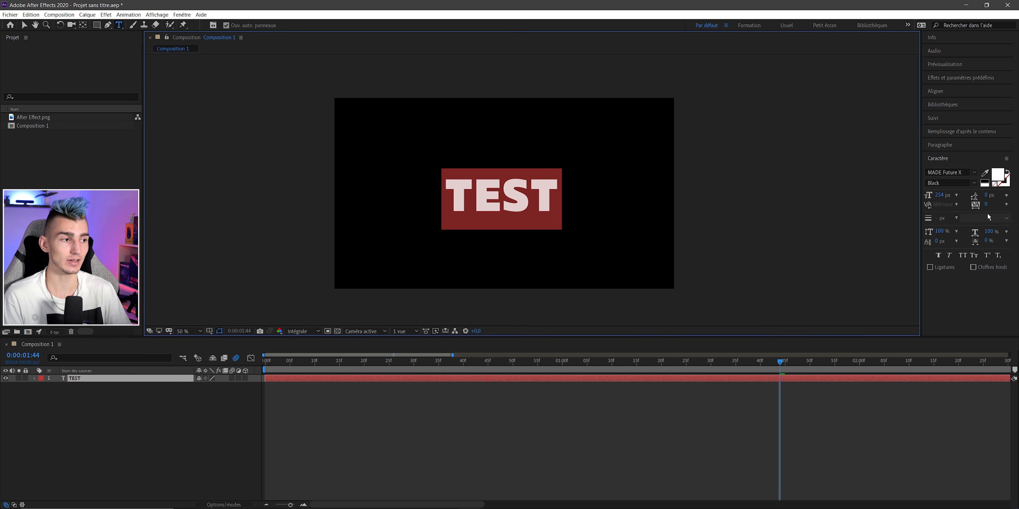
Step: Try wide and tight letter tracking on TEST, including 200 and -100, and return to the original spacing
mouse_move(985, 204)
left_mouse_down()
mouse_move(1012, 204)
mouse_move(993, 204)
left_mouse_up()
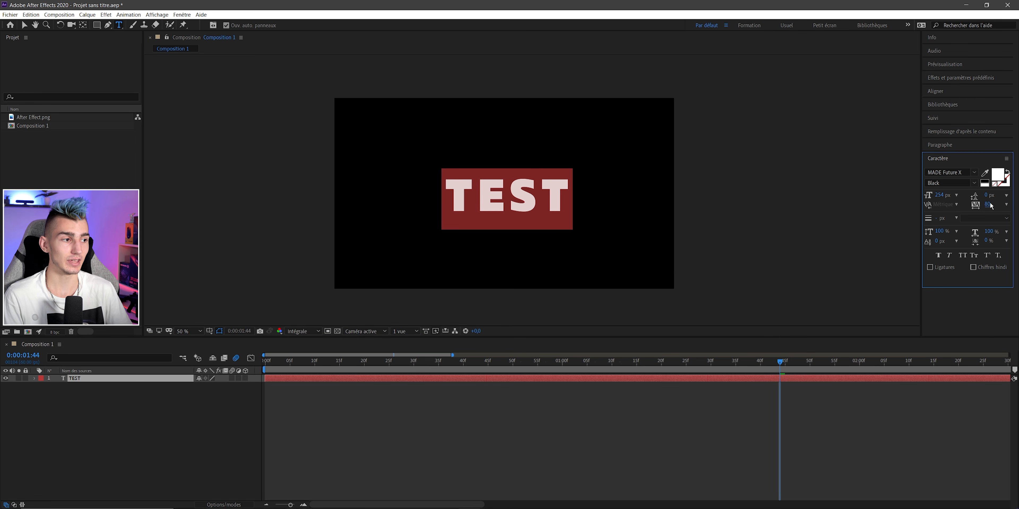
left_click(1006, 205)
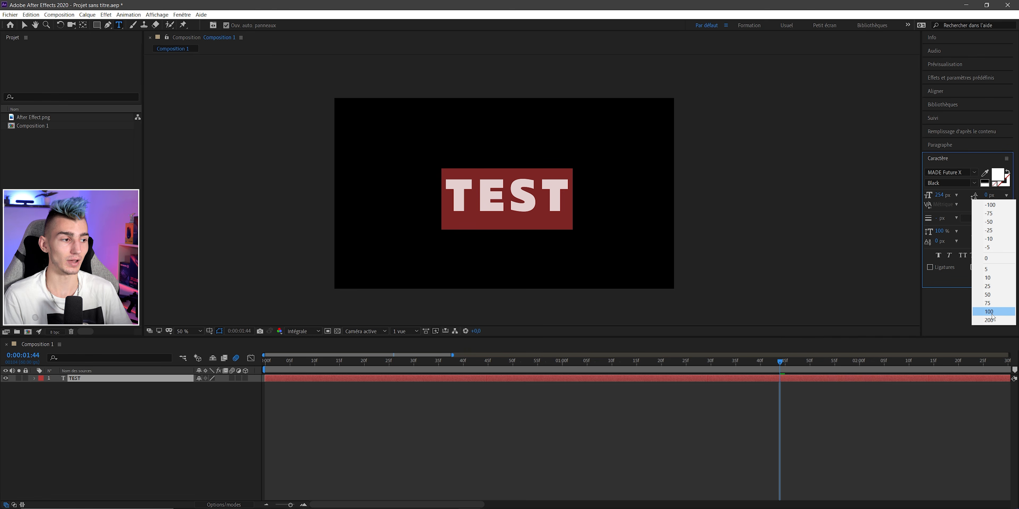
left_click(989, 320)
left_click(1006, 195)
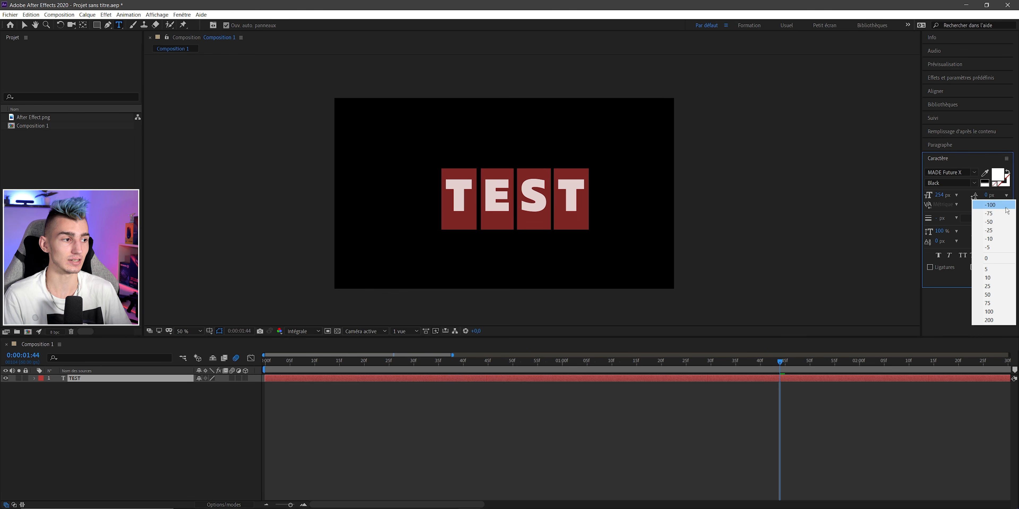
left_click(989, 204)
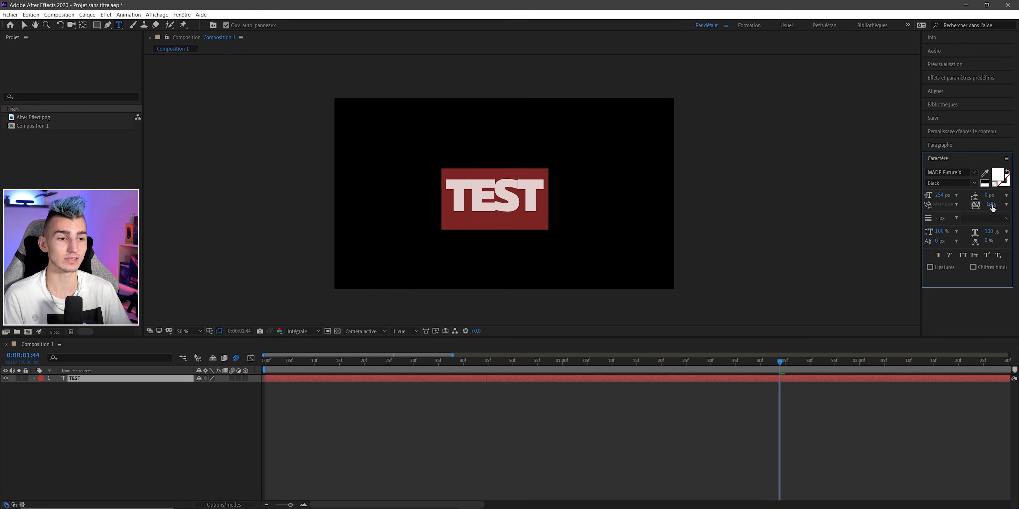
left_click(488, 266)
key("ctrl+a")
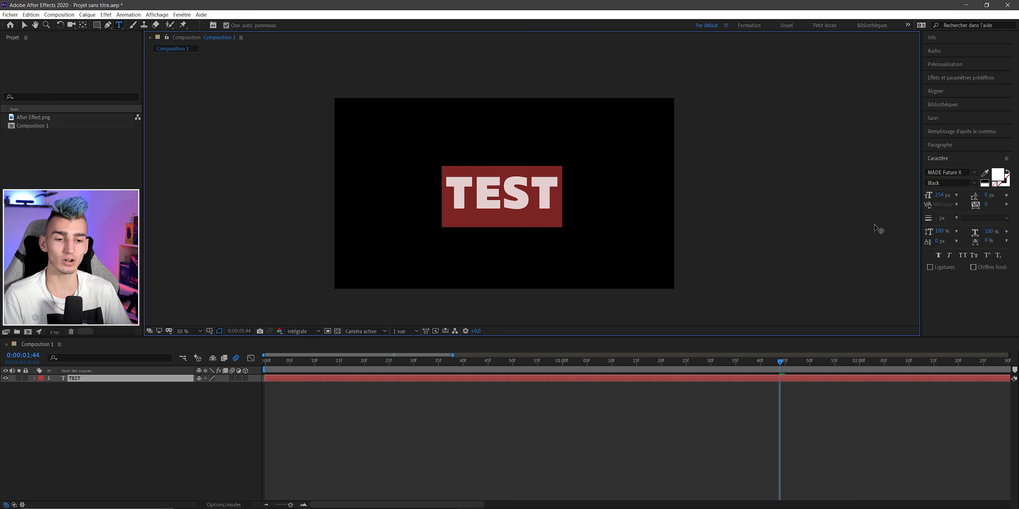
Step: Add an Approche (tracking) animator to the TEST text layer and select its Valeur d'approche property
left_click(34, 378)
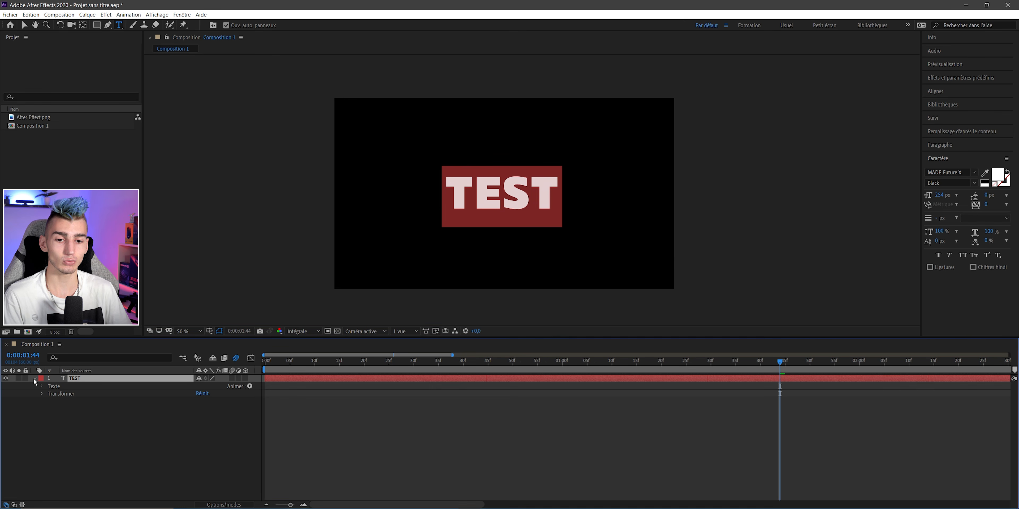
left_click(250, 390)
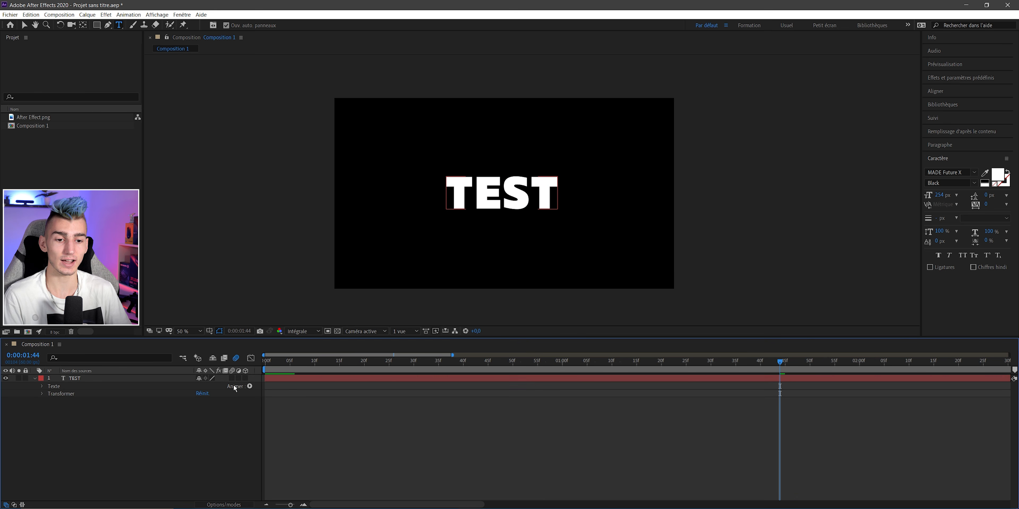
left_click(249, 387)
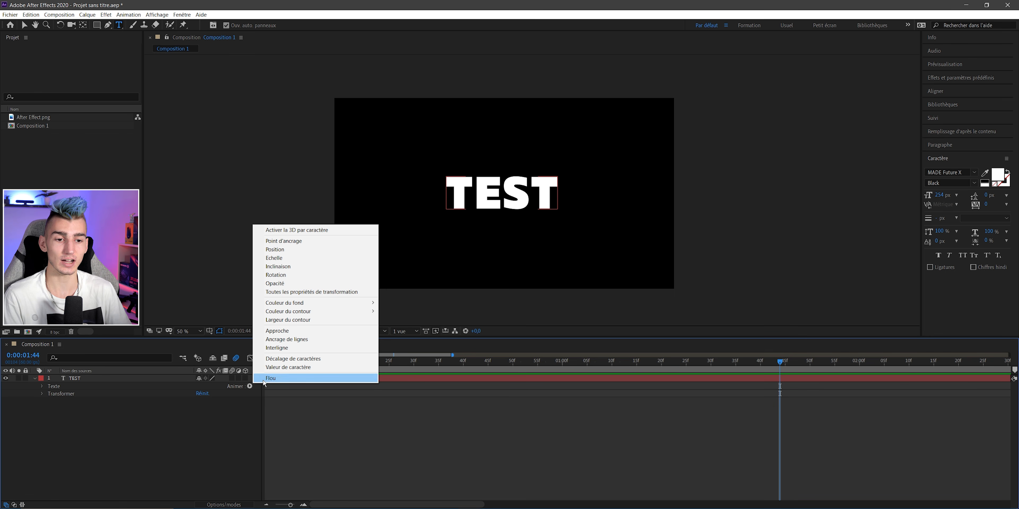
left_click(287, 332)
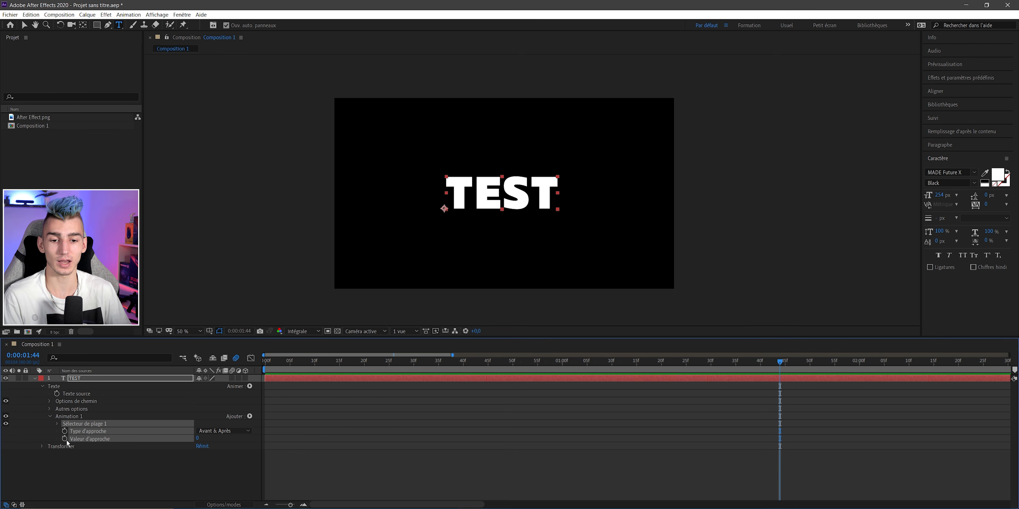
left_click(69, 456)
left_click(78, 430)
left_click(79, 439)
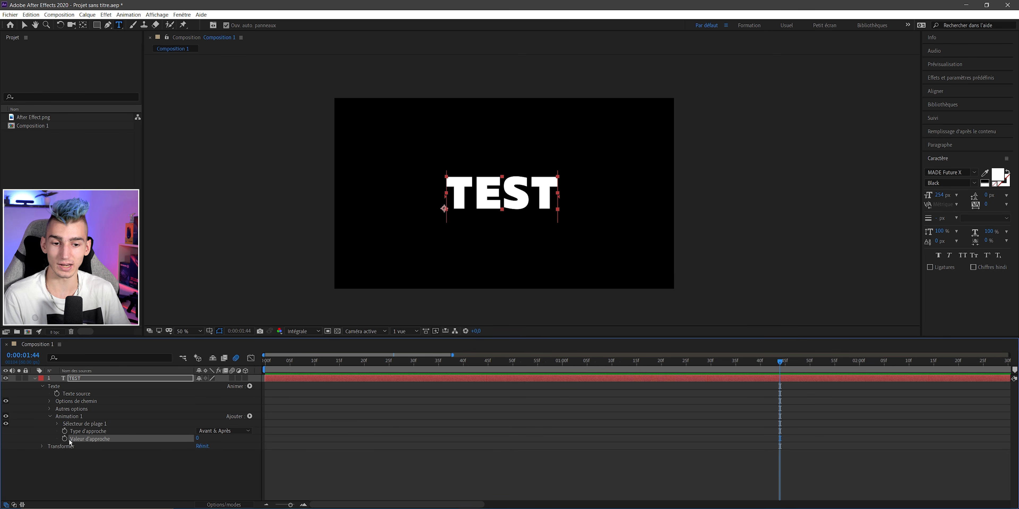
Step: Keyframe Valeur d'approche at 0 on the first frame and at 148 at one second
left_click(279, 369)
left_click_drag(279, 369, 264, 369)
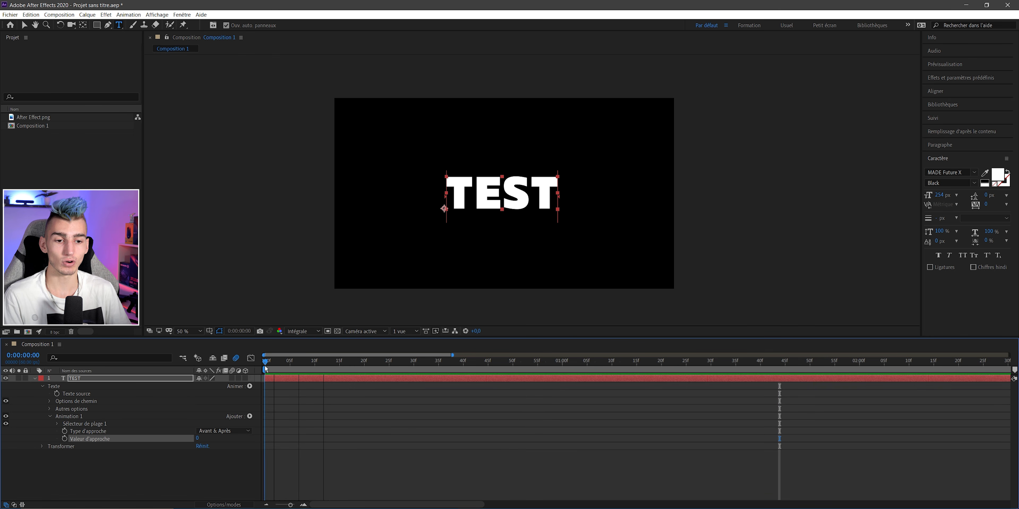
left_click(63, 439)
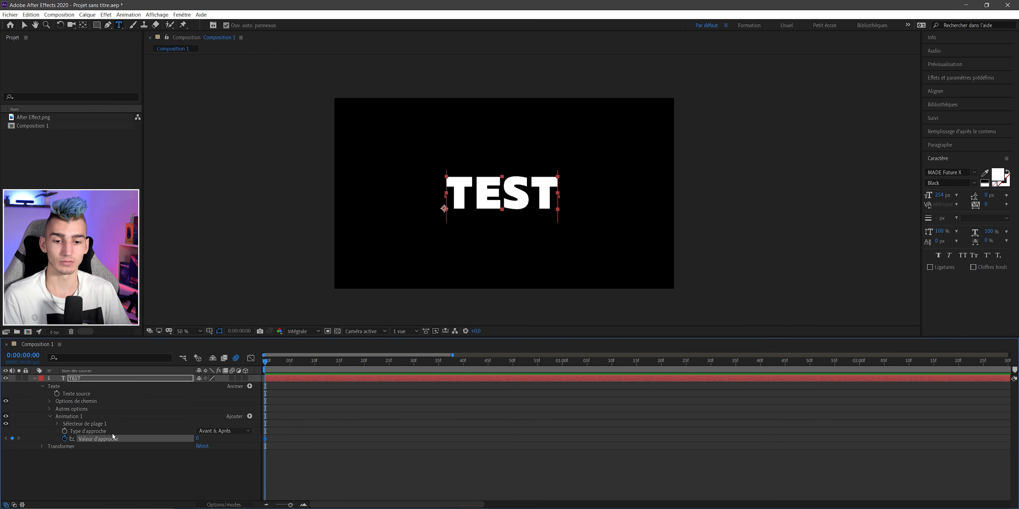
left_click(561, 366)
left_click_drag(203, 443, 266, 440)
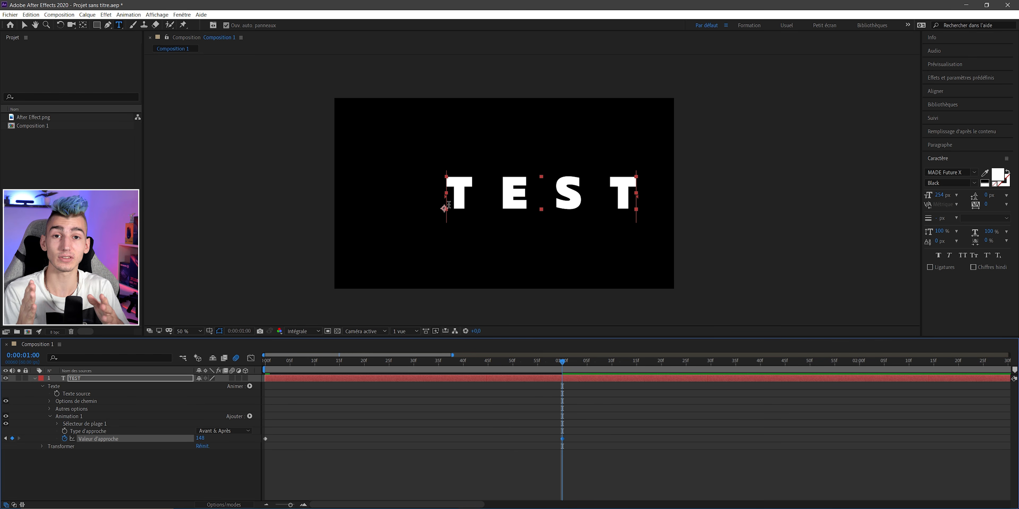
Step: Centre-align the TEST paragraph and reposition the text in the middle of the composition
key("Escape")
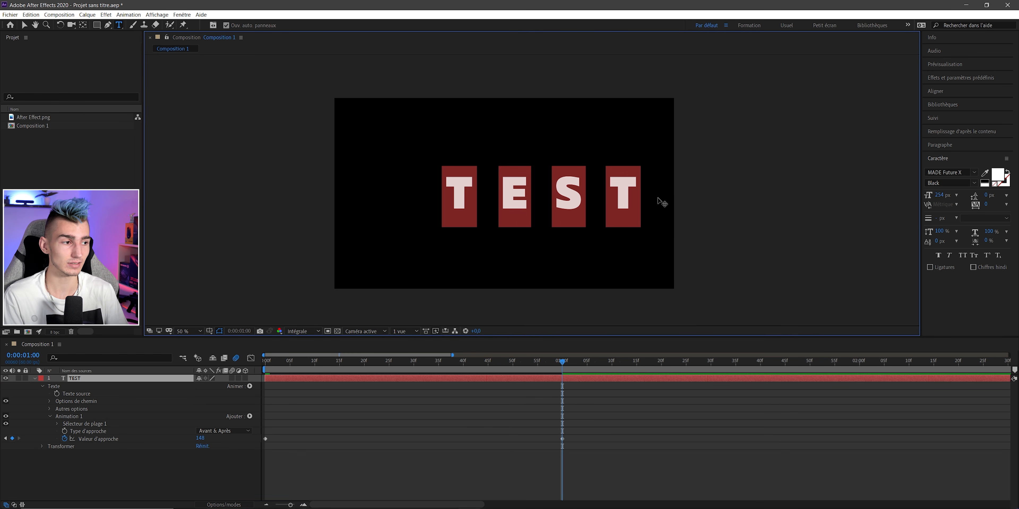
left_click(951, 145)
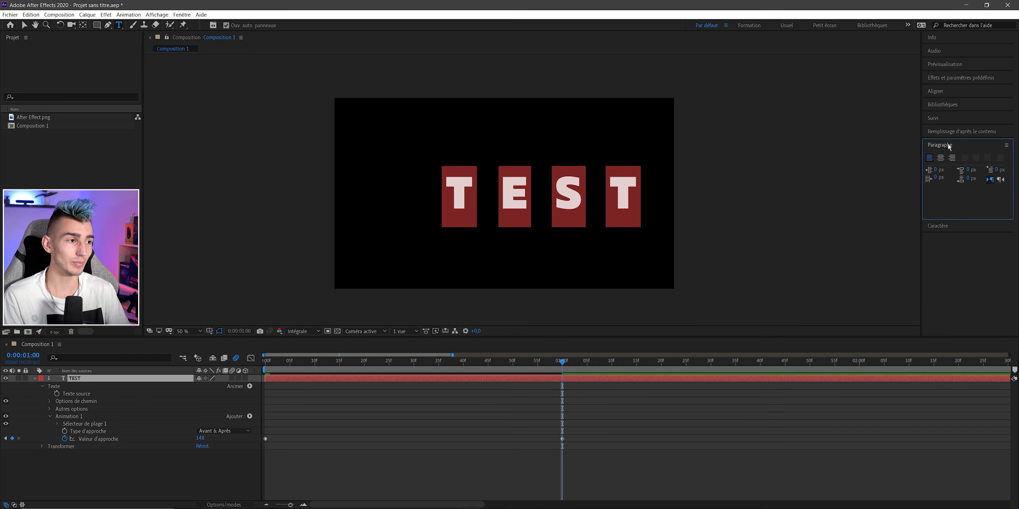
left_click(941, 158)
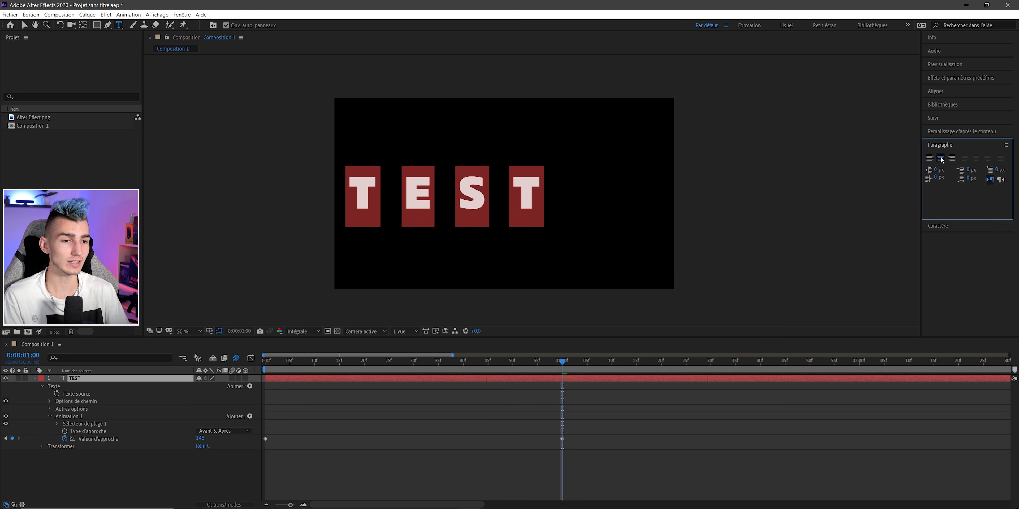
left_click_drag(424, 277, 431, 286)
Step: Play the tracking animation from the first frame to examine how the letters spread from the centre
key("space")
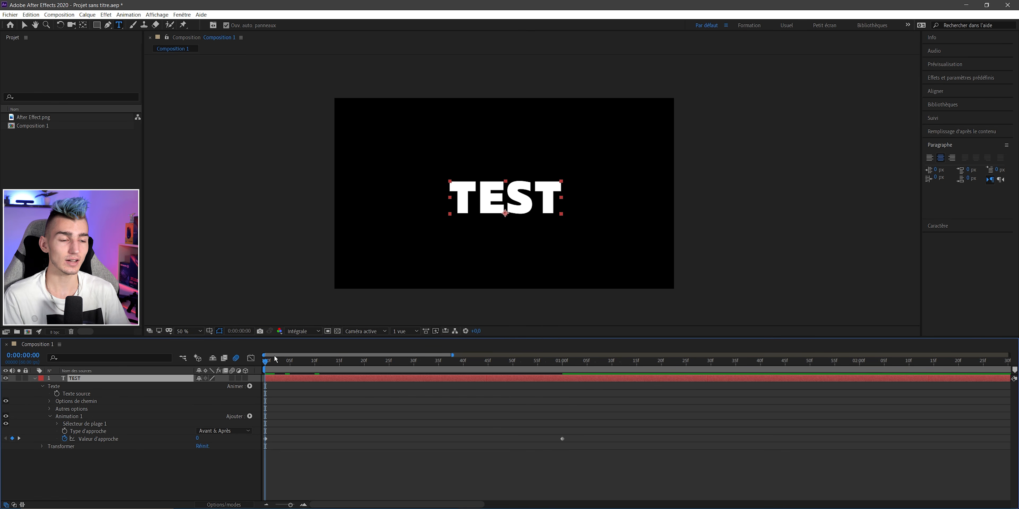
key("space")
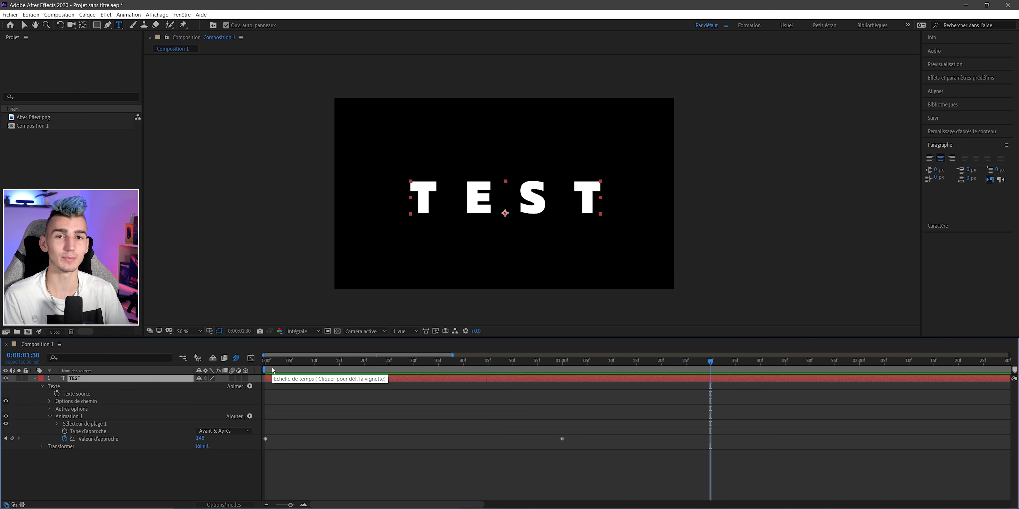
key("space")
key("space")
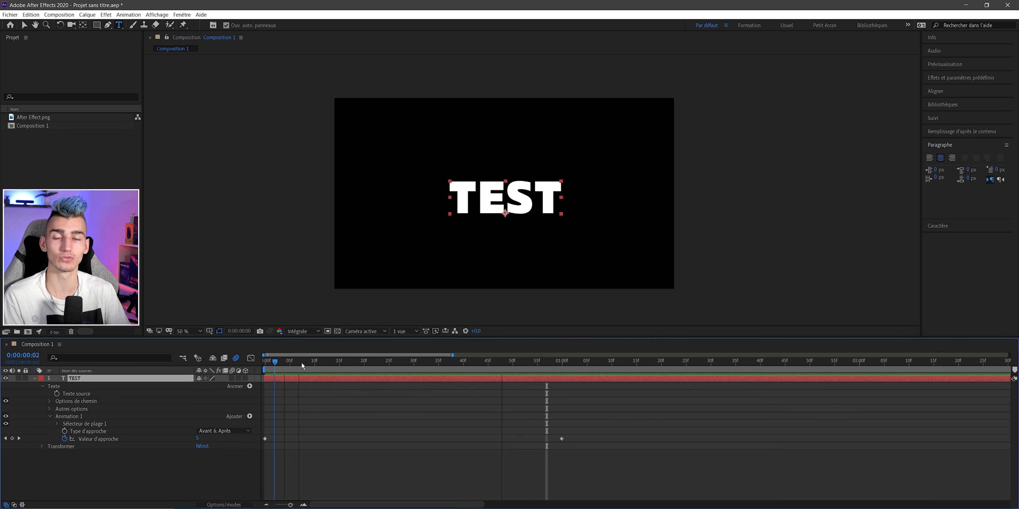
key("space")
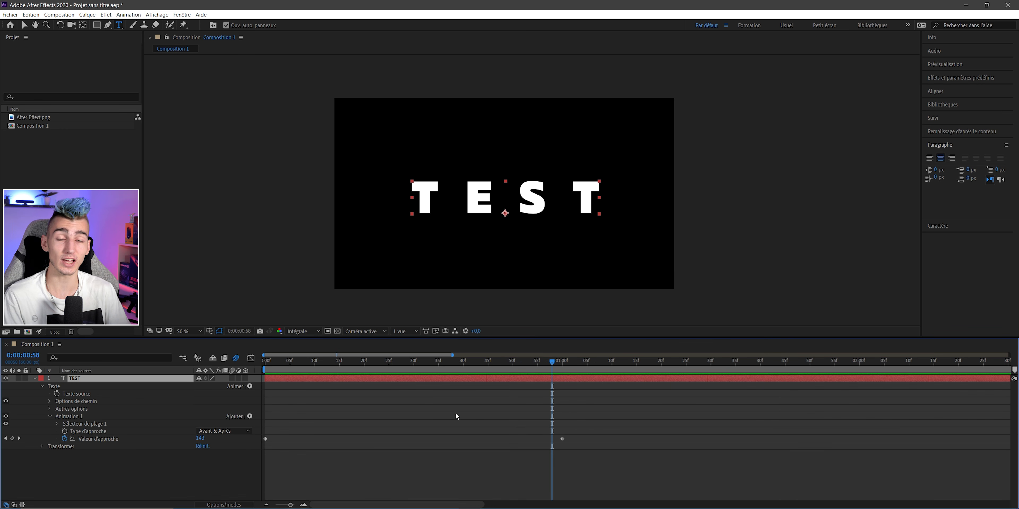
Step: Make the TEST layer 3D and keyframe its Y Rotation from 0 at the first frame to one full turn at one second
left_click(245, 379)
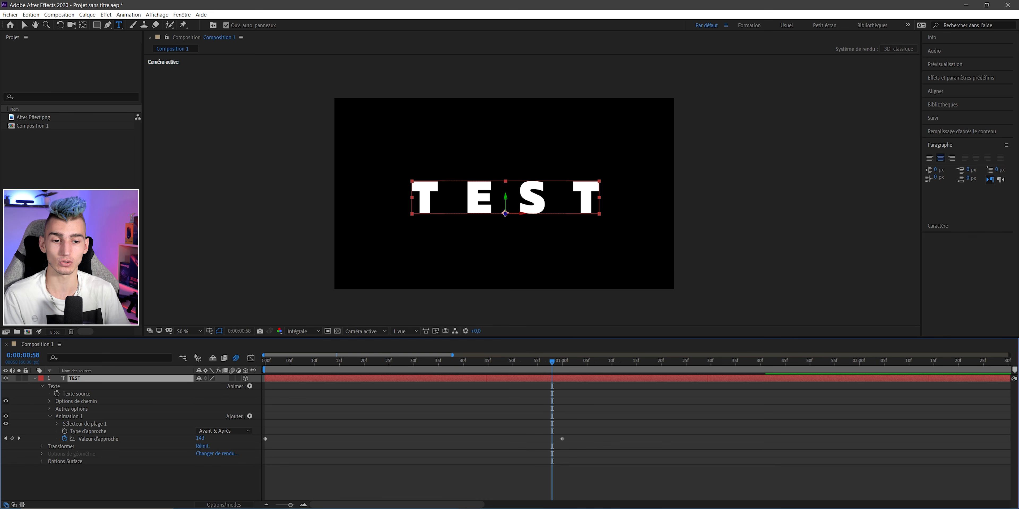
left_click(42, 446)
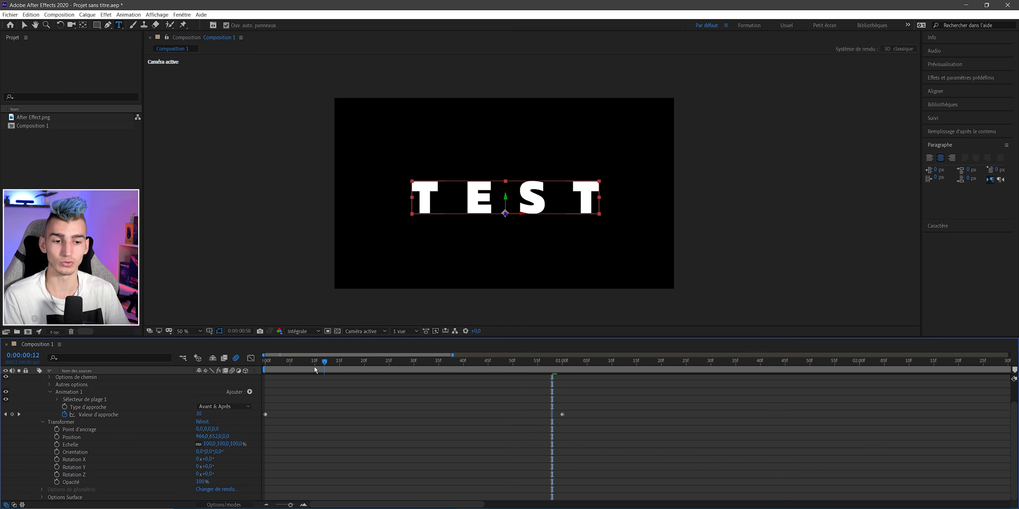
left_click_drag(318, 370, 266, 368)
left_click(56, 467)
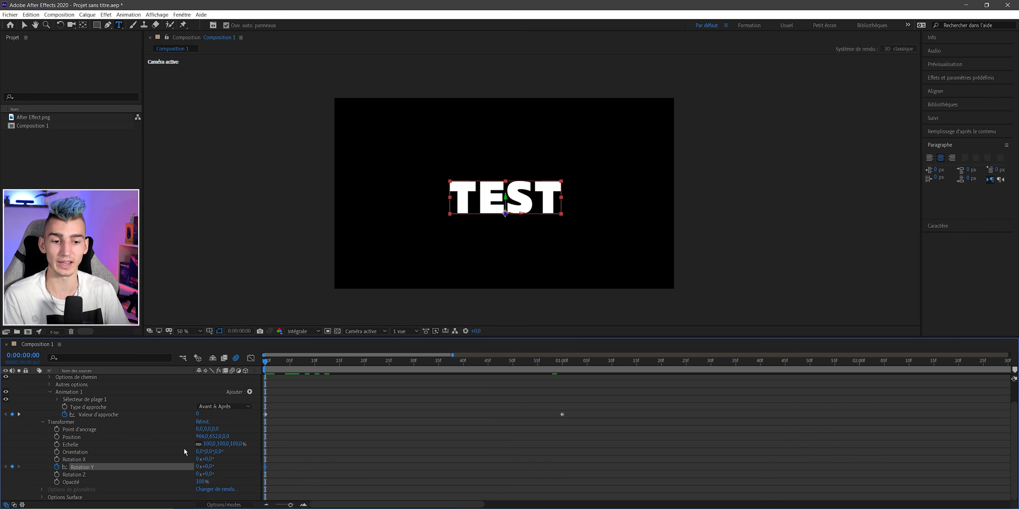
key("k")
left_click(198, 466)
type("1")
key("Return")
Step: Play the composition from the first frame to examine the combined Y rotation and tracking animation
left_click(270, 361)
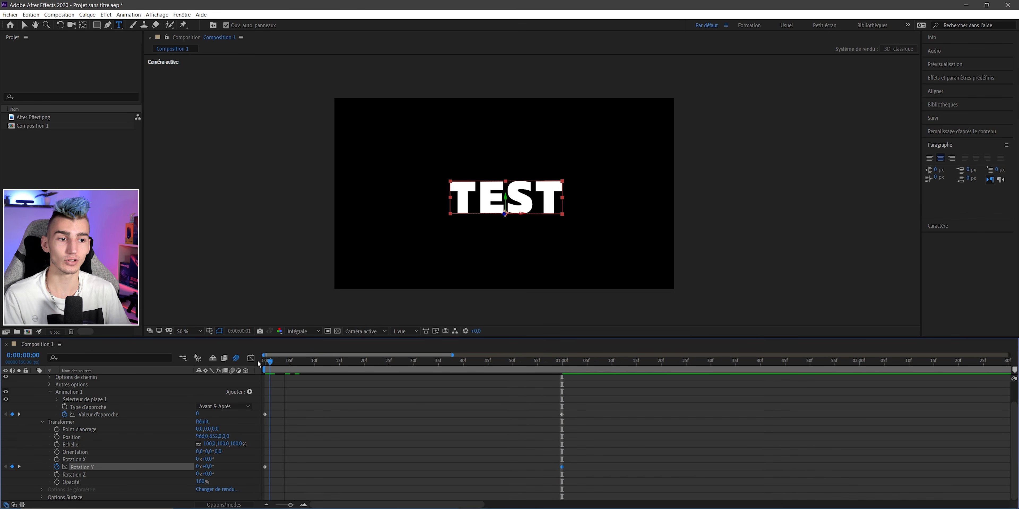
key("Home")
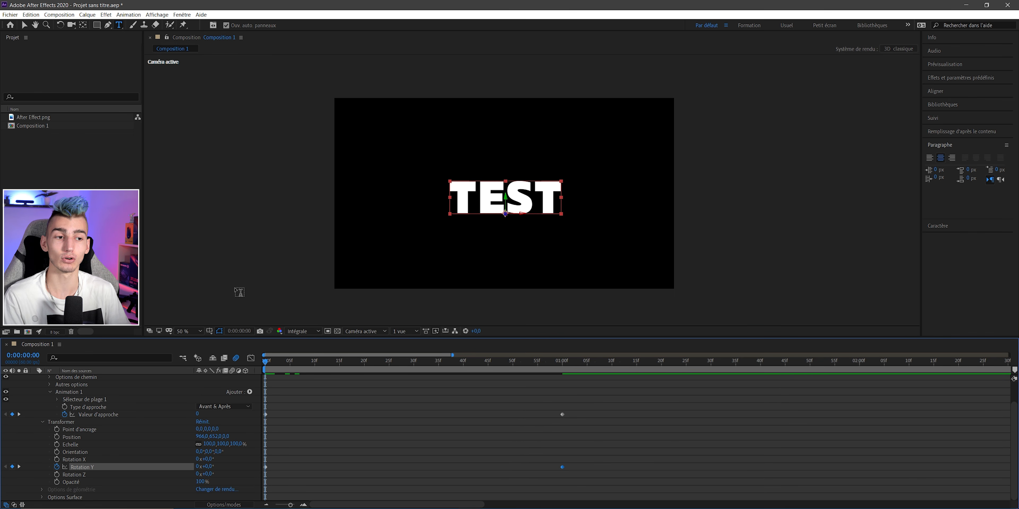
key("v")
key("space")
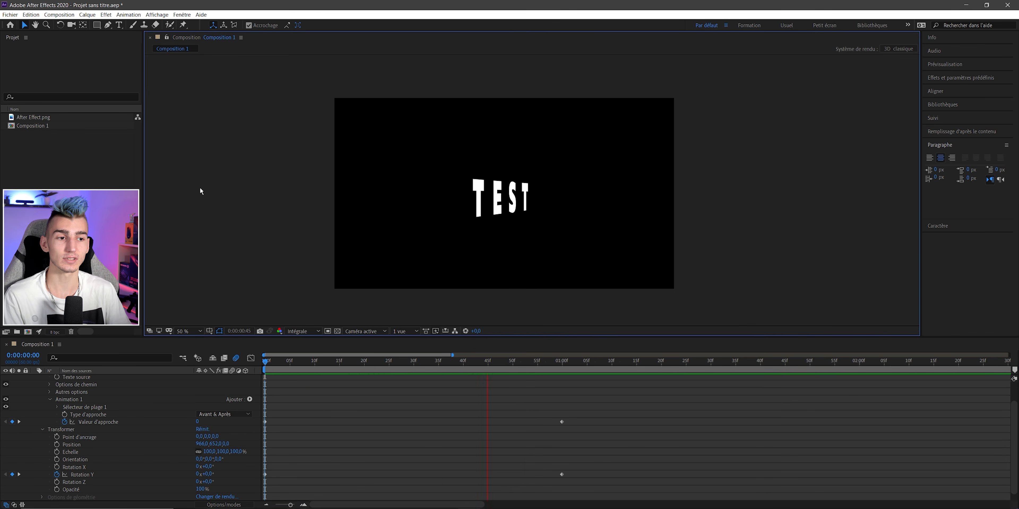
key("space")
Step: Create an empty text layer and import the audio file Intro.wav from the 3 - Audio folder into the project
key("ctrl+alt+shift+t")
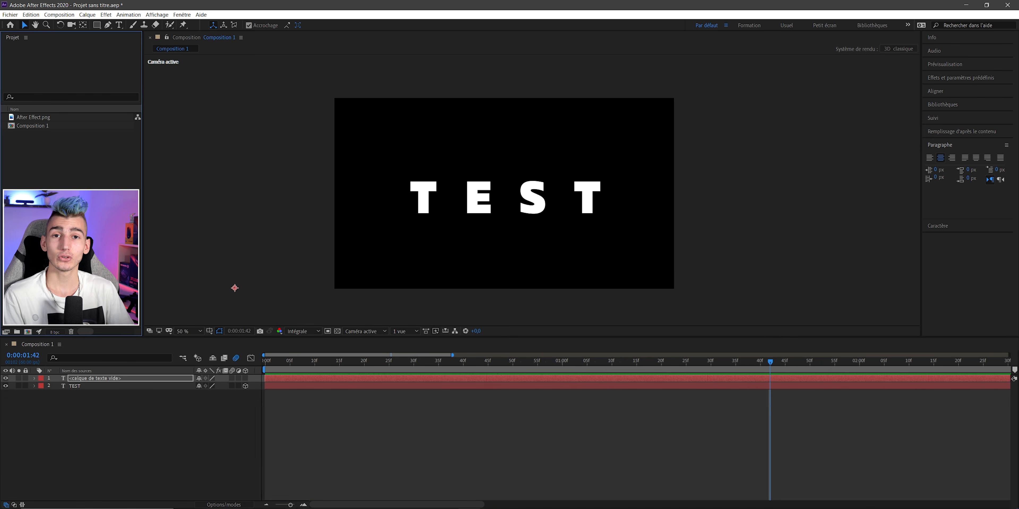
left_click(10, 15)
mouse_move(118, 119)
left_click(202, 120)
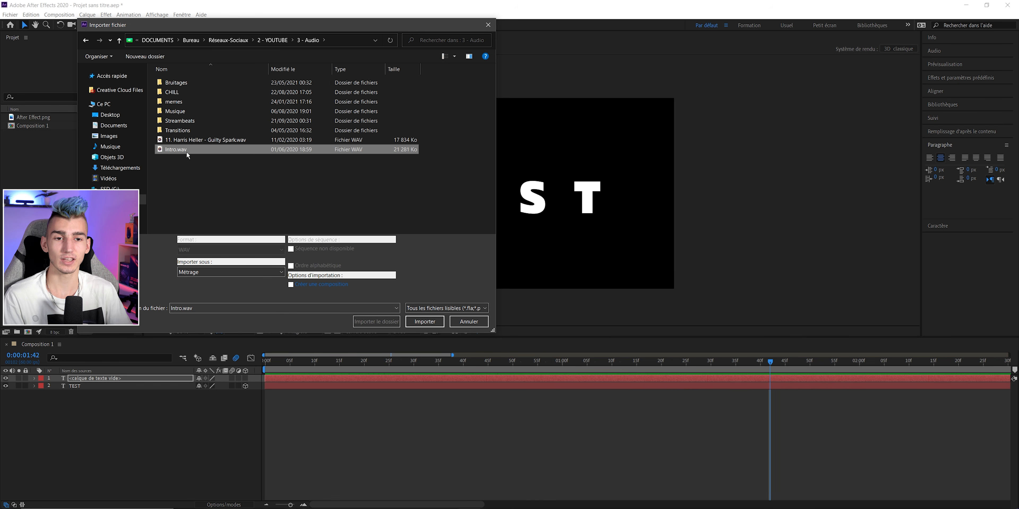
left_click(423, 323)
Step: Add Intro.wav to Composition 1 as the lowest layer, starting at the first frame
left_click_drag(28, 134, 16, 411)
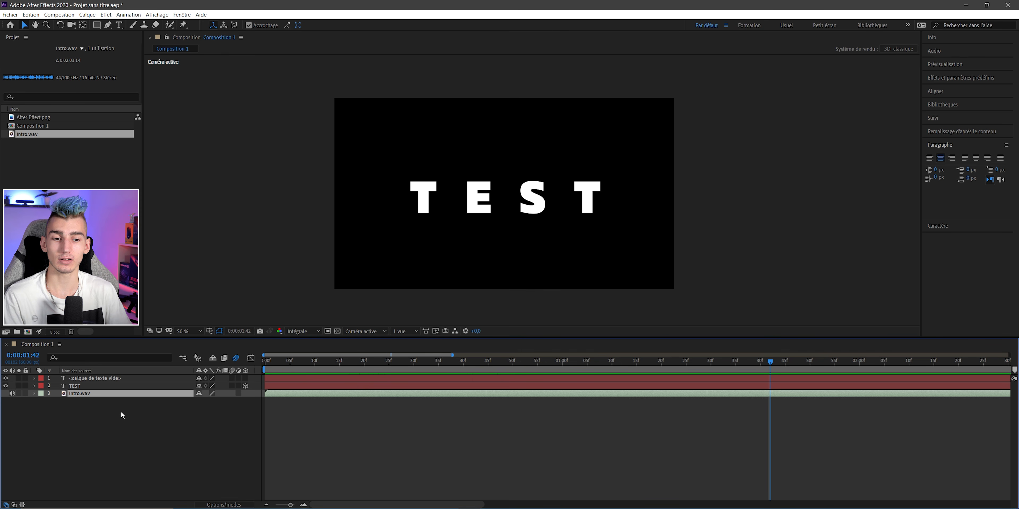
left_click(319, 422)
left_click(290, 393)
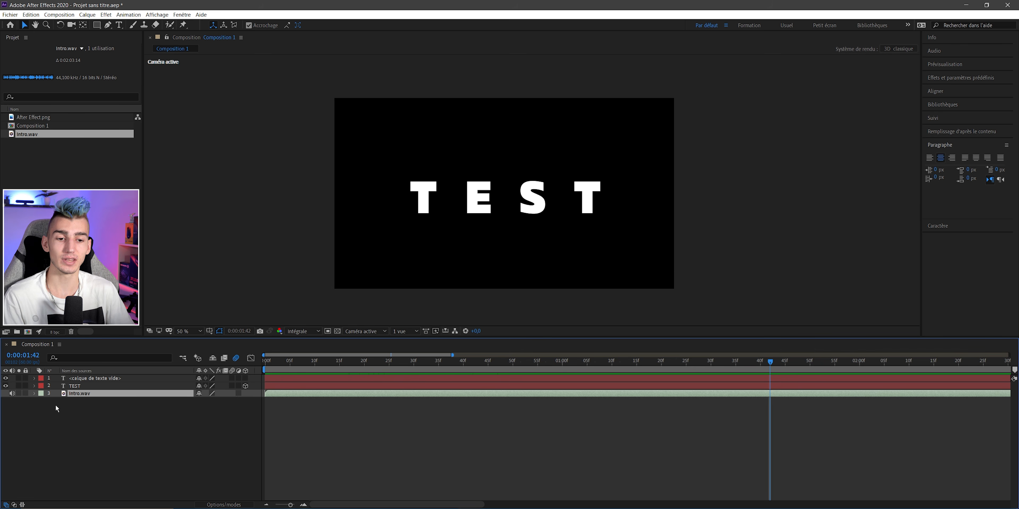
Step: Examine the Intro.wav layer's audio level property and the audio effects available for it, and return to the first frame
left_click(35, 394)
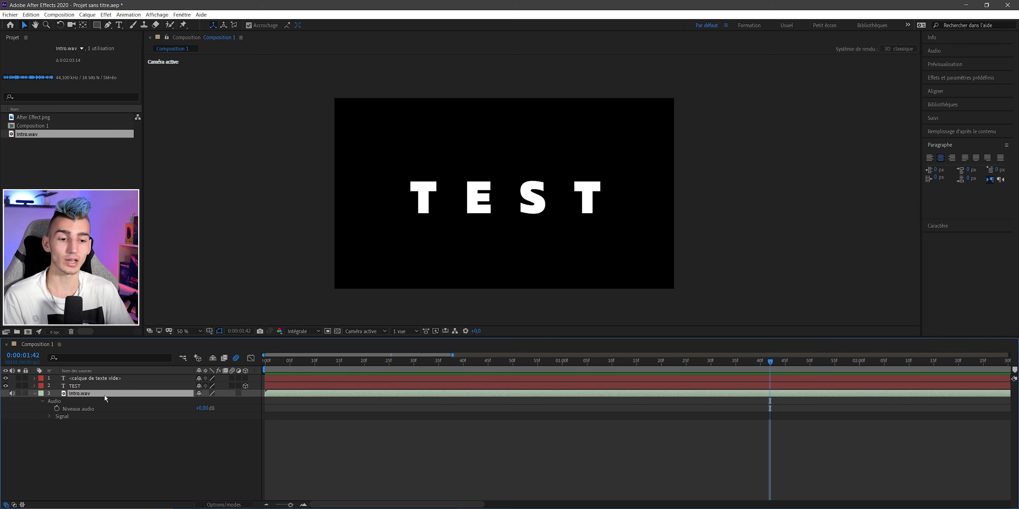
right_click(113, 396)
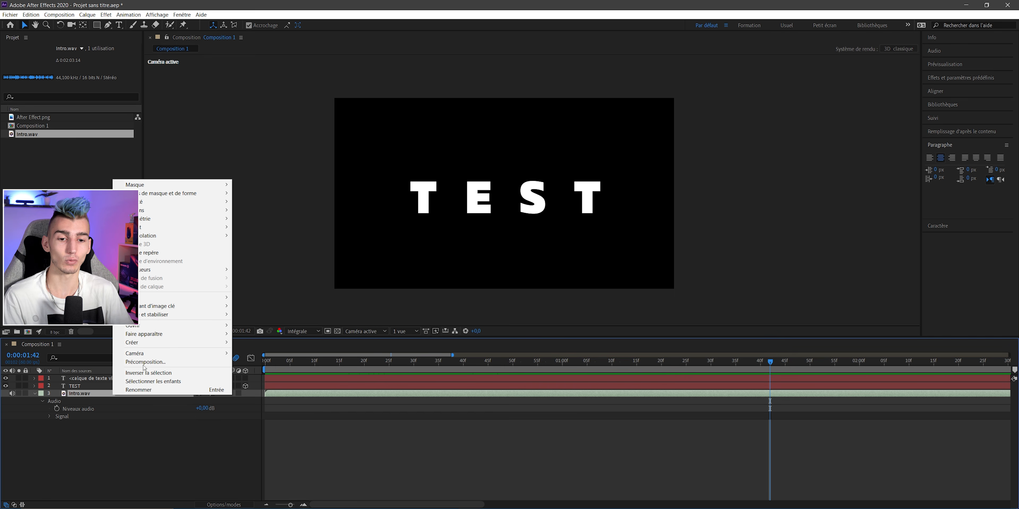
mouse_move(186, 297)
mouse_move(260, 86)
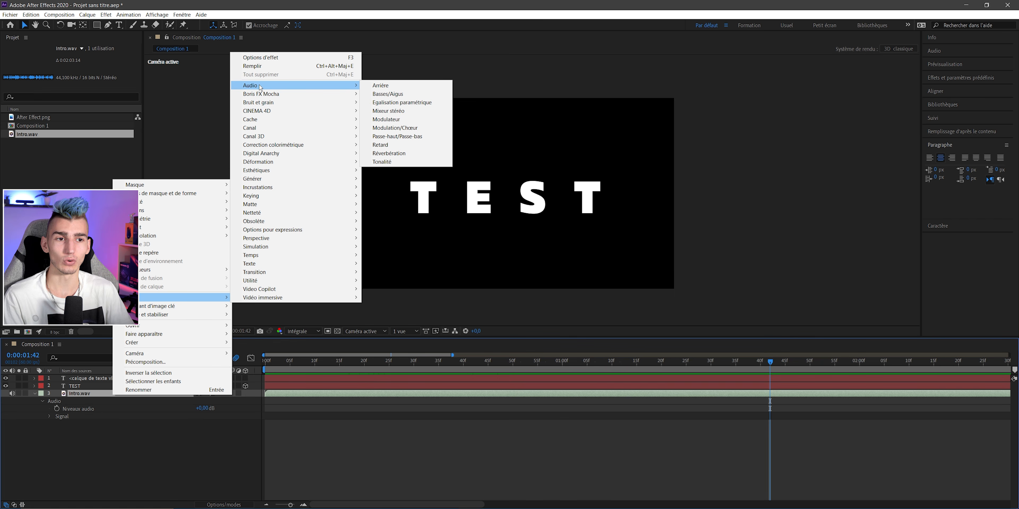
left_click(79, 416)
left_click(81, 411)
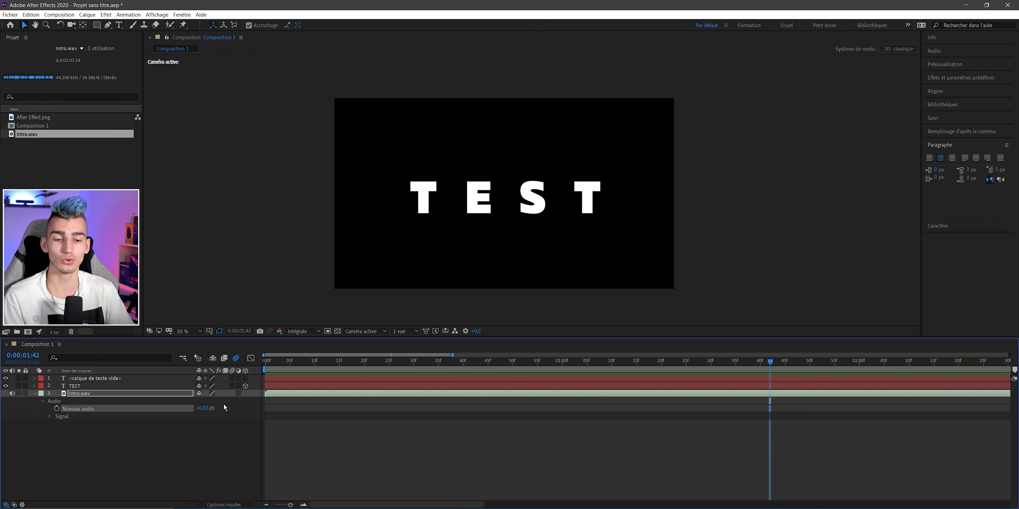
key("Home")
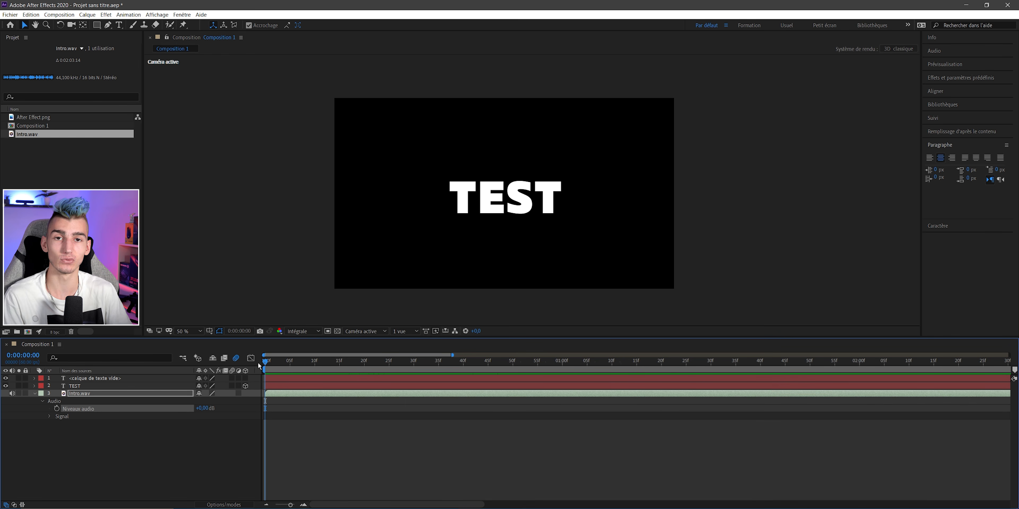
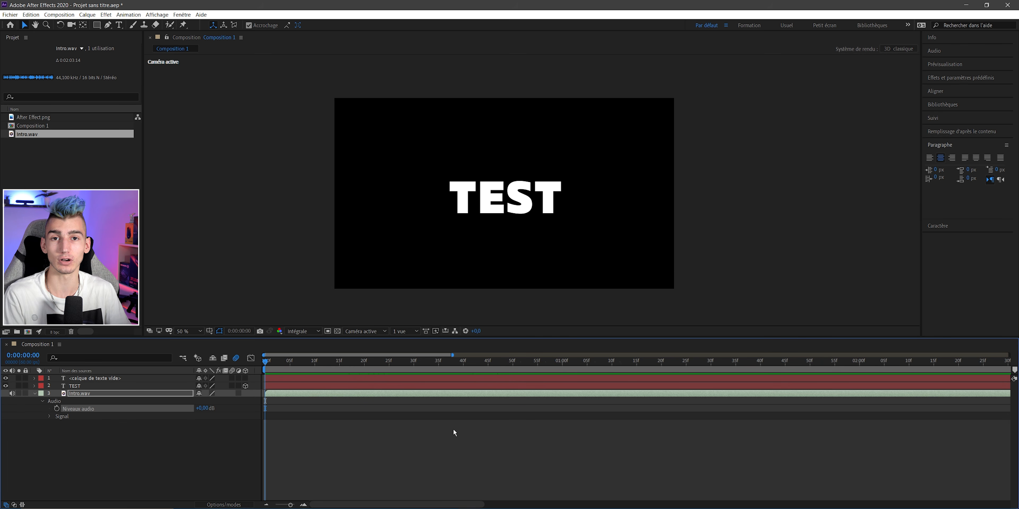
Step: Delete all layers from Composition 1
left_click_drag(94, 446, 56, 375)
key("Delete")
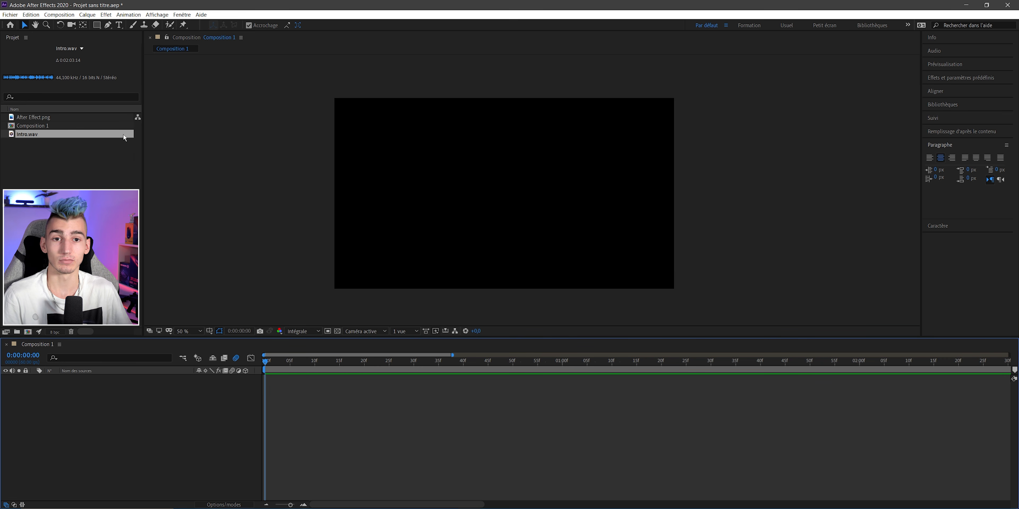
Step: Draw a white-outlined rectangle as a shape layer and reposition it near the centre of the composition
left_click(96, 24)
left_click_drag(397, 139, 526, 245)
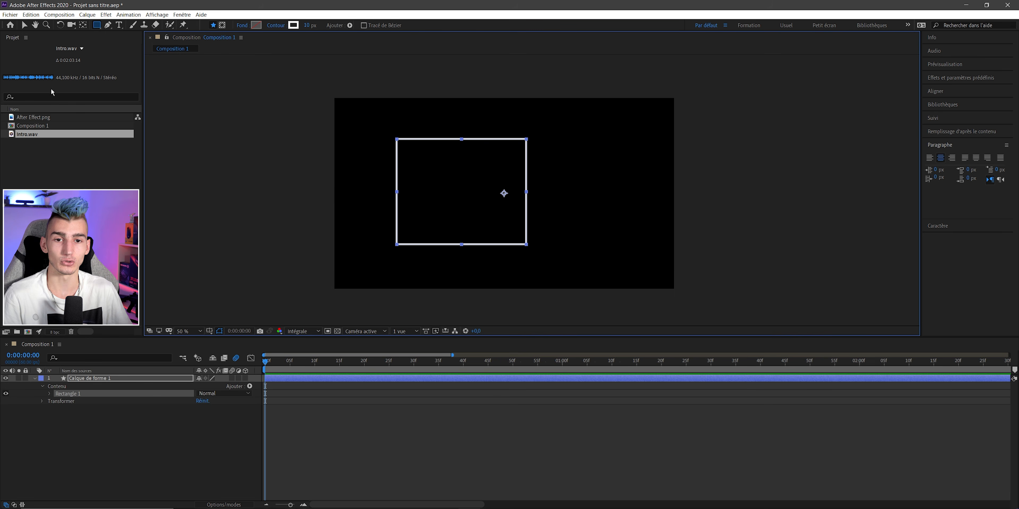
left_click(25, 26)
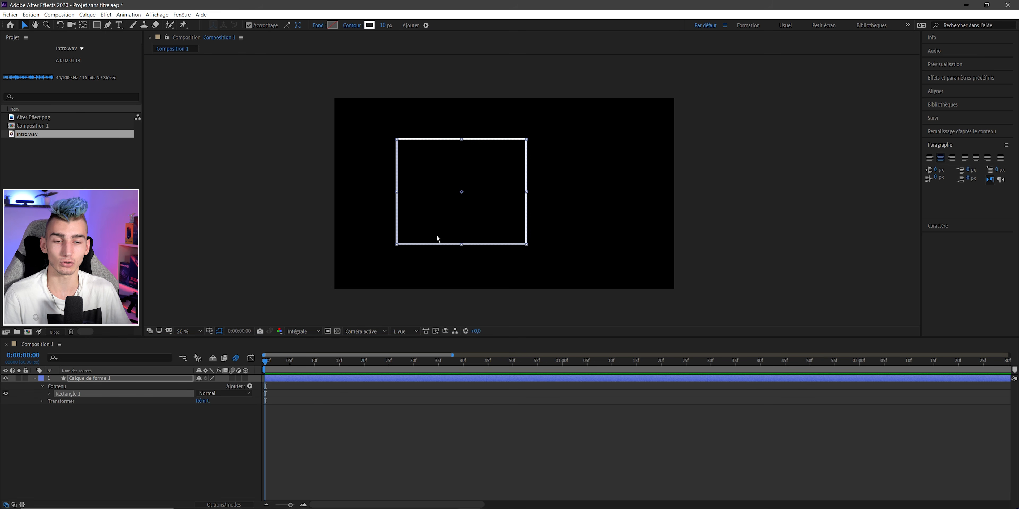
left_click_drag(430, 216, 454, 212)
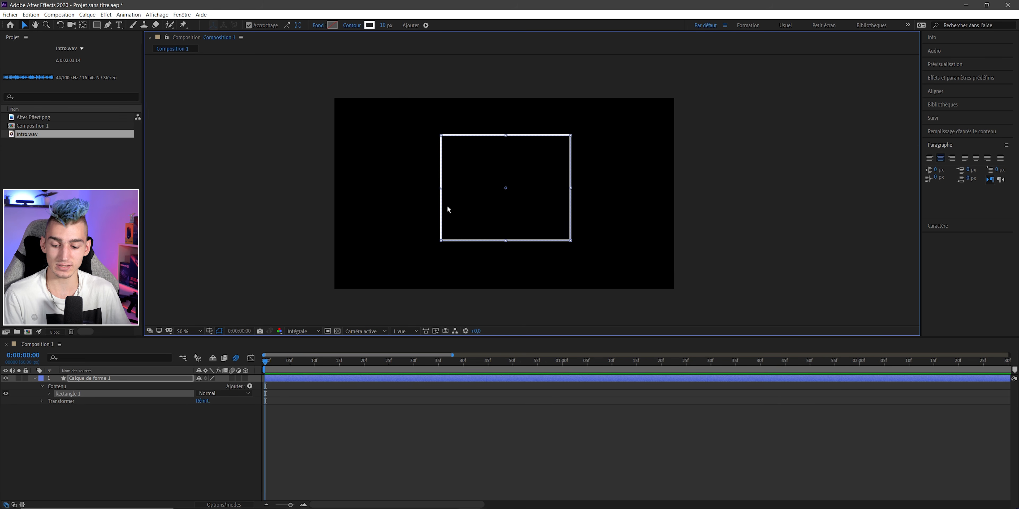
left_click(466, 209)
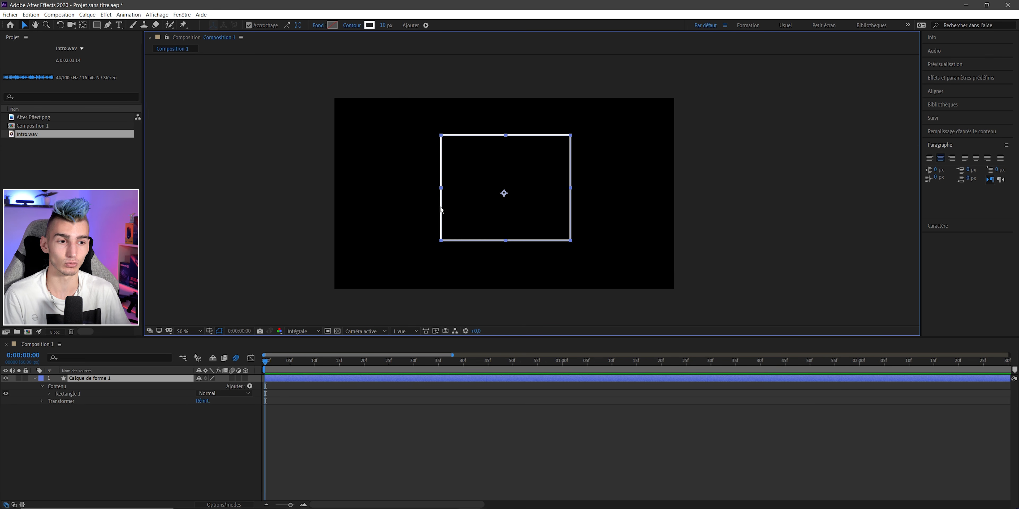
mouse_move(478, 230)
left_mouse_down()
mouse_move(445, 223)
mouse_move(611, 224)
mouse_move(411, 215)
mouse_move(483, 218)
mouse_move(500, 184)
mouse_move(494, 296)
mouse_move(494, 231)
left_mouse_up()
left_click(309, 244)
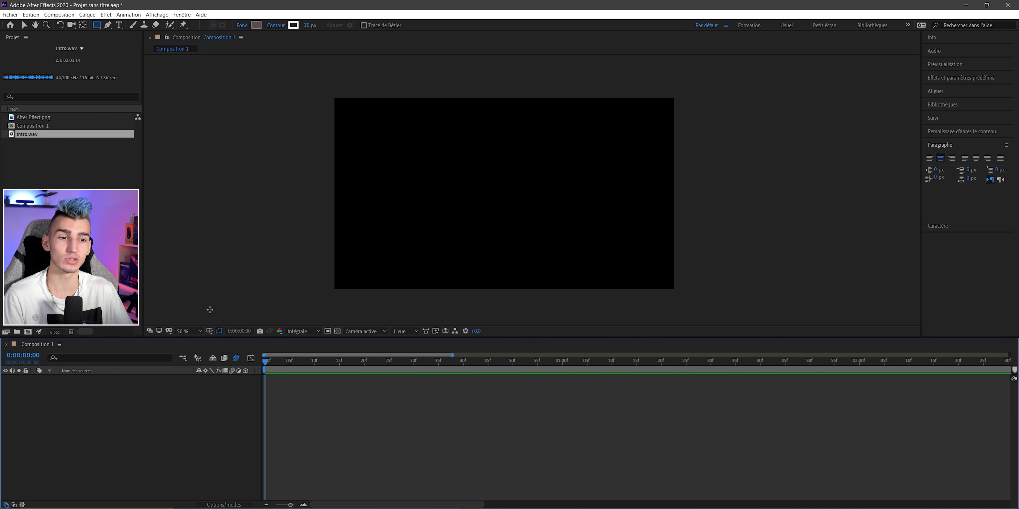
Step: Draw a white-outlined rectangle in the composition's upper-left area and a curved open path on a separate shape layer with the Pen tool
left_click_drag(379, 119, 470, 193)
left_click(109, 412)
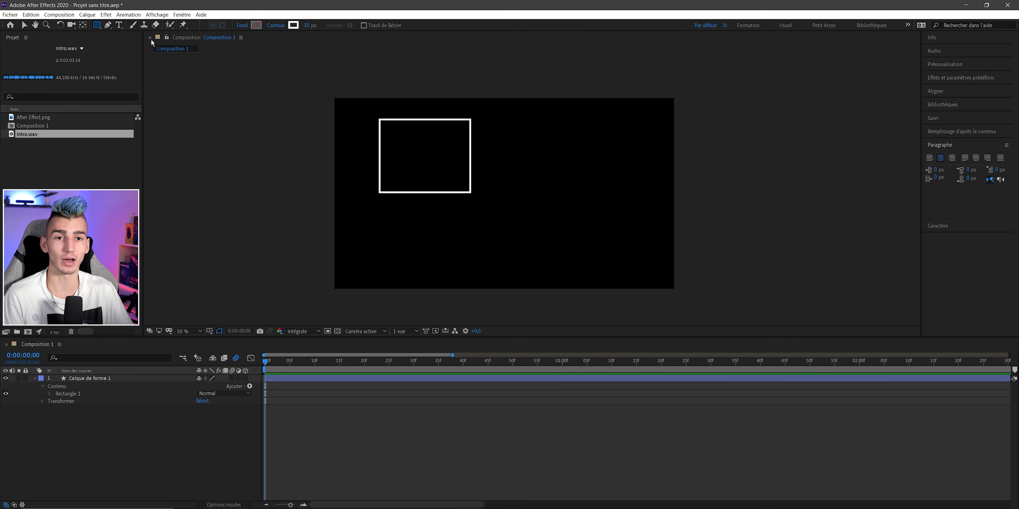
left_click(108, 25)
left_click(424, 258)
left_click(561, 222)
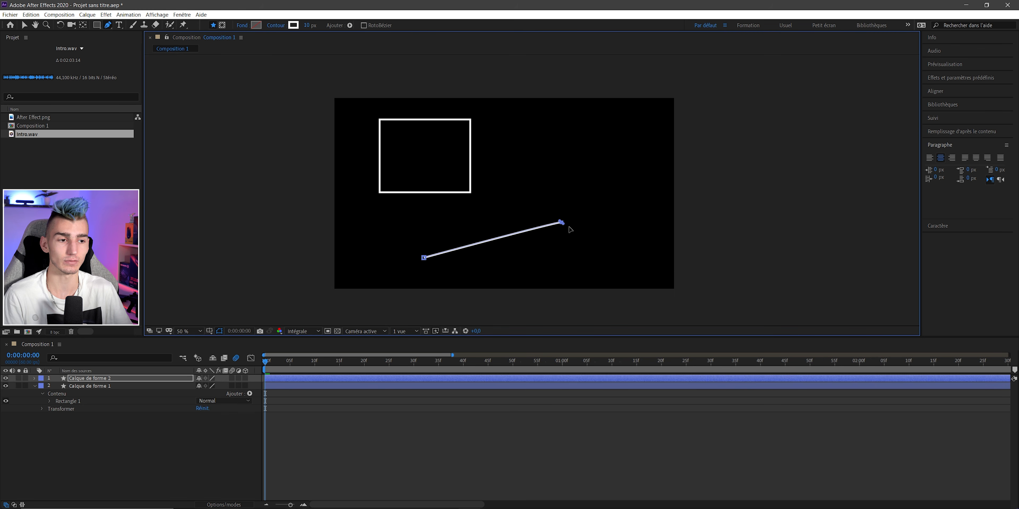
left_click_drag(608, 139, 659, 164)
Step: Add a text layer reading "test" and place it near the lower-right corner of the composition
key("ctrl+t")
left_click(593, 246)
type("te")
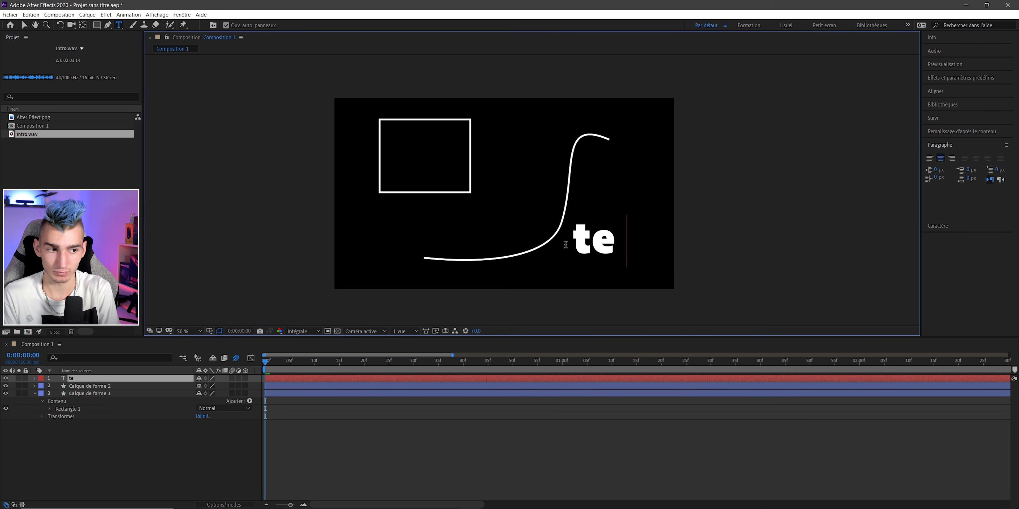
type("st")
key("Escape")
key("v")
left_click_drag(631, 257, 643, 266)
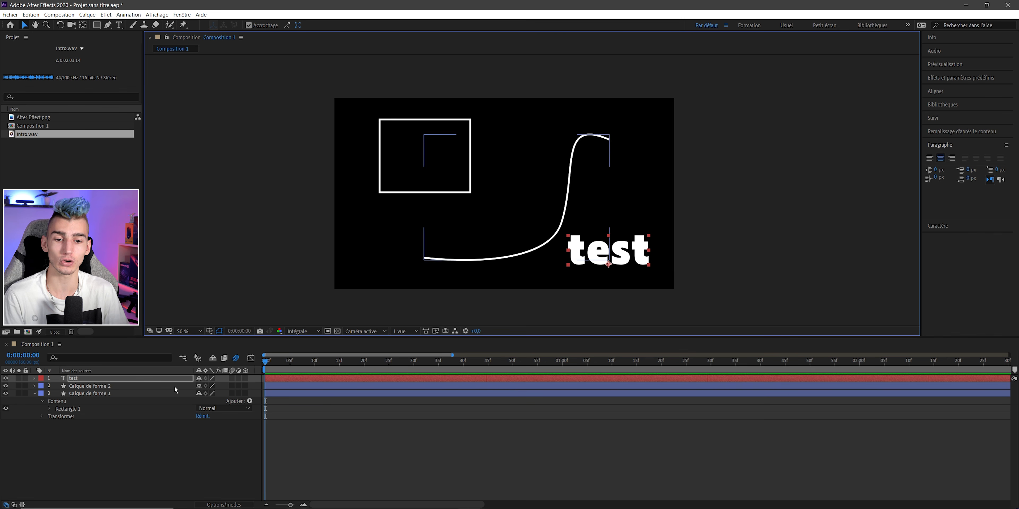
Step: Precompose the text layer and both shape layers together, transferring all attributes into the new composition
left_click(35, 393)
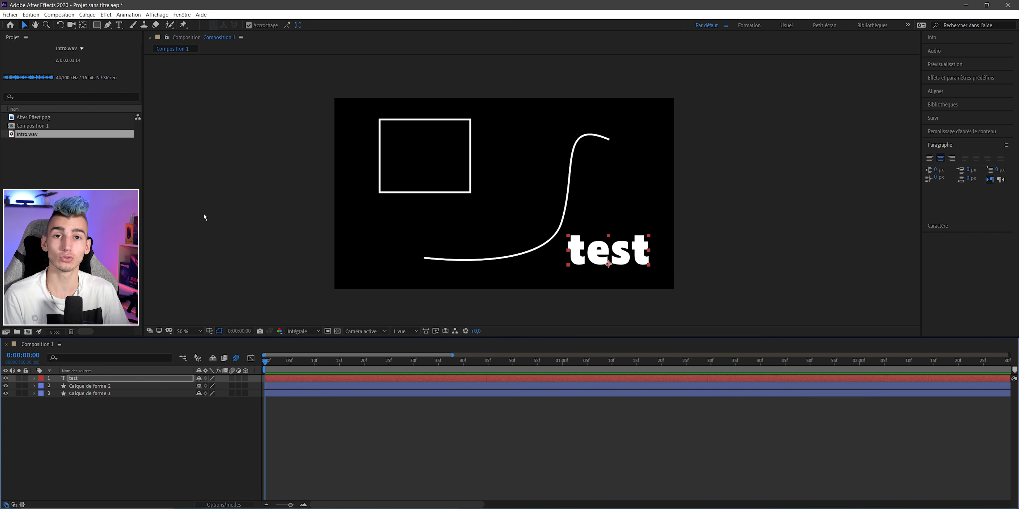
left_click_drag(109, 423, 74, 377)
right_click(76, 380)
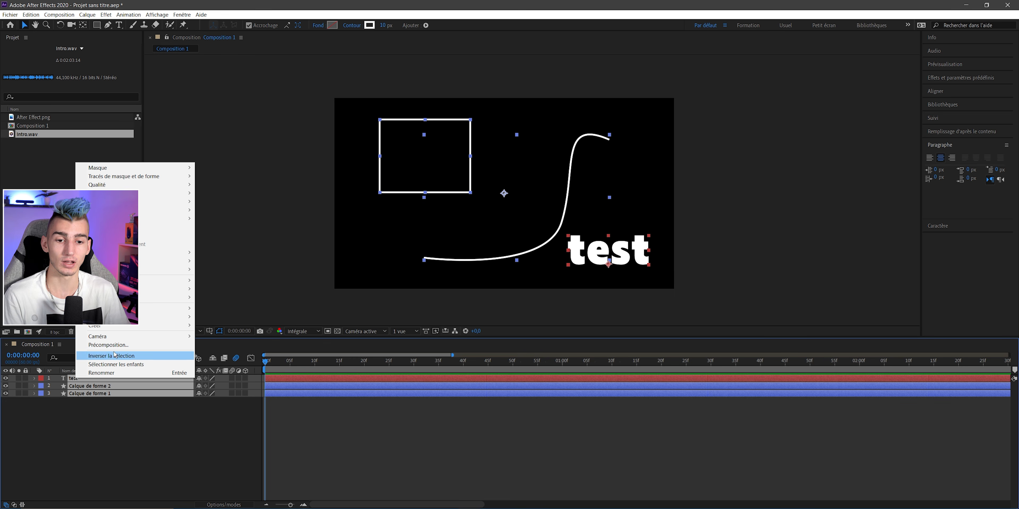
left_click(109, 345)
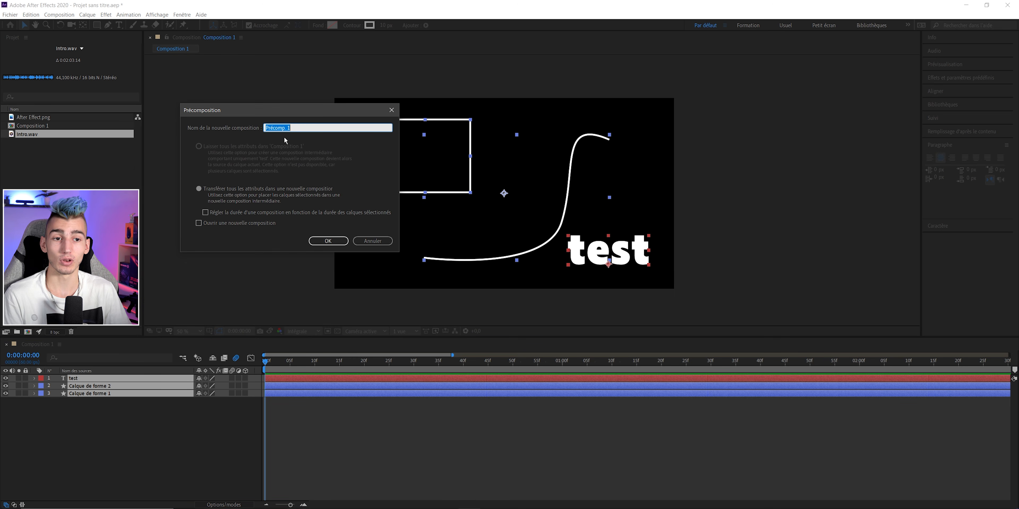
left_click(317, 241)
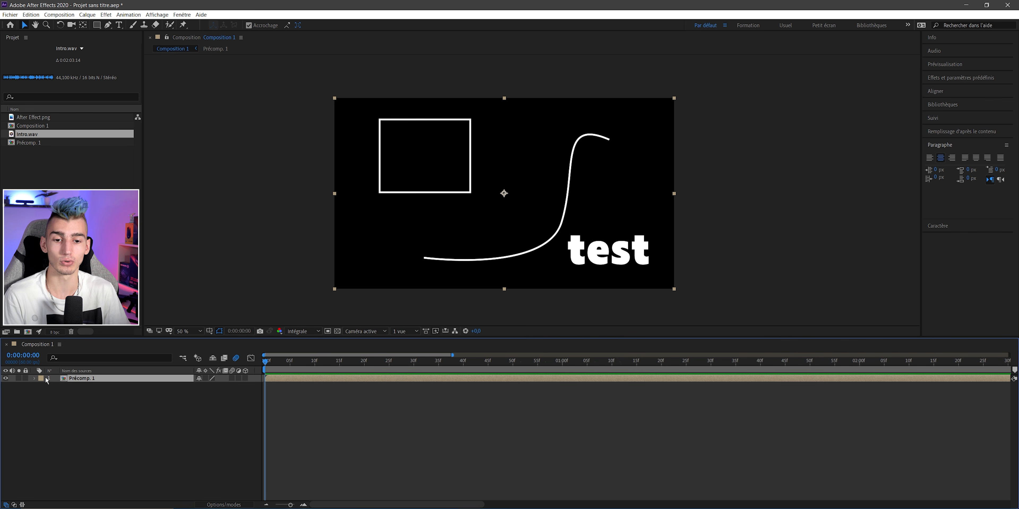
Step: Try making the precomposed layer 3D and rotating it, undo these changes and collapse its transform properties
left_click(34, 378)
left_click(43, 387)
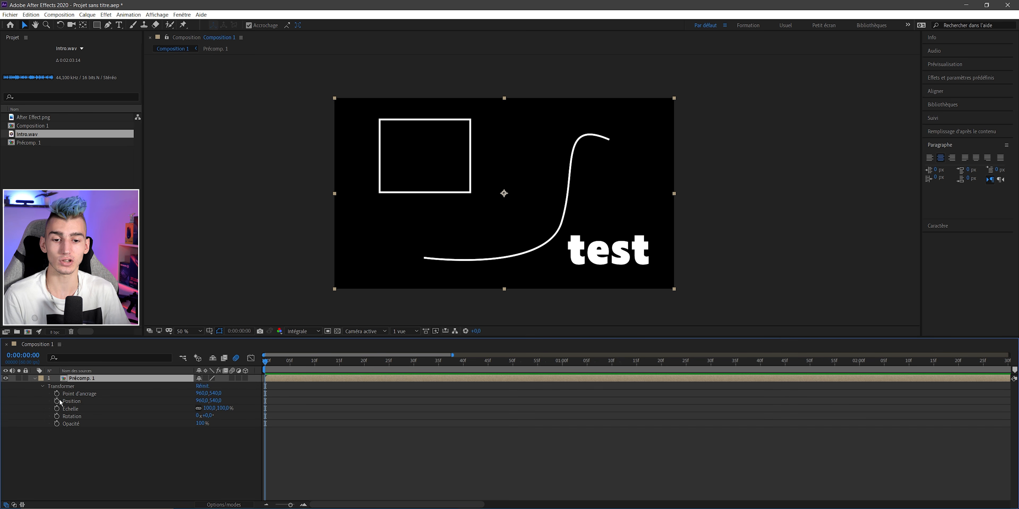
left_click(245, 379)
left_click_drag(205, 431, 292, 434)
key("ctrl+z")
key("ctrl+z")
key("ctrl+z")
key("ctrl+z")
key("ctrl+z")
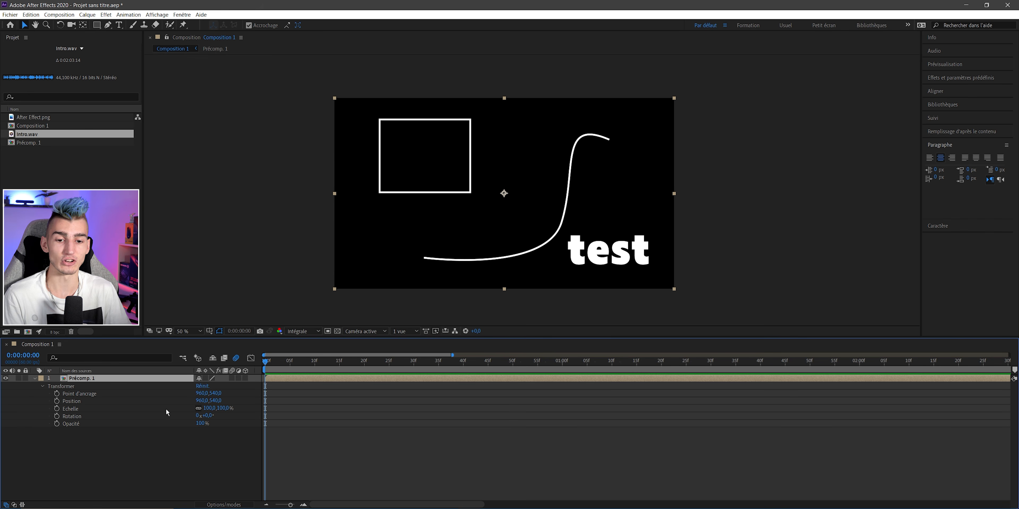
left_click(161, 423)
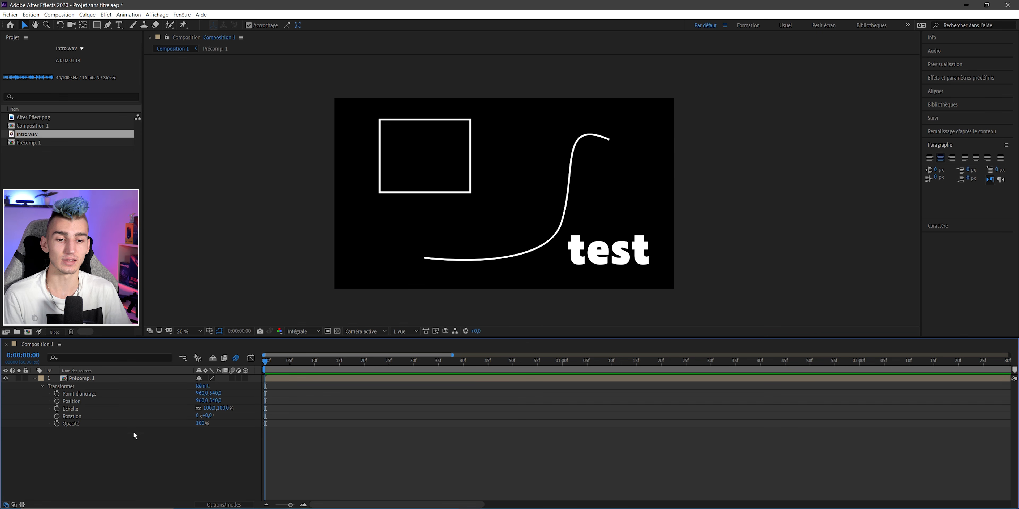
key("ctrl+grave")
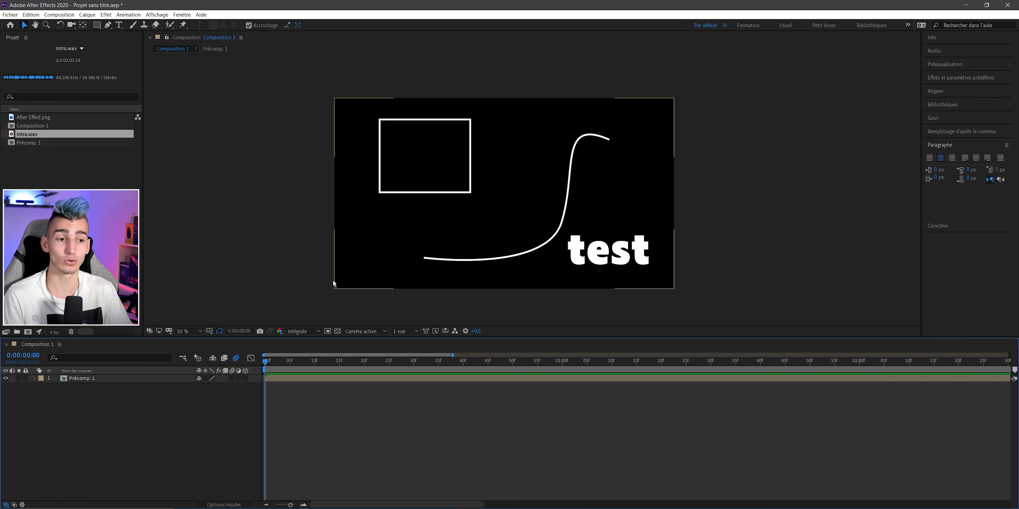
Step: Open the precomposition to examine its layers, compare it with Composition 1, and return to Composition 1
double_click(76, 379)
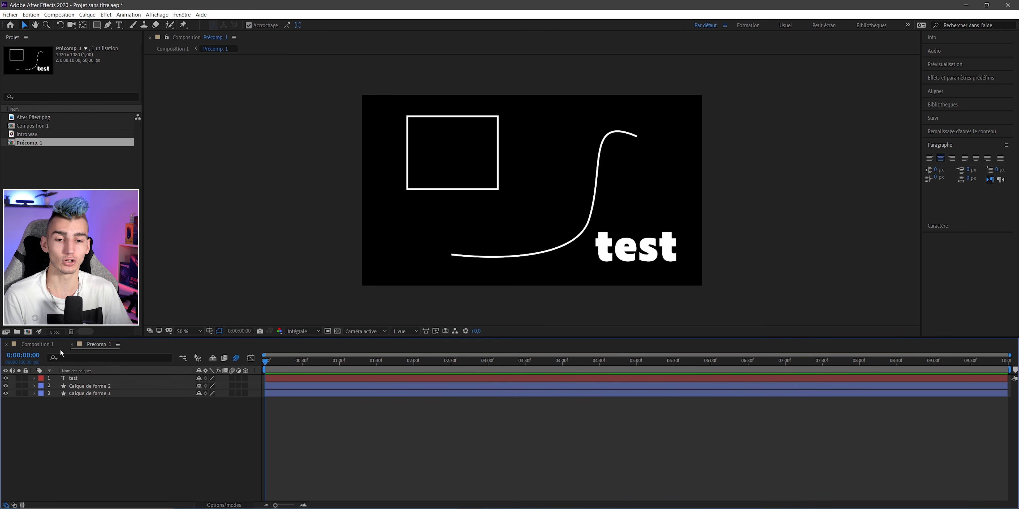
left_click(41, 344)
left_click(88, 343)
left_click(33, 345)
left_click(89, 344)
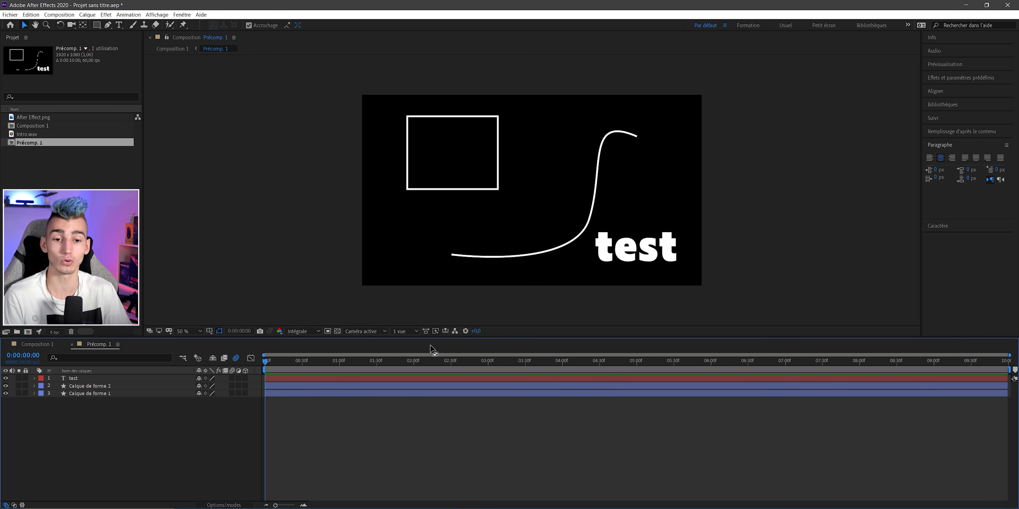
left_click(36, 344)
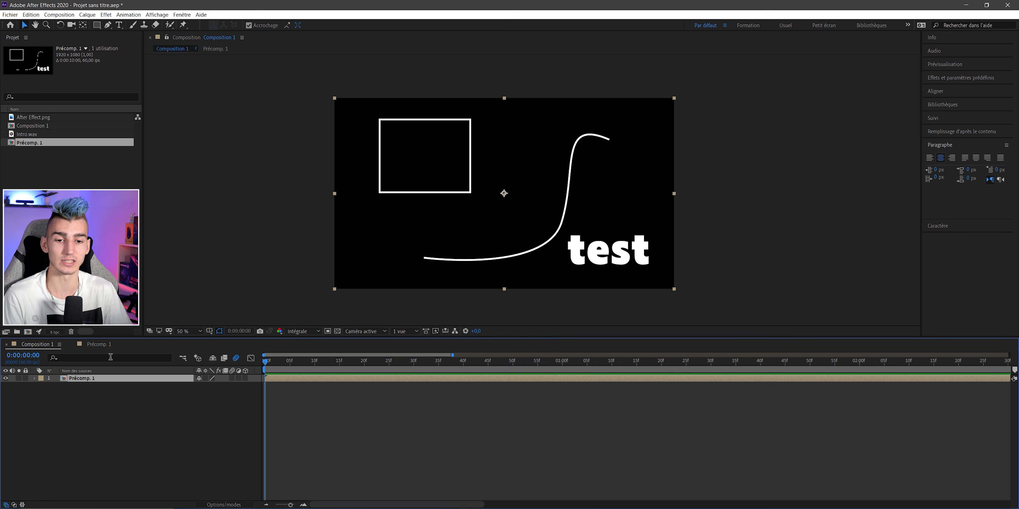
left_click(100, 344)
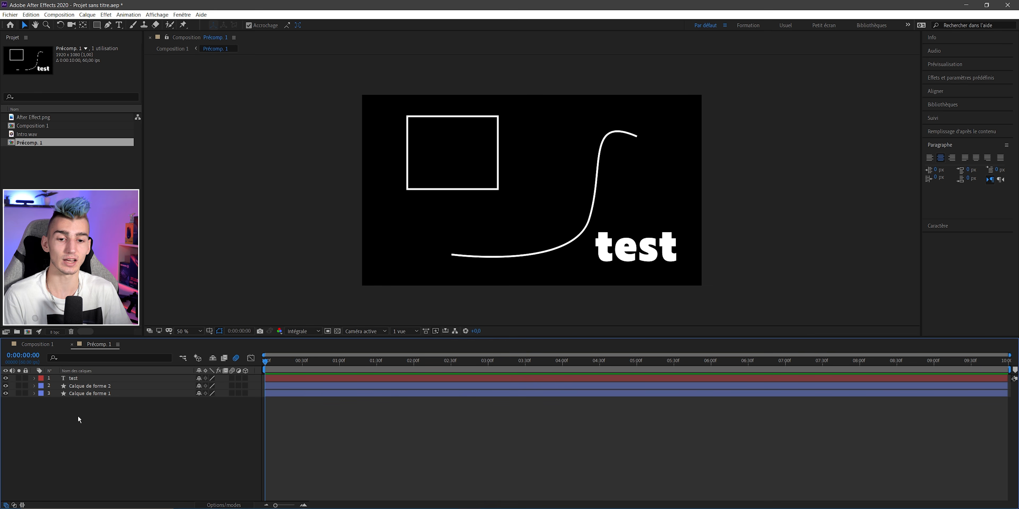
left_click(36, 344)
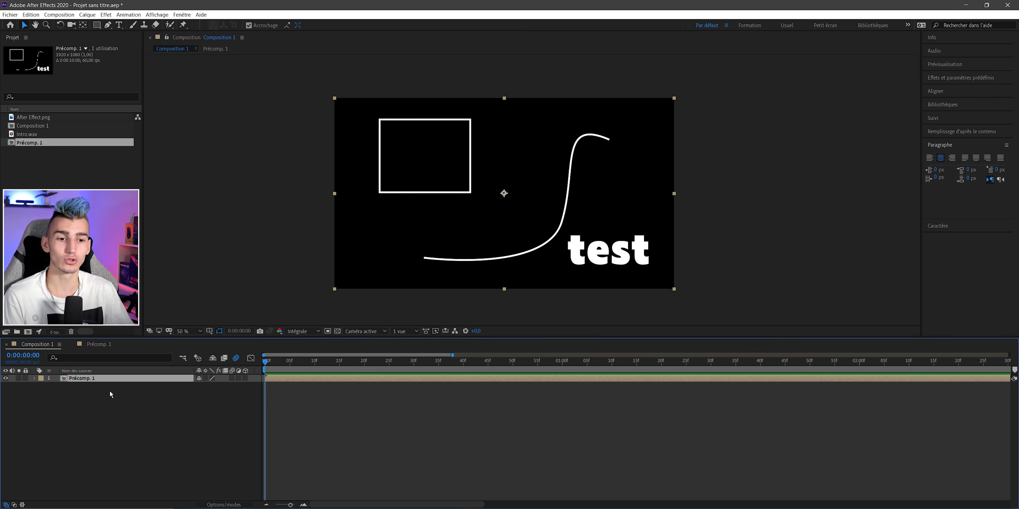
Step: Set the preview resolution of Composition 1 to Un quart and inspect the image quality up close
left_click(298, 332)
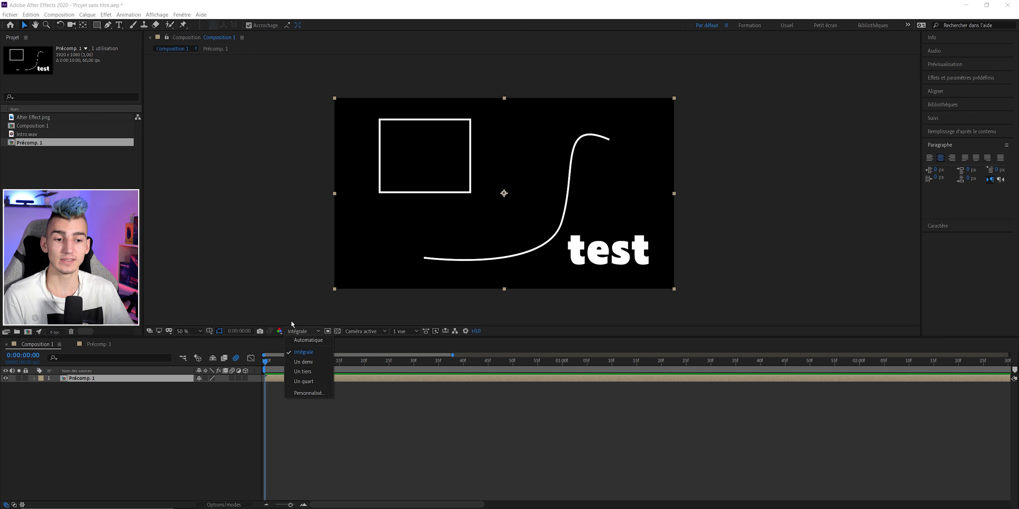
left_click(301, 381)
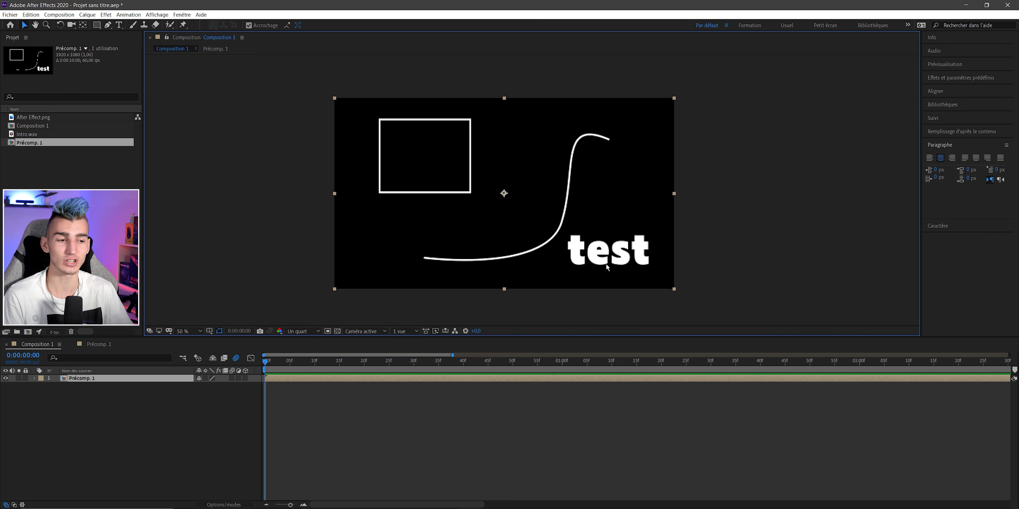
scroll(554, 238, "up", 2)
key("h")
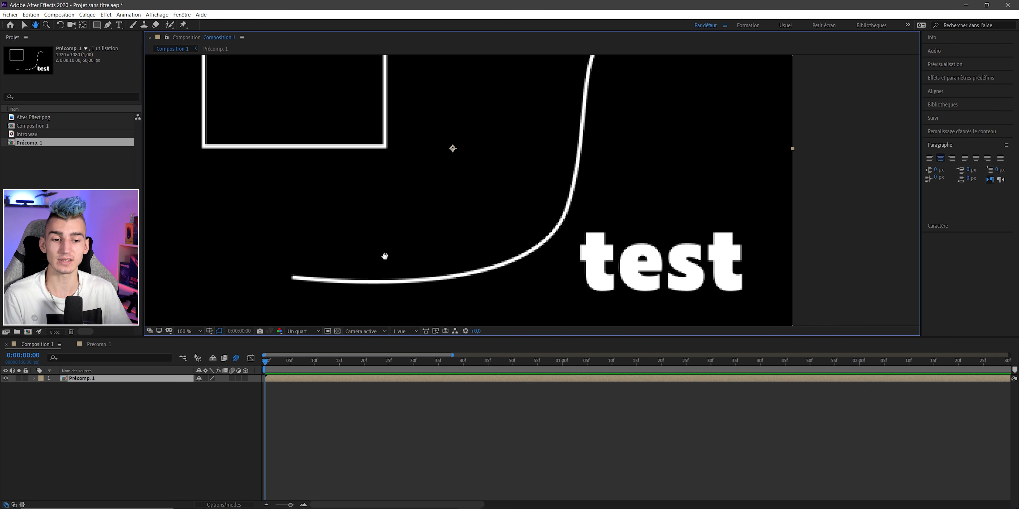
scroll(364, 257, "down", 2)
mouse_move(364, 257)
left_mouse_down()
mouse_move(370, 273)
mouse_move(375, 266)
left_mouse_up()
key("v")
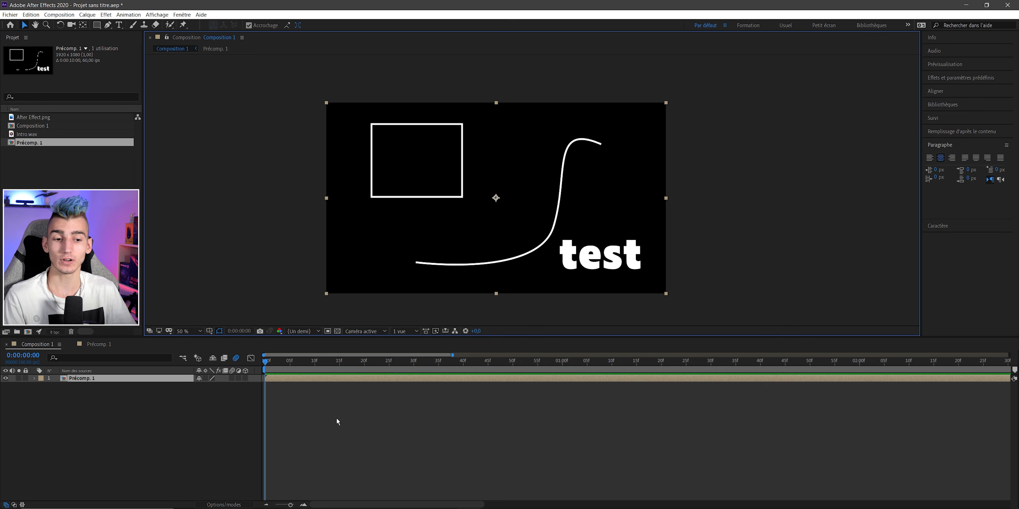
Step: Set the duration of Composition 1 to 5 seconds in its composition settings
left_click(382, 404)
right_click(361, 417)
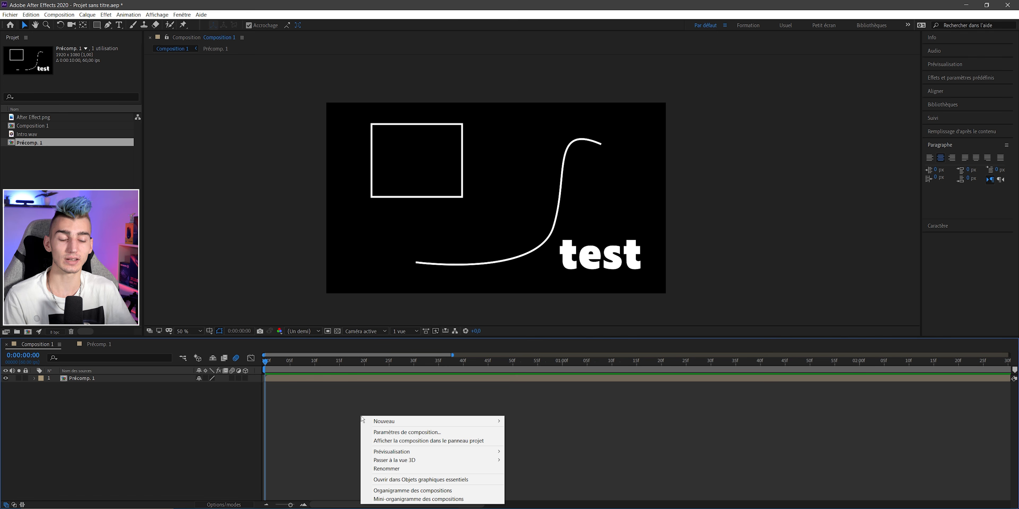
left_click(387, 432)
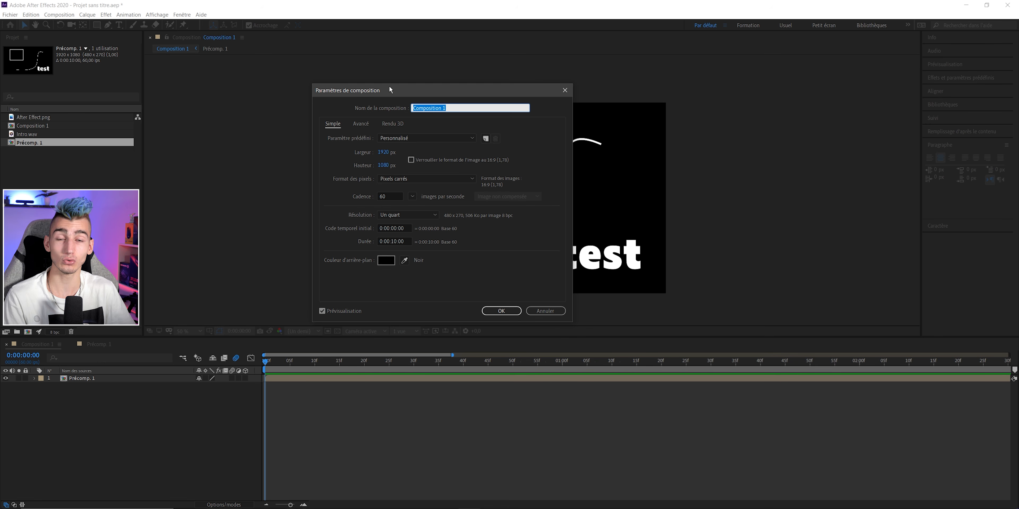
left_click_drag(390, 90, 487, 110)
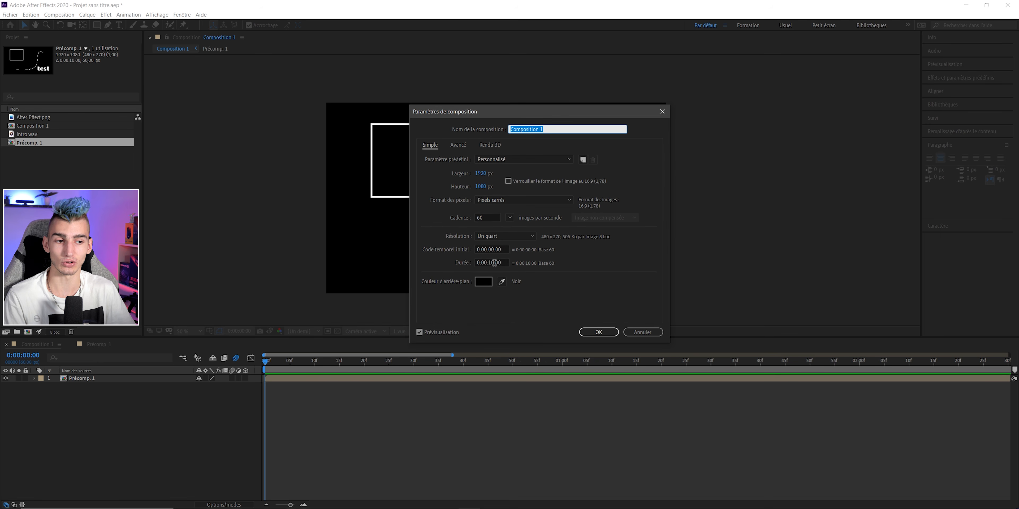
double_click(494, 263)
type("05")
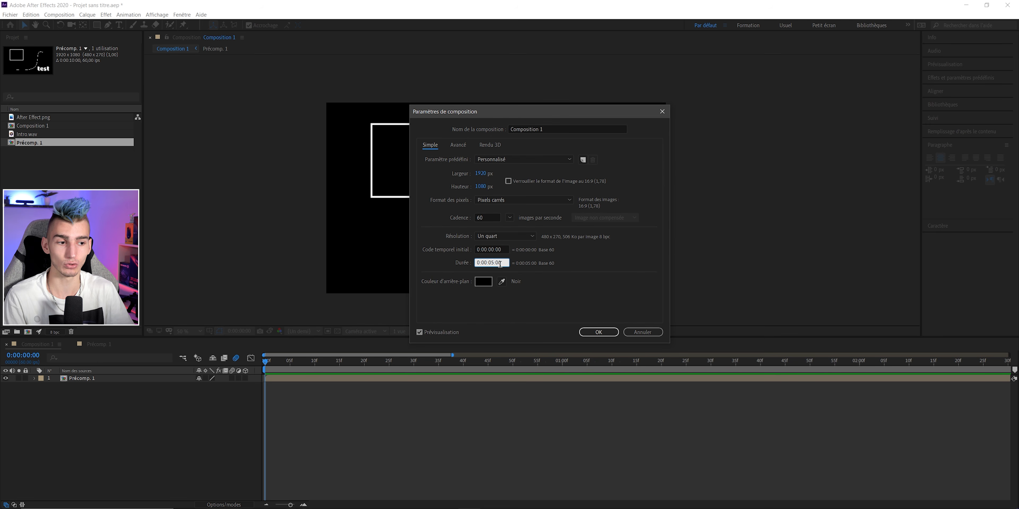
left_click(599, 333)
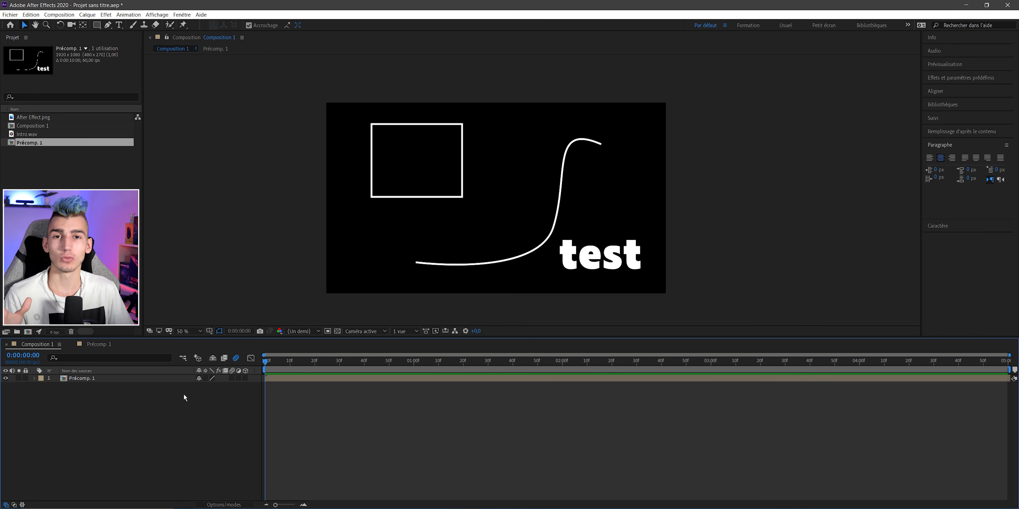
Step: Add a gradient overlay layer style (Incrustation de dégradé) to the Précomp. 1 layer
left_click(77, 380)
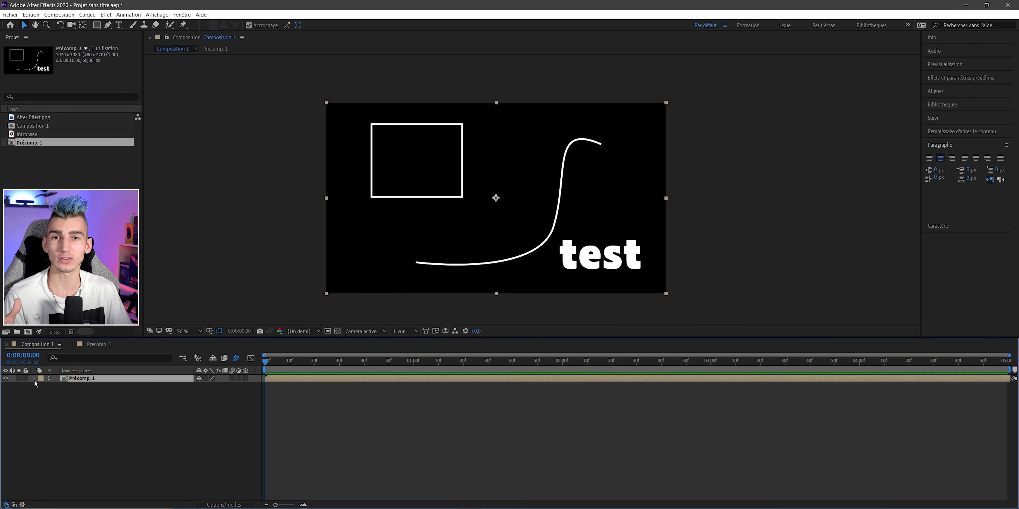
right_click(75, 378)
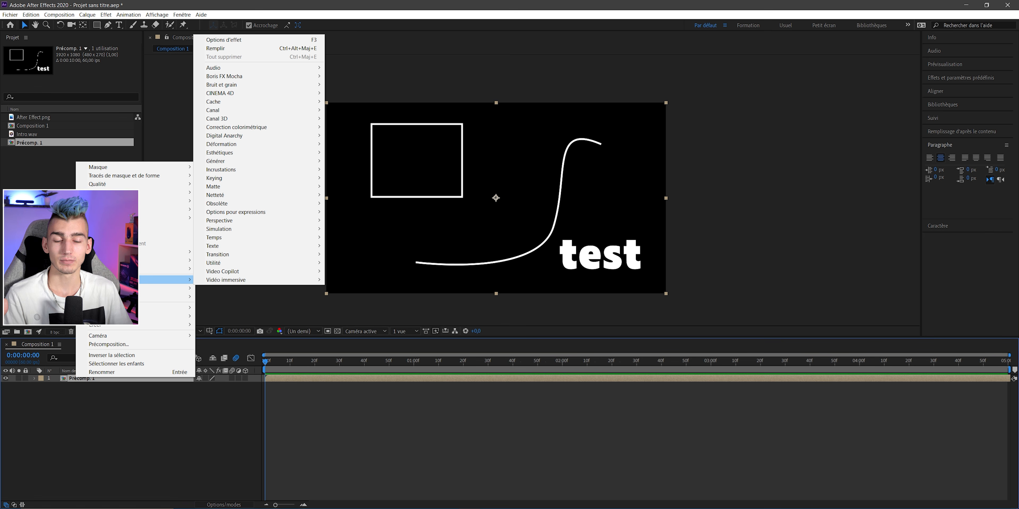
mouse_move(166, 269)
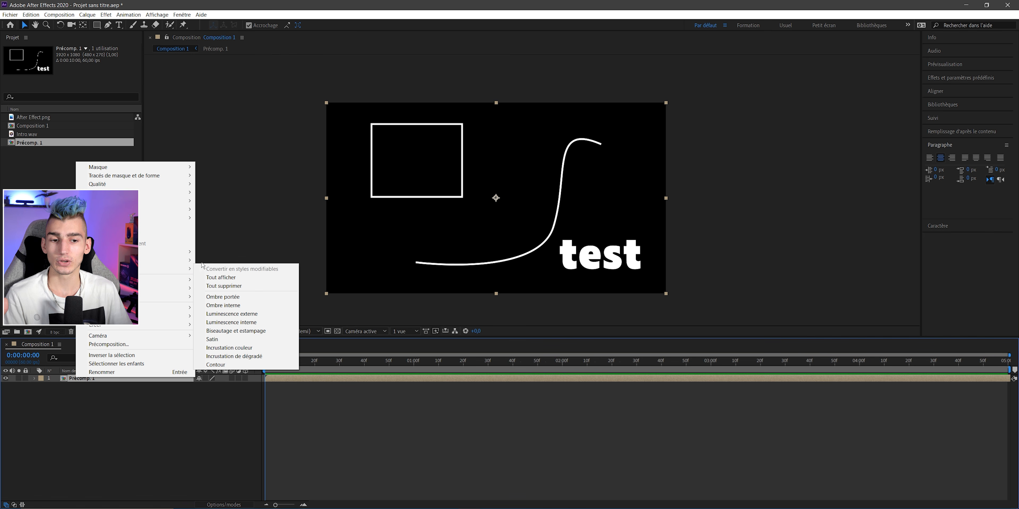
left_click(222, 358)
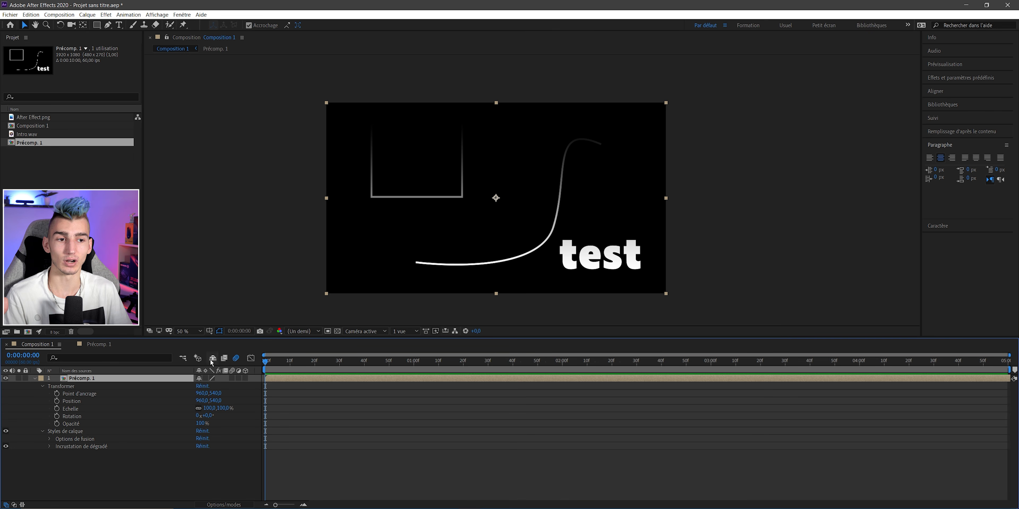
Step: Edit the overlay's gradient colours, adding a red stop at 25.9 % and making the black end stop green (27A705) at about 90 %
left_click(49, 447)
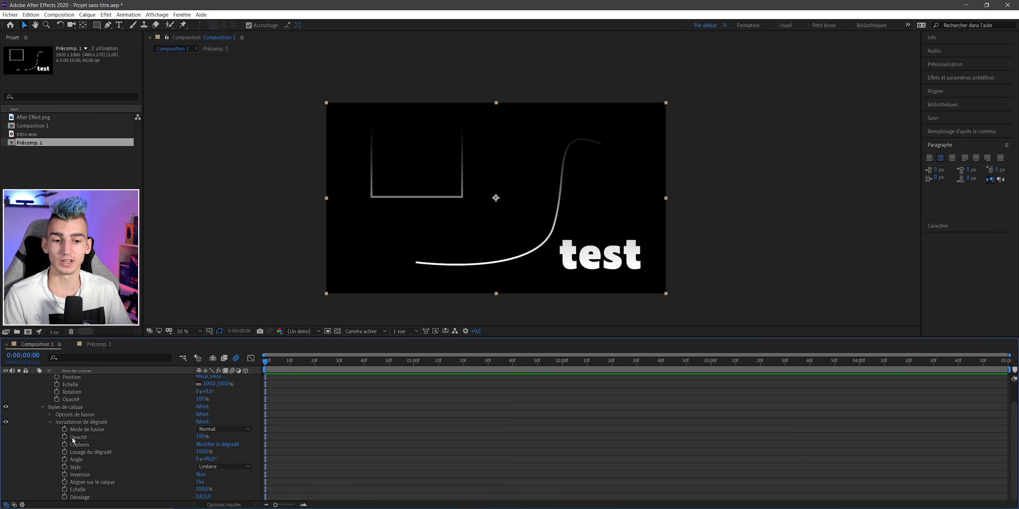
left_click(88, 446)
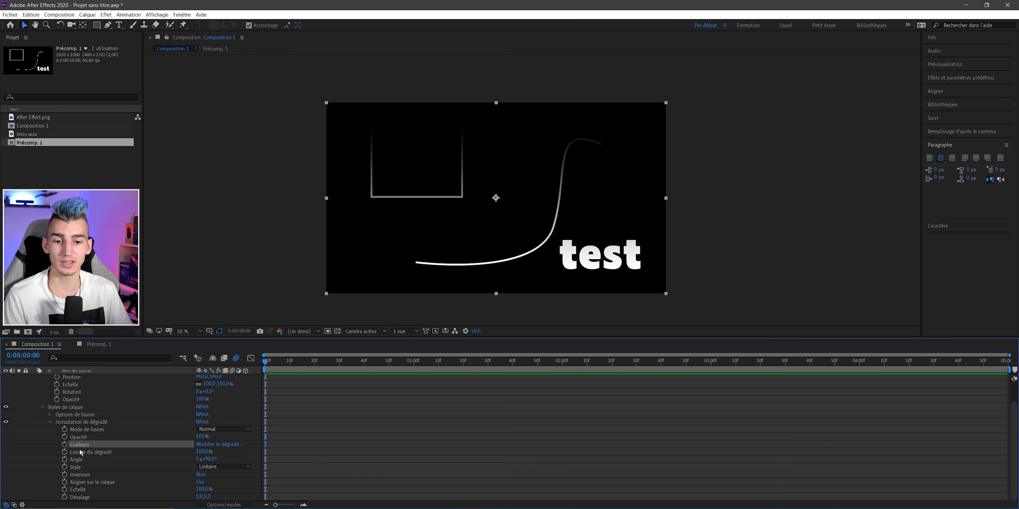
left_click(215, 445)
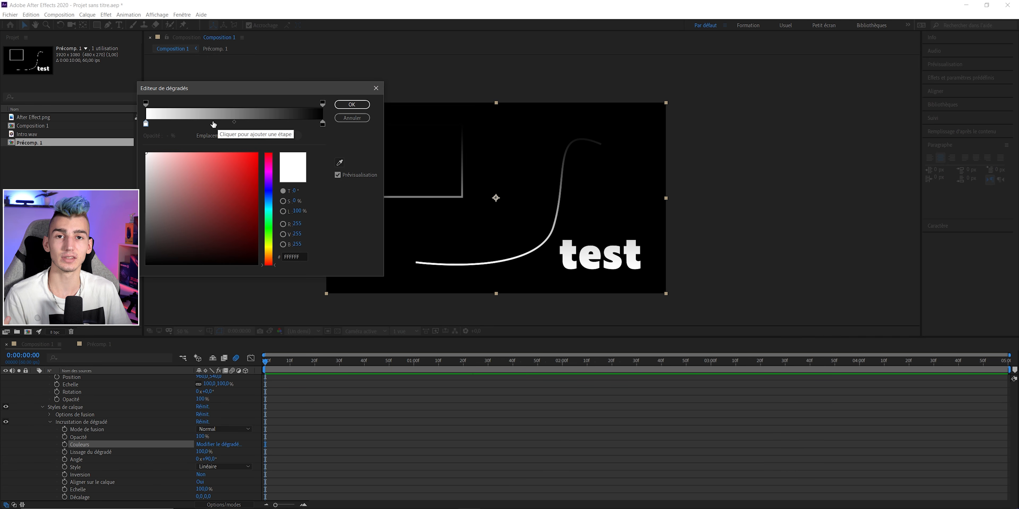
left_click(191, 124)
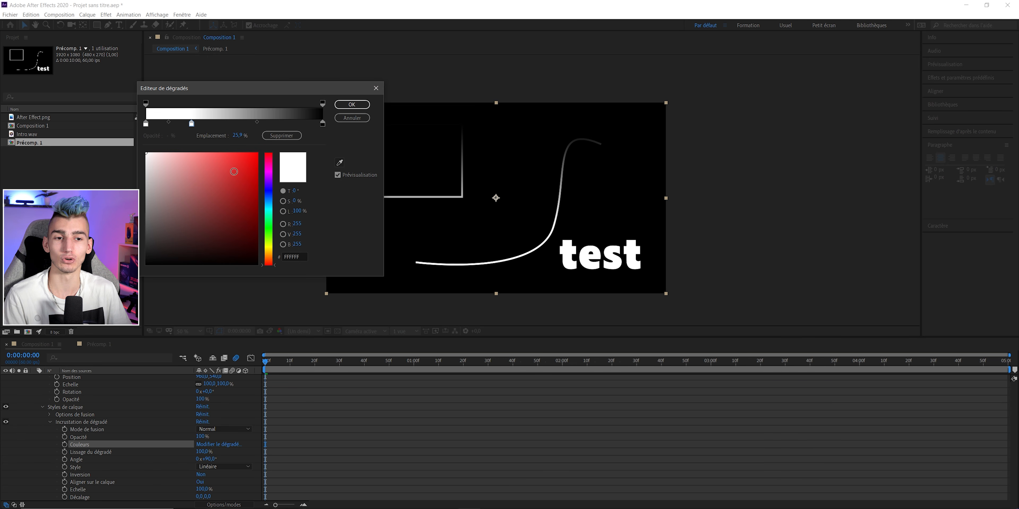
left_click(249, 194)
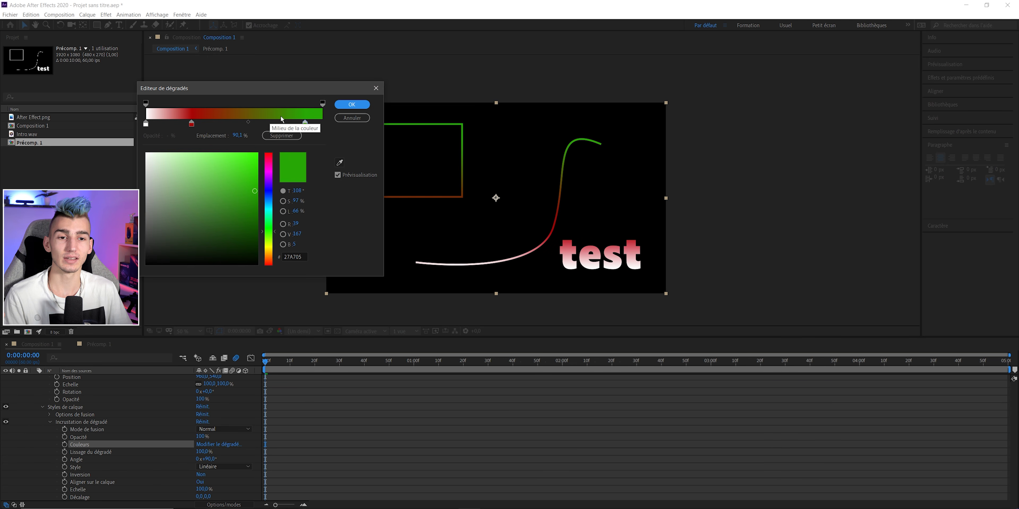
key("Return")
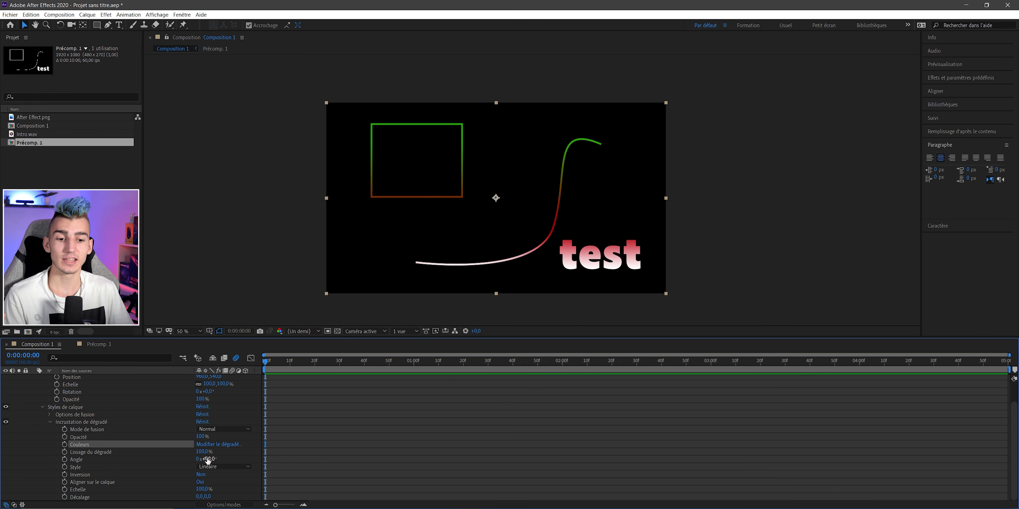
Step: Rotate the gradient overlay's angle to about 1x+55° and collapse the Précomp. 1 layer's properties
left_click_drag(205, 460, 348, 459)
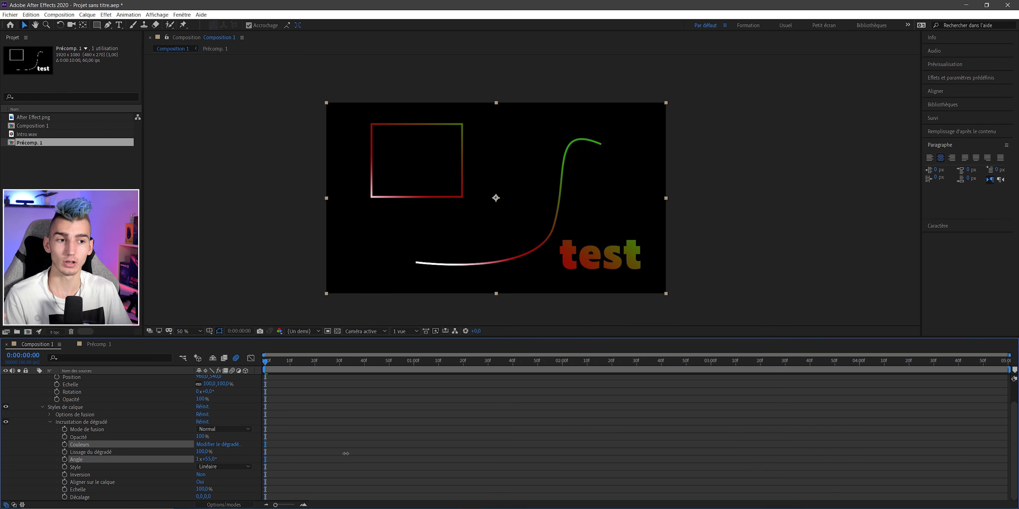
scroll(241, 431, "up", 2)
left_click(99, 379)
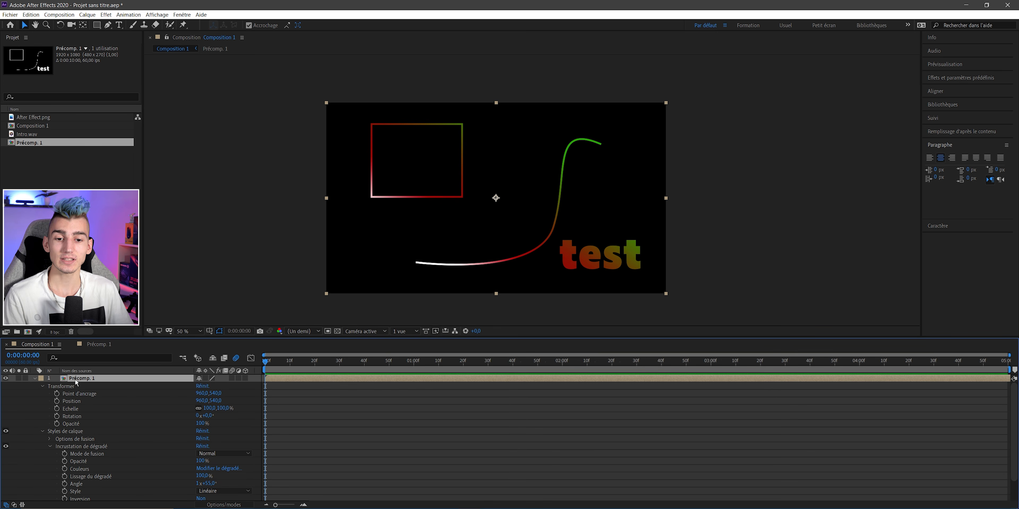
left_click(34, 379)
left_click(90, 399)
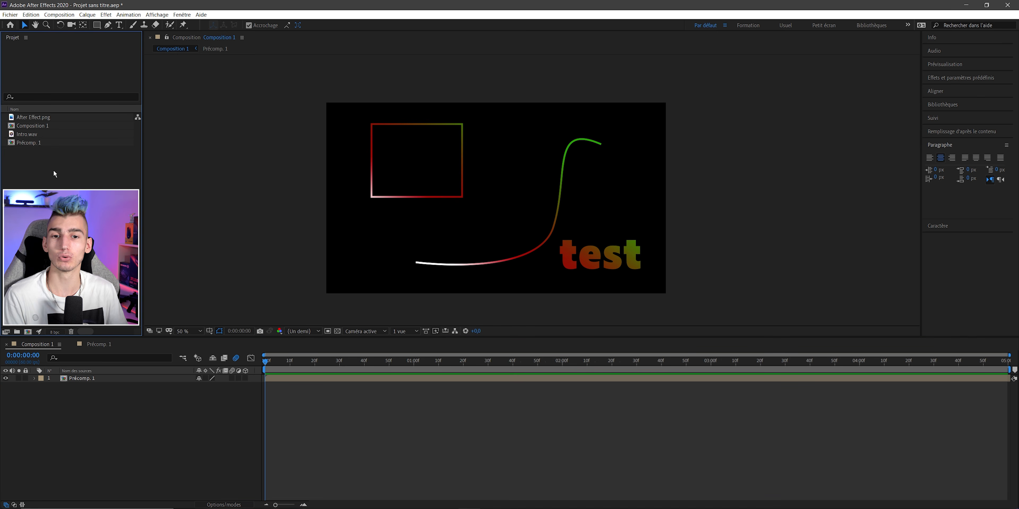
Step: Delete every project item except Composition 1
key("ctrl+a")
left_click(32, 125, "ctrl")
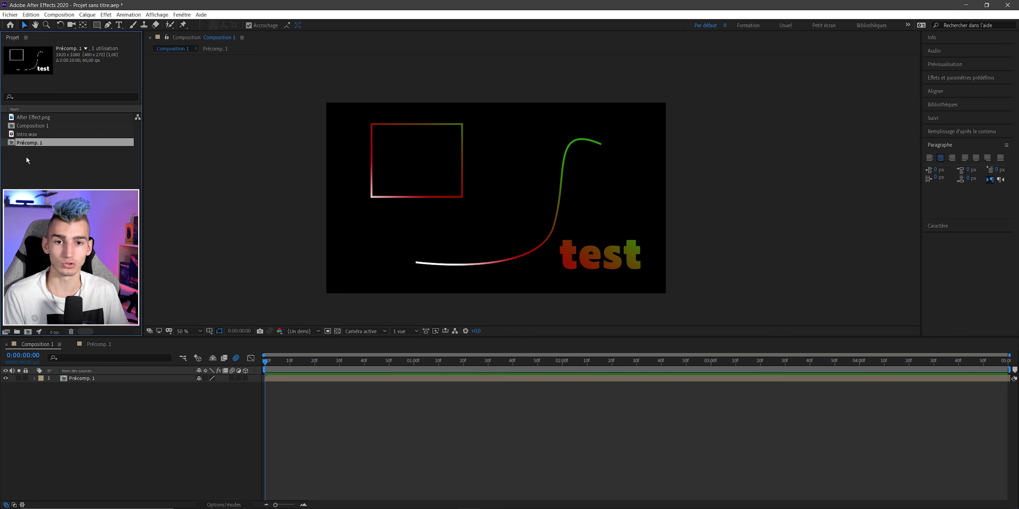
key("Delete")
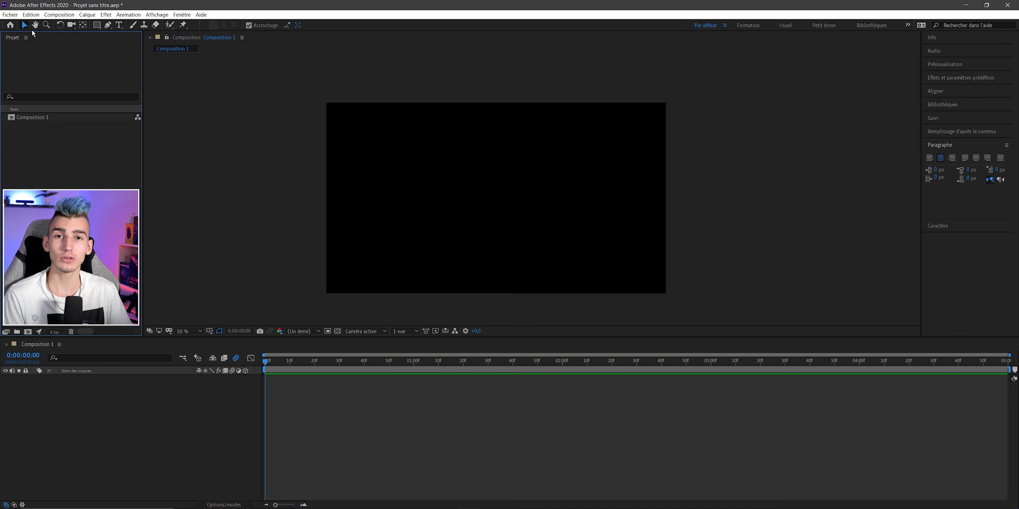
Step: Import Overlay.psd as a composition that retains layer sizes, keeping the layer styles editable
left_click_drag(168, 107, 234, 131)
left_click(272, 145)
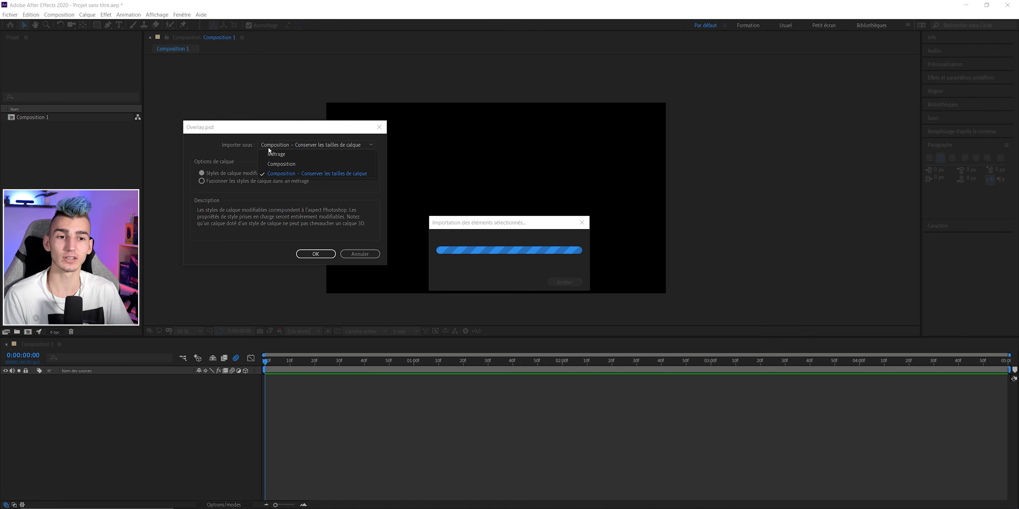
left_click(306, 174)
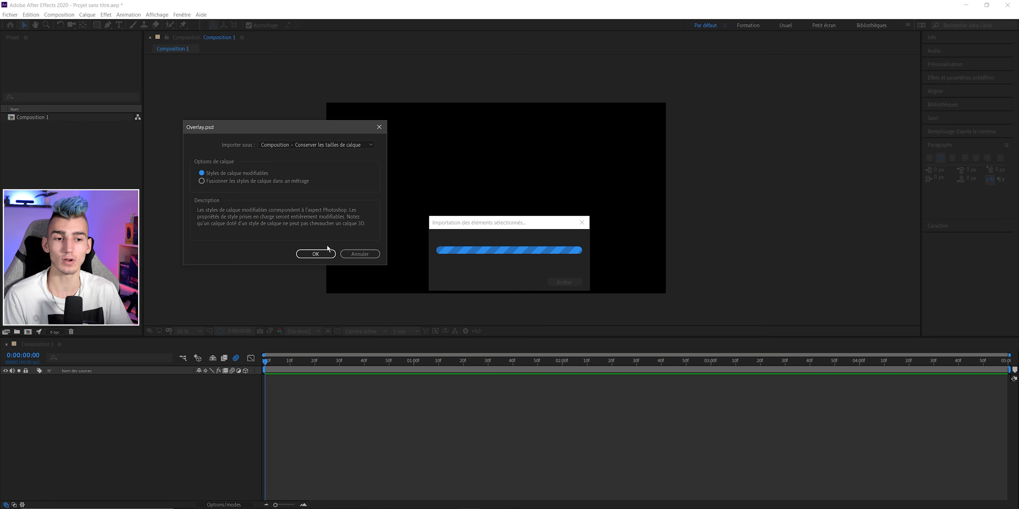
left_click(278, 140)
left_click(299, 173)
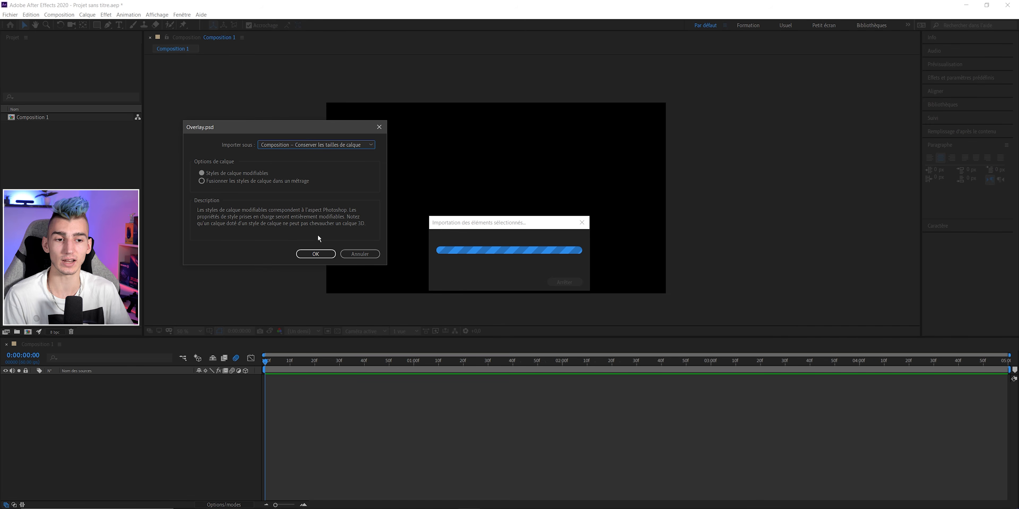
left_click(321, 253)
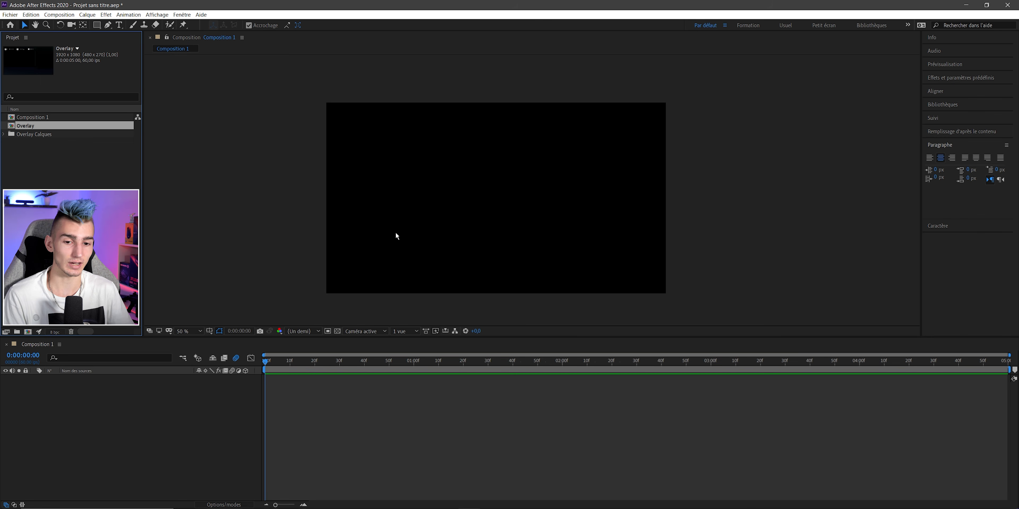
Step: Open the imported Overlay composition and clear all its guides
double_click(27, 126)
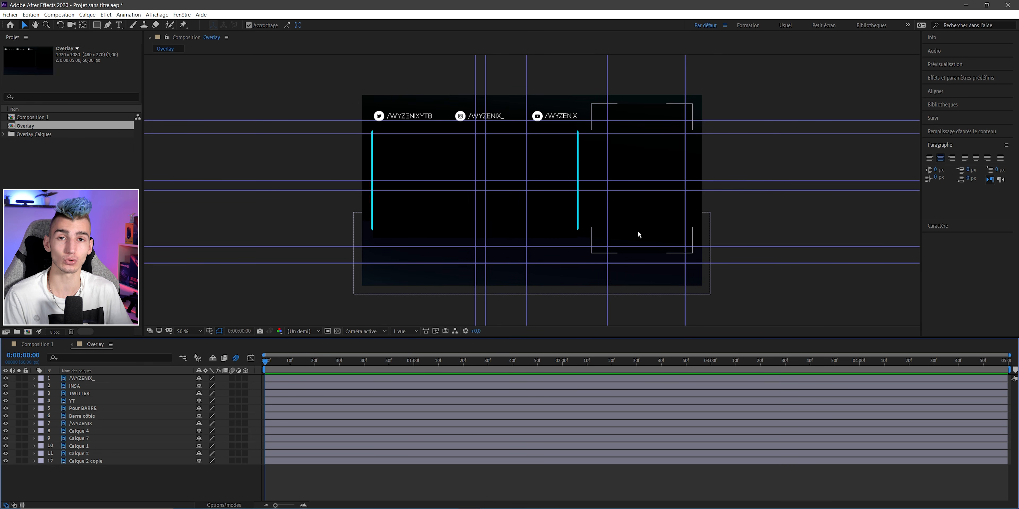
left_click(158, 15)
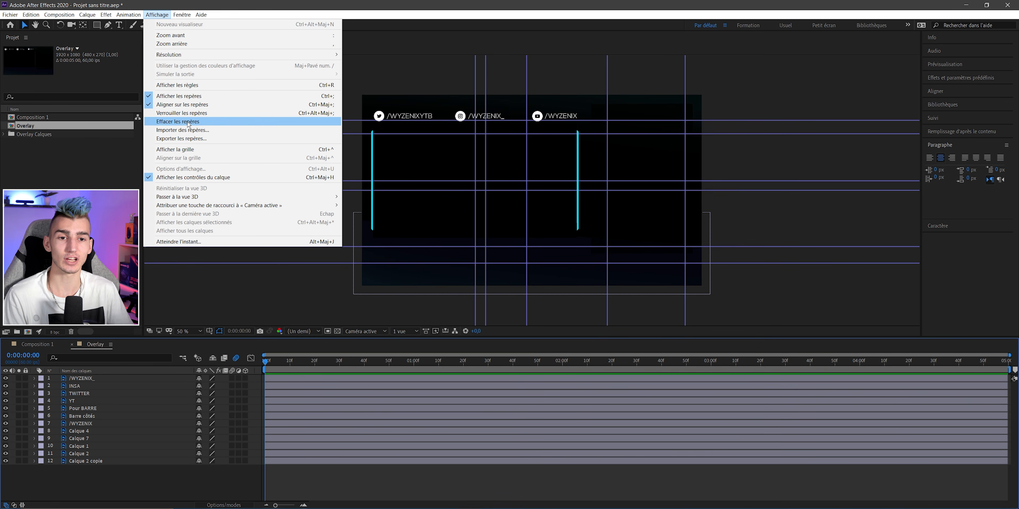
left_click(178, 121)
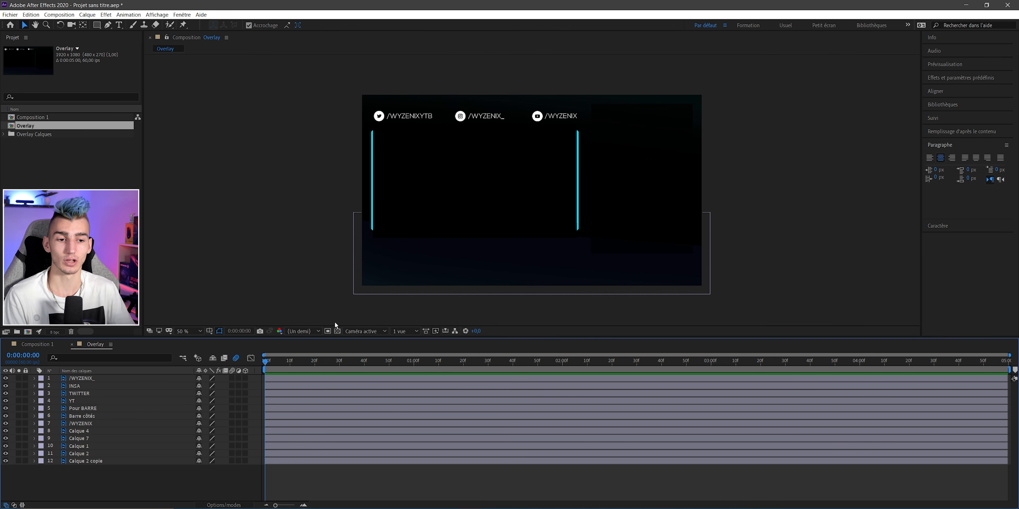
Step: Show the transparency grid behind the Overlay composition
left_click(339, 332)
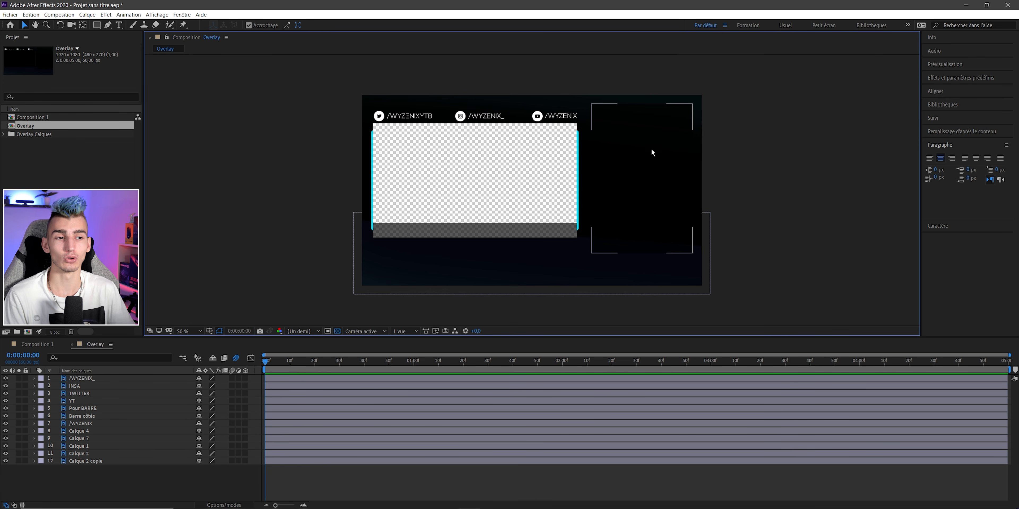
key("slash")
key("comma")
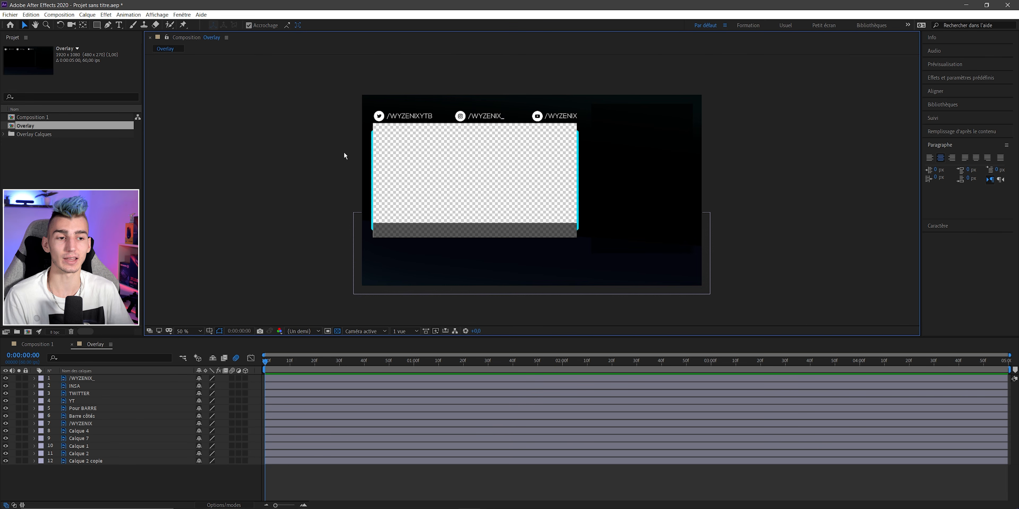
Step: Go through the Overlay composition's layers one by one to examine which element each Photoshop layer holds
left_click(79, 380)
key("ctrl+Down")
key("ctrl+Down")
key("ctrl+Down")
key("ctrl+Down")
key("ctrl+Down")
key("ctrl+Down")
key("ctrl+Down")
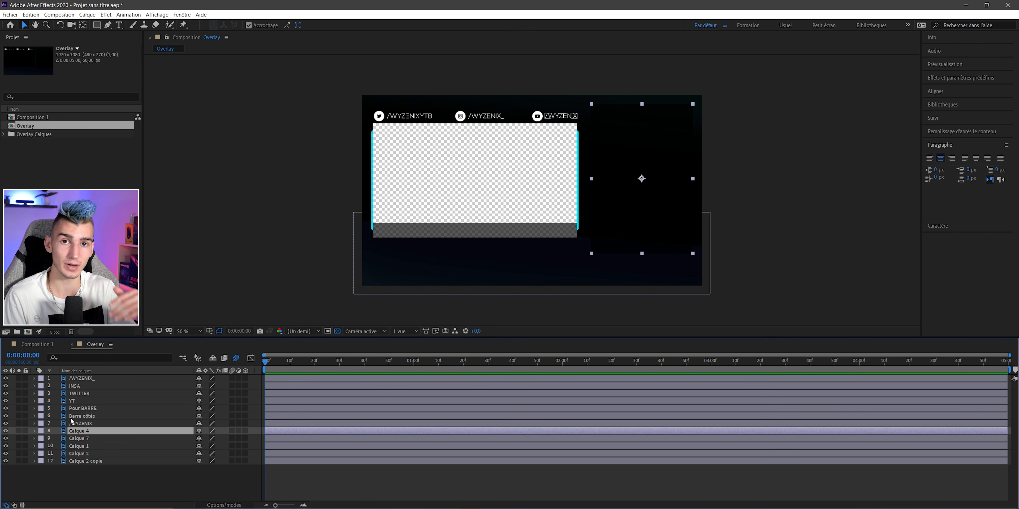
left_click(78, 438)
left_click(77, 446)
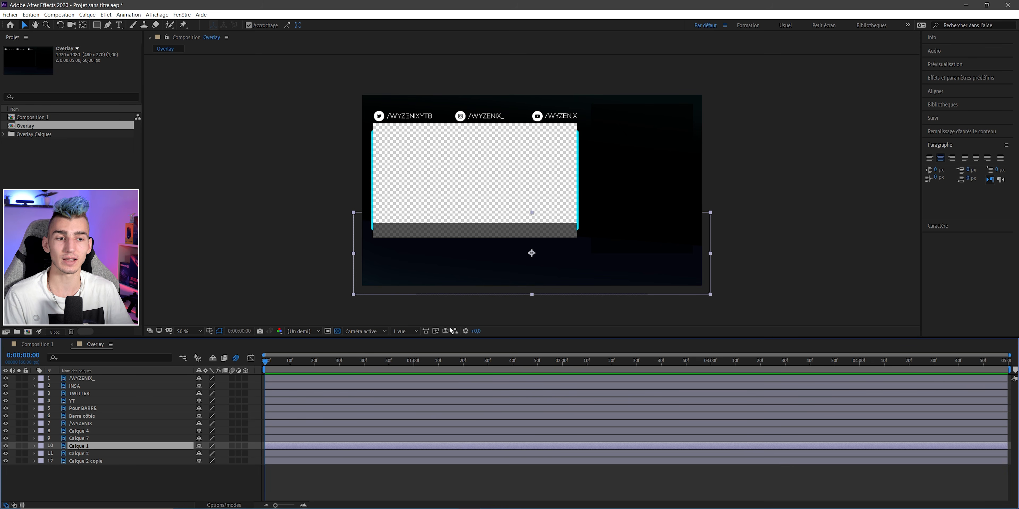
left_click_drag(91, 484, 59, 384)
left_click(253, 294)
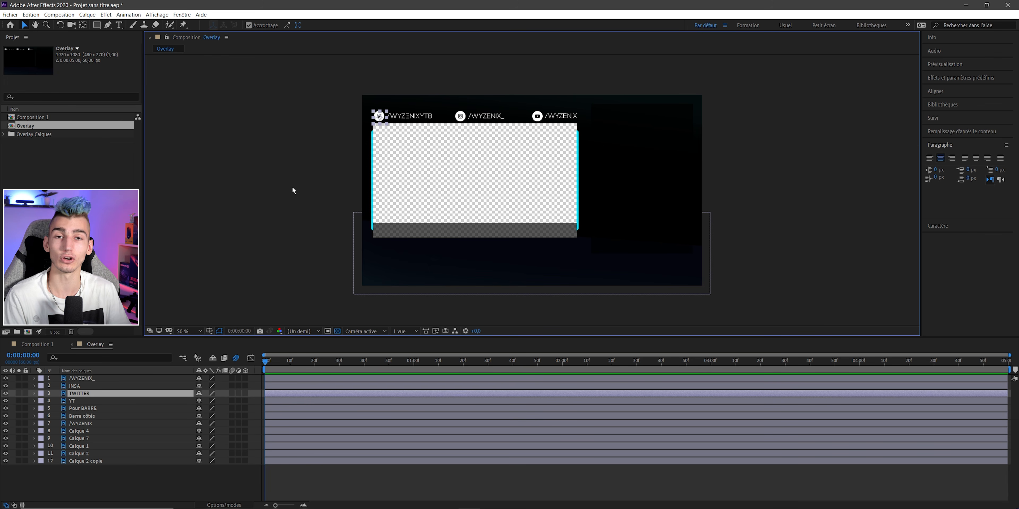
Step: Inspect the overlay at 100 % and check the transform group of the Barre côtés layer
scroll(468, 138, "up", 2)
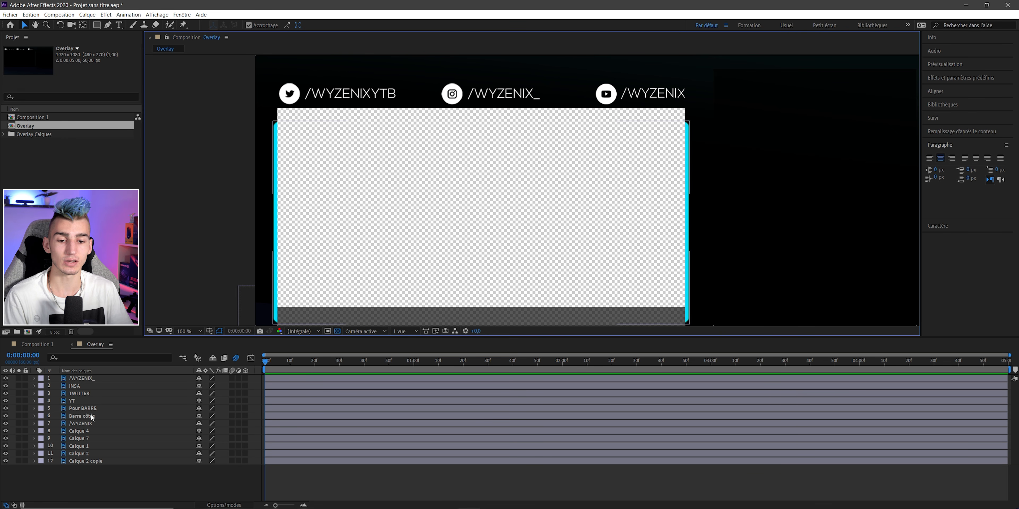
left_click(85, 416)
left_click(34, 416)
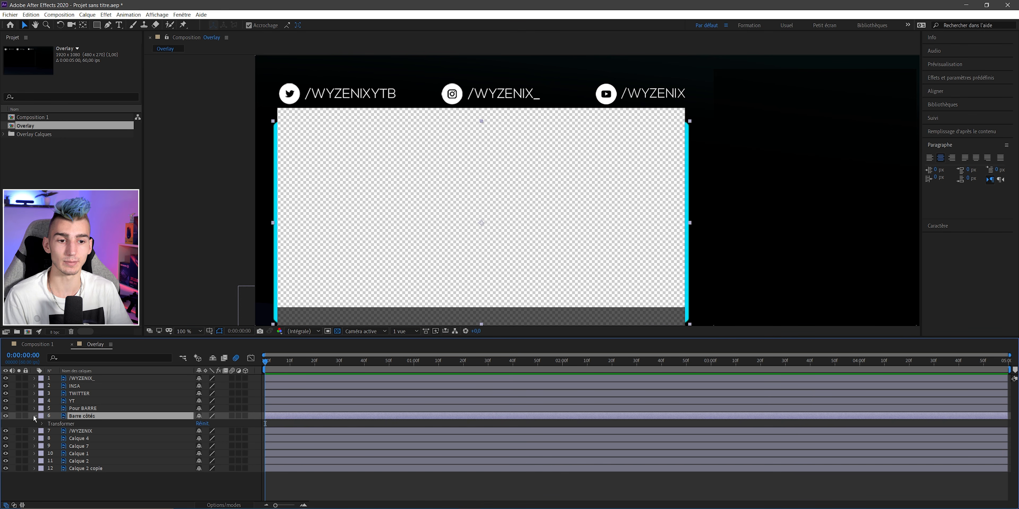
left_click(35, 416)
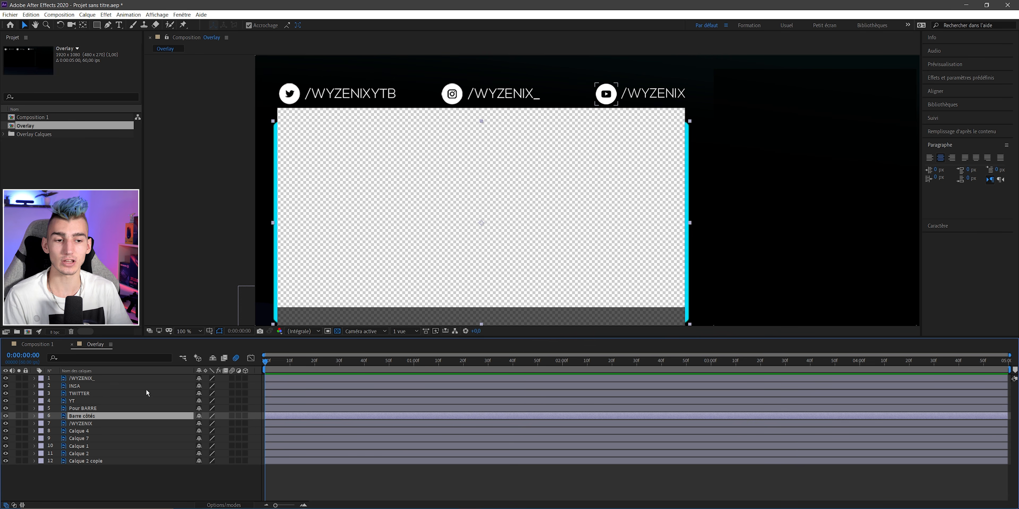
scroll(303, 225, "down", 2)
left_click(286, 205)
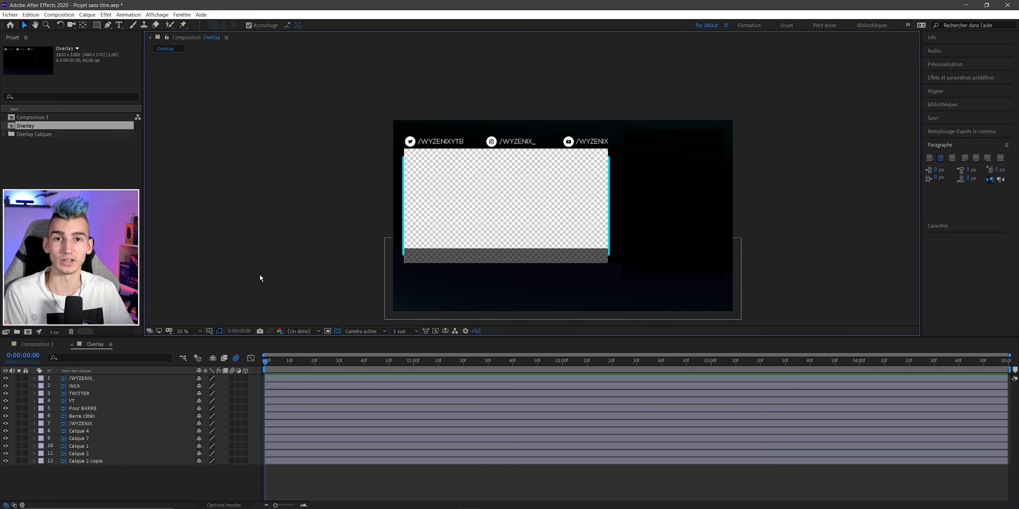
left_click(140, 262)
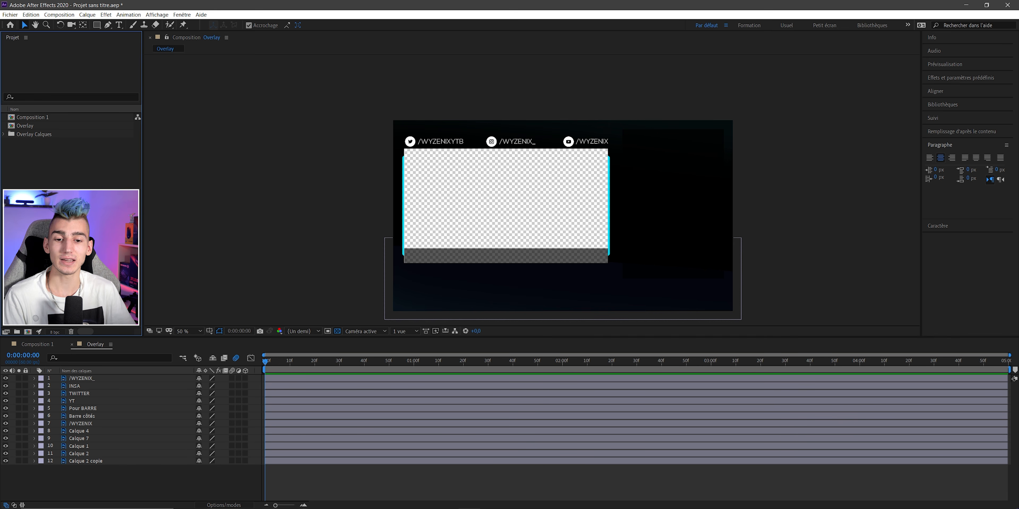
left_click(362, 356)
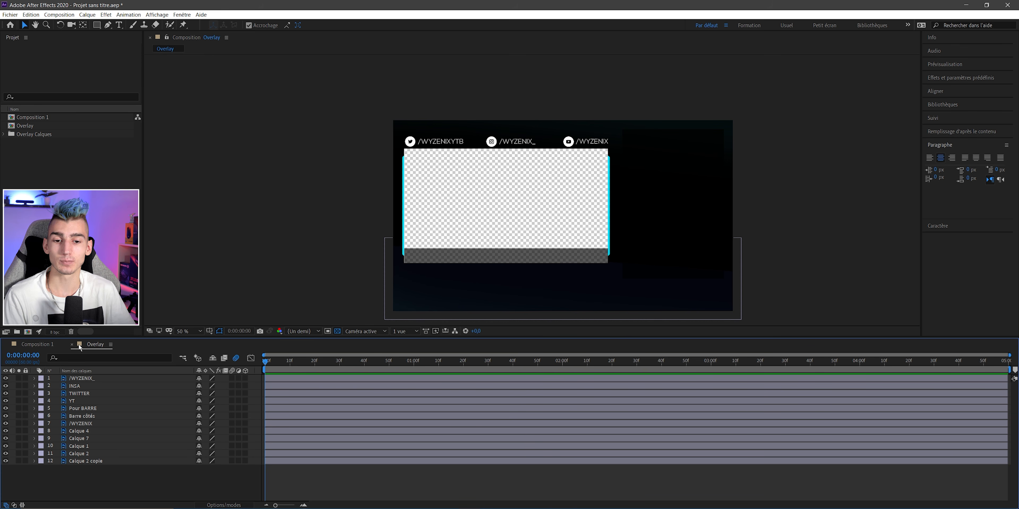
Step: Look at the timeline of Composition 1 and return to the Overlay composition
left_click(37, 344)
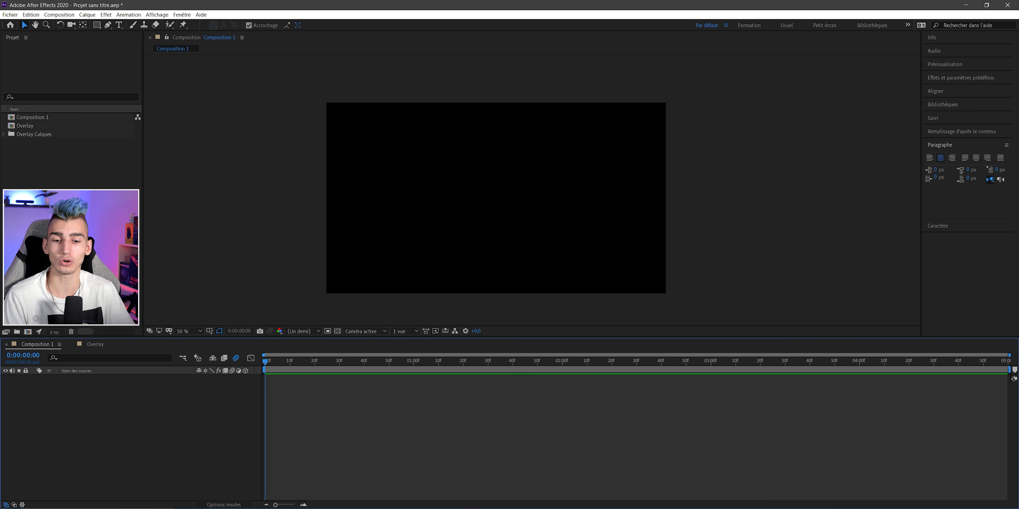
left_click(98, 344)
left_click(43, 344)
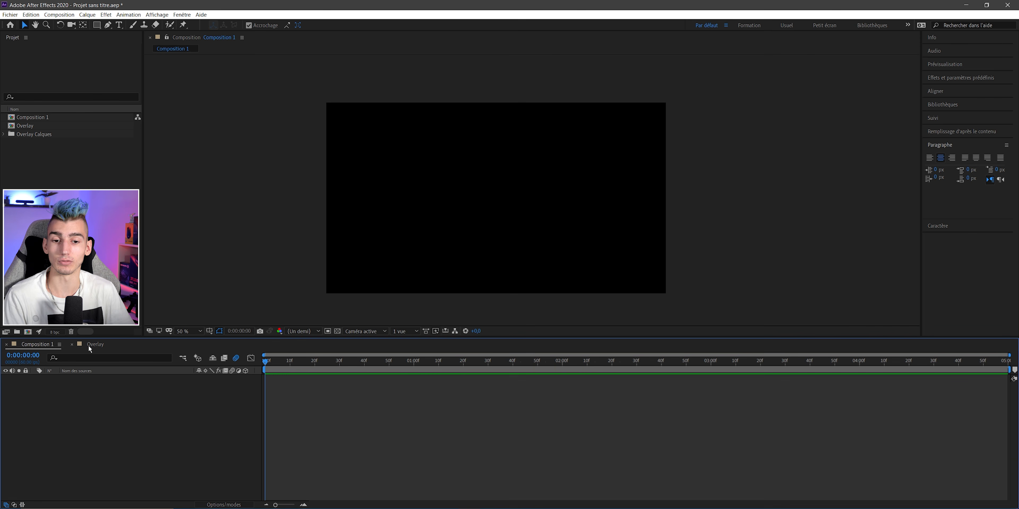
left_click(89, 347)
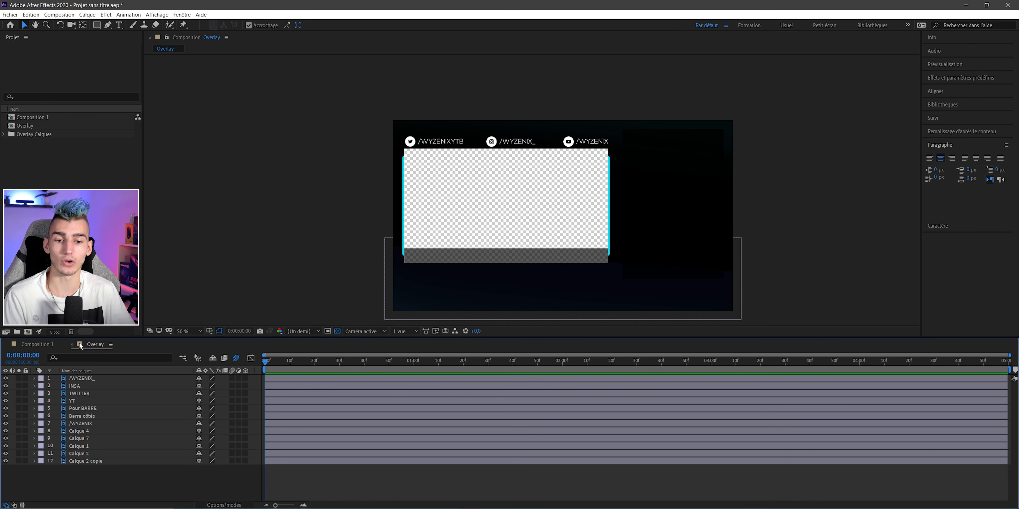
left_click(87, 214)
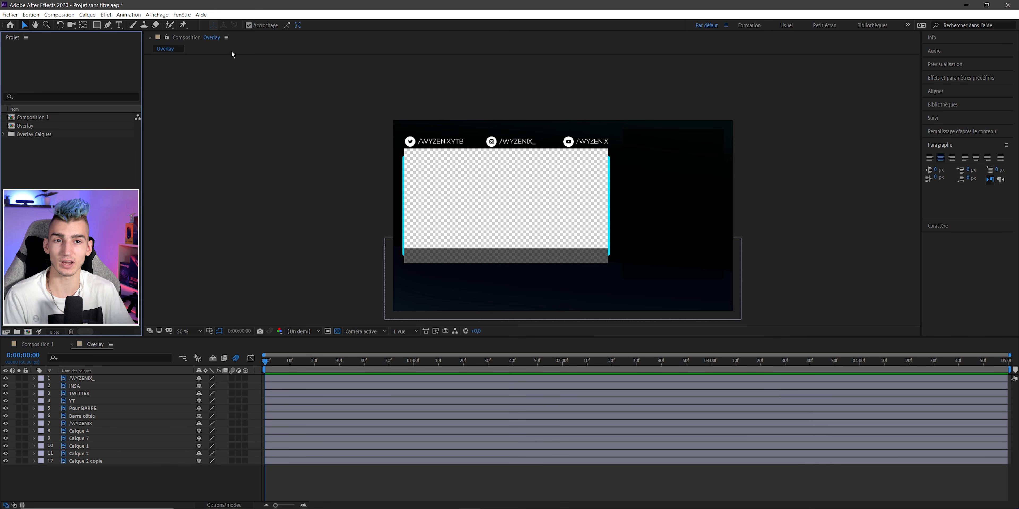
Step: Open the render queue and add the Overlay composition to it
left_click(189, 18)
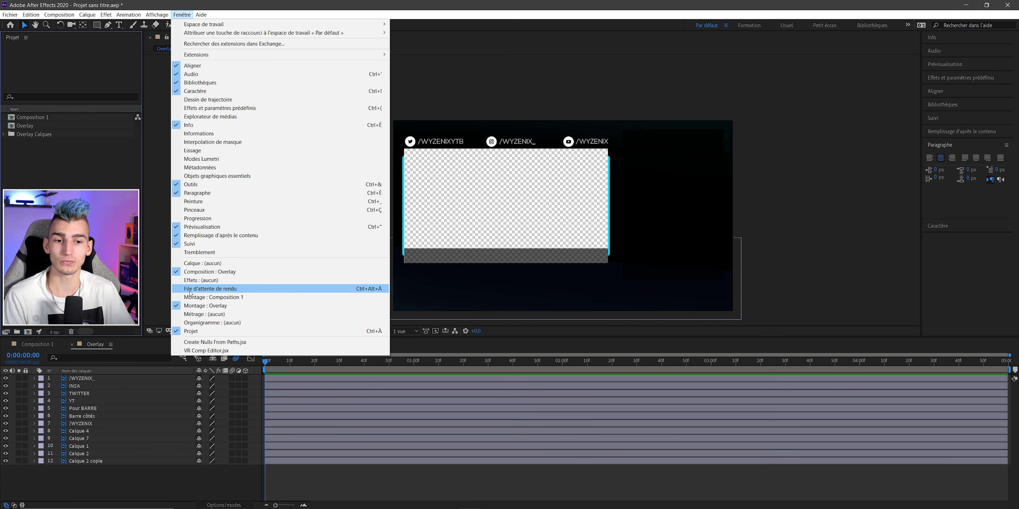
left_click(217, 293)
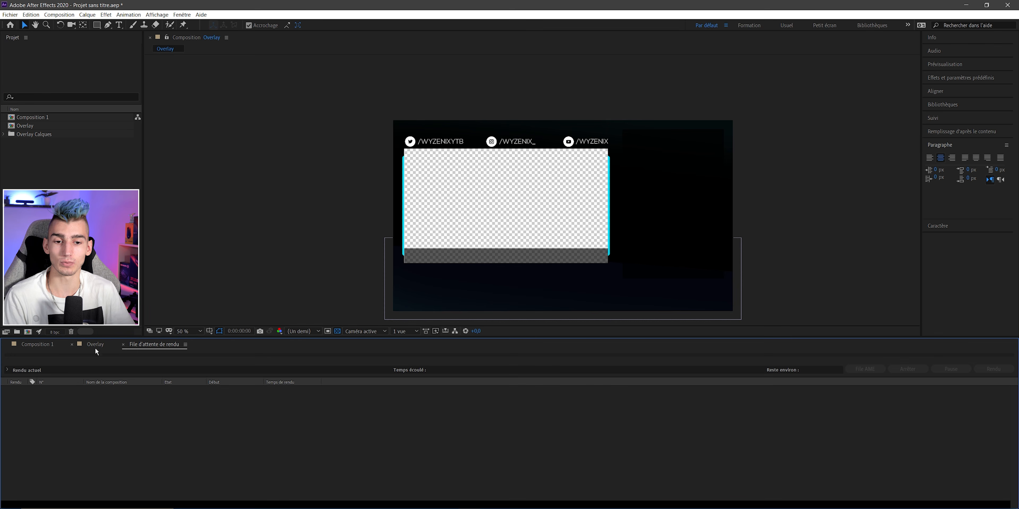
left_click(95, 344)
left_click(154, 345)
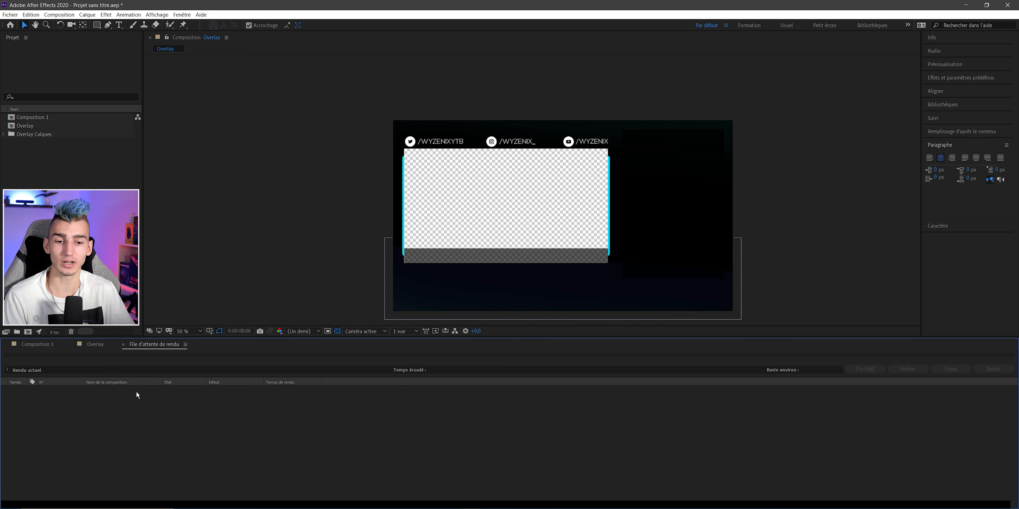
left_click(92, 346)
left_click(154, 344)
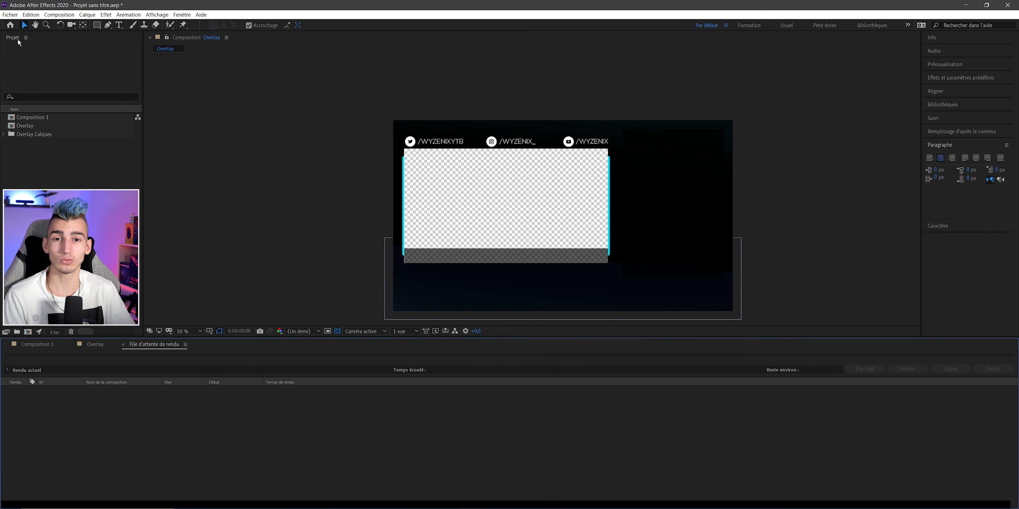
left_click(25, 126)
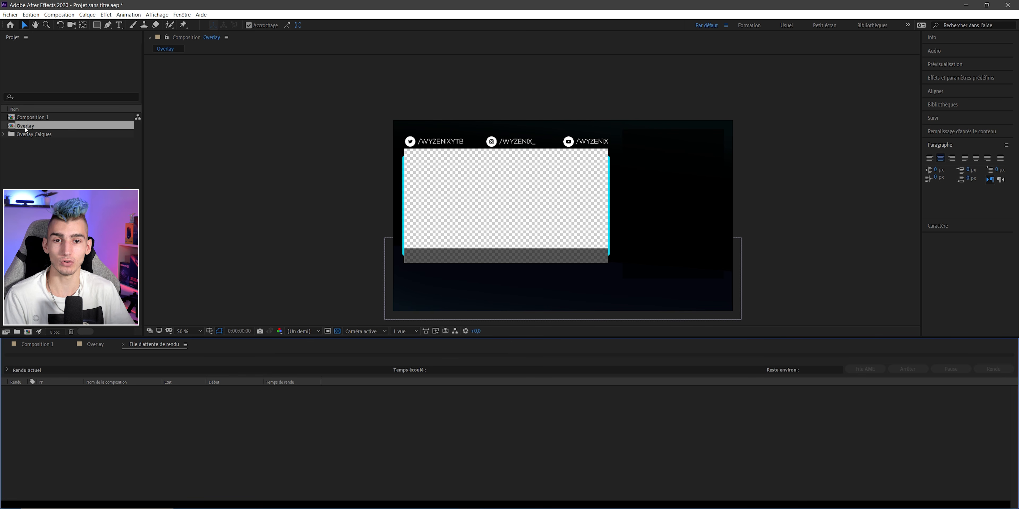
left_click_drag(137, 409, 137, 408)
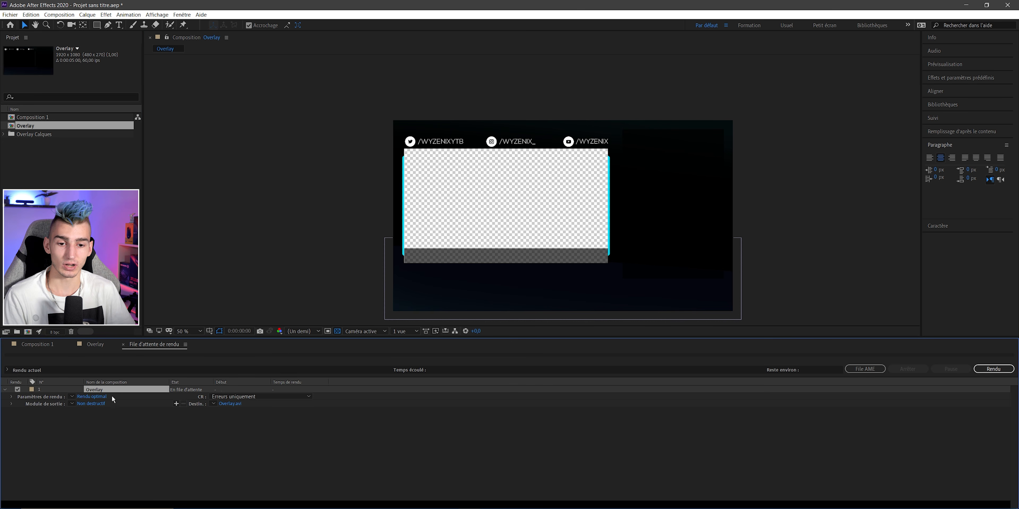
Step: Set the format of the Overlay render's output module to QuickTime
left_click(89, 404)
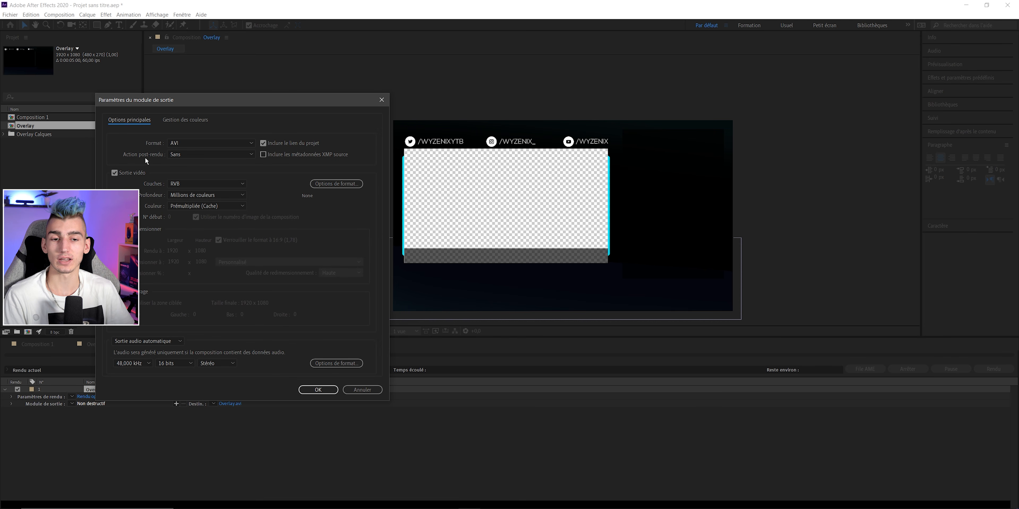
left_click(178, 143)
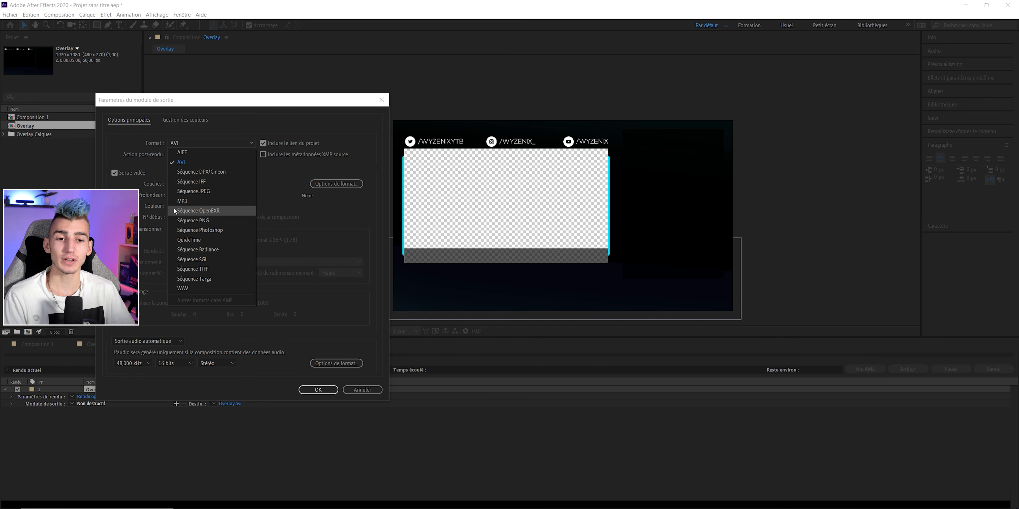
left_click(186, 240)
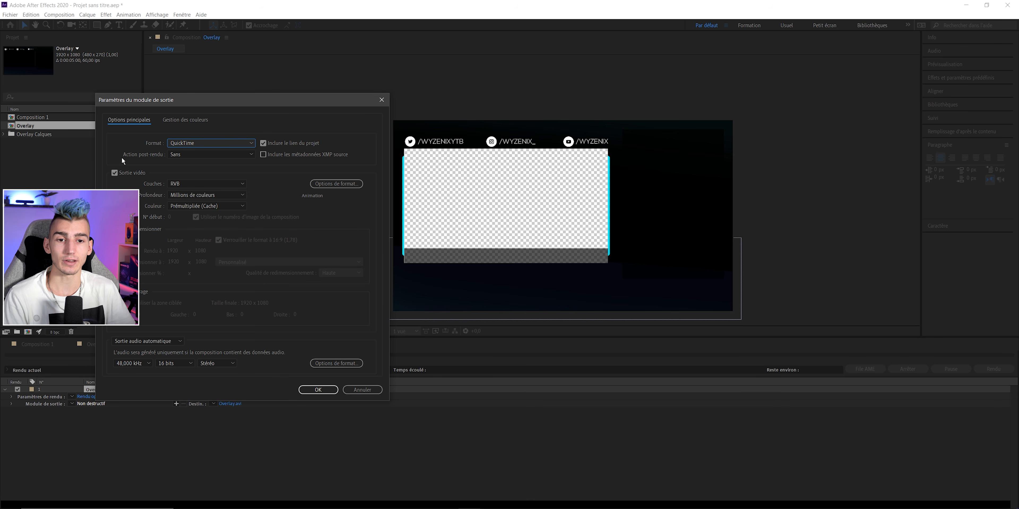
Step: Set the video output channels to RVB + Alpha so the render keeps its transparency
left_click(178, 184)
left_click(183, 184)
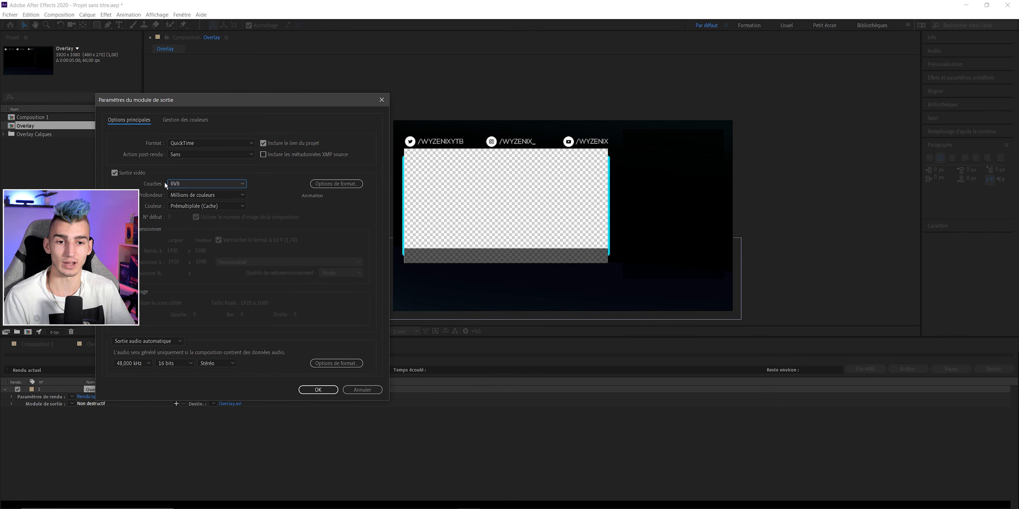
left_click(187, 182)
left_click(186, 184)
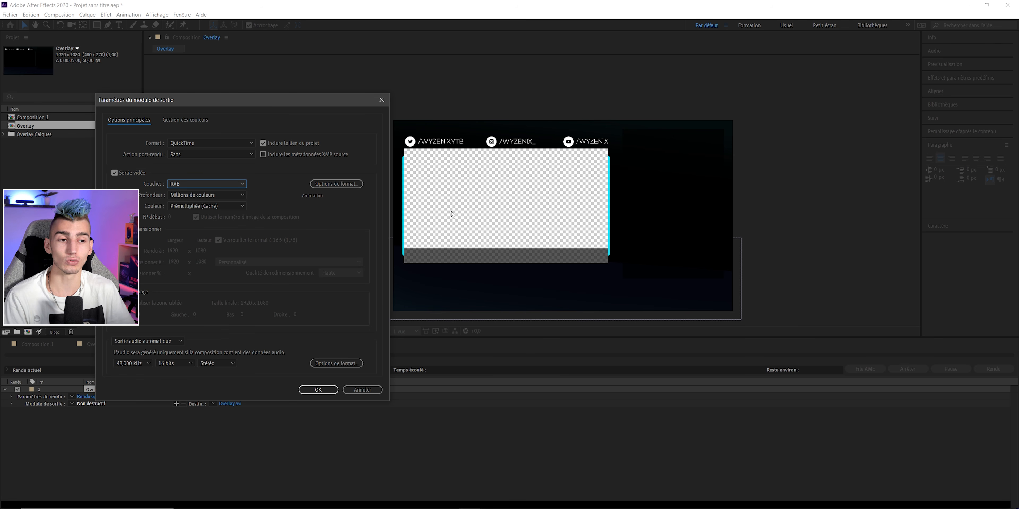
left_click(196, 185)
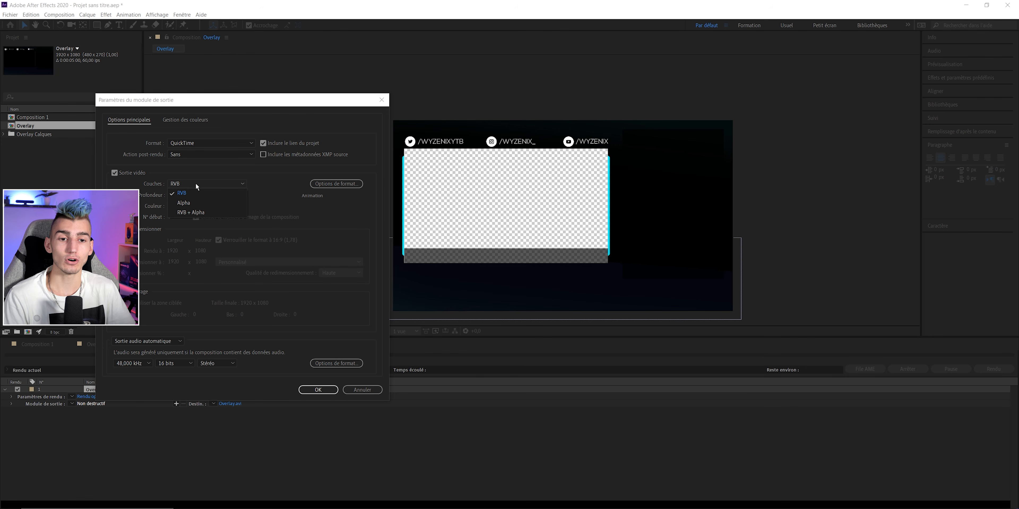
left_click(192, 212)
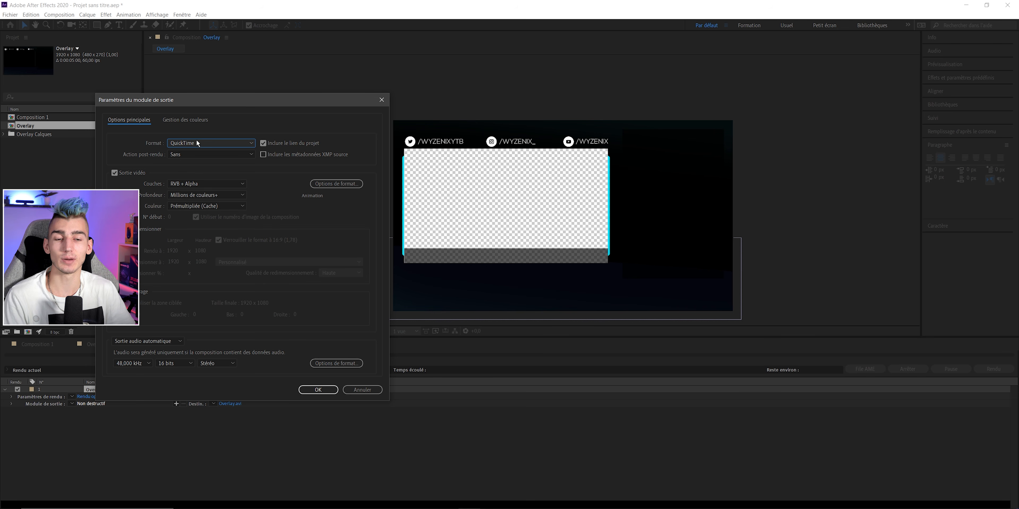
Step: Review the available formats and the audio output options, and accept the output module settings
left_click(187, 141)
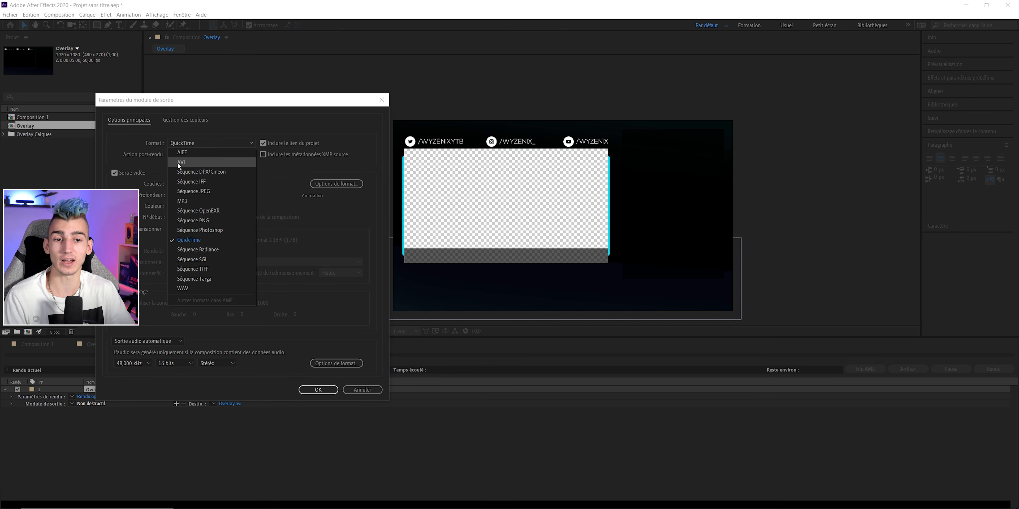
left_click(140, 144)
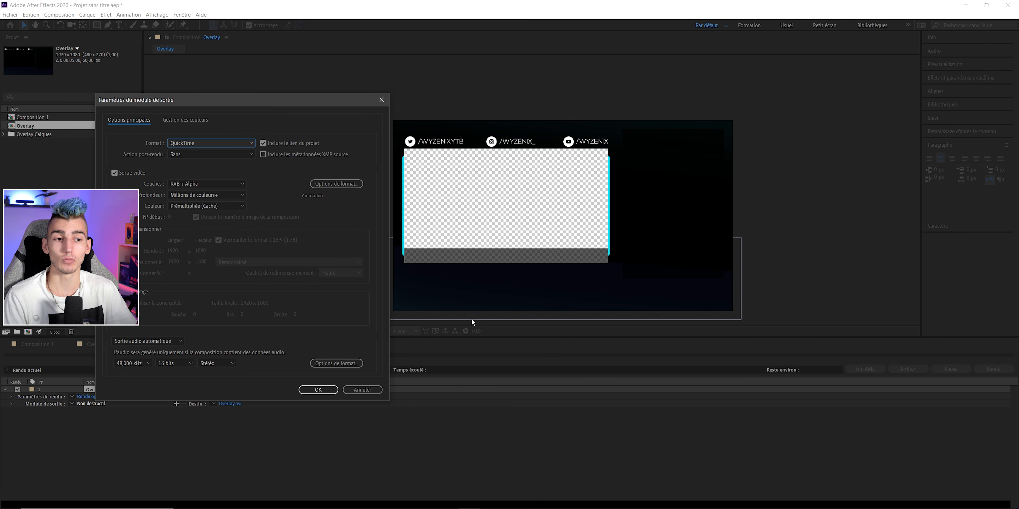
left_click(140, 342)
left_click(140, 342)
left_click(130, 363)
left_click(130, 365)
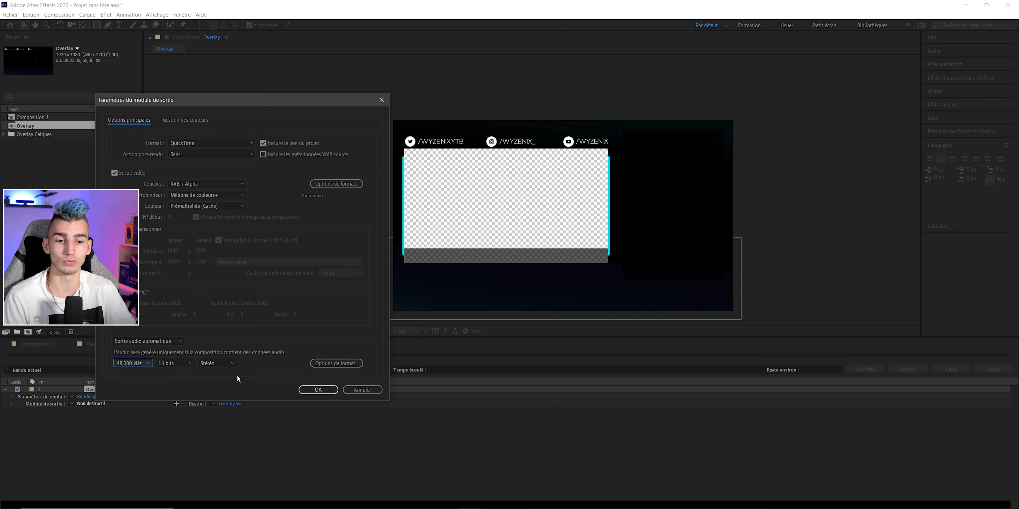
left_click(162, 342)
left_click(149, 370)
left_click(313, 391)
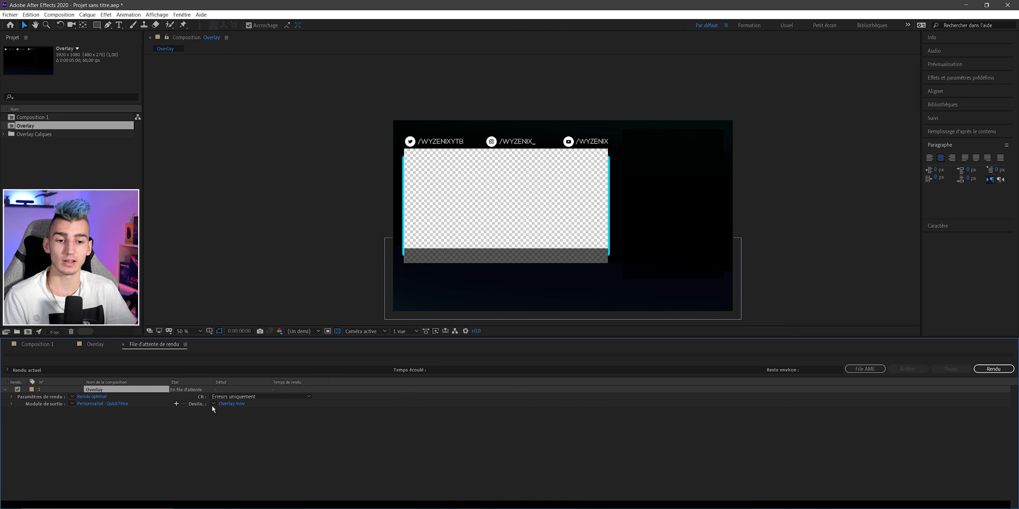
left_click(199, 403)
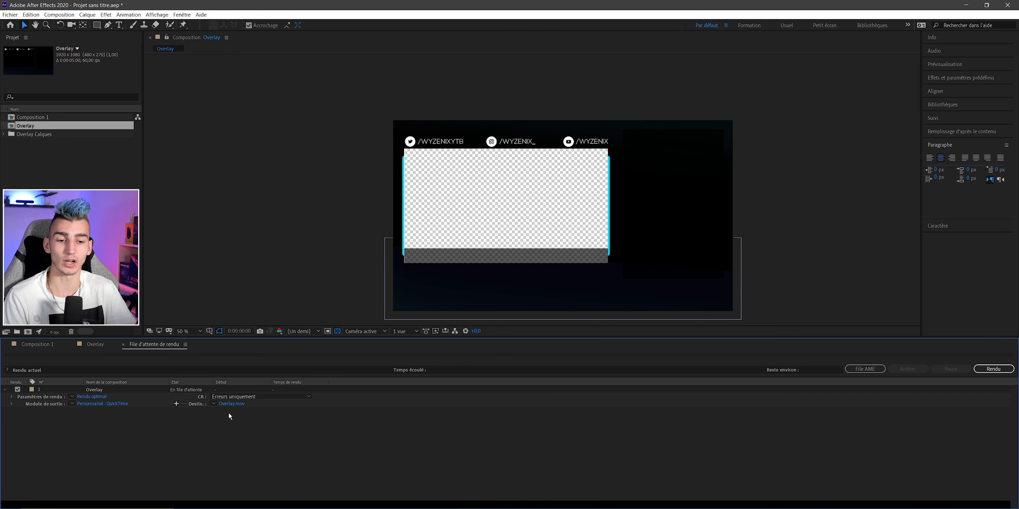
left_click(232, 403)
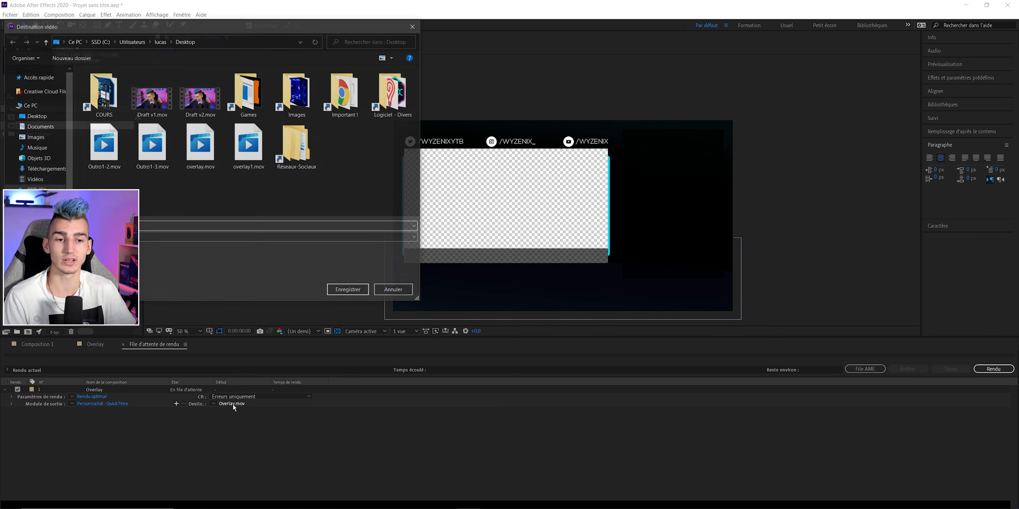
left_click(391, 290)
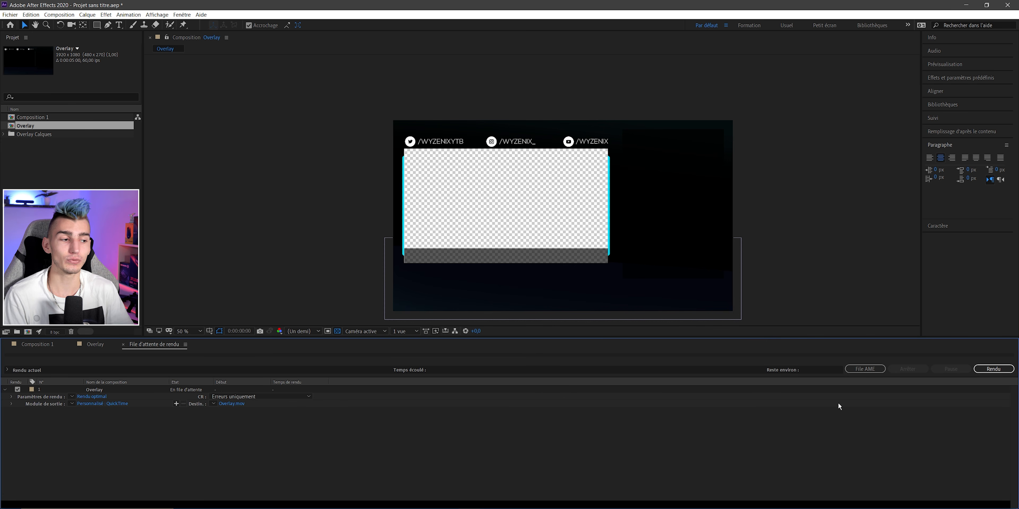
left_click(984, 370)
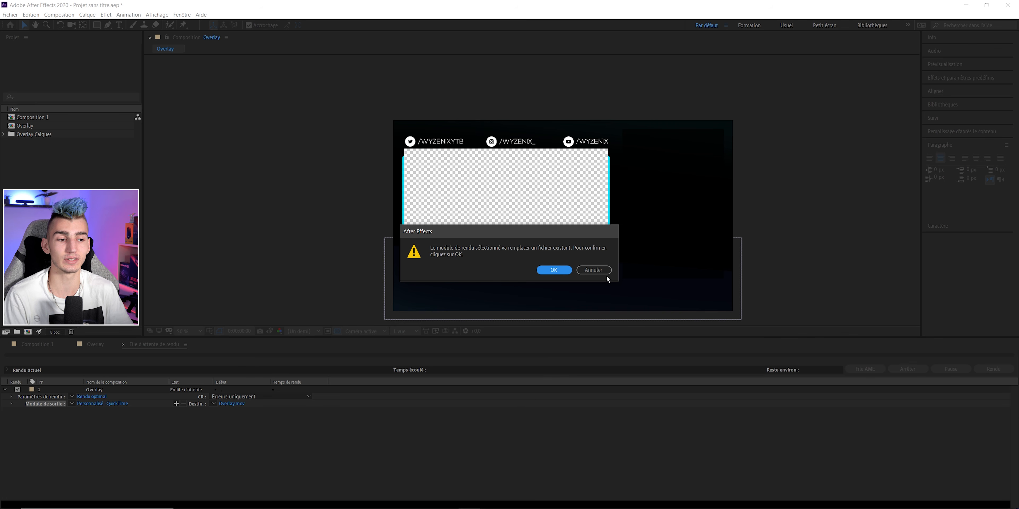
left_click(601, 267)
Step: Set the render destination to Overlaytest.mov on the Desktop and start the render
left_click(232, 403)
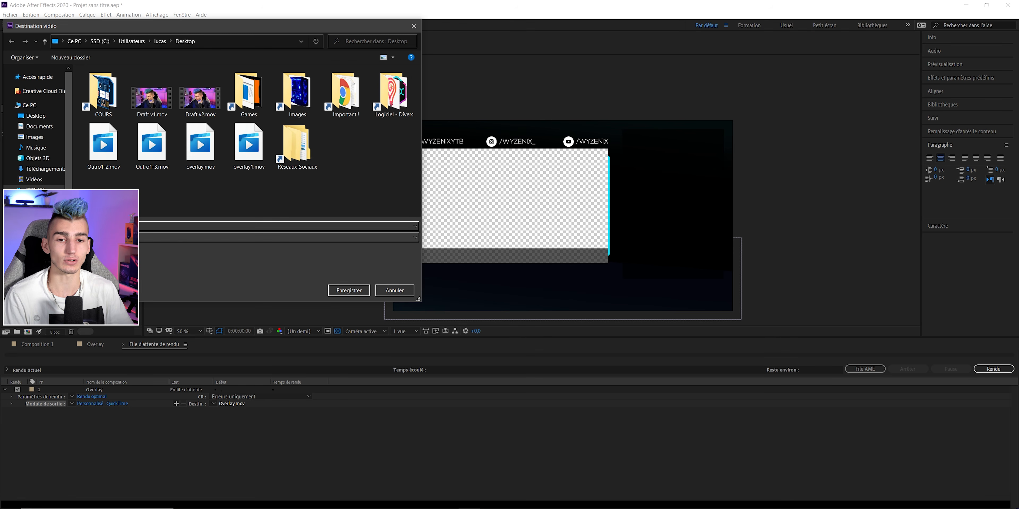
key("Return")
left_click(1002, 369)
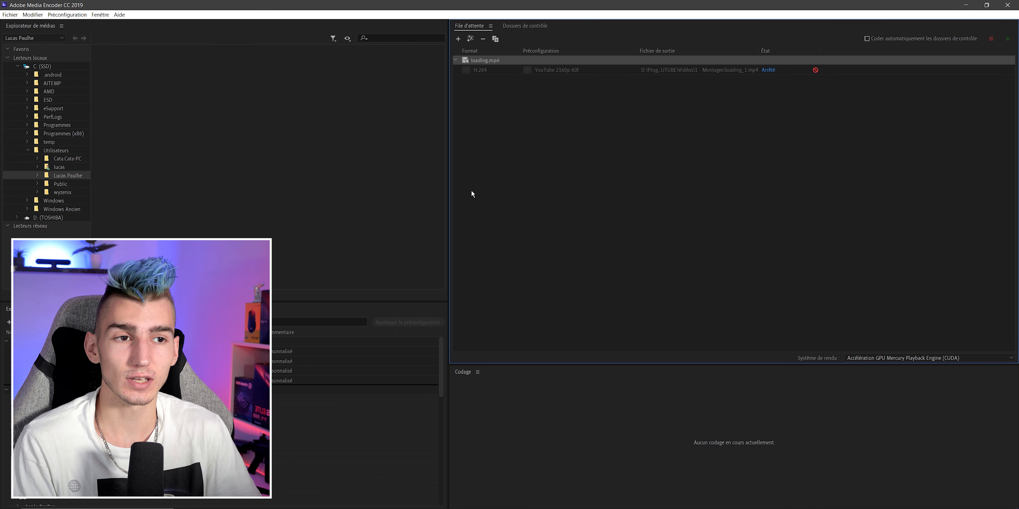
Step: Switch to Adobe Media Encoder and add the rendered Overlaytest.mov file to the encoding queue
left_click(458, 39)
double_click(347, 268)
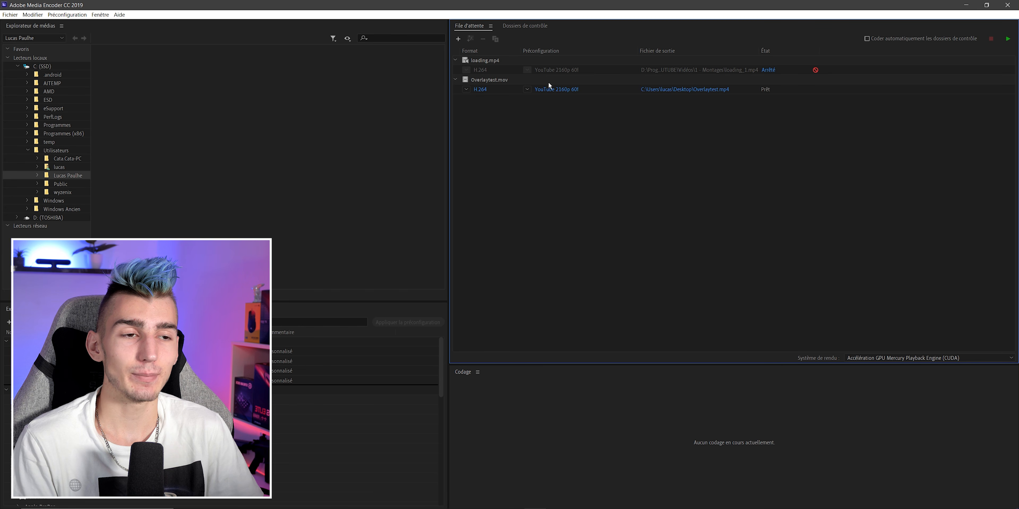
Step: Open the export settings of Overlaytest.mov, set the format to WebM and include the alpha channel
left_click(481, 90)
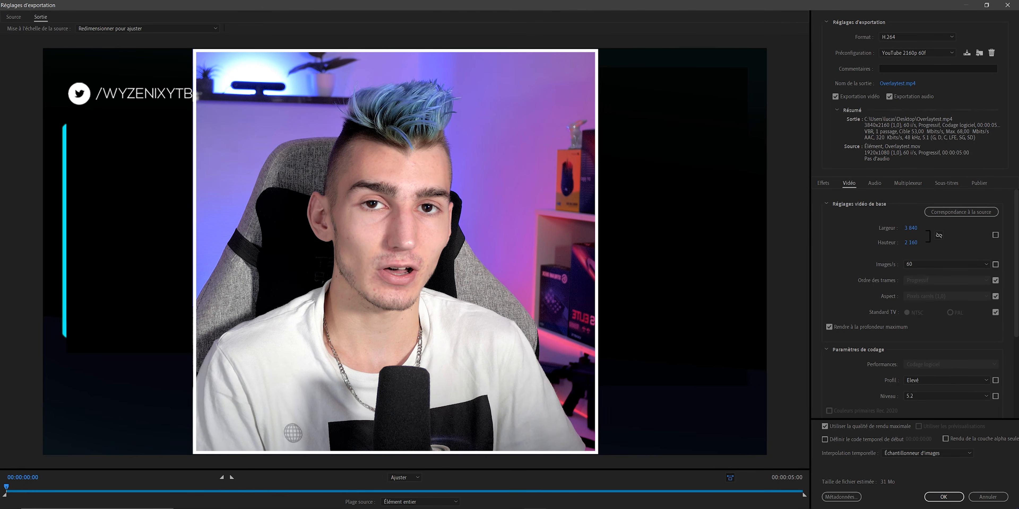
left_click(889, 37)
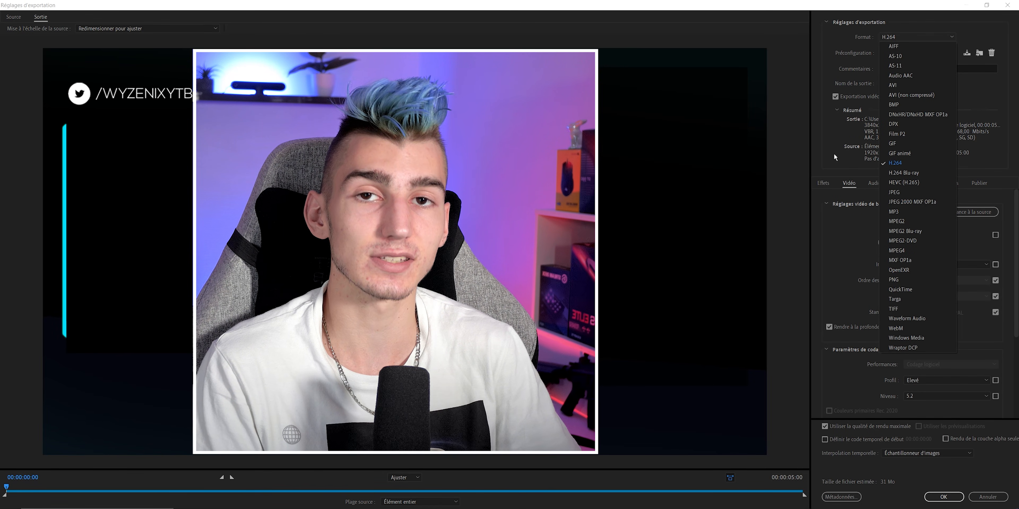
left_click(898, 329)
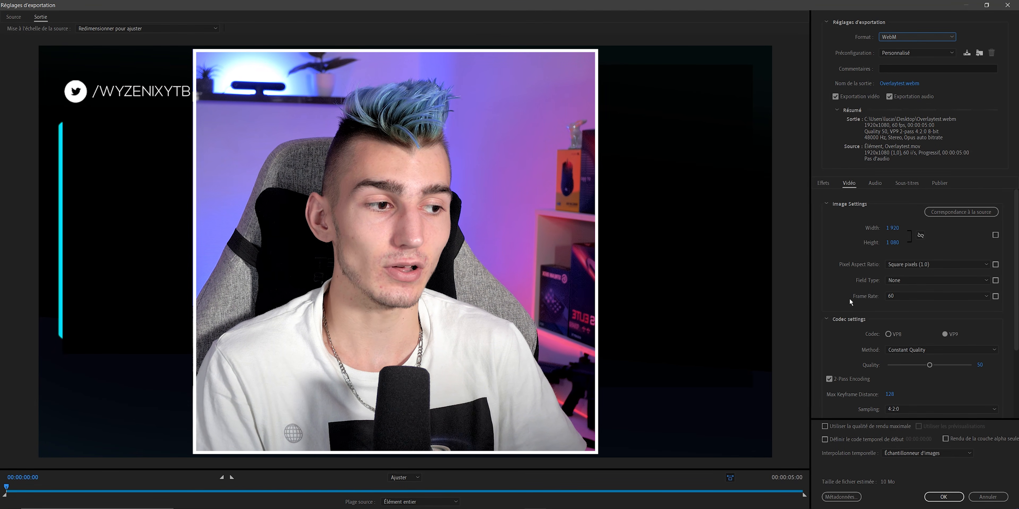
scroll(853, 334, "down", 3)
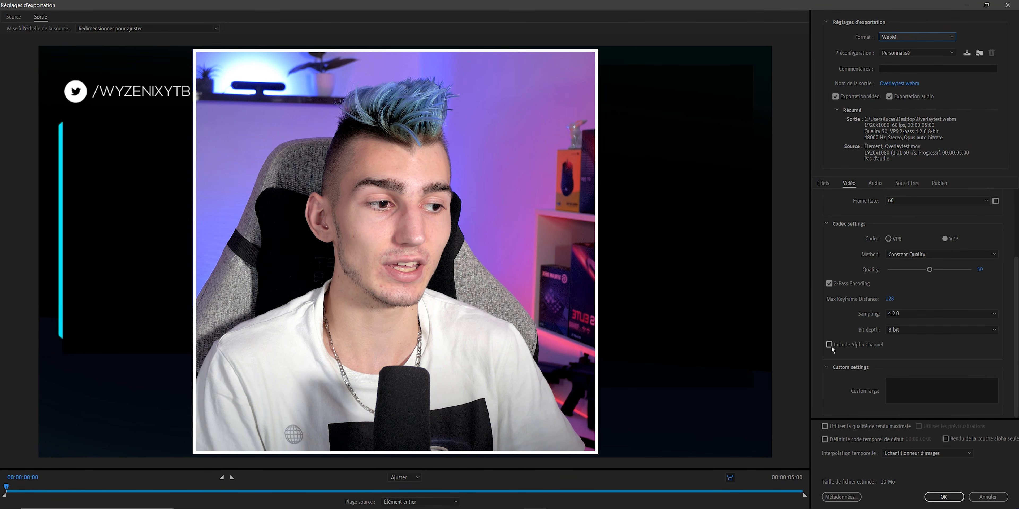
left_click(850, 346)
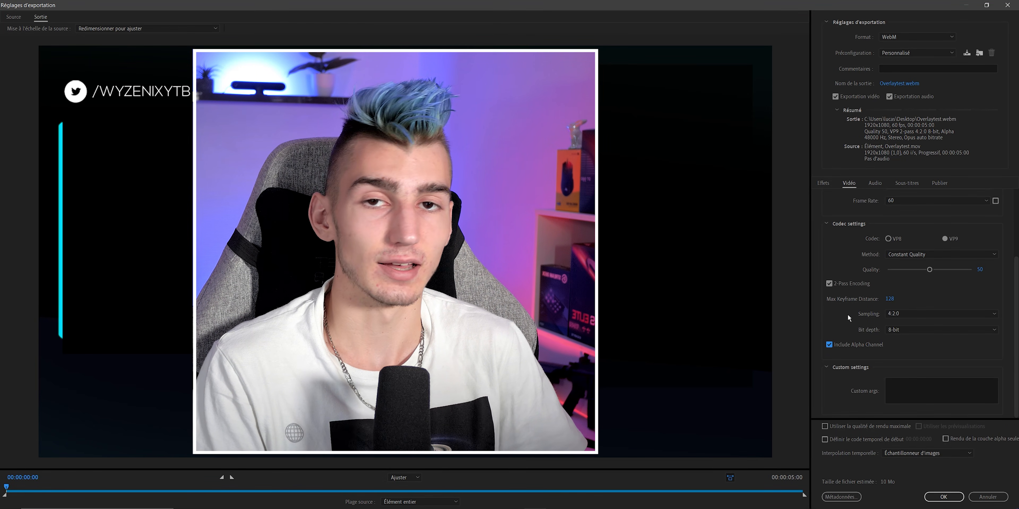
scroll(846, 321, "up", 3)
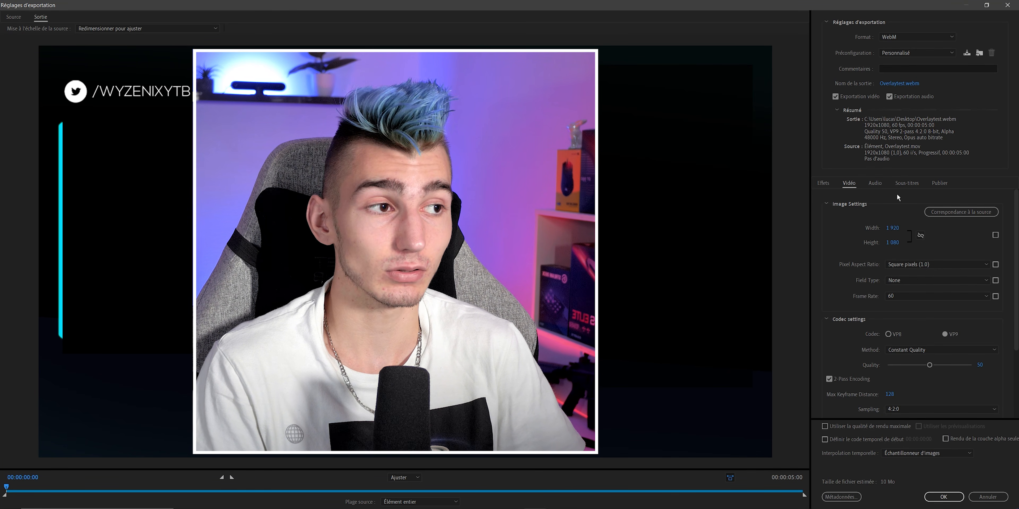
Step: Switch the export format to H.264, unlink the frame dimensions from the source and match them to it again
left_click(893, 40)
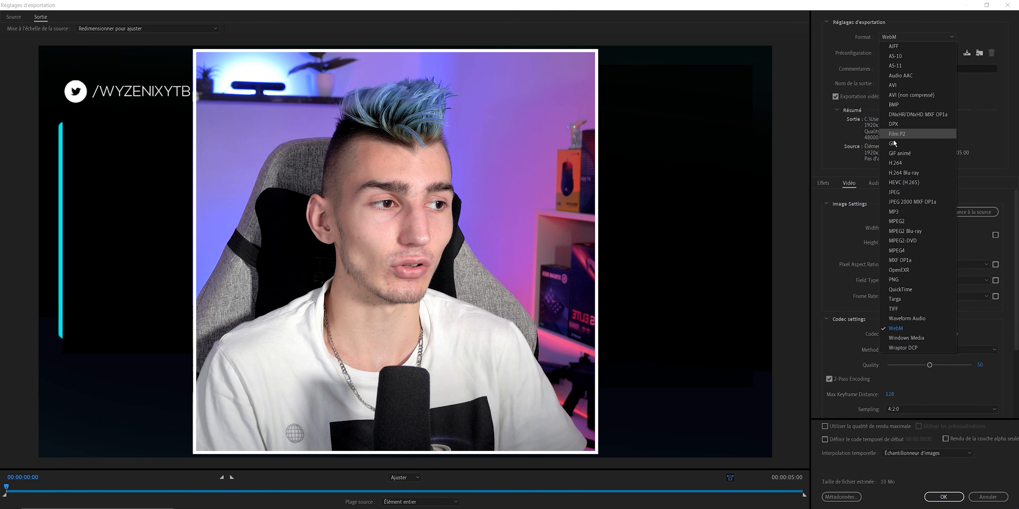
left_click(896, 163)
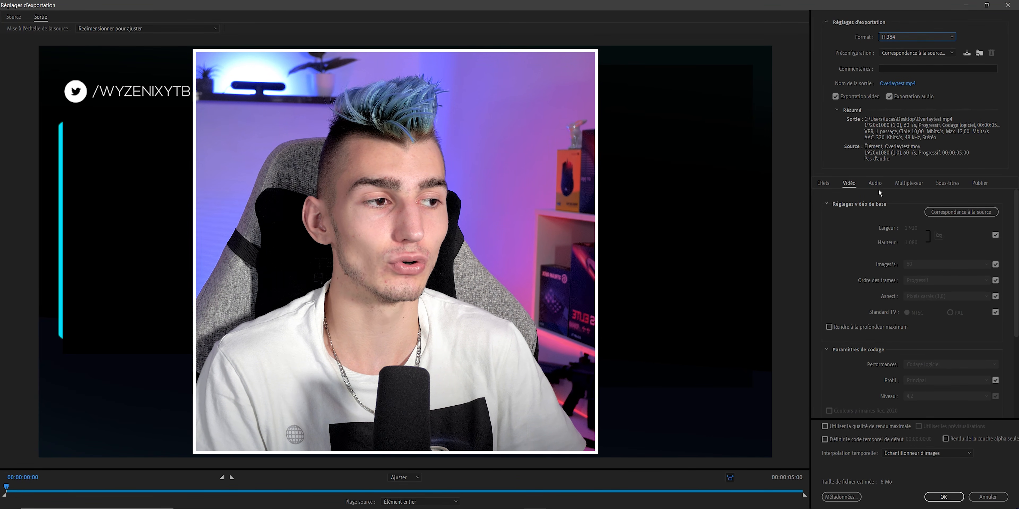
left_click(995, 236)
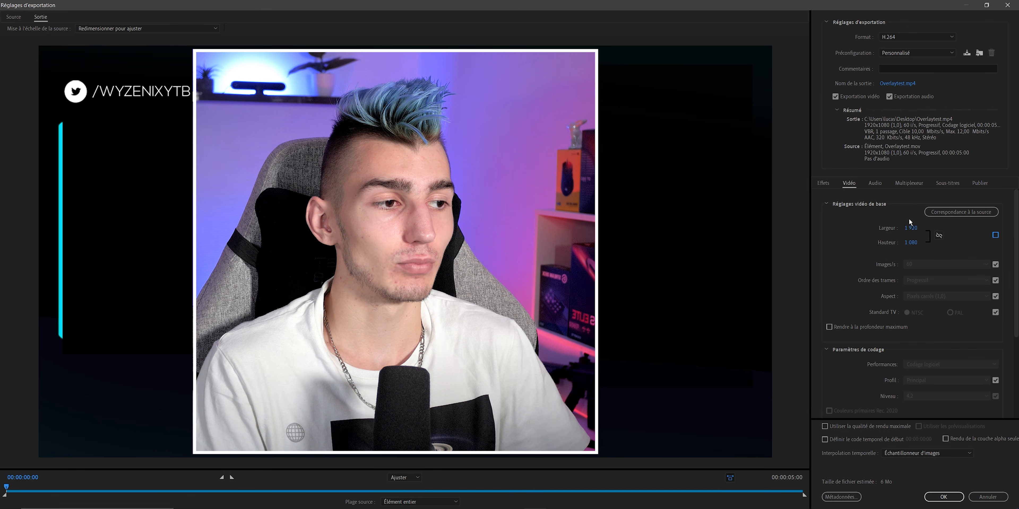
left_click(995, 235)
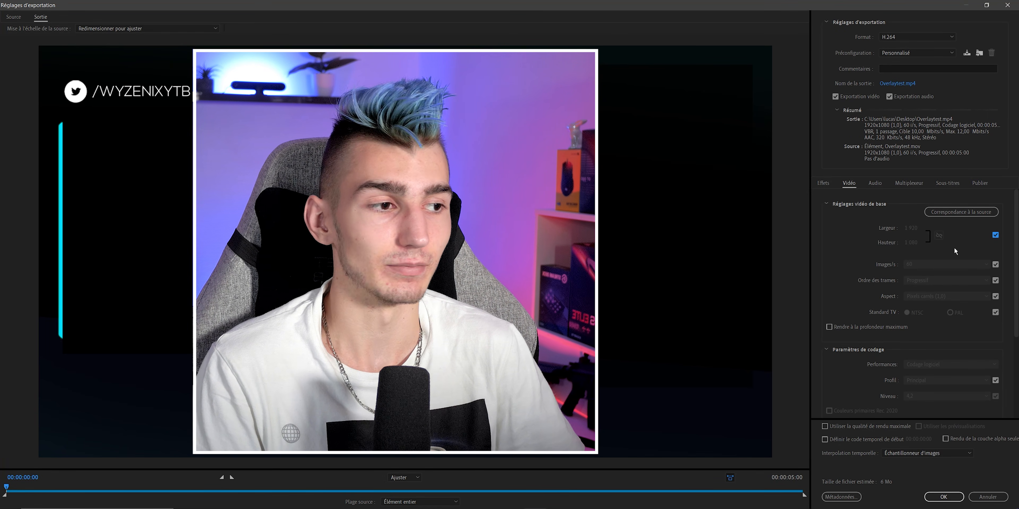
Step: Unlink the frame rate from the source, keep it at 60, check the bitrate settings and accept the export settings
left_click(995, 264)
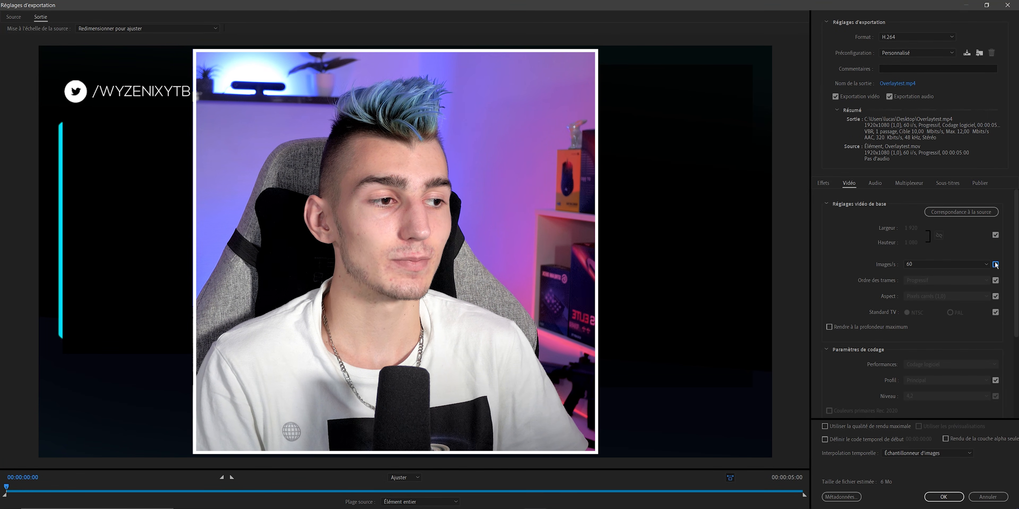
left_click(924, 264)
left_click(924, 263)
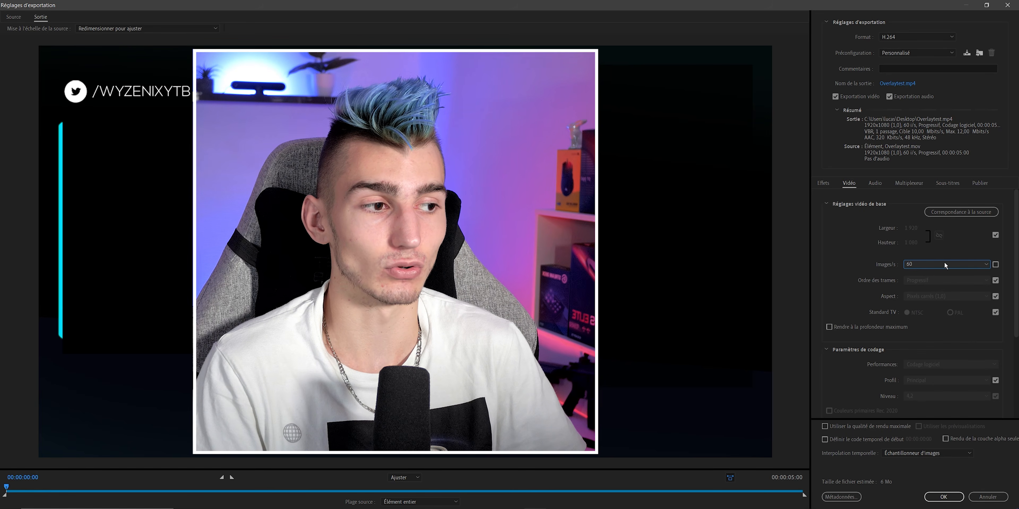
scroll(856, 239, "down", 3)
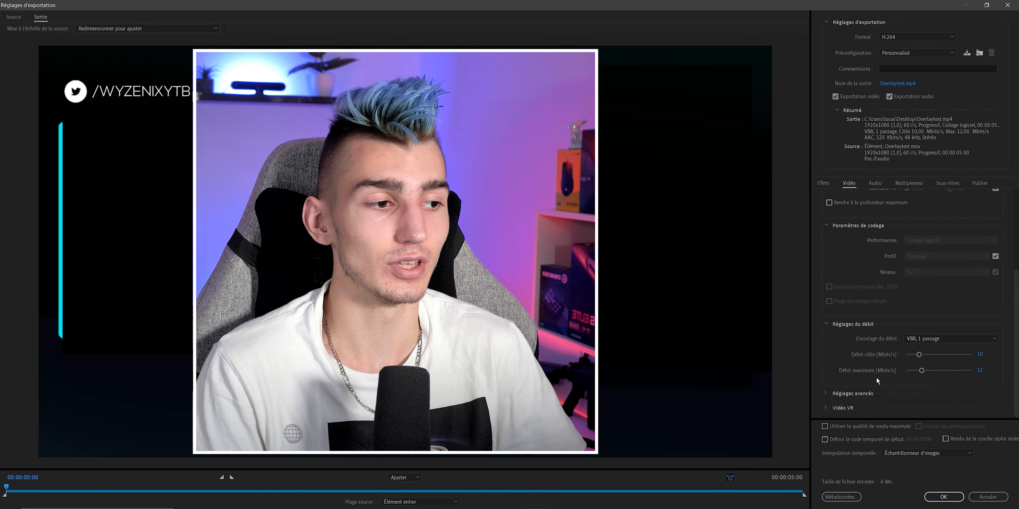
left_click(943, 497)
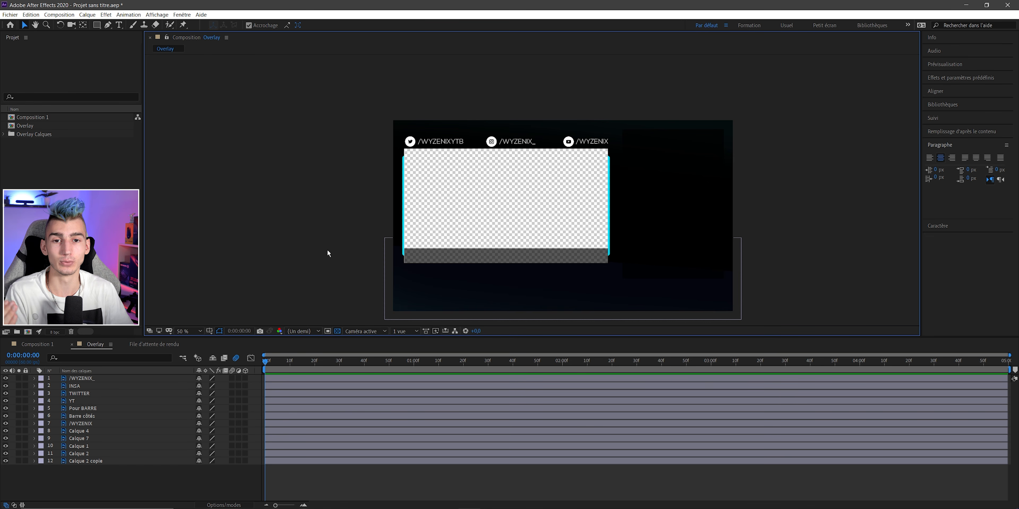
Step: Open the Save As dialog for the After Effects project and cancel it without saving
left_click(10, 14)
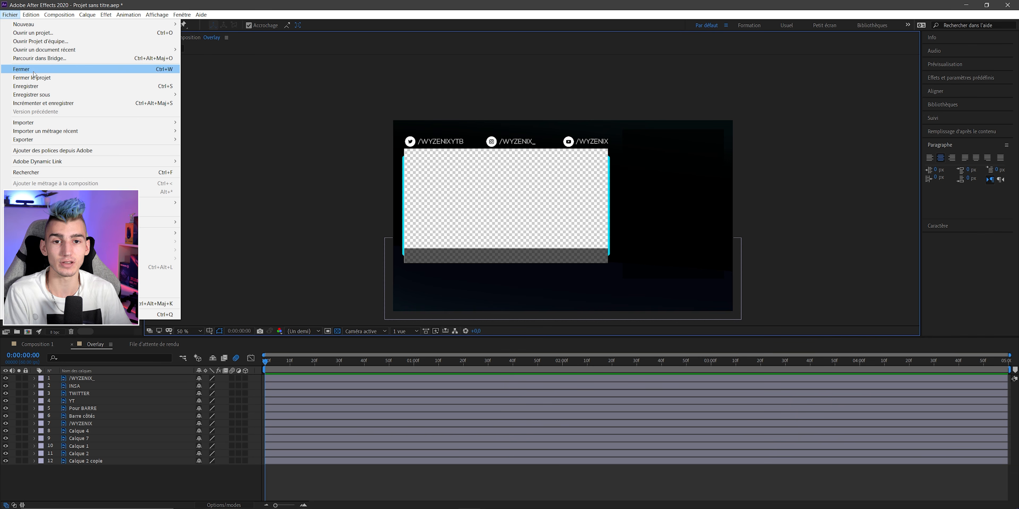
mouse_move(54, 95)
left_click(212, 94)
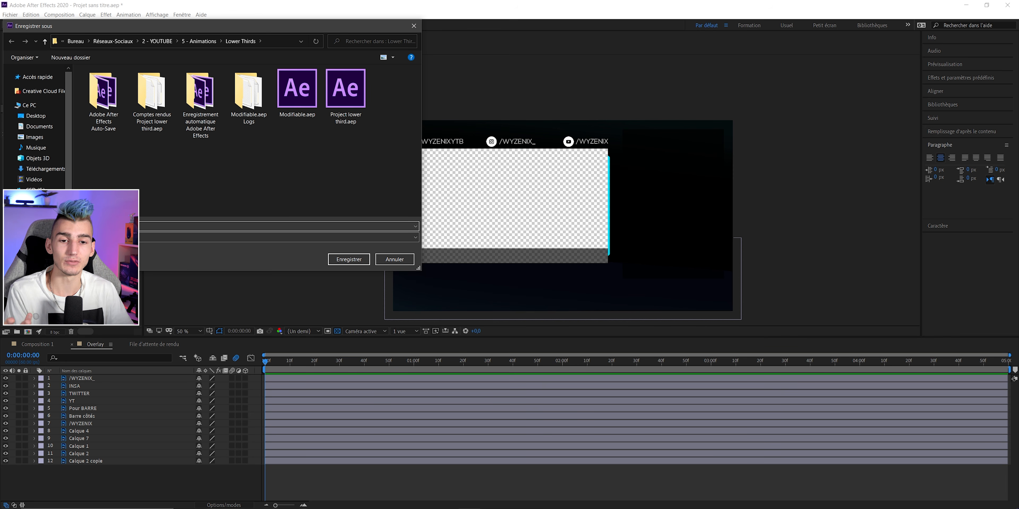
key("Escape")
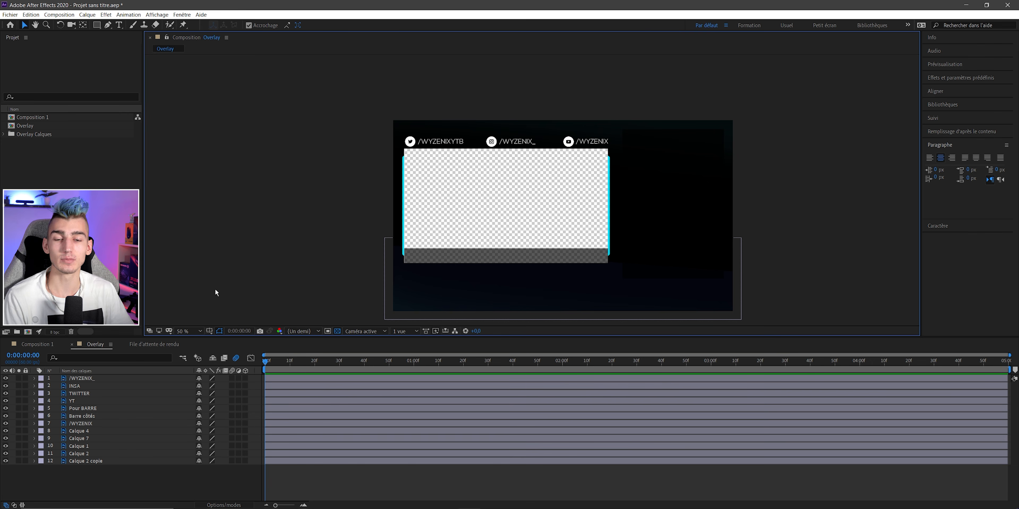